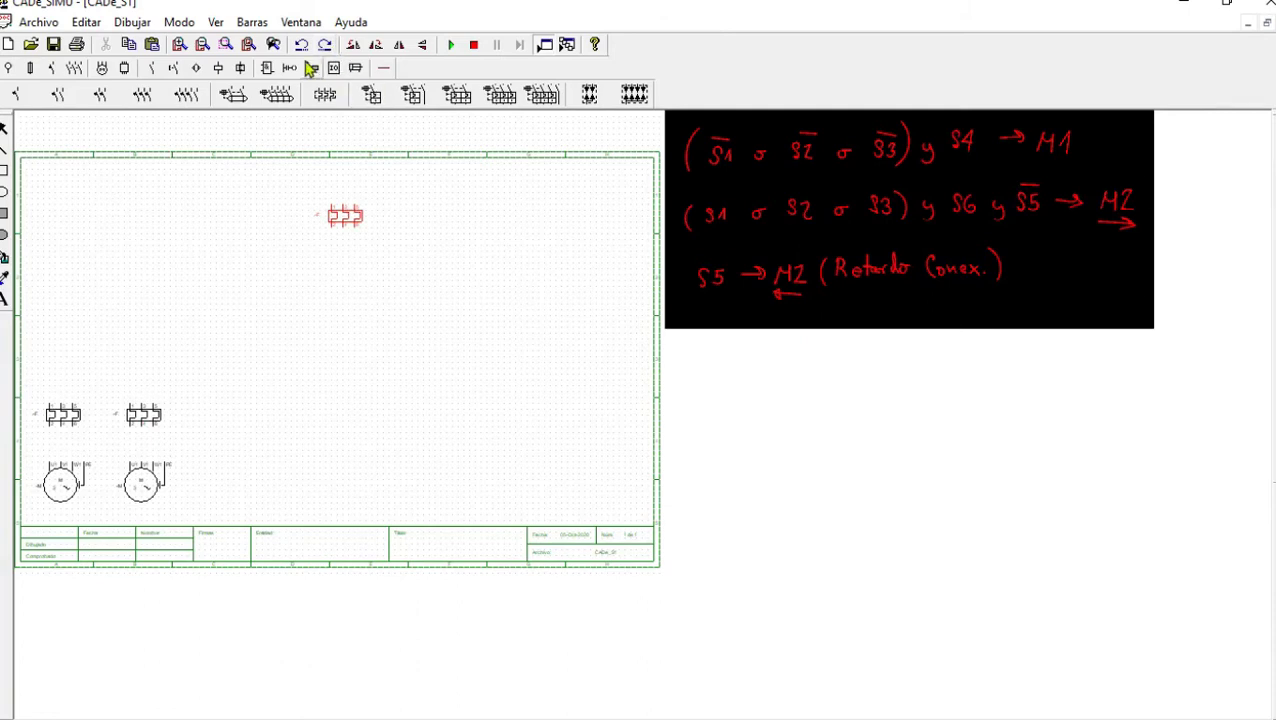
# Place a three-pole circuit breaker above each motor column and a two-pole circuit breaker further right on the same row
pyautogui.click(522, 98)
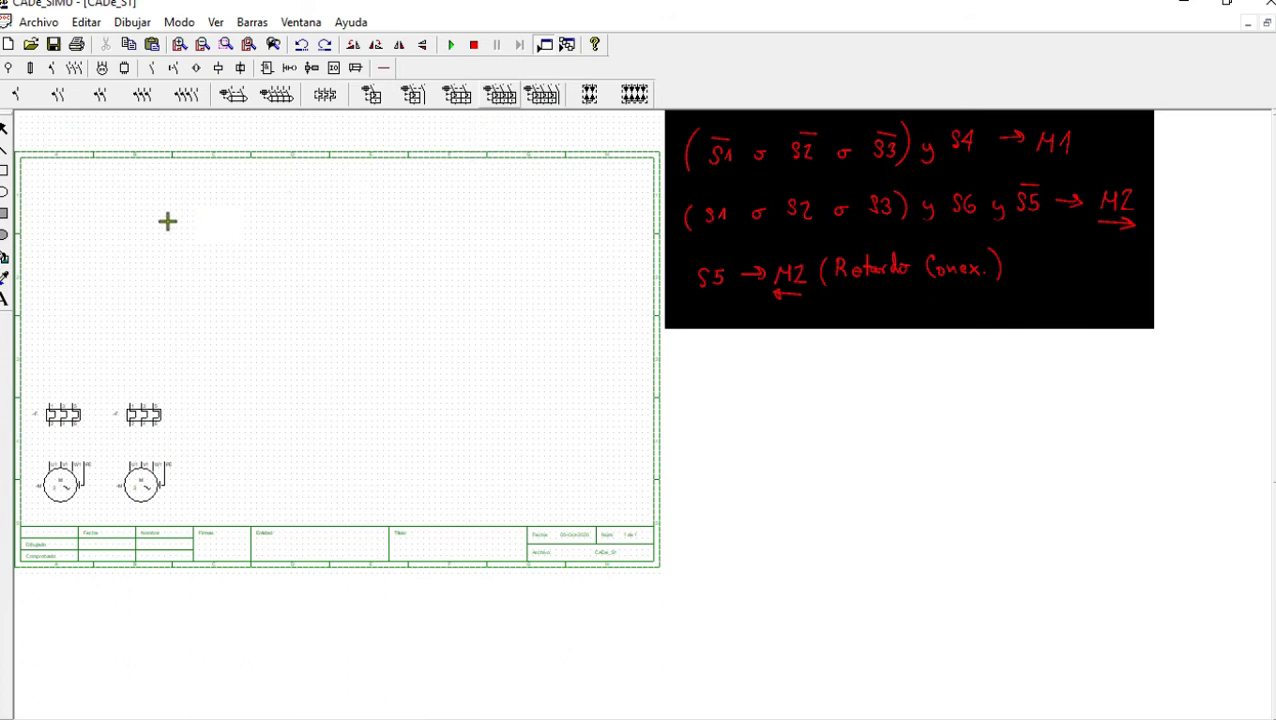
pyautogui.click(64, 248)
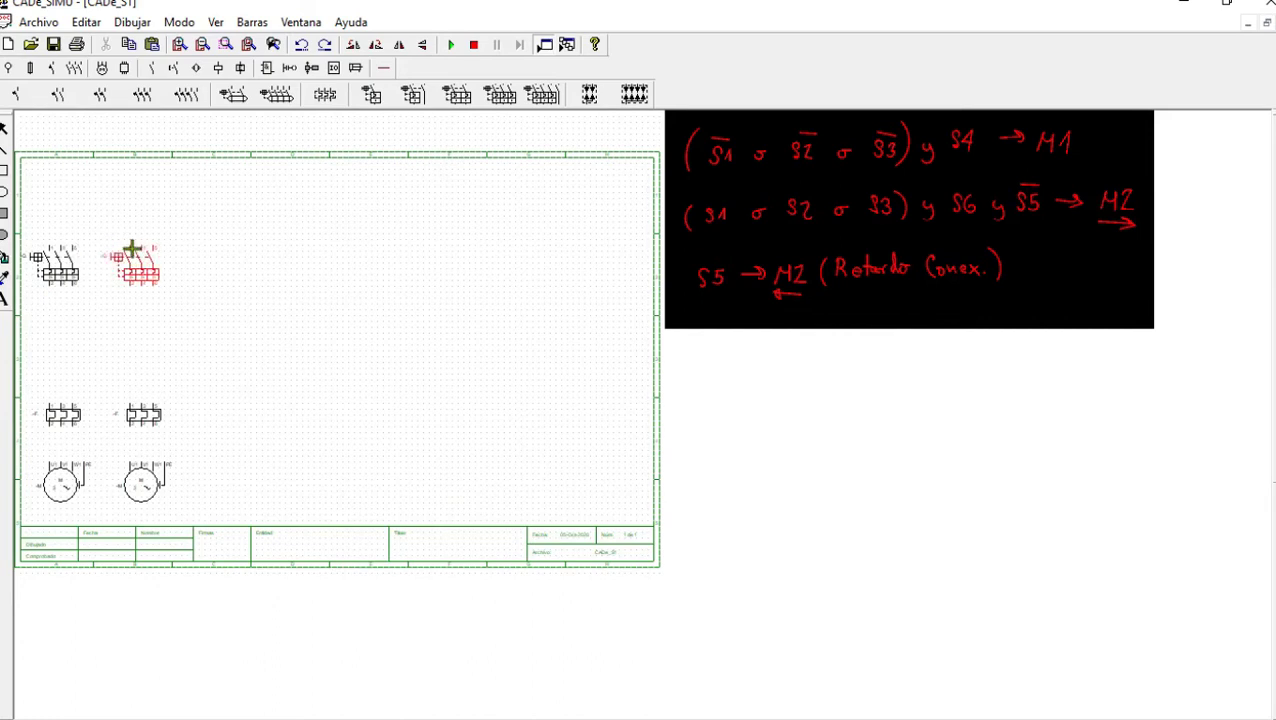
pyautogui.click(135, 248)
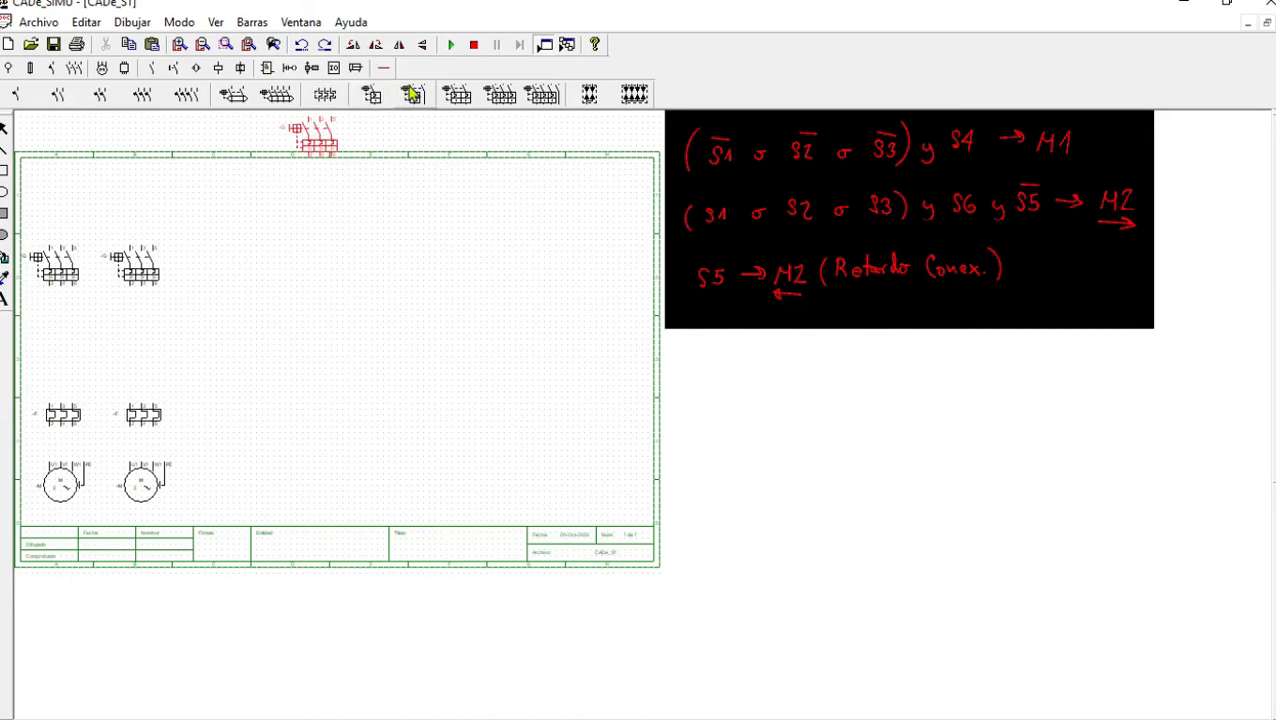
pyautogui.click(258, 244)
pyautogui.click(338, 232)
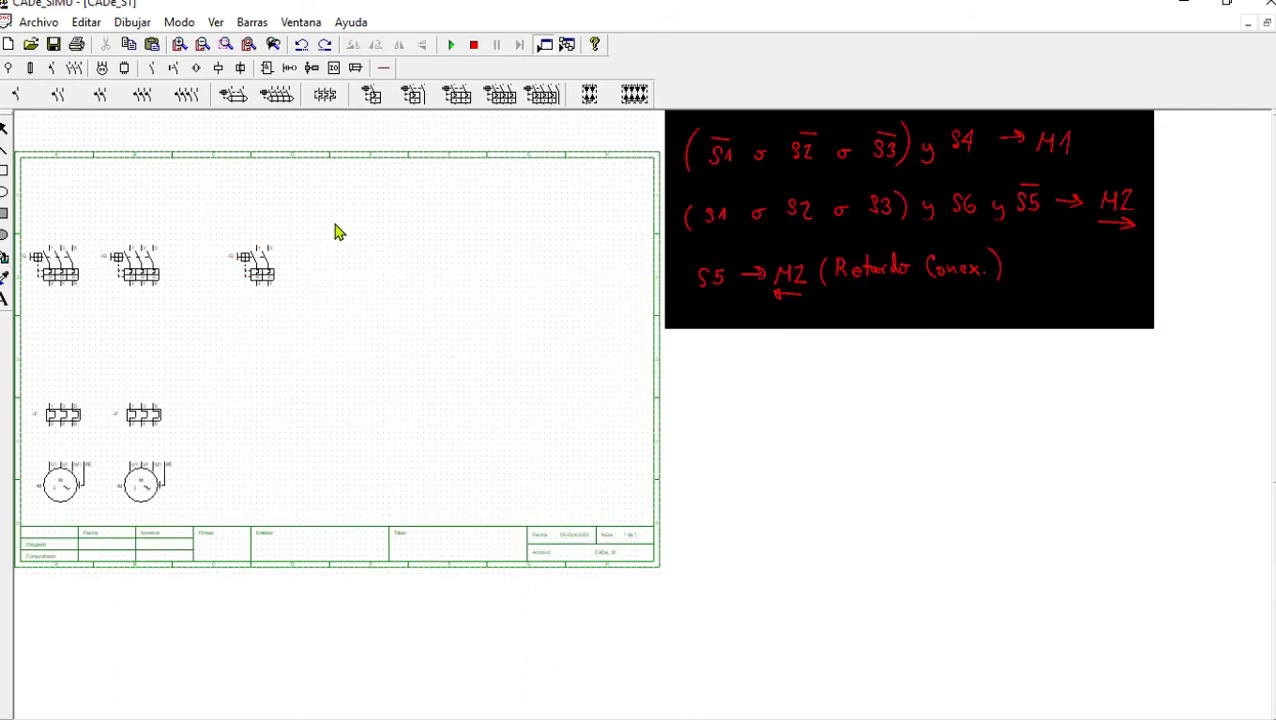
# Place three three-pole contactor contacts: one above each thermal relay and one beside the second motor's contactor
pyautogui.click(74, 68)
pyautogui.click(75, 98)
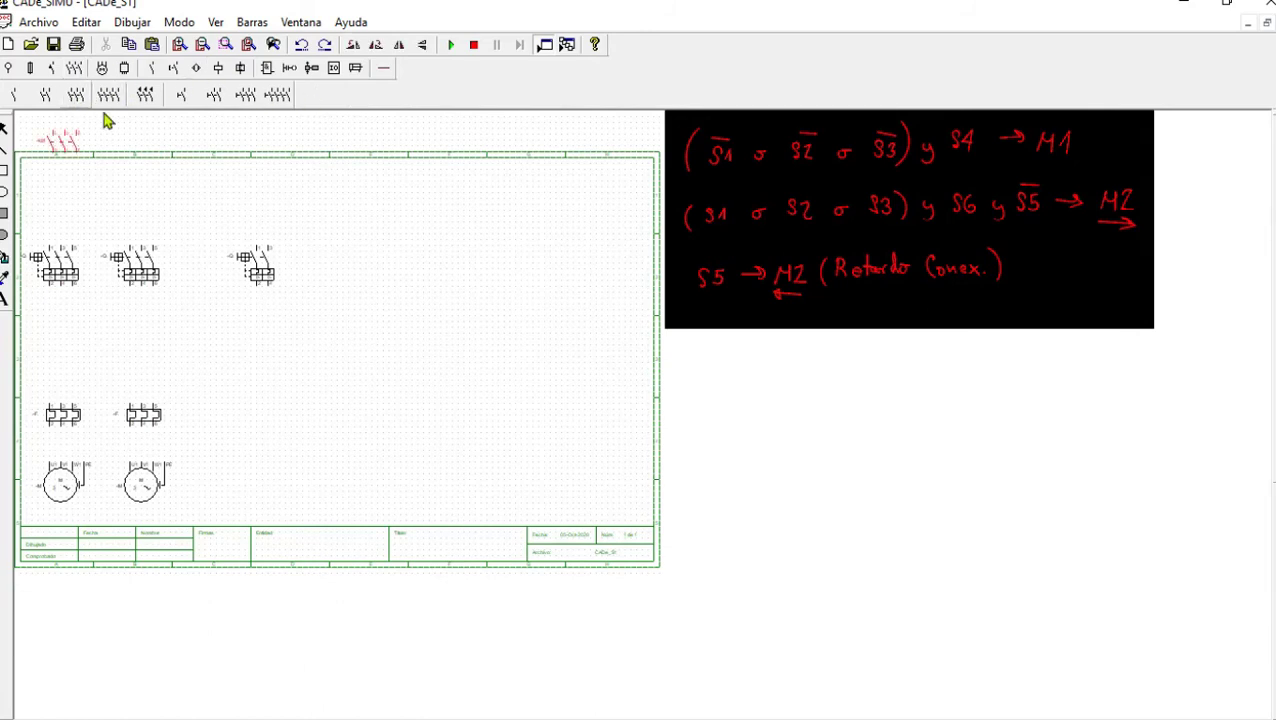
pyautogui.click(53, 369)
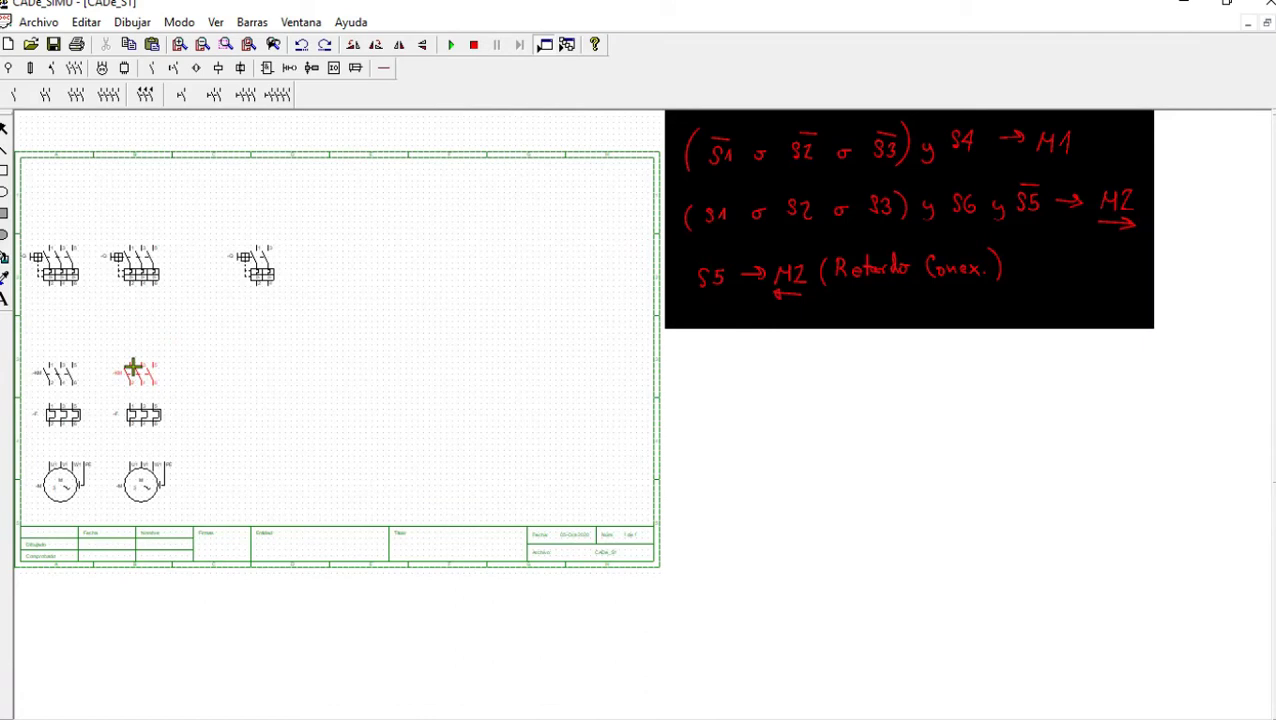
pyautogui.click(132, 368)
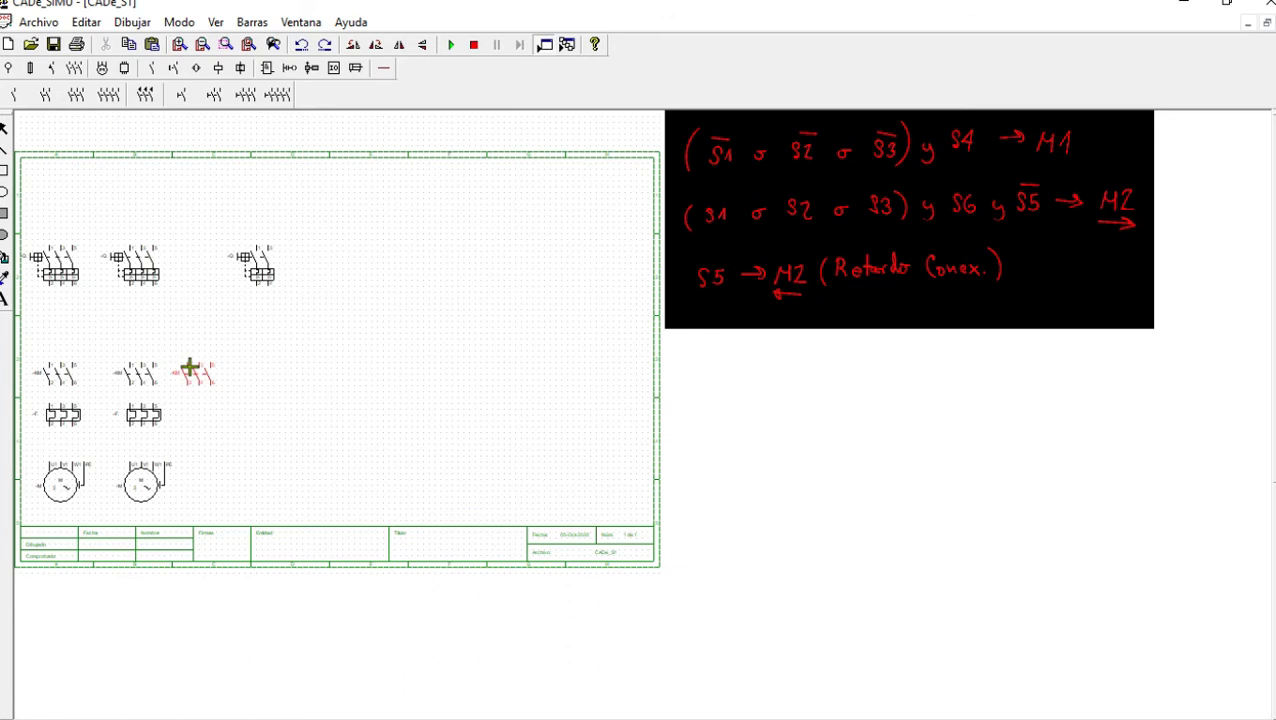
pyautogui.click(189, 367)
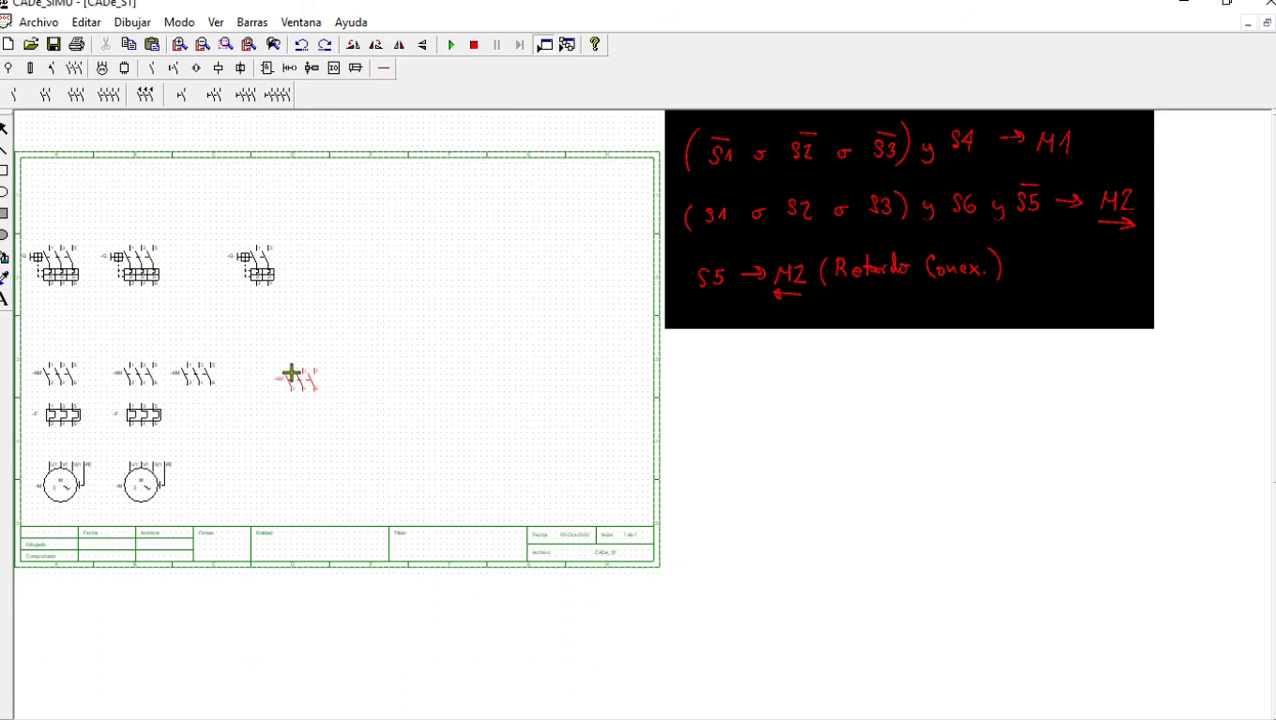
pyautogui.rightClick(312, 269)
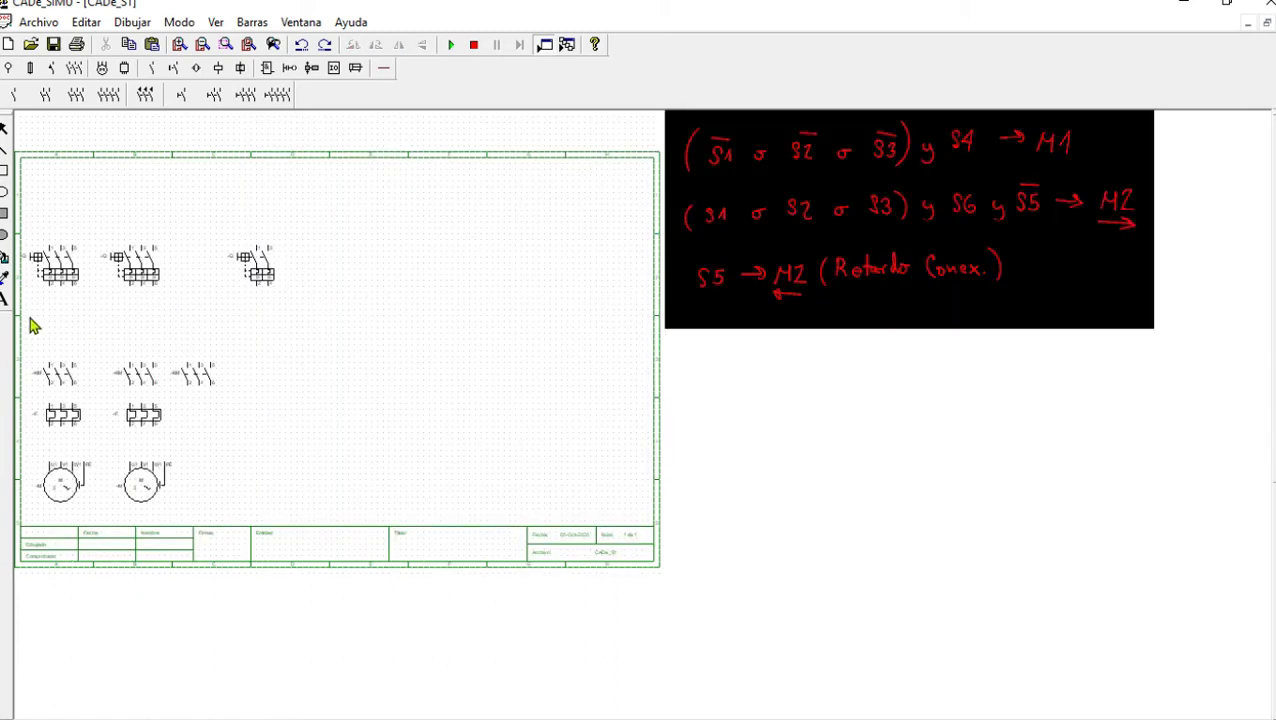
# Move the contactors, thermal relays and motors up the sheet, leaving more space between the contactors and the relays
pyautogui.moveTo(28, 340); pyautogui.dragTo(251, 506)
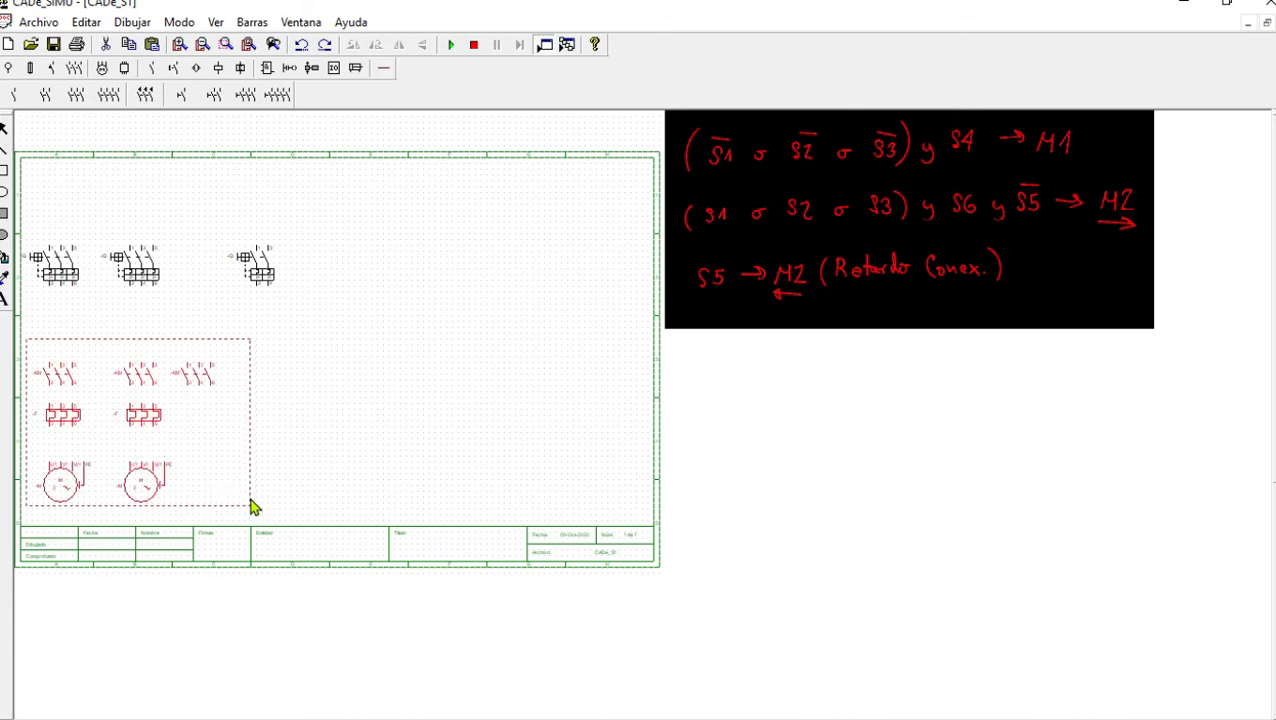
pyautogui.moveTo(153, 383); pyautogui.dragTo(145, 355)
pyautogui.click(322, 409)
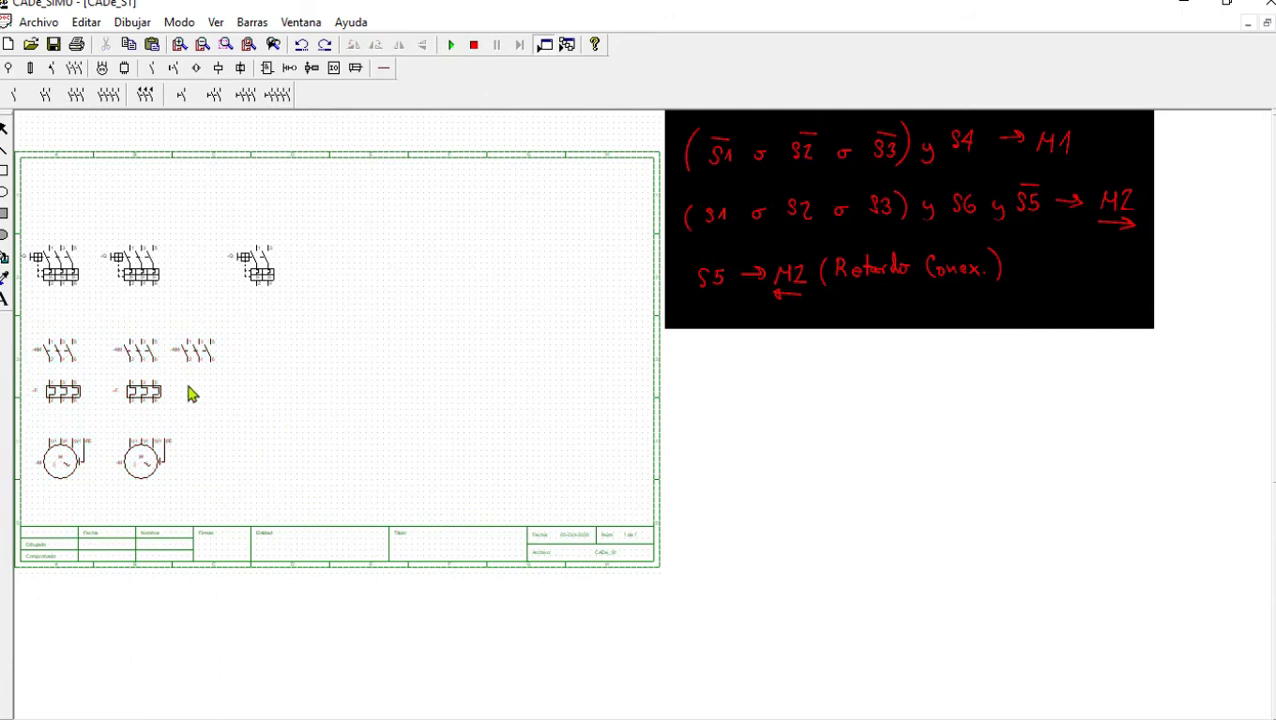
pyautogui.moveTo(27, 370); pyautogui.dragTo(150, 414)
pyautogui.click(285, 395)
pyautogui.moveTo(27, 322); pyautogui.dragTo(275, 498)
pyautogui.moveTo(148, 418); pyautogui.dragTo(148, 401)
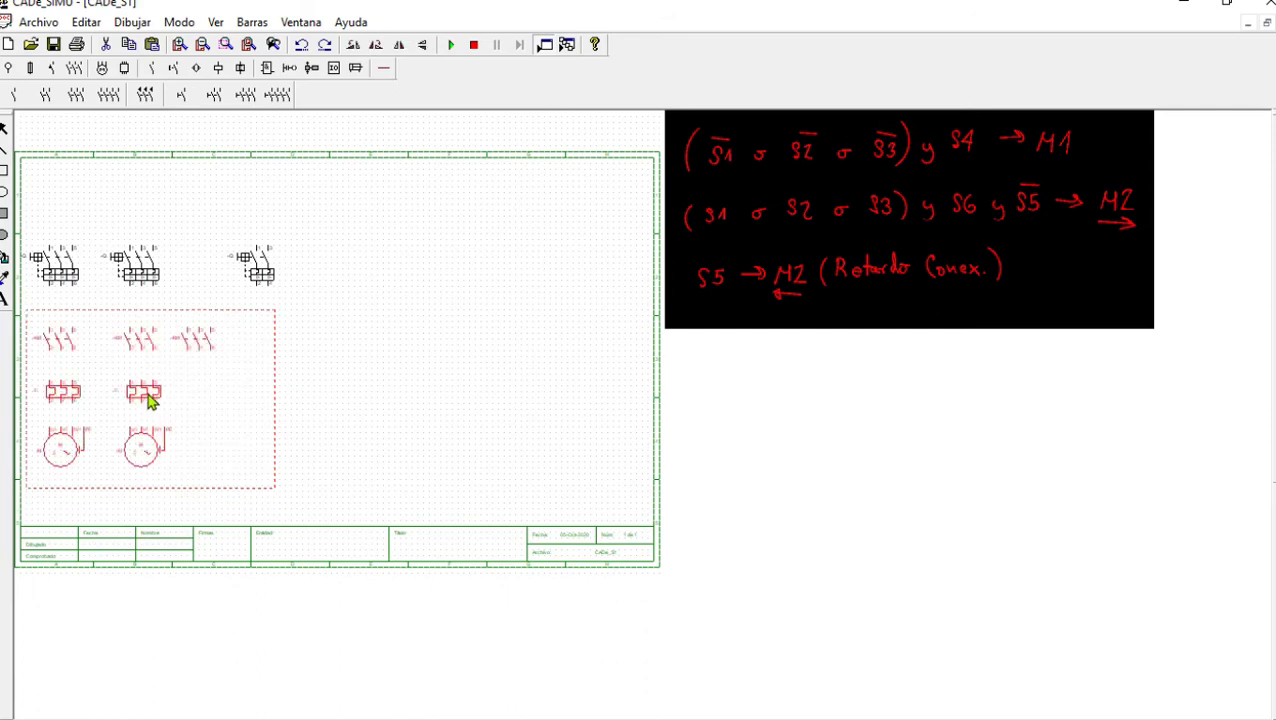
pyautogui.click(383, 342)
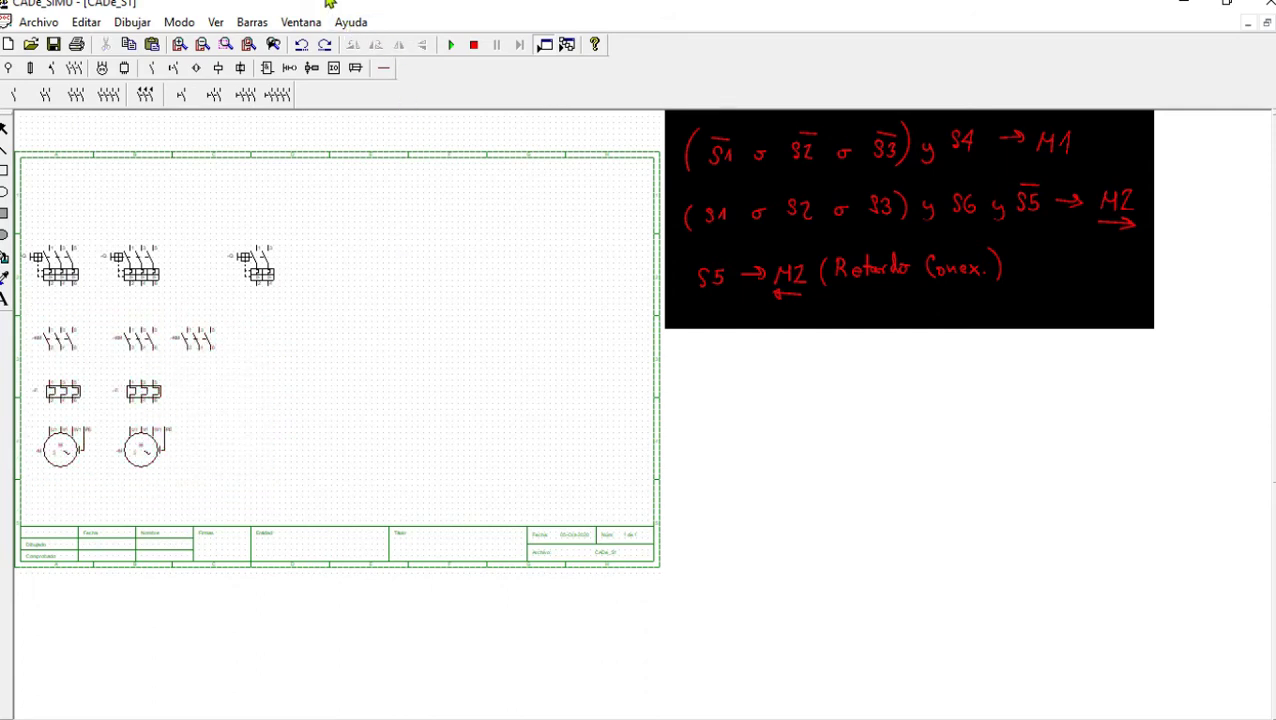
# Draw the three phase lines, the neutral line and the protective earth line across the upper part of the sheet
pyautogui.click(383, 67)
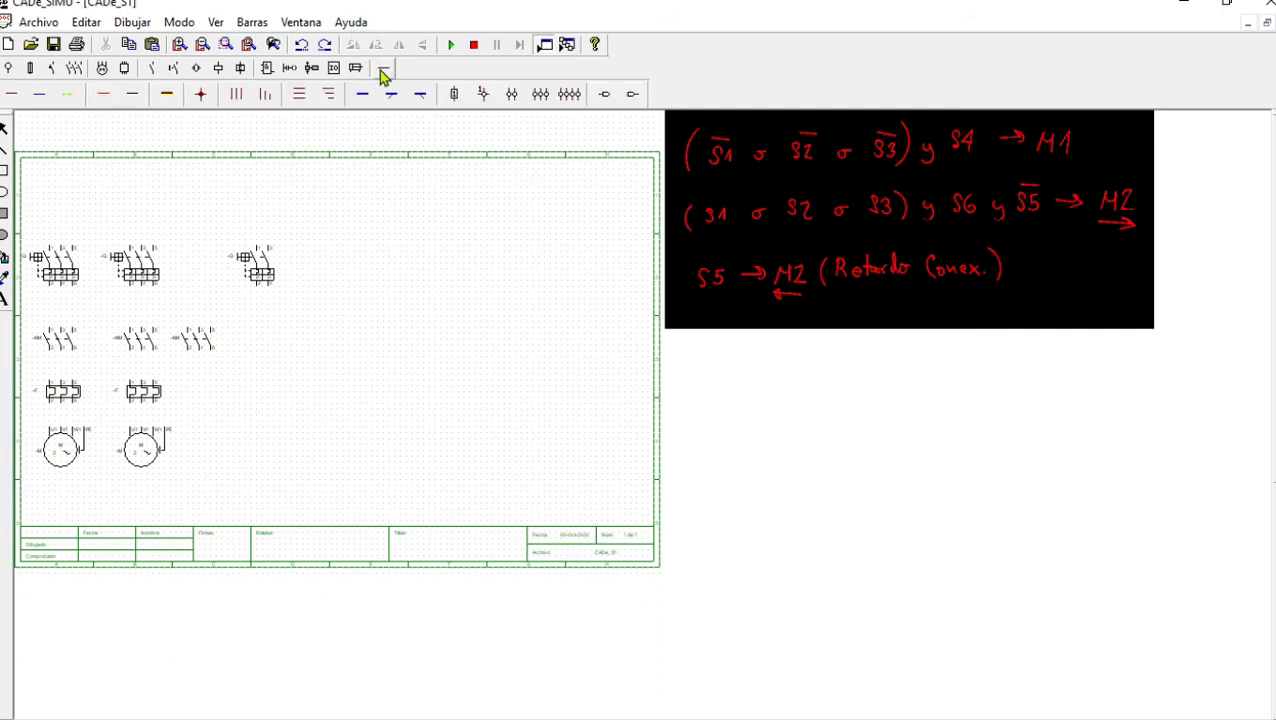
pyautogui.click(304, 93)
pyautogui.moveTo(40, 170); pyautogui.dragTo(648, 193)
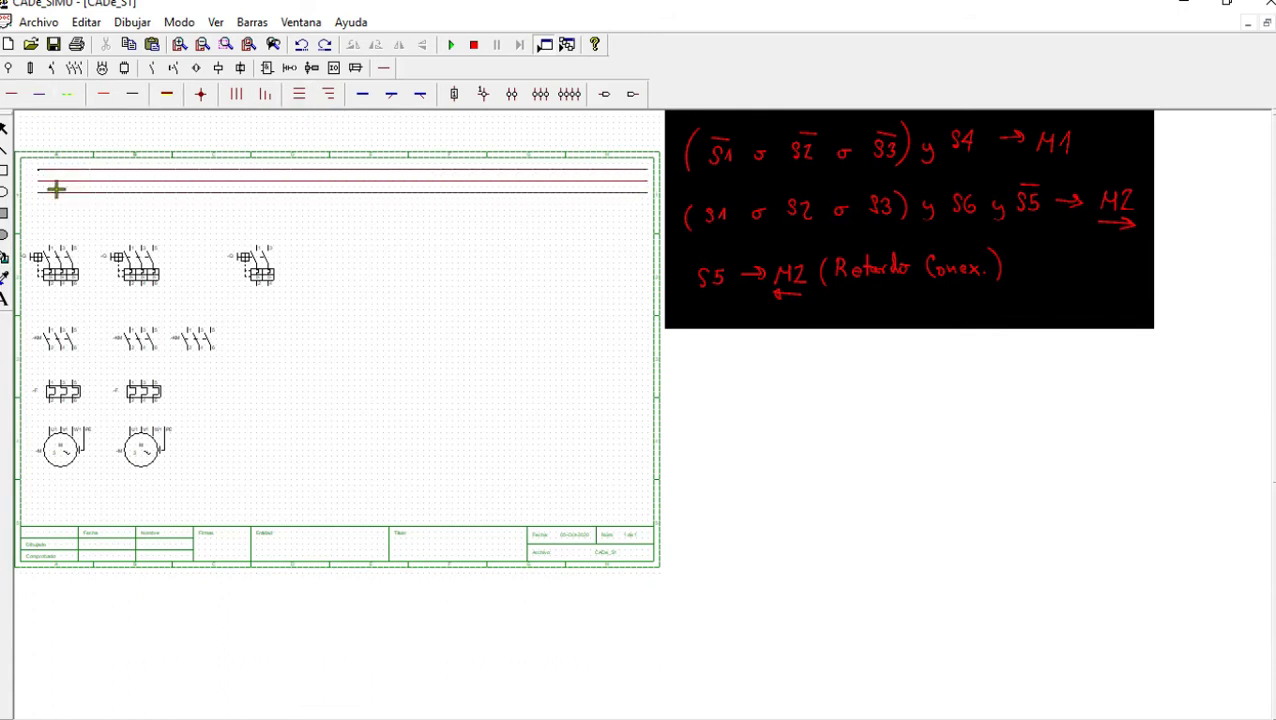
pyautogui.moveTo(46, 206); pyautogui.dragTo(638, 212)
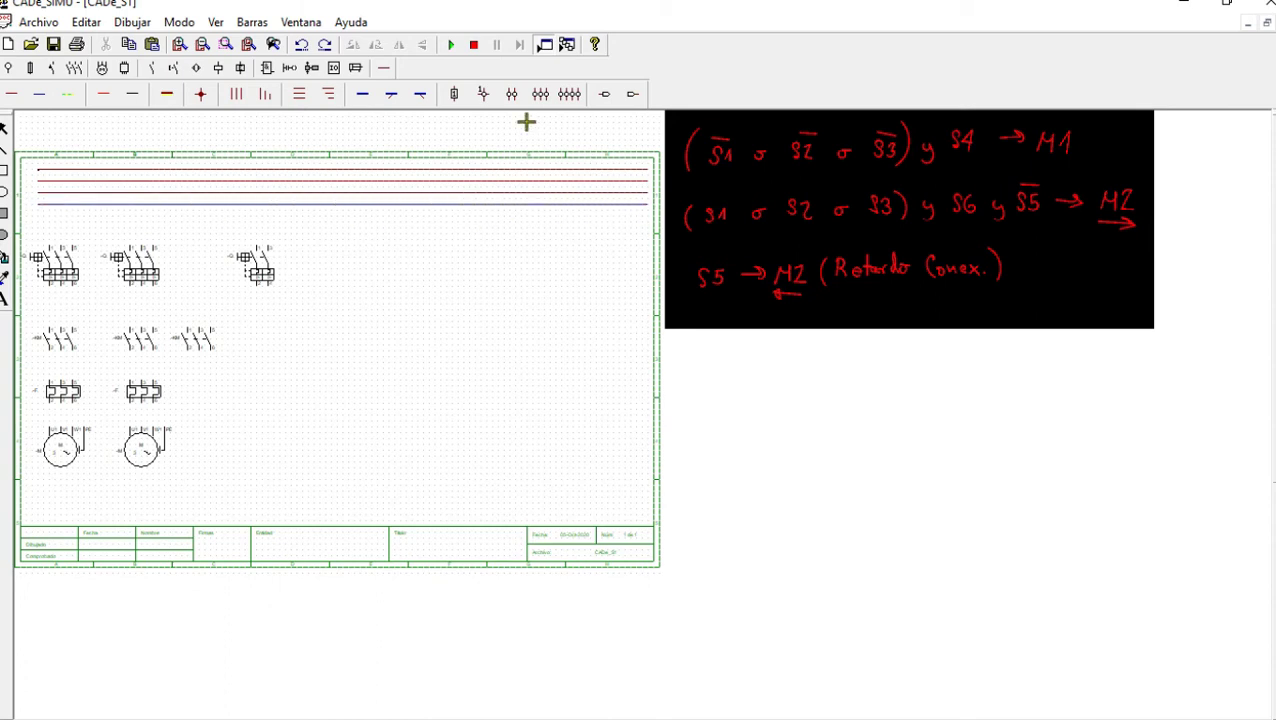
pyautogui.click(70, 95)
pyautogui.moveTo(42, 220); pyautogui.dragTo(638, 222)
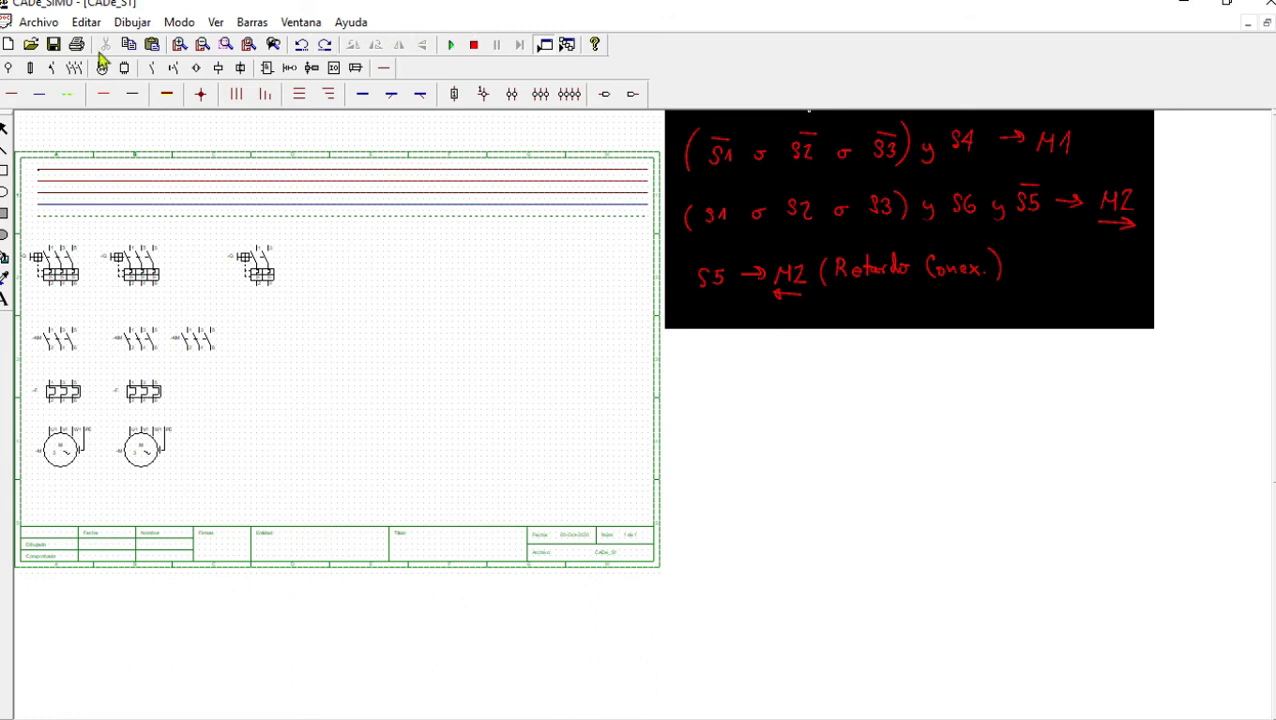
# Draw a stepped three-phase drop from the supply lines to terminals 1, 3 and 5 of the first motor's breaker
pyautogui.click(264, 96)
pyautogui.scroll(2, 97, 313)
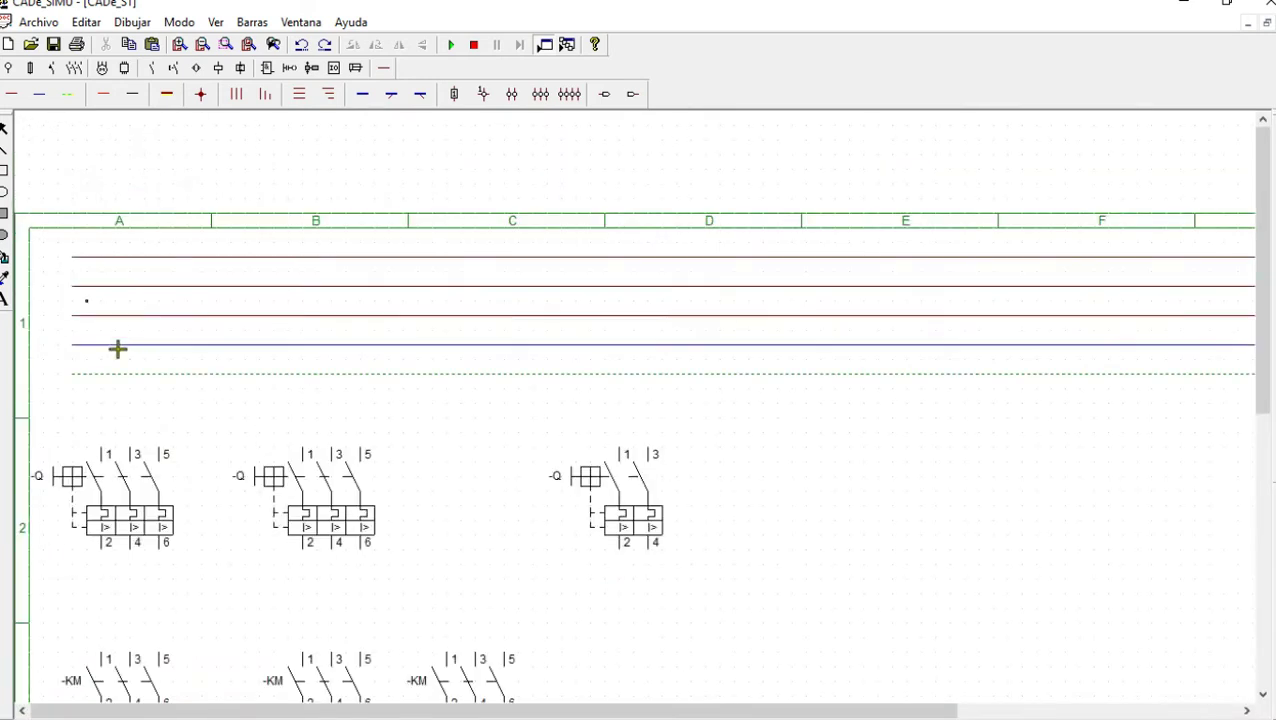
pyautogui.moveTo(105, 259); pyautogui.dragTo(137, 453)
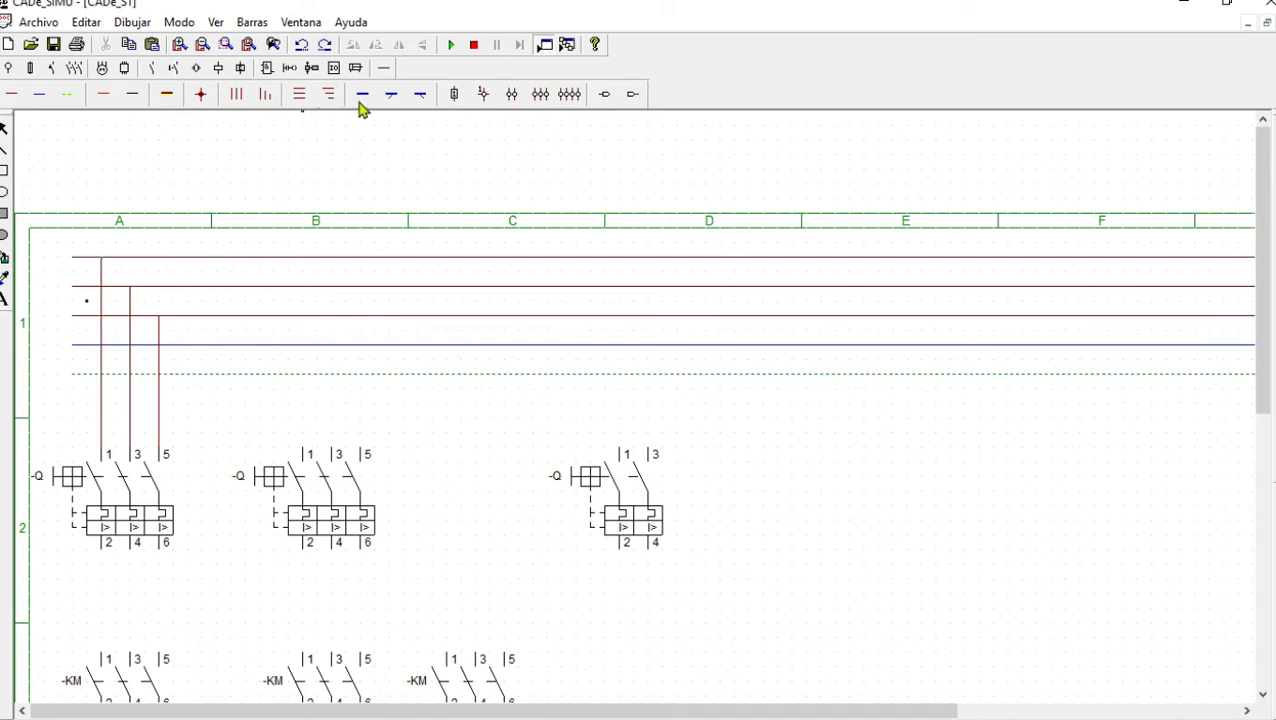
pyautogui.click(108, 410)
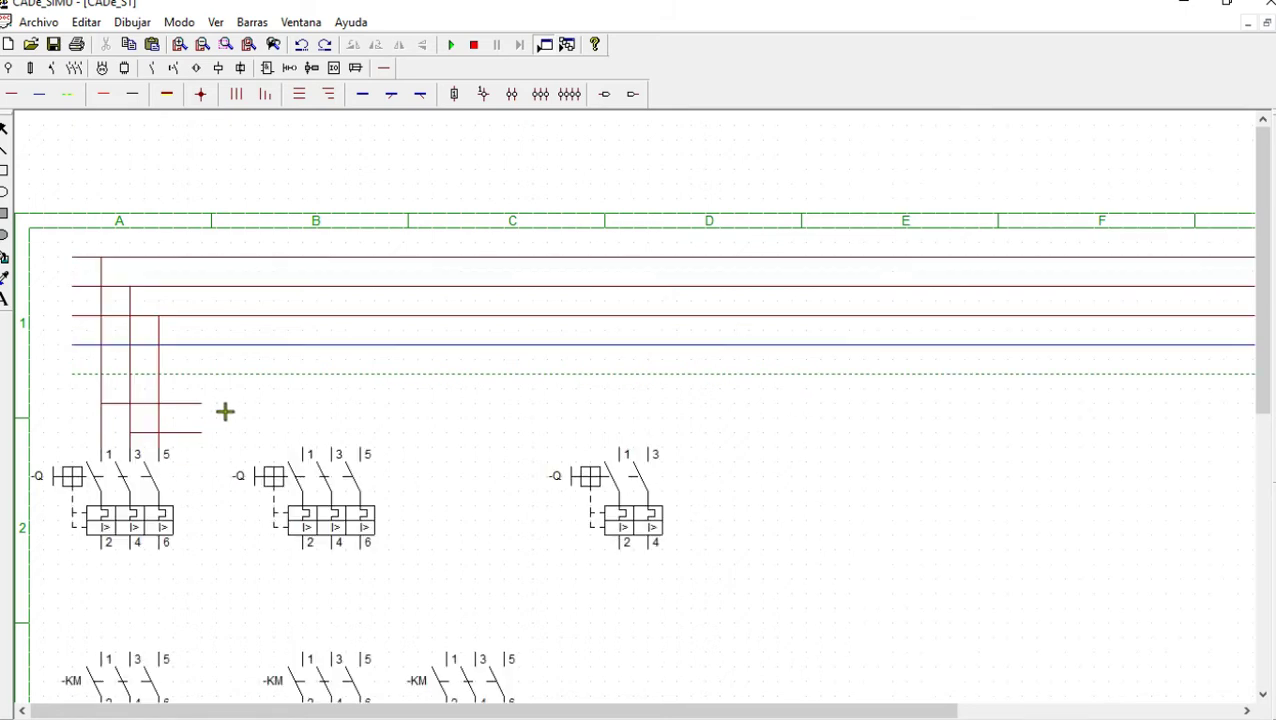
pyautogui.hotkey('ctrl', 'z')
pyautogui.hotkey('ctrl', 'z')
pyautogui.press('Escape')
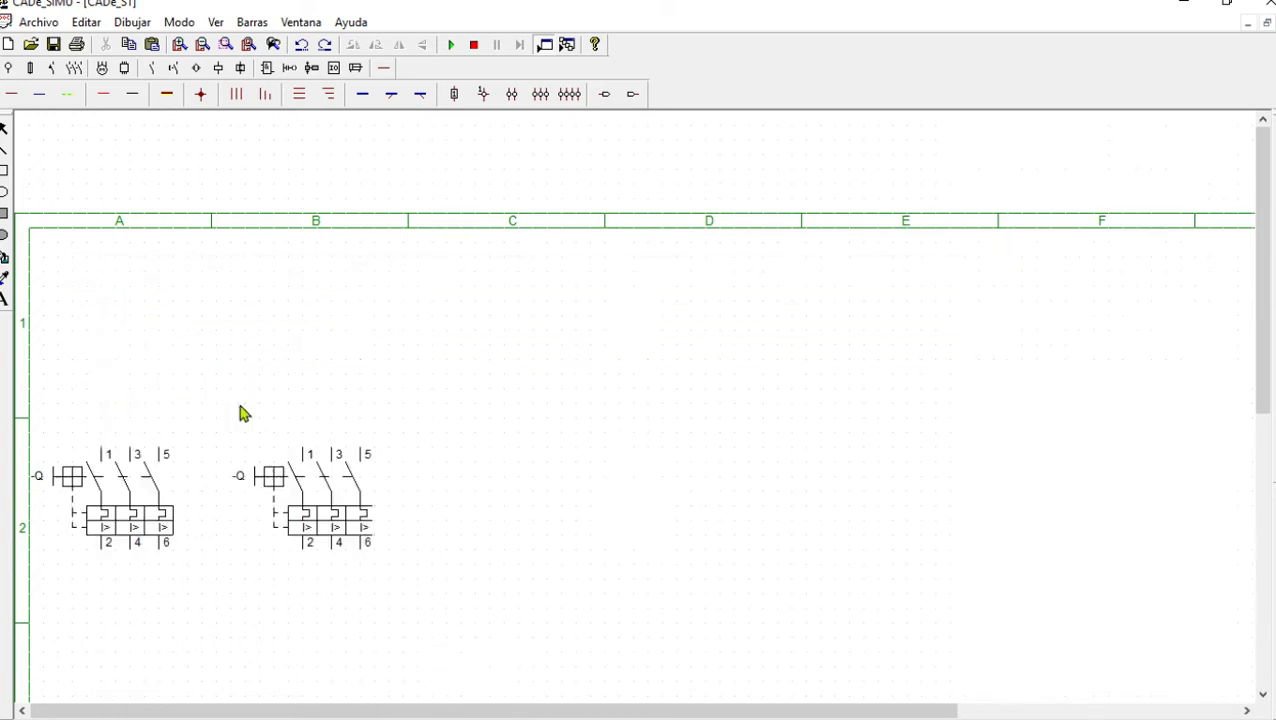
# Lower both three-pole breakers to the same height and extend the three supply wires to the first one
pyautogui.scroll(-5, 296, 413)
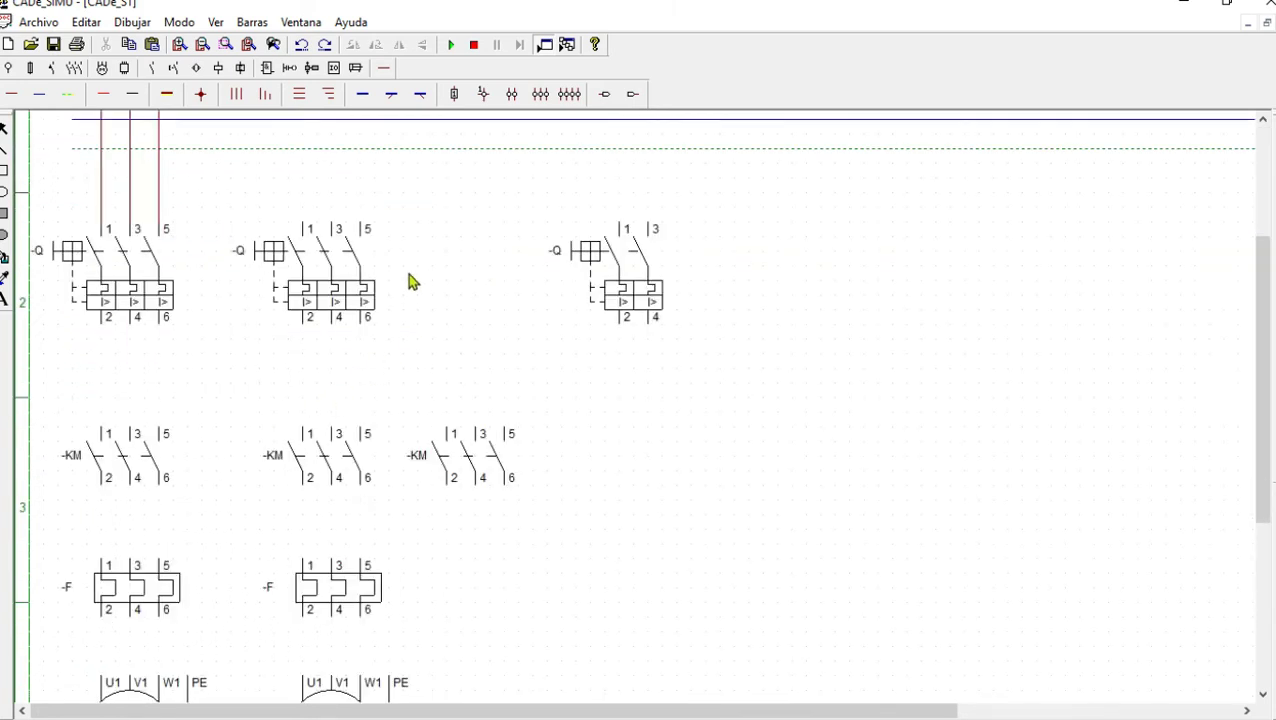
pyautogui.moveTo(36, 212); pyautogui.dragTo(457, 355)
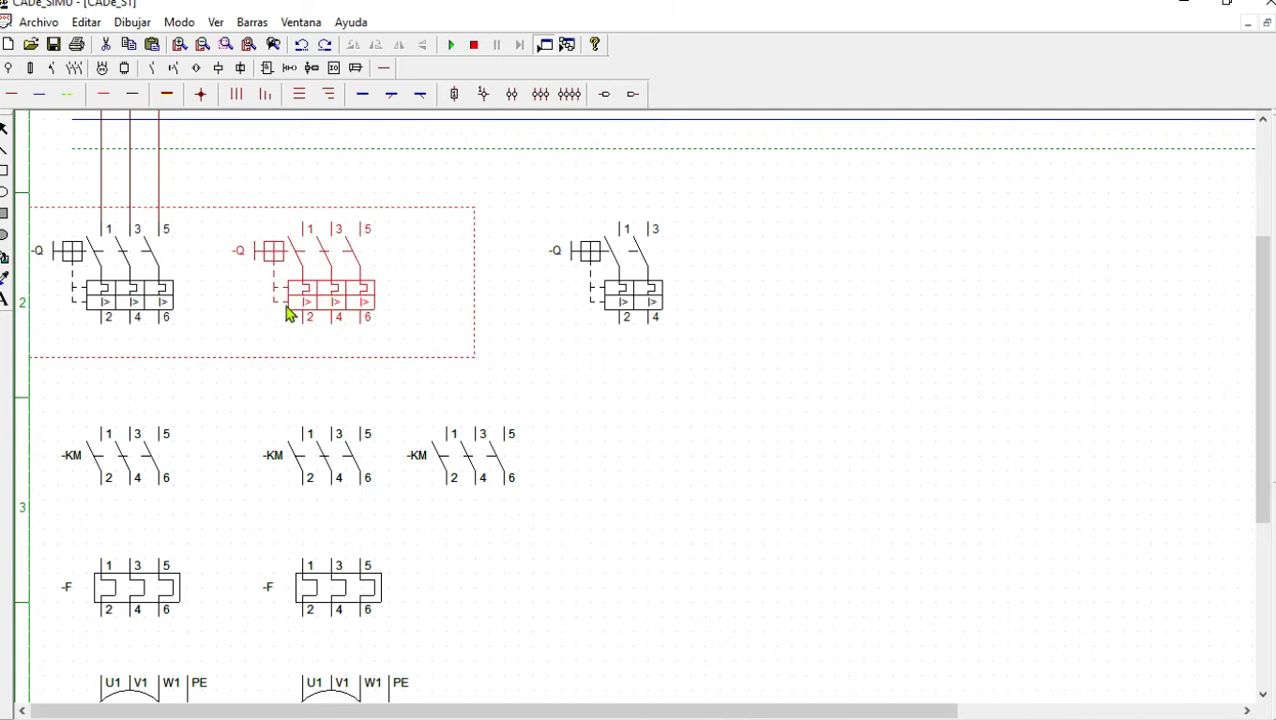
pyautogui.moveTo(305, 260); pyautogui.dragTo(313, 312)
pyautogui.moveTo(162, 290); pyautogui.dragTo(160, 343)
pyautogui.moveTo(312, 357); pyautogui.dragTo(318, 330)
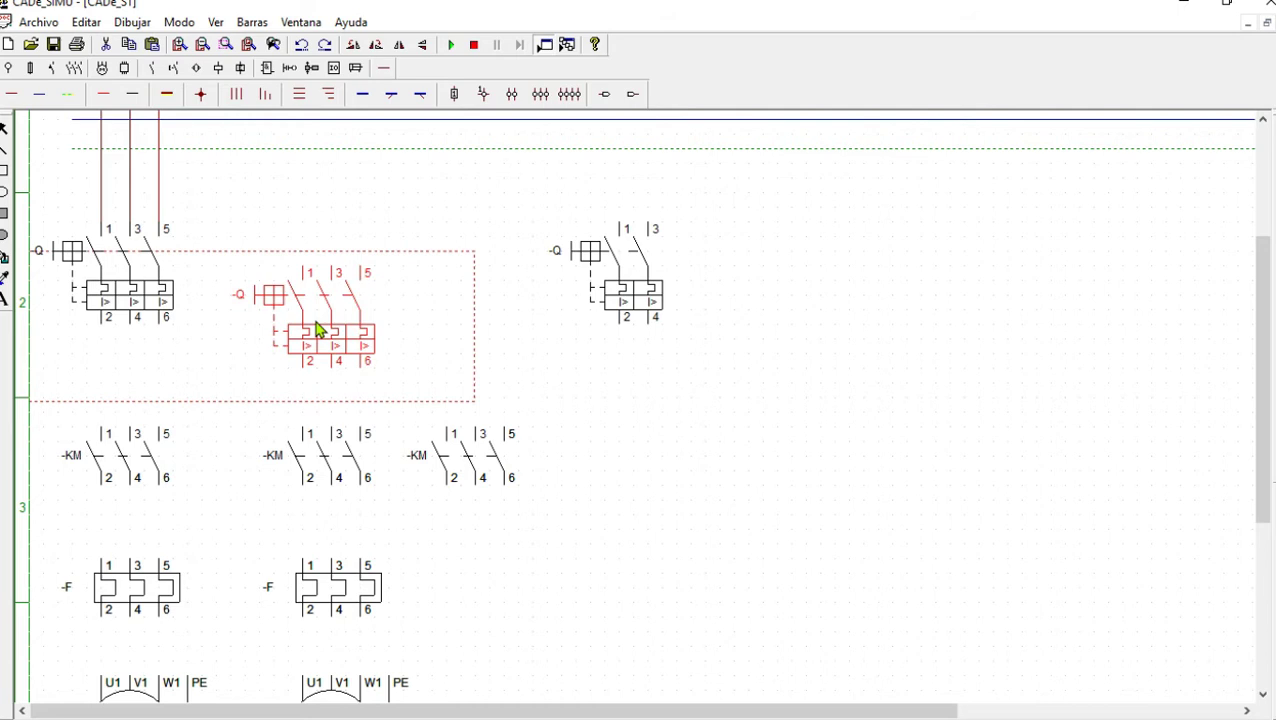
pyautogui.click(179, 245)
pyautogui.moveTo(134, 290); pyautogui.dragTo(140, 328)
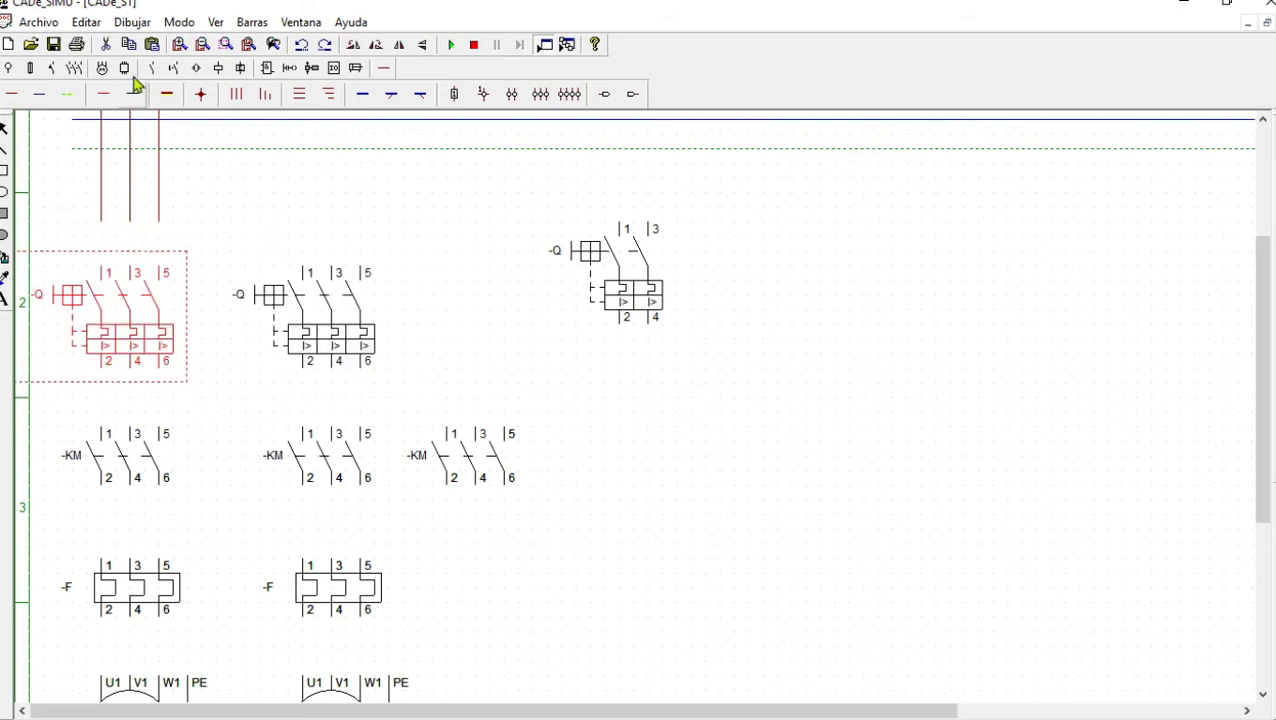
pyautogui.click(239, 94)
pyautogui.moveTo(109, 222); pyautogui.dragTo(108, 270)
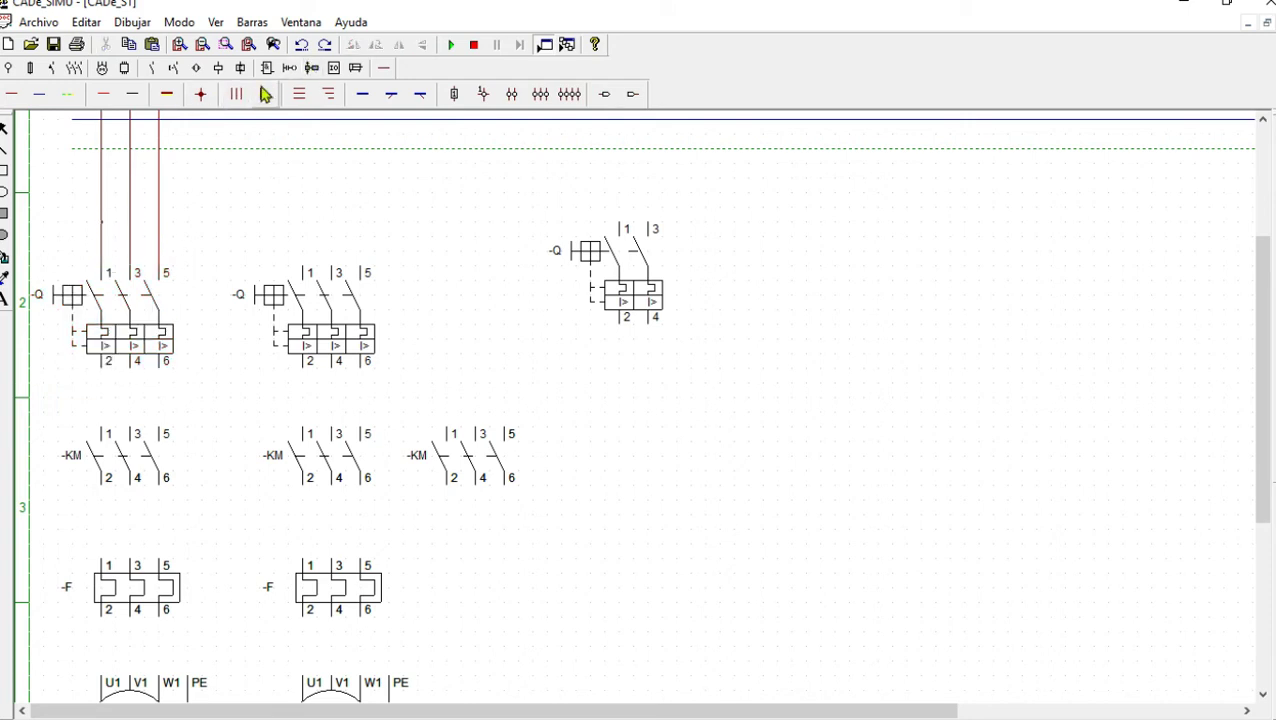
# Branch the three phases from the first breaker's supply wires to the second breaker, crossing them to terminals 5, 3 and 1
pyautogui.click(330, 94)
pyautogui.moveTo(110, 183); pyautogui.dragTo(312, 204)
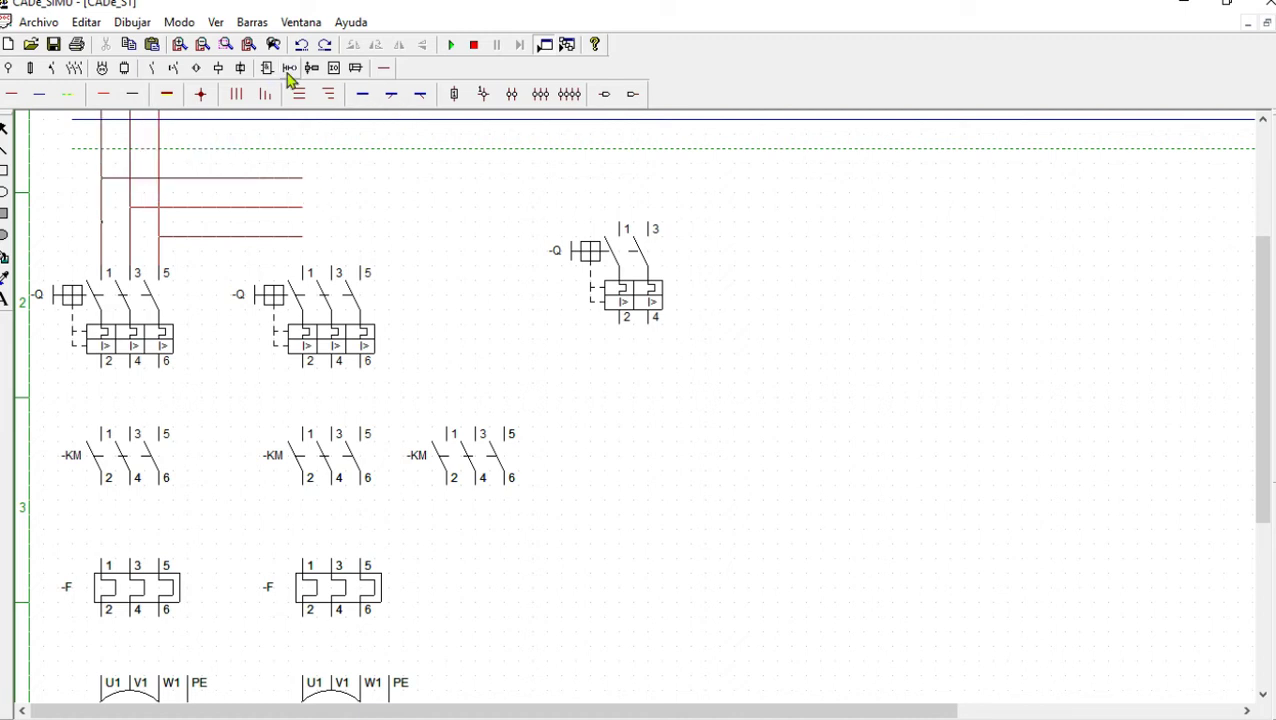
pyautogui.click(196, 95)
pyautogui.moveTo(311, 242); pyautogui.dragTo(304, 271)
pyautogui.moveTo(302, 207); pyautogui.dragTo(339, 266)
pyautogui.moveTo(315, 182); pyautogui.dragTo(373, 252)
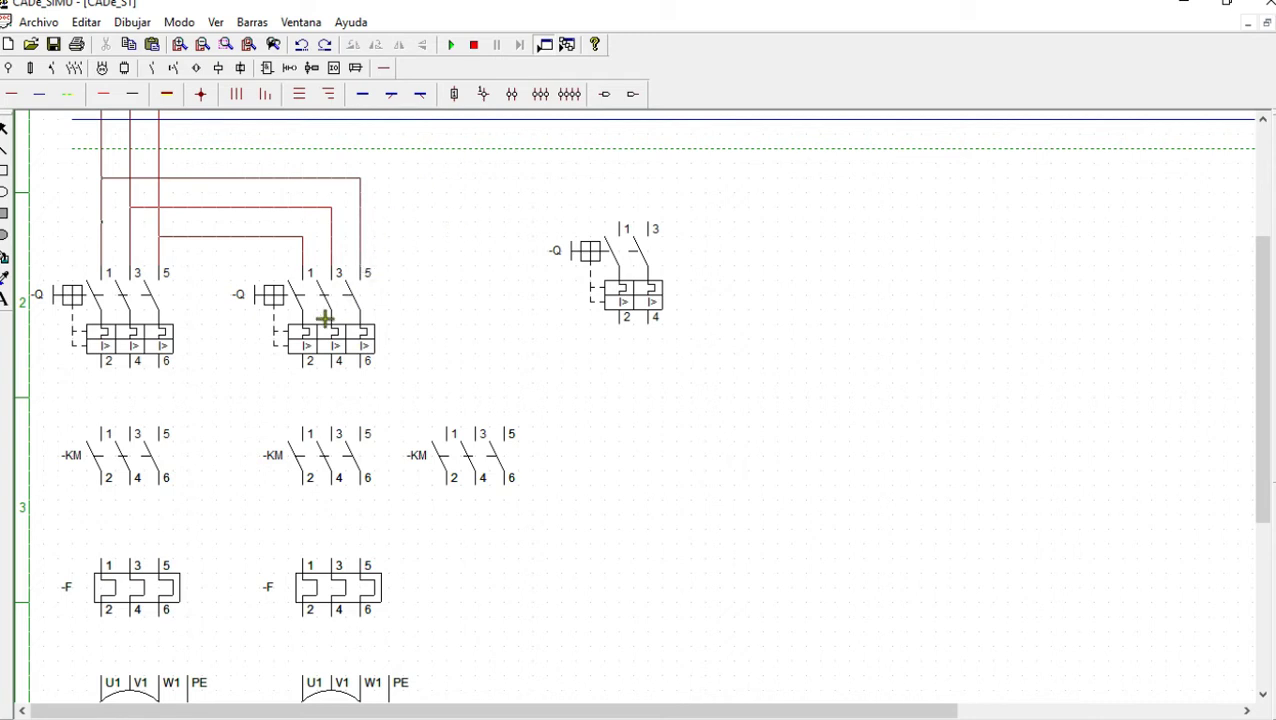
# Move all contactors, thermal relays and motors down together to widen the gap below the breakers
pyautogui.scroll(-5, 462, 384)
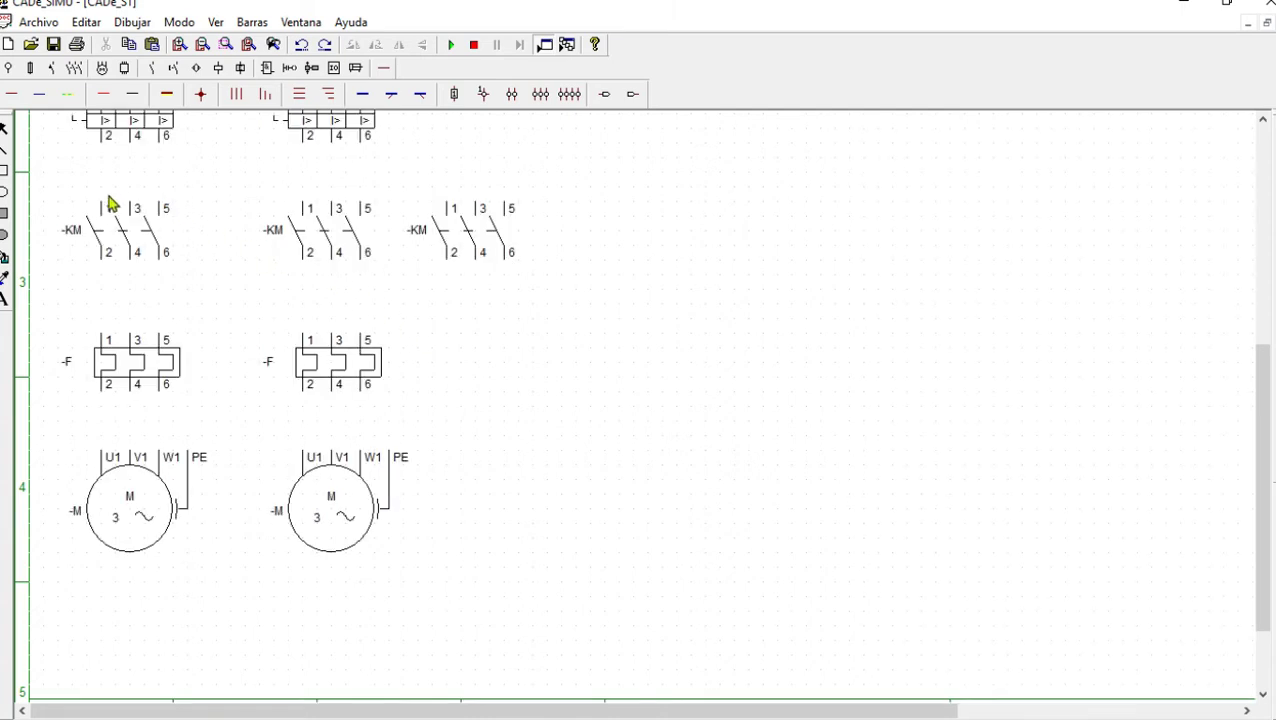
pyautogui.moveTo(41, 177); pyautogui.dragTo(613, 585)
pyautogui.moveTo(307, 253); pyautogui.dragTo(330, 290)
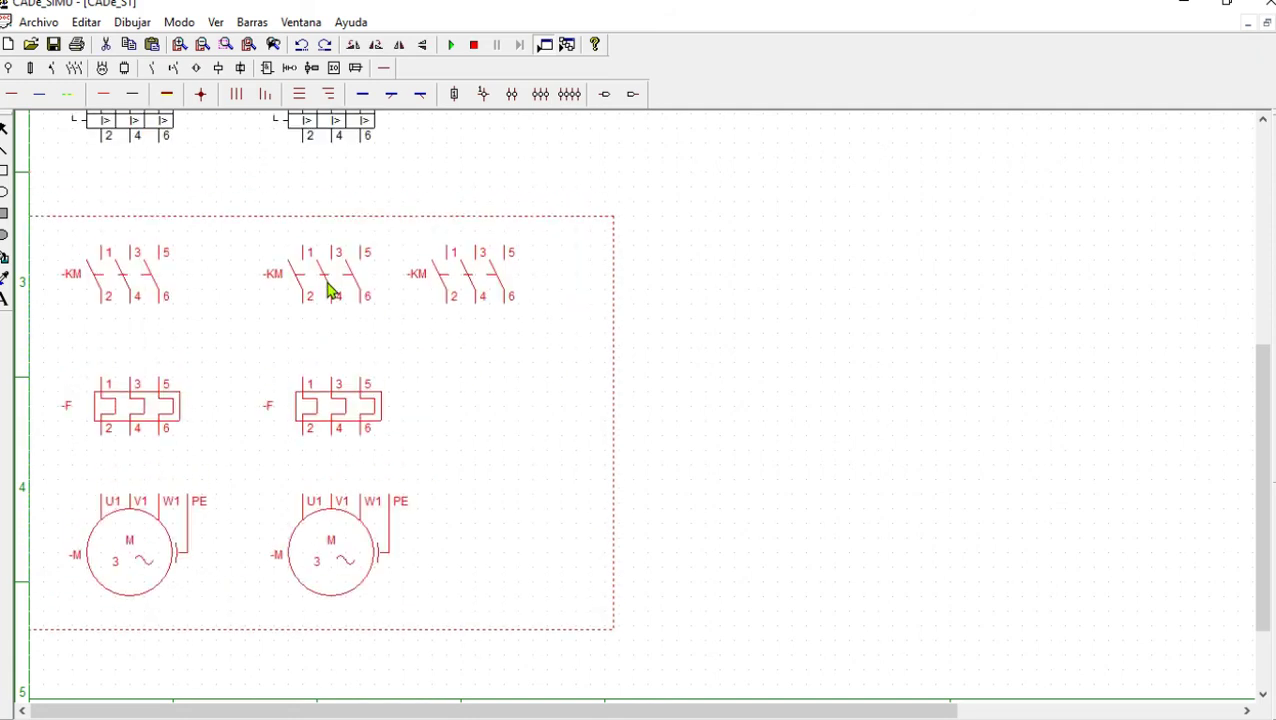
pyautogui.click(435, 183)
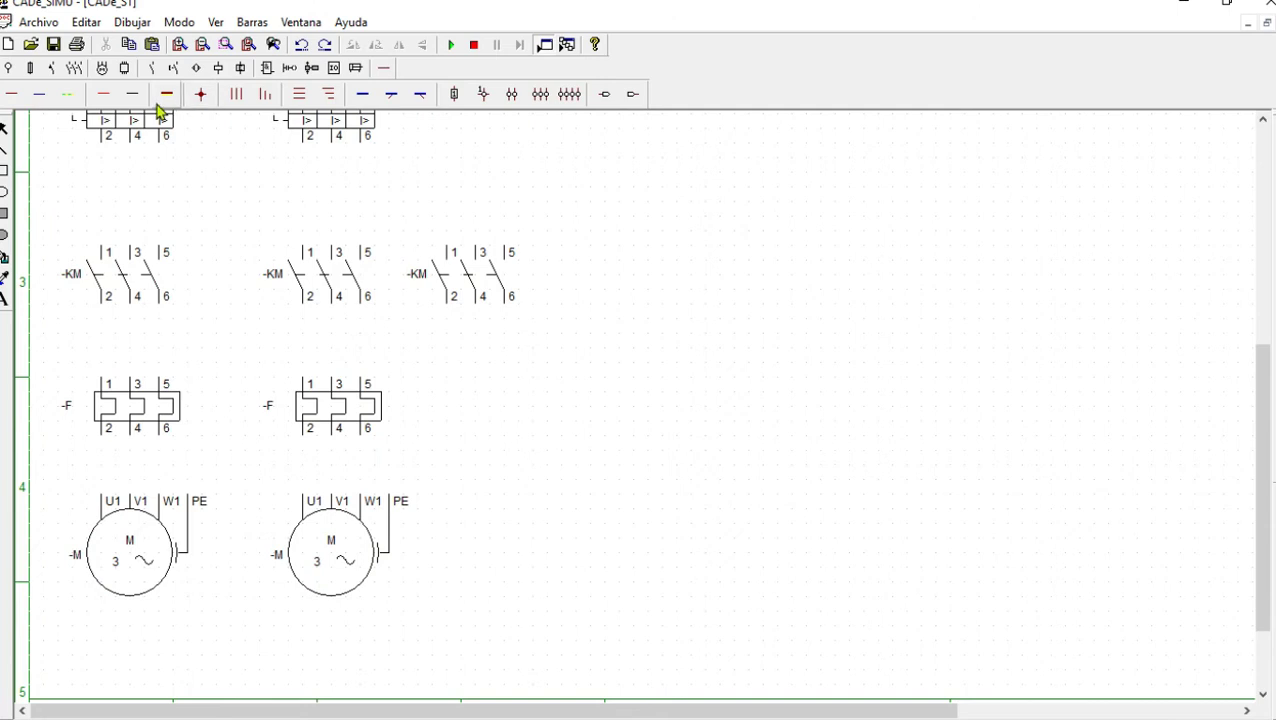
# Wire both motor columns with three-phase conductors from the breaker through the contactor and thermal relay to the motor's U1, V1 and W1 terminals
pyautogui.moveTo(102, 146); pyautogui.dragTo(113, 248)
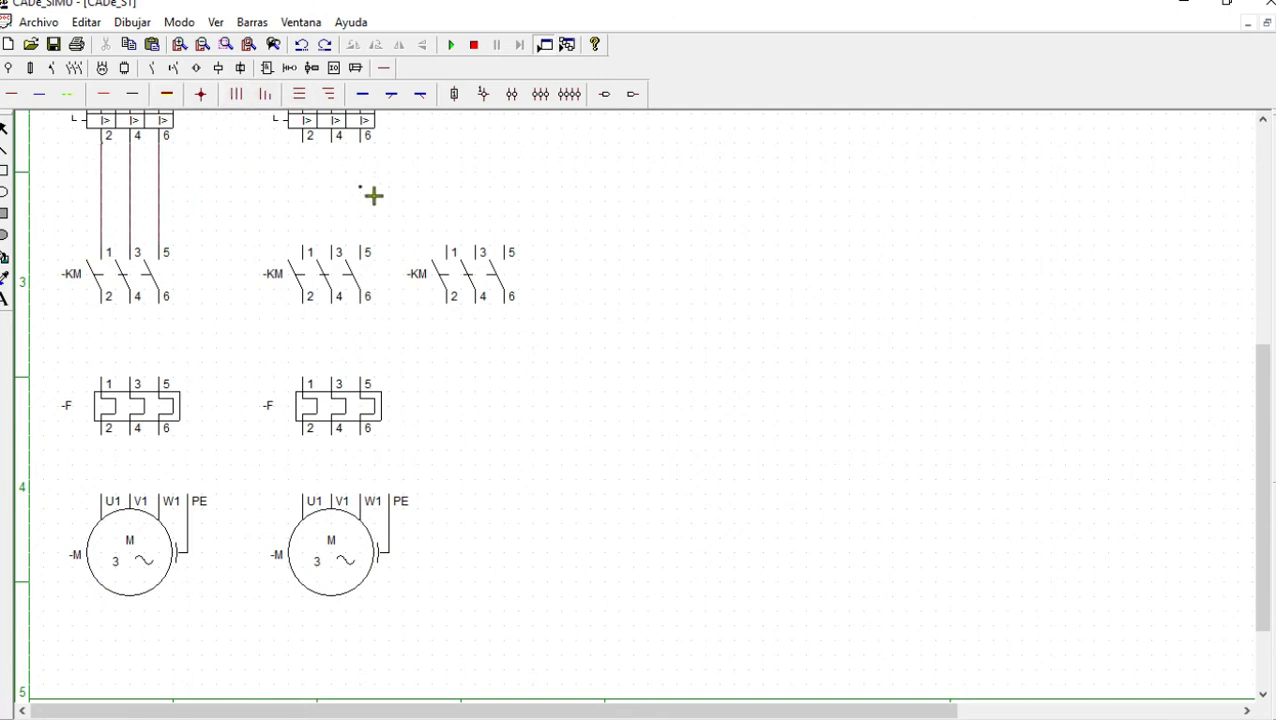
pyautogui.moveTo(306, 150); pyautogui.dragTo(327, 250)
pyautogui.moveTo(101, 310); pyautogui.dragTo(110, 380)
pyautogui.moveTo(309, 310); pyautogui.dragTo(316, 374)
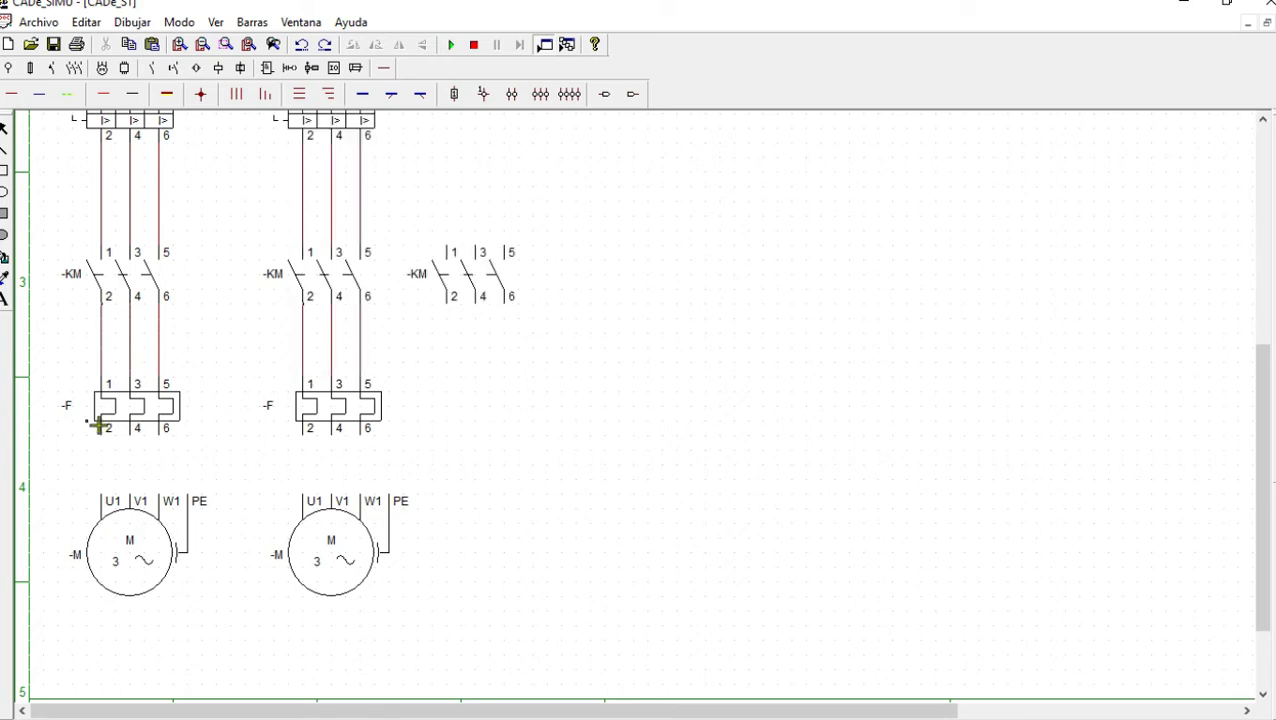
pyautogui.moveTo(105, 433); pyautogui.dragTo(112, 493)
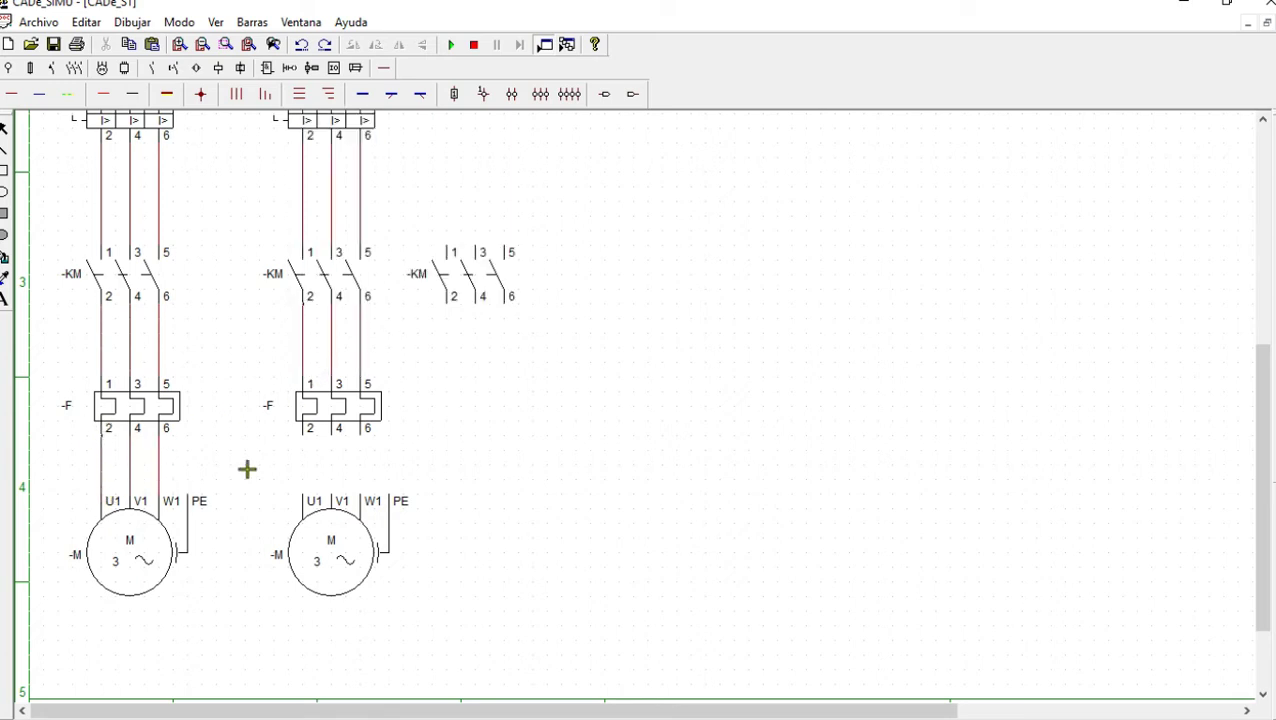
pyautogui.moveTo(310, 440); pyautogui.dragTo(316, 494)
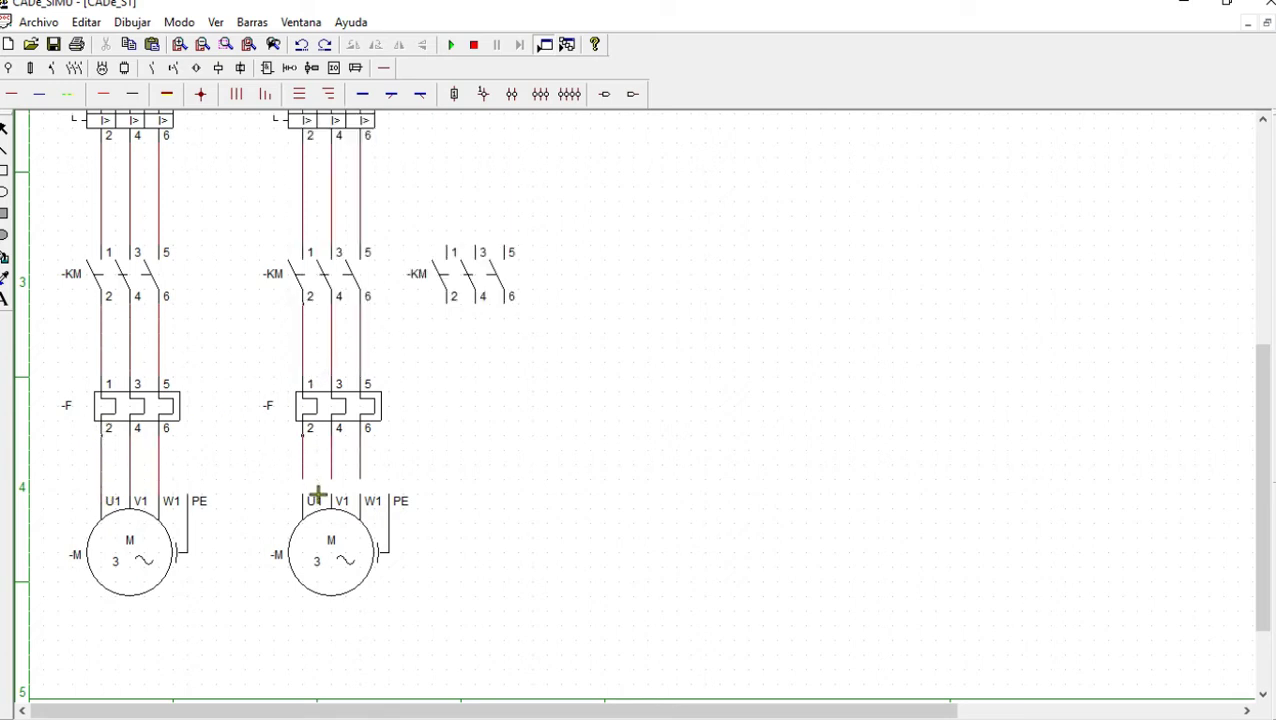
# Branch the three phases below the second breaker to the third contactor, crossing poles 2, 4 and 6 to terminals 5, 3 and 1
pyautogui.click(271, 96)
pyautogui.click(332, 98)
pyautogui.moveTo(310, 166)
pyautogui.mouseDown()
pyautogui.moveTo(458, 179)
pyautogui.moveTo(446, 183)
pyautogui.mouseUp()
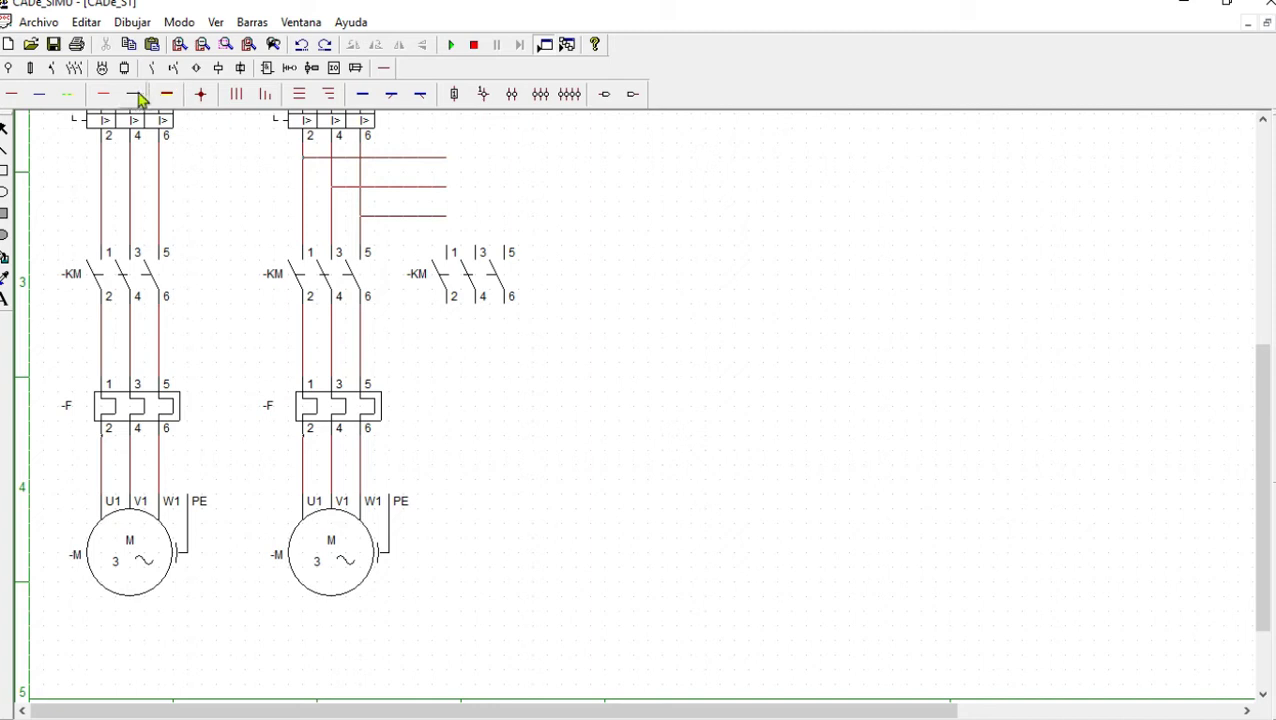
pyautogui.click(12, 97)
pyautogui.moveTo(452, 220); pyautogui.dragTo(452, 244)
pyautogui.moveTo(453, 187); pyautogui.dragTo(490, 240)
pyautogui.moveTo(446, 157)
pyautogui.mouseDown()
pyautogui.moveTo(504, 176)
pyautogui.moveTo(521, 157)
pyautogui.moveTo(518, 243)
pyautogui.mouseUp()
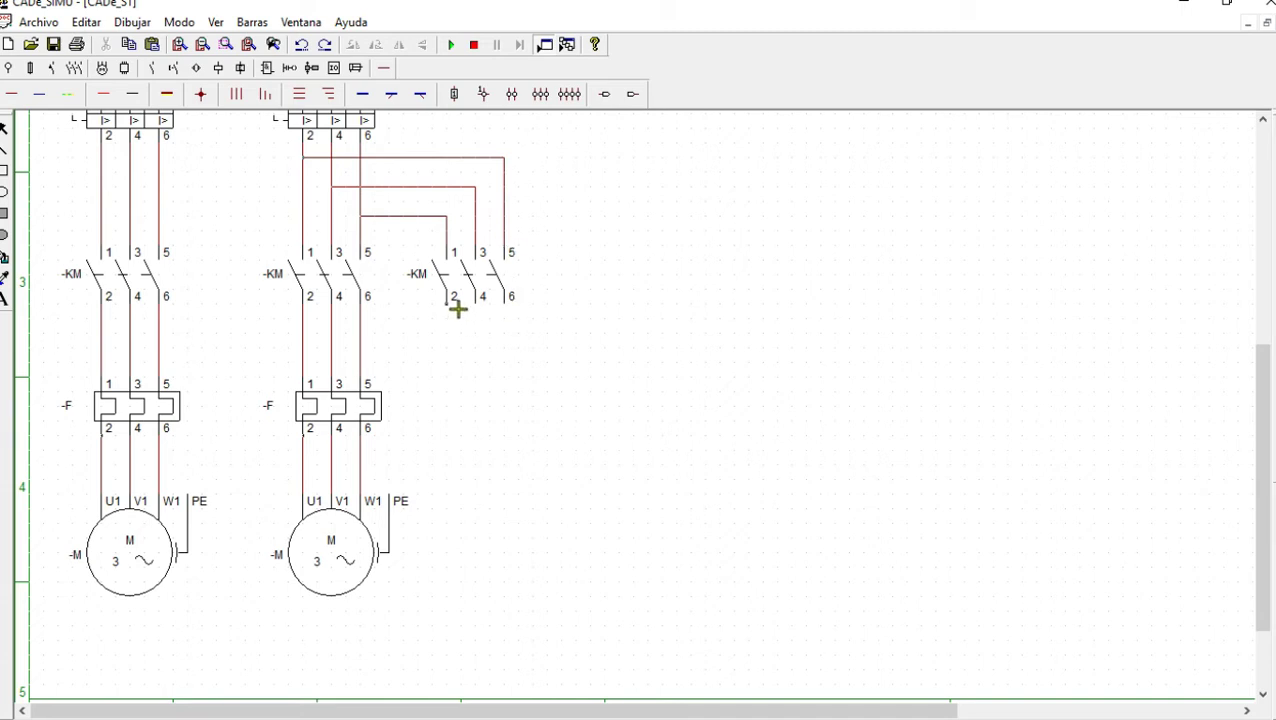
# Wire the third contactor's outputs 2, 4 and 6 back to the second column's three conductors above the thermal relay
pyautogui.moveTo(457, 309); pyautogui.dragTo(461, 336)
pyautogui.hotkey('ctrl', 'z')
pyautogui.moveTo(458, 311)
pyautogui.mouseDown()
pyautogui.moveTo(457, 332)
pyautogui.moveTo(312, 329)
pyautogui.mouseUp()
pyautogui.moveTo(478, 309)
pyautogui.mouseDown()
pyautogui.moveTo(483, 345)
pyautogui.moveTo(342, 339)
pyautogui.mouseUp()
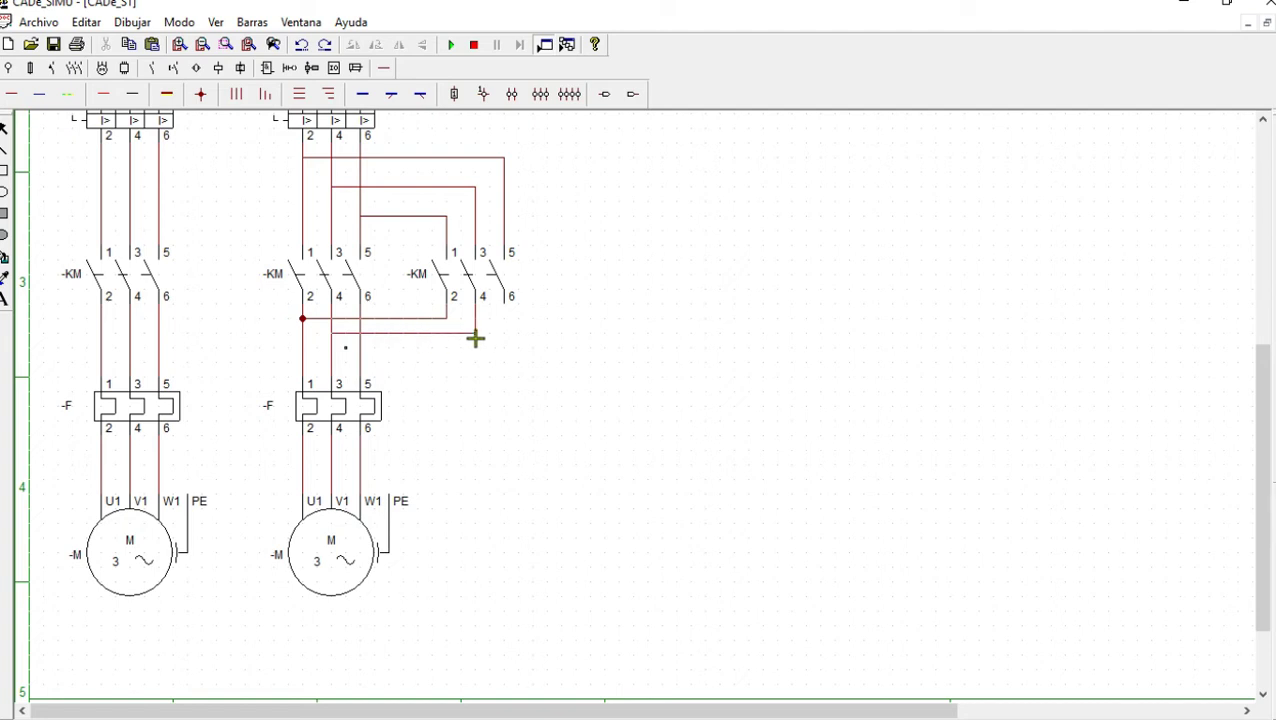
pyautogui.moveTo(507, 309); pyautogui.dragTo(517, 345)
pyautogui.moveTo(369, 351); pyautogui.dragTo(507, 353)
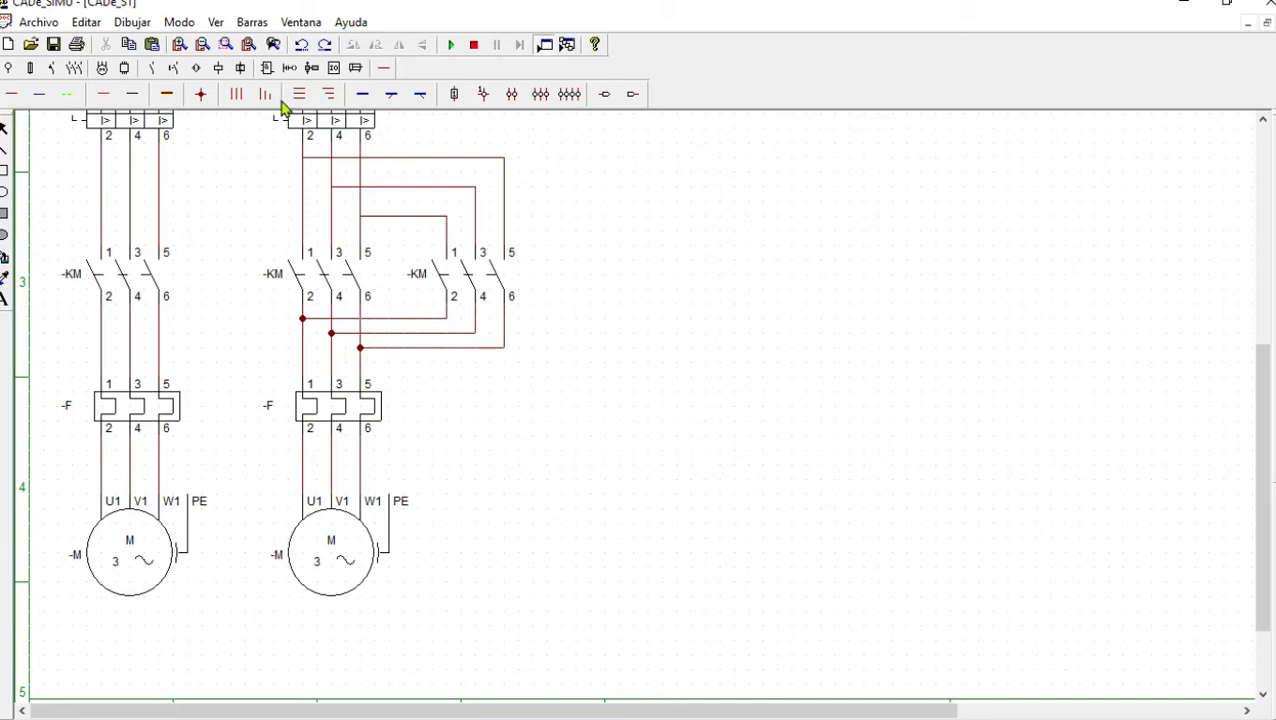
# Add connection nodes where the third contactor's three supply branches leave the second column's phase wires
pyautogui.click(200, 92)
pyautogui.click(310, 160)
pyautogui.click(337, 190)
pyautogui.click(360, 215)
# Run an earth wire from the second motor's PE to the first motor's PE and up to the earth line, with a node there
pyautogui.click(419, 466)
pyautogui.click(414, 616)
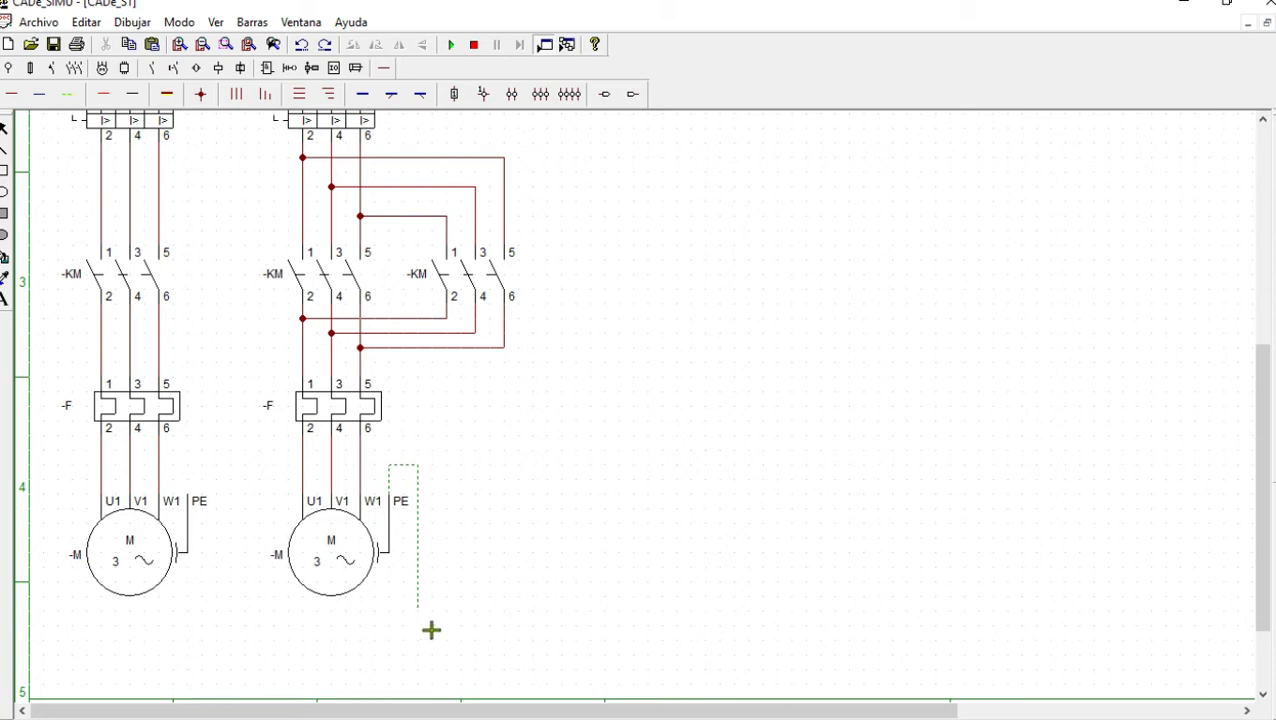
pyautogui.click(217, 603)
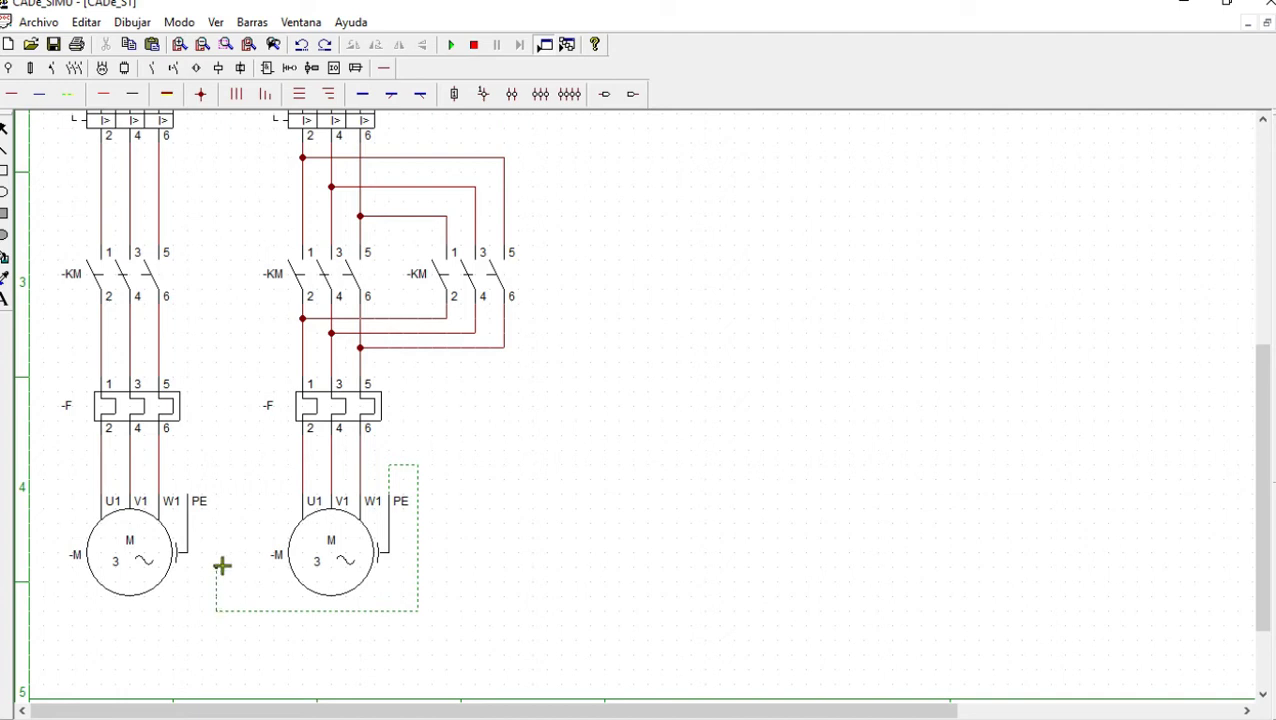
pyautogui.click(222, 477)
pyautogui.click(194, 473)
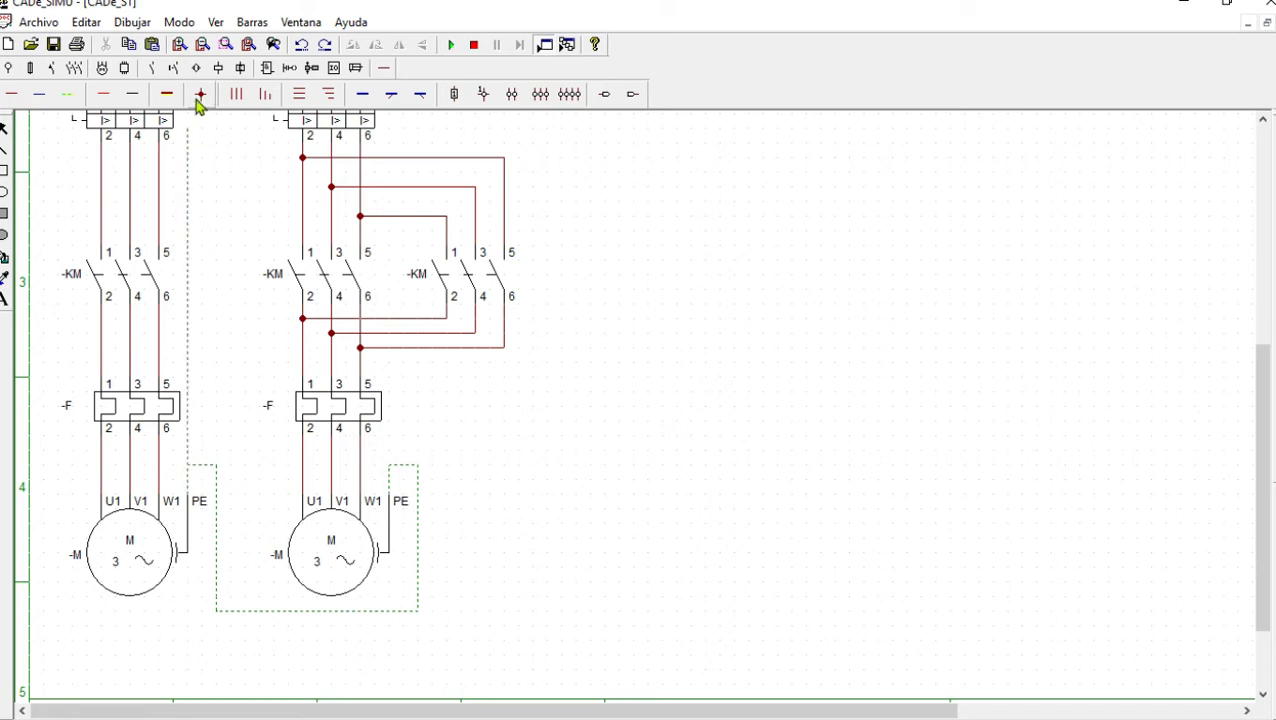
pyautogui.scroll(5, 233, 440)
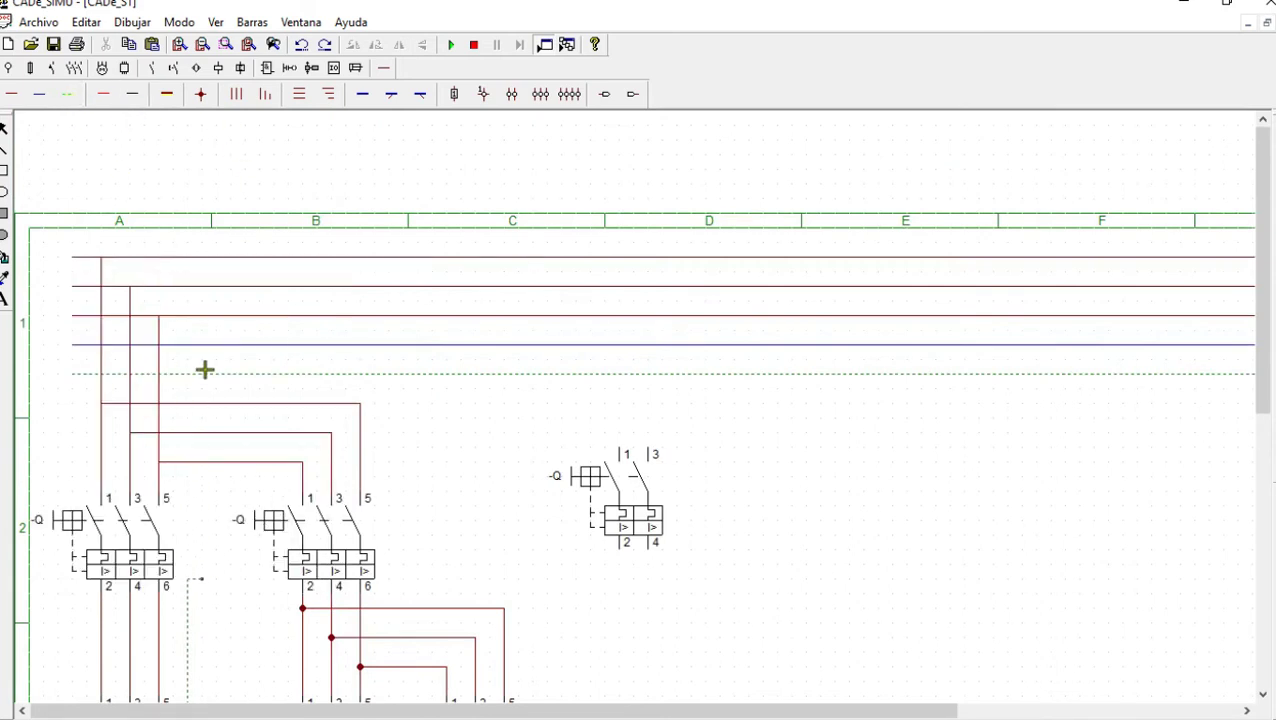
pyautogui.click(195, 379)
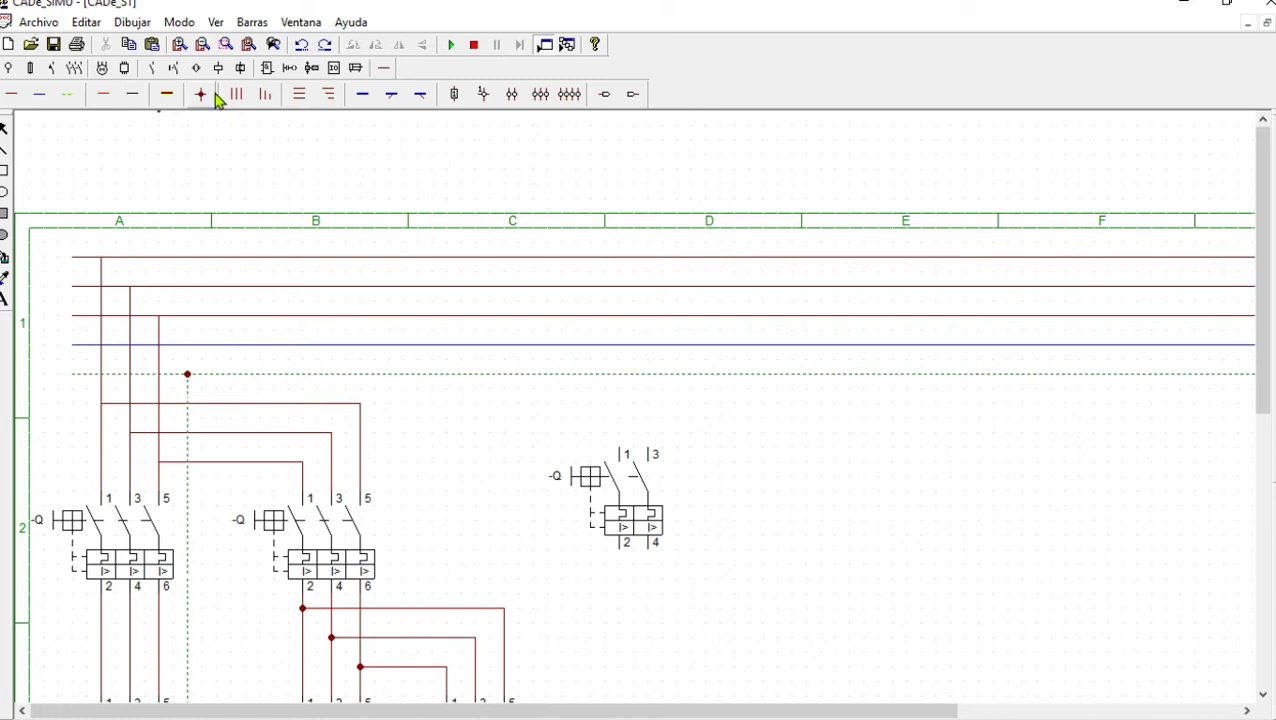
# Add connection nodes at the three phase supply lines, the second breaker's branch points and the first motor's PE junction
pyautogui.click(202, 94)
pyautogui.click(102, 261)
pyautogui.click(132, 293)
pyautogui.click(160, 321)
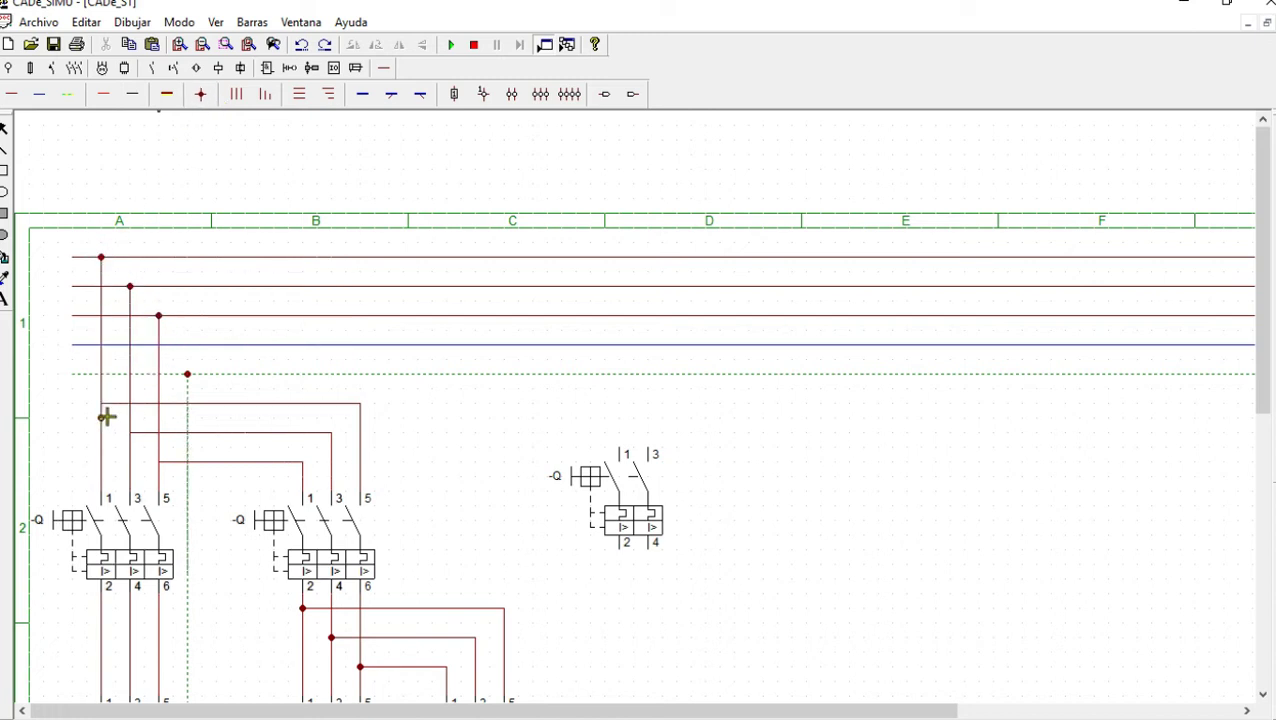
pyautogui.click(136, 438)
pyautogui.click(166, 464)
pyautogui.scroll(-5, 310, 472)
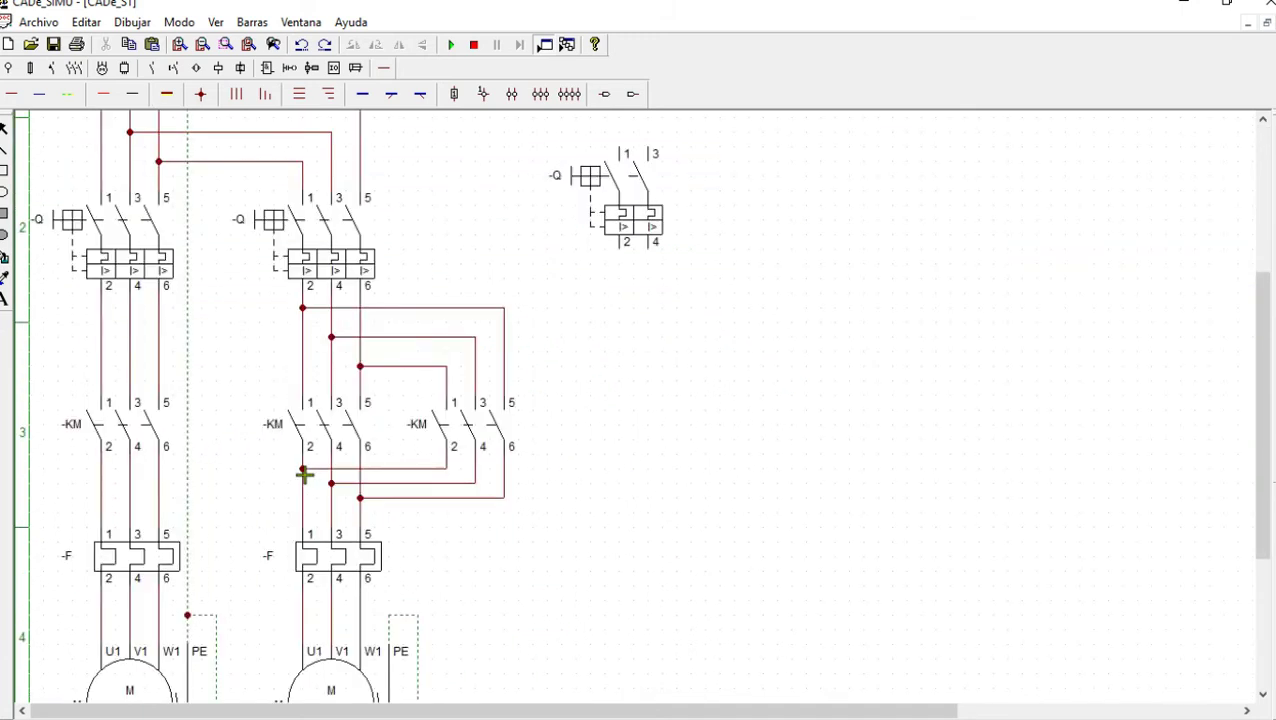
# Move the two-pole breaker down to the same height as the three-pole breakers
pyautogui.scroll(-1, 304, 474)
pyautogui.scroll(3, 302, 476)
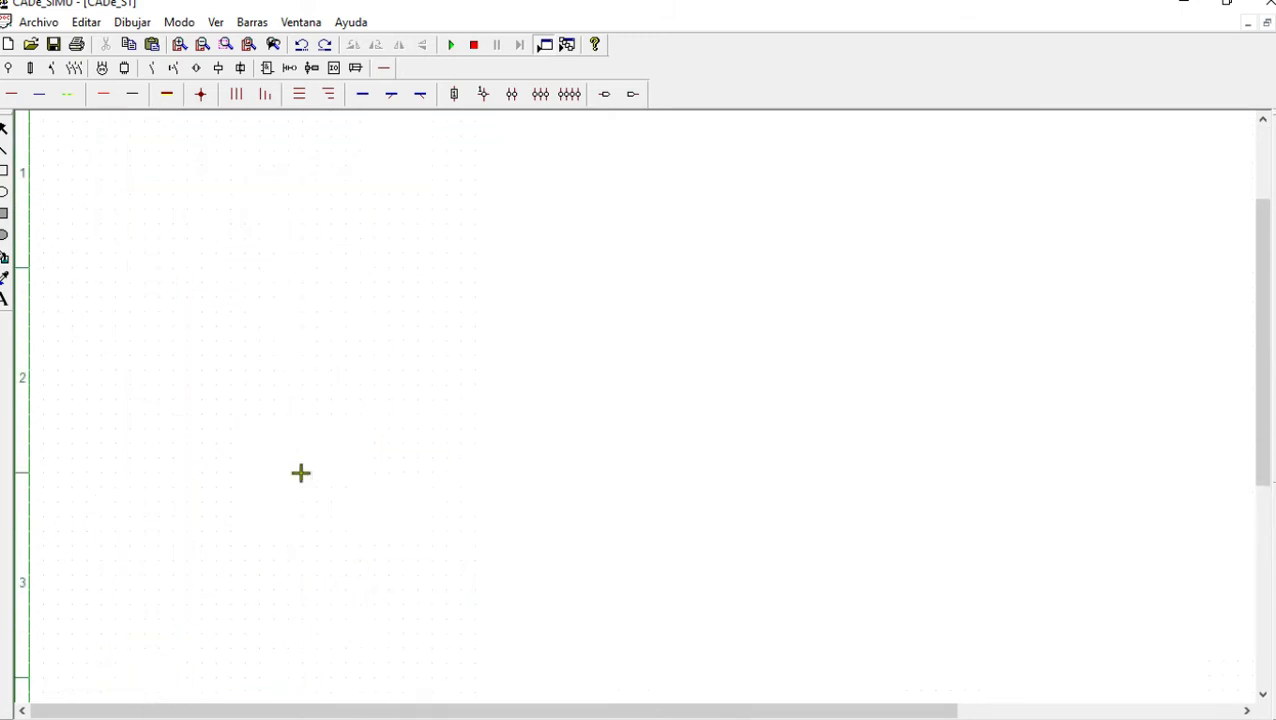
pyautogui.press('Escape')
pyautogui.moveTo(631, 352); pyautogui.dragTo(641, 401)
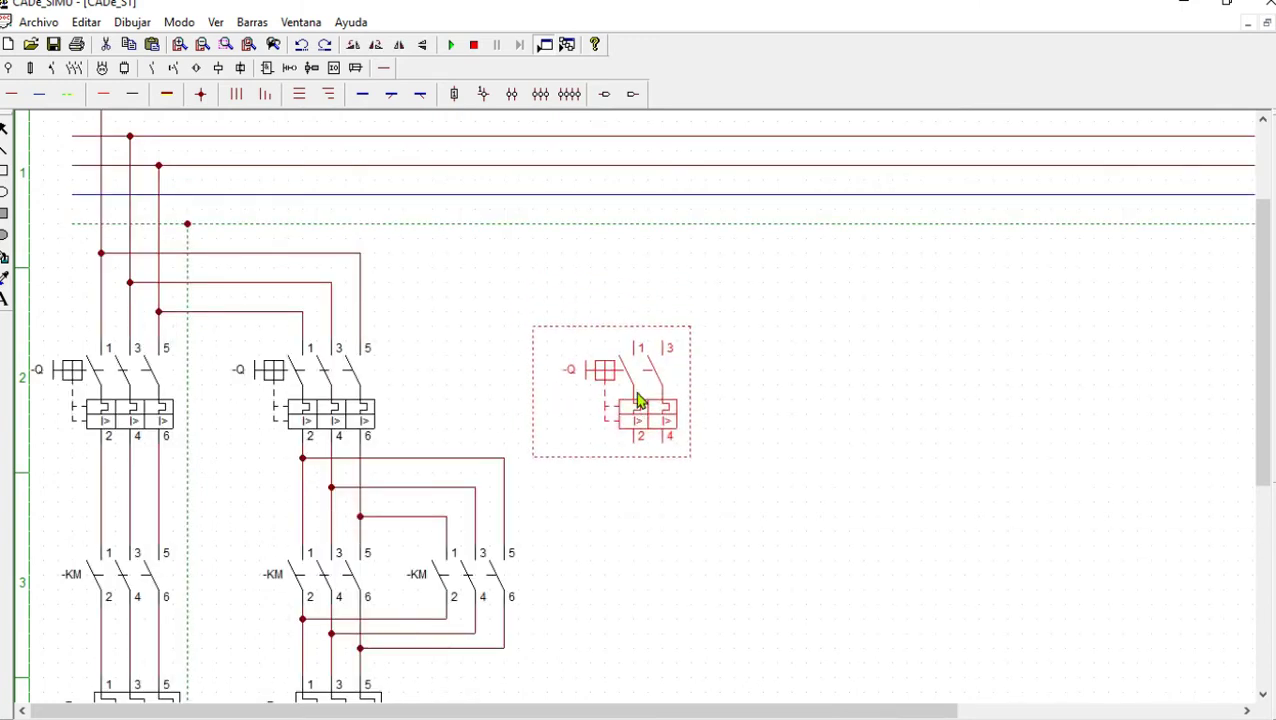
pyautogui.click(768, 347)
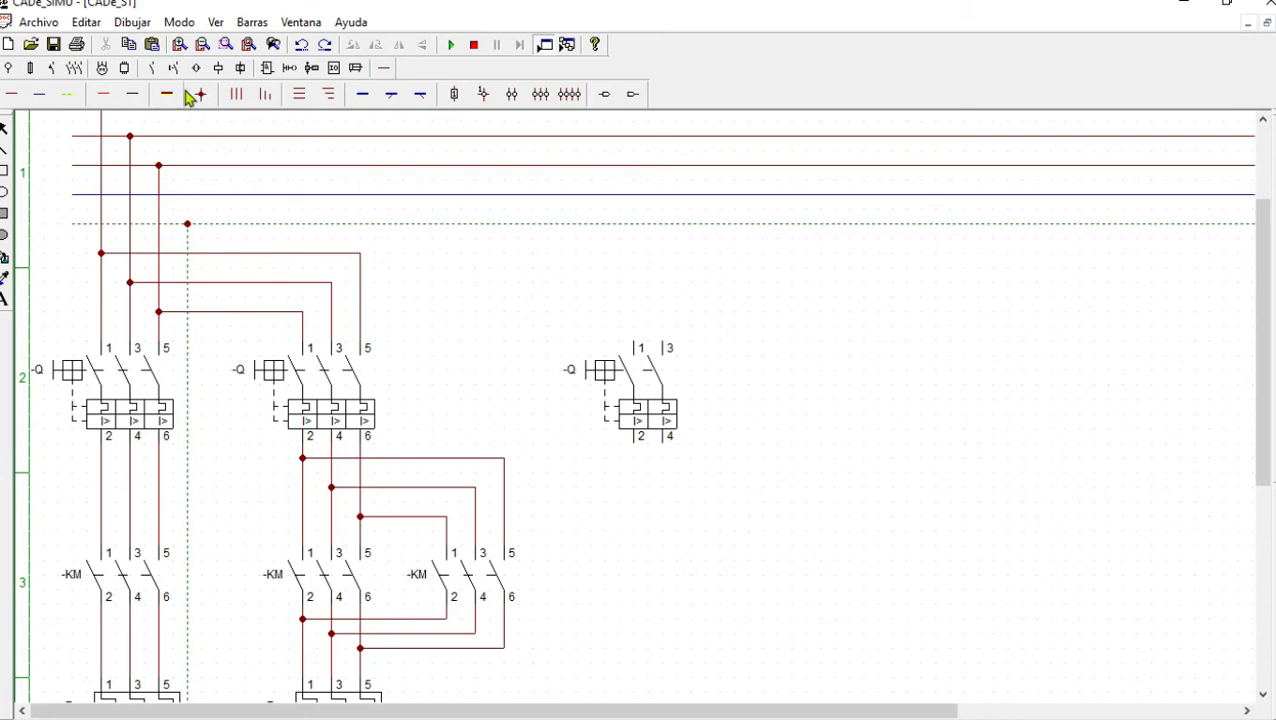
# Feed the two-pole breaker with the first phase extended from the second breaker's branch to terminal 1 and the neutral line to terminal 3
pyautogui.click(9, 96)
pyautogui.moveTo(360, 255); pyautogui.dragTo(640, 290)
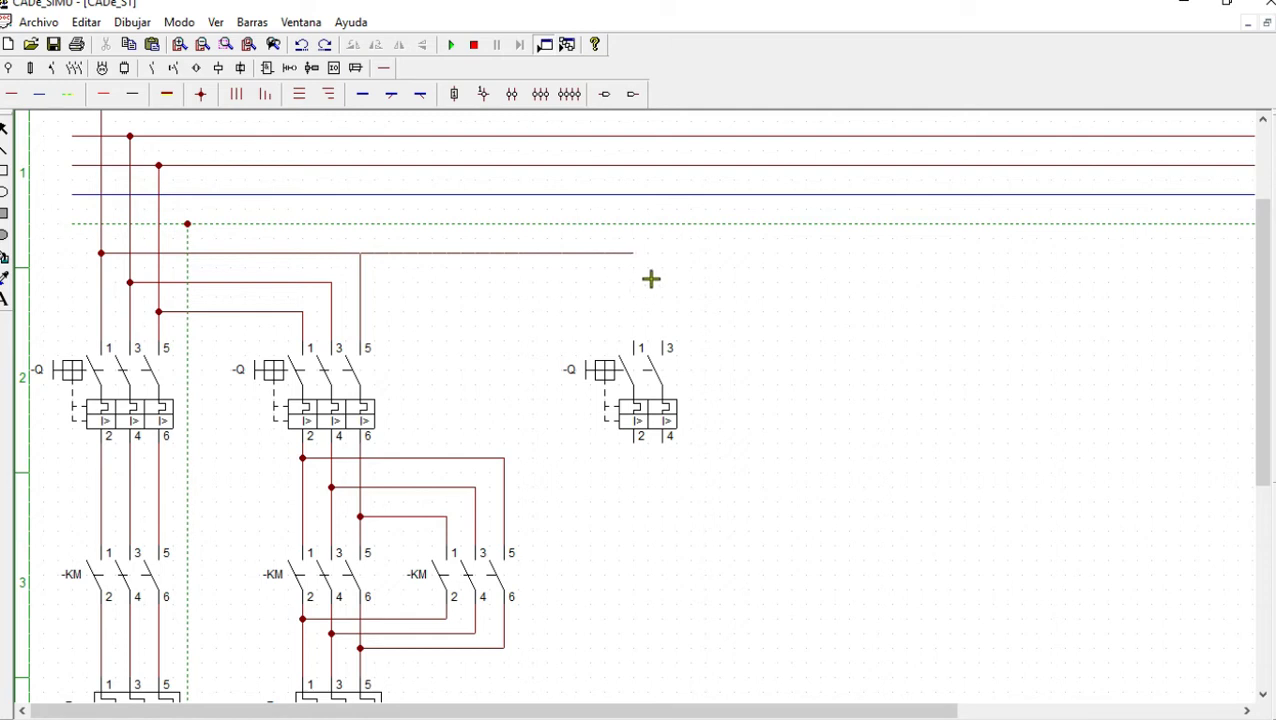
pyautogui.moveTo(637, 262); pyautogui.dragTo(650, 333)
pyautogui.click(360, 253)
pyautogui.click(389, 135)
pyautogui.click(48, 95)
pyautogui.moveTo(666, 199); pyautogui.dragTo(686, 342)
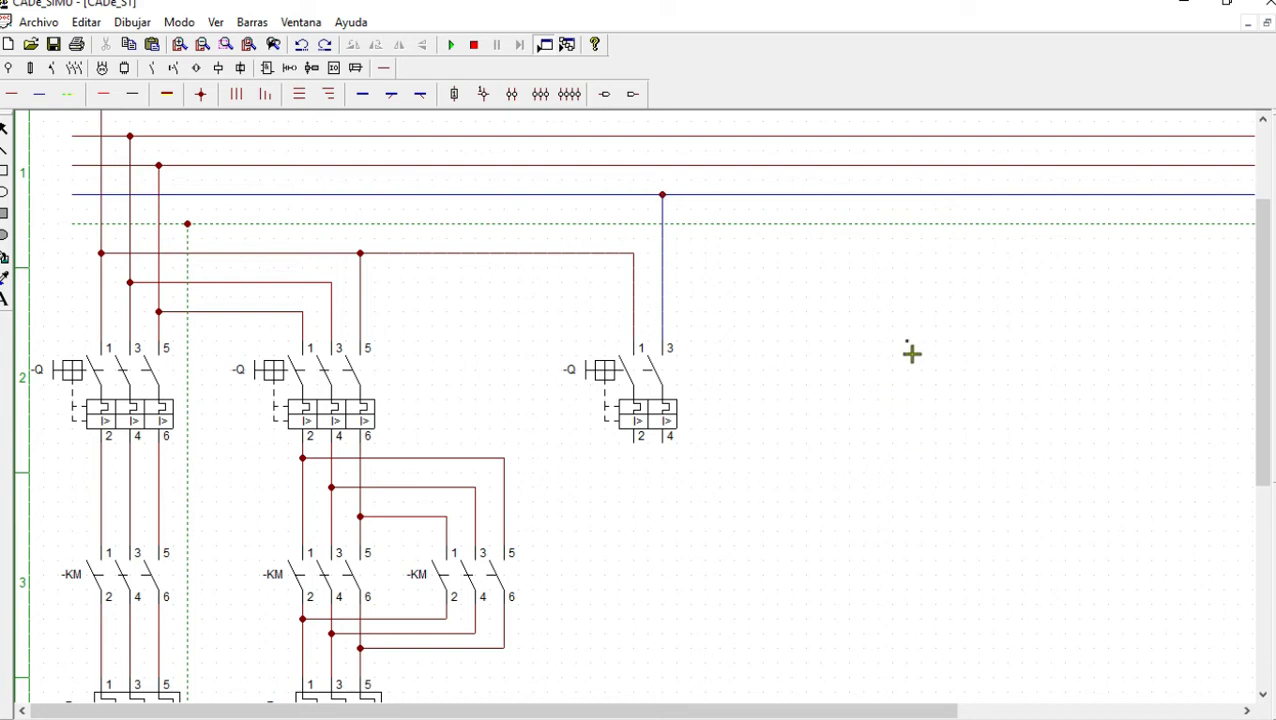
pyautogui.scroll(-5, 910, 352)
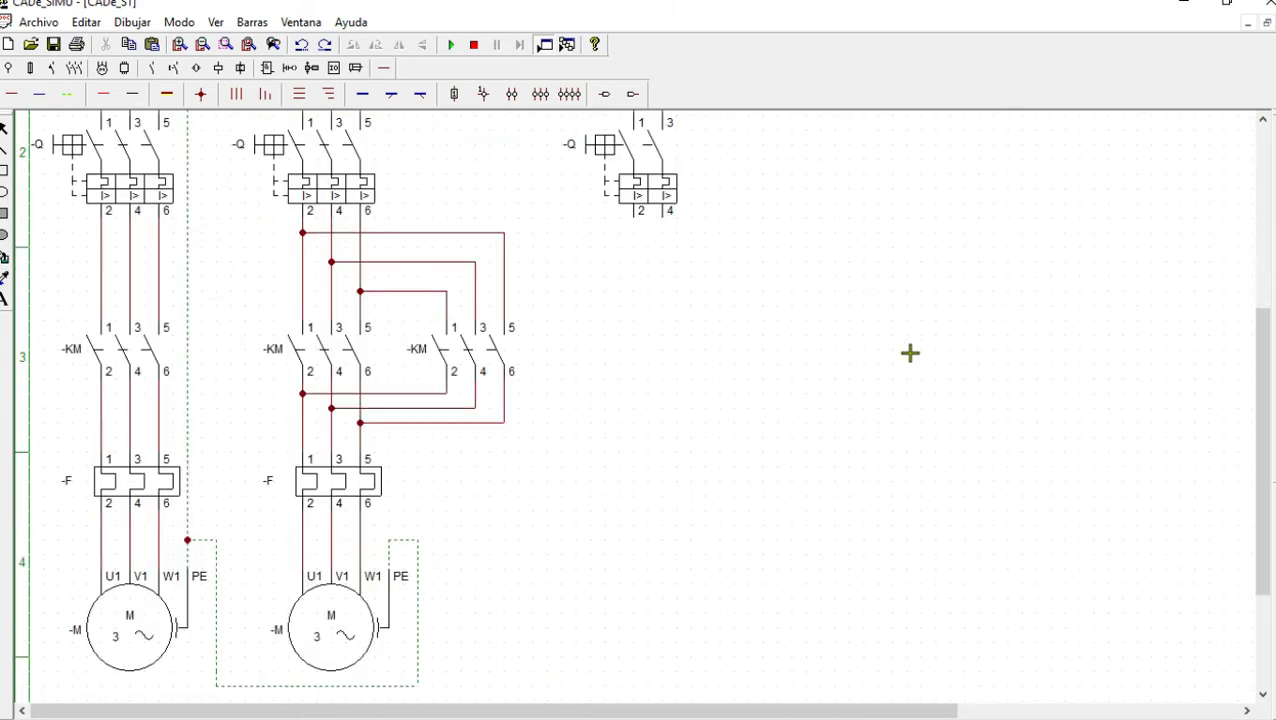
pyautogui.scroll(2, 880, 354)
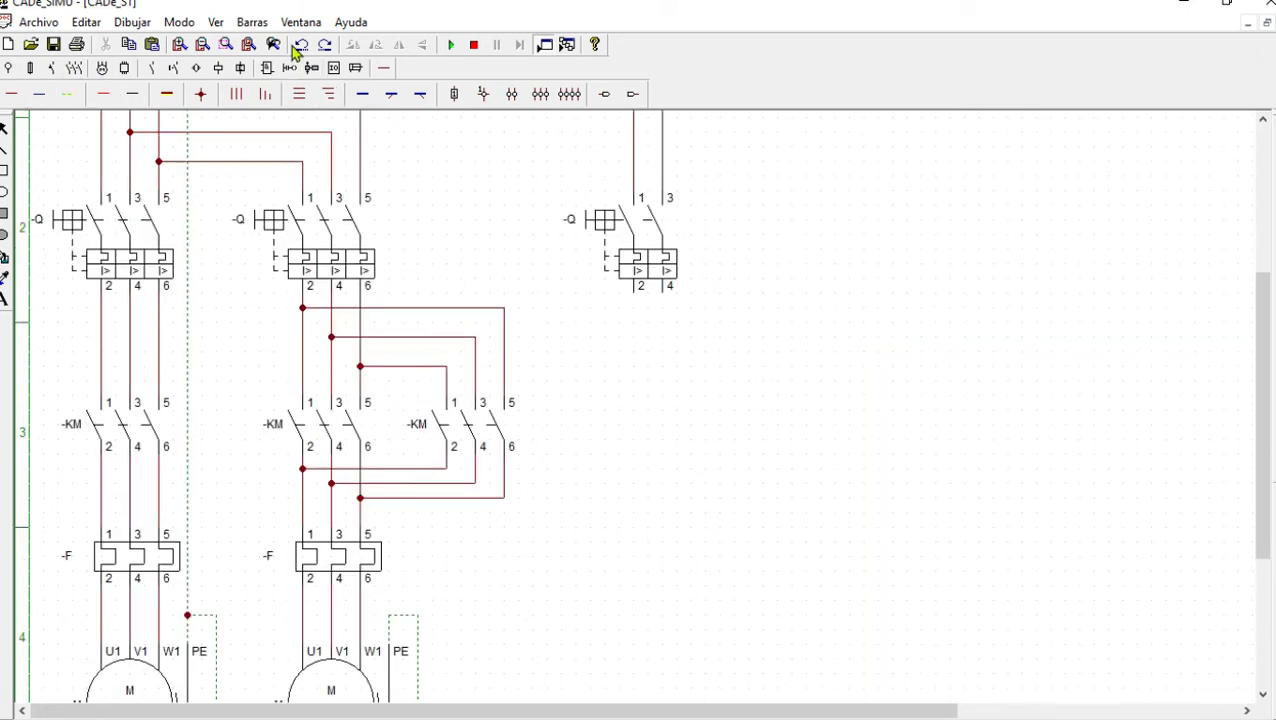
pyautogui.click(197, 68)
pyautogui.click(334, 68)
pyautogui.click(70, 97)
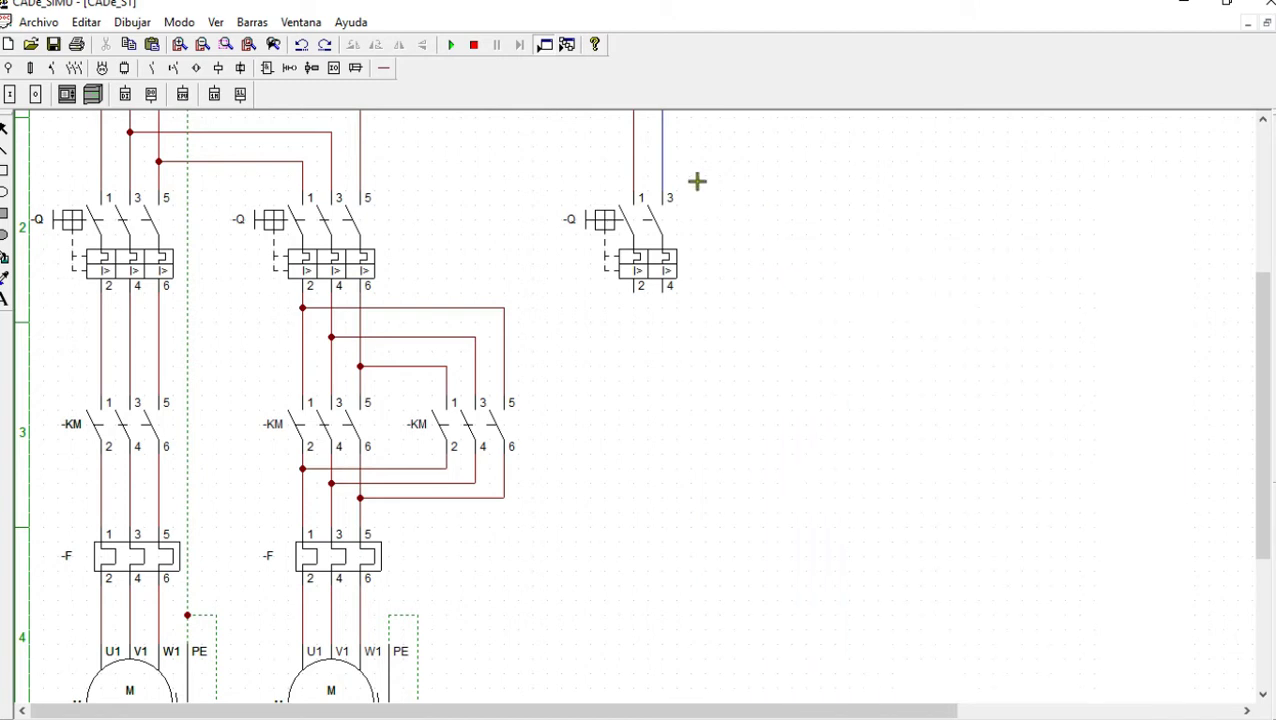
pyautogui.click(410, 128)
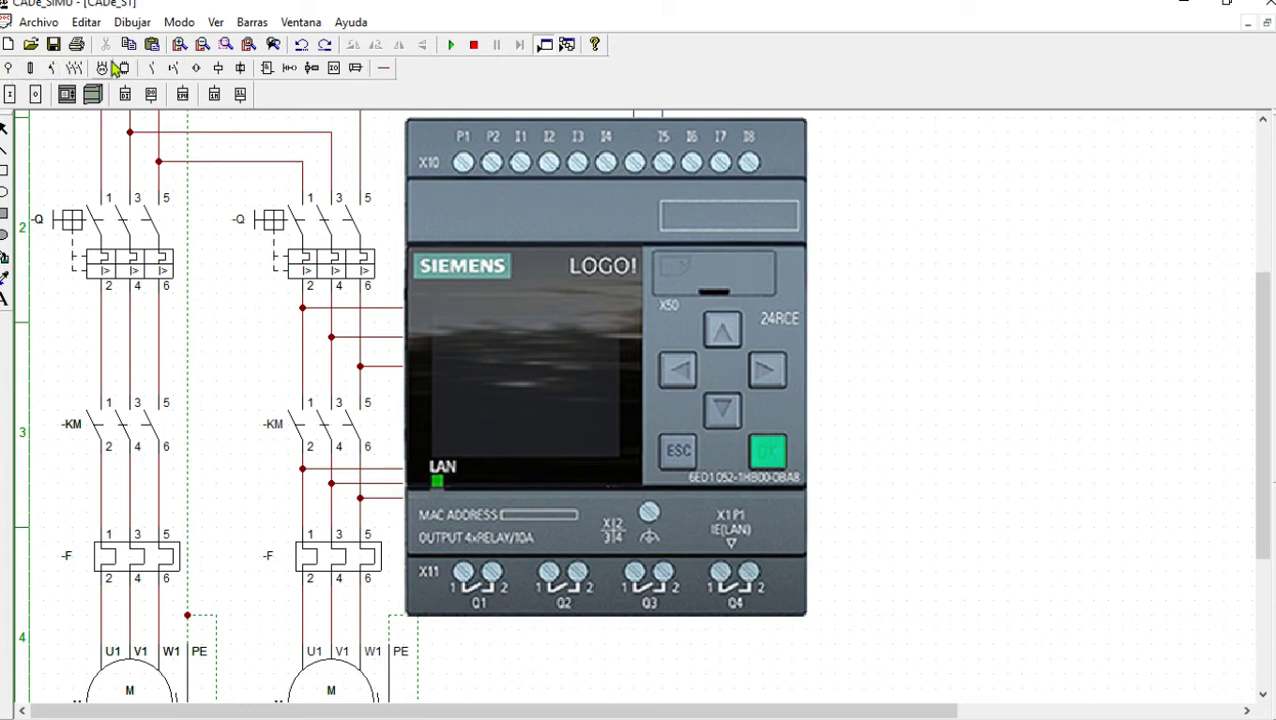
# Place a single-phase transformer below the two-pole breaker and a bridge rectifier beneath the transformer
pyautogui.click(9, 67)
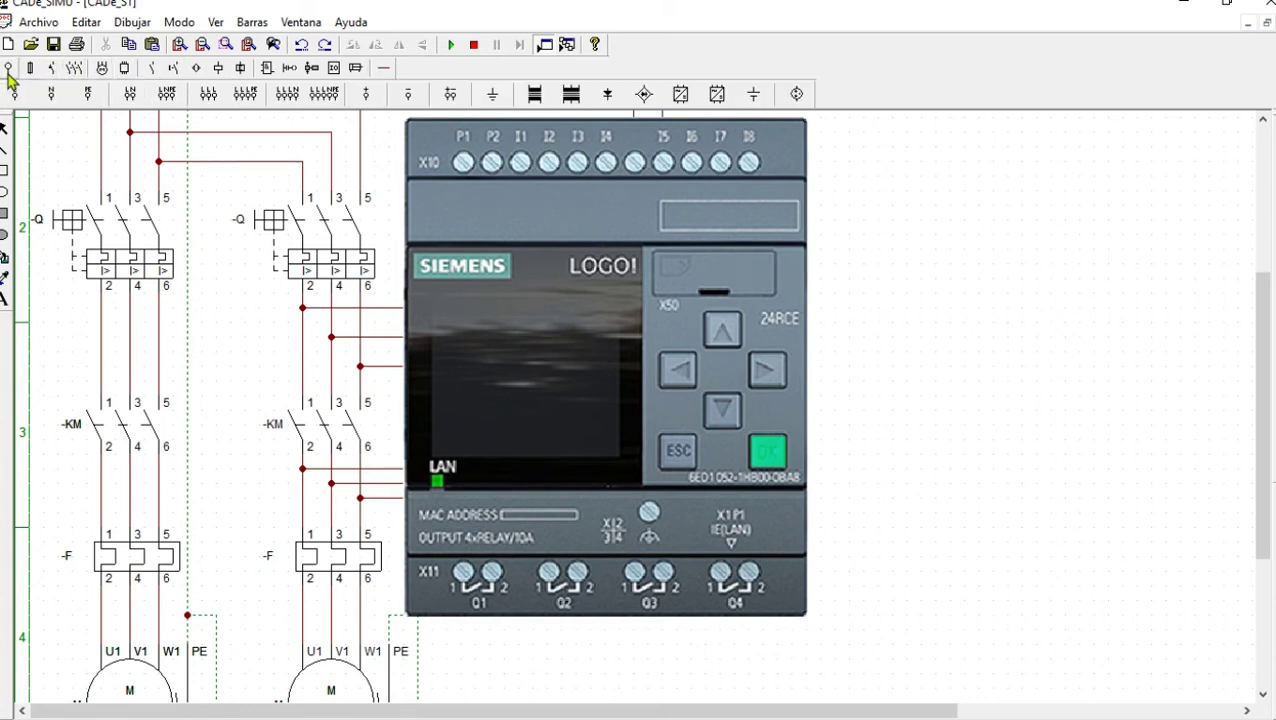
pyautogui.click(533, 94)
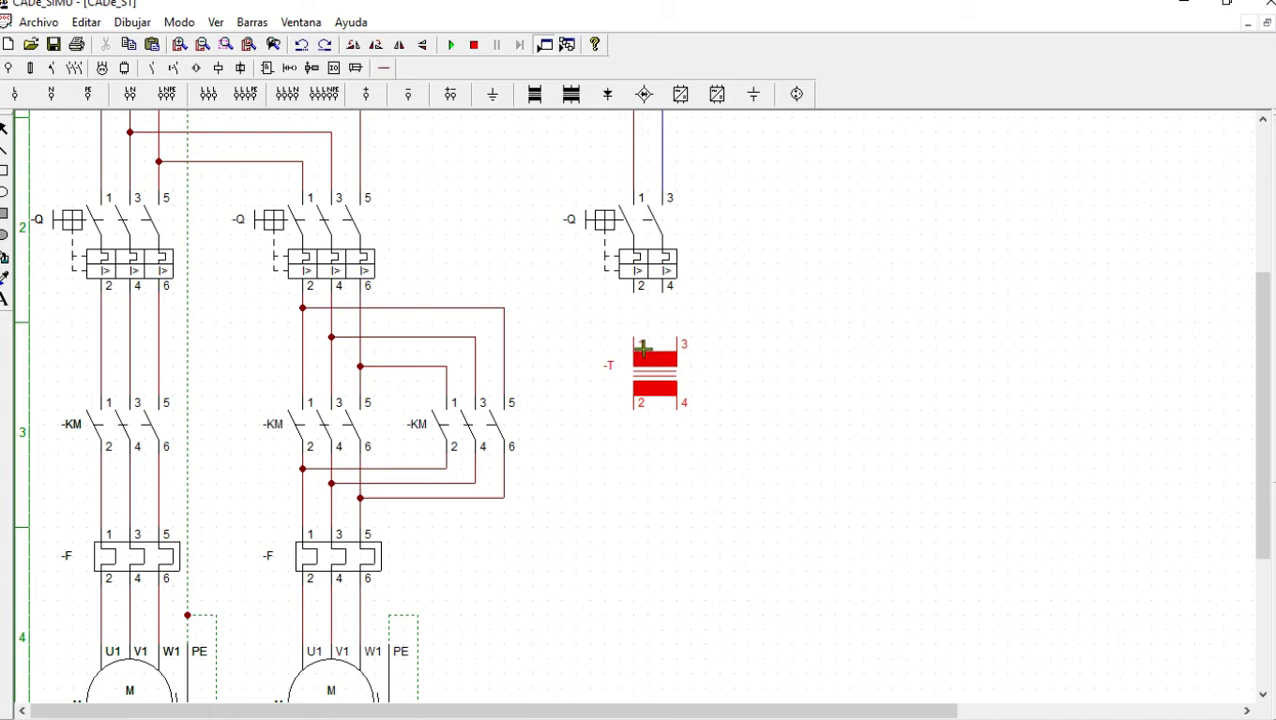
pyautogui.click(641, 358)
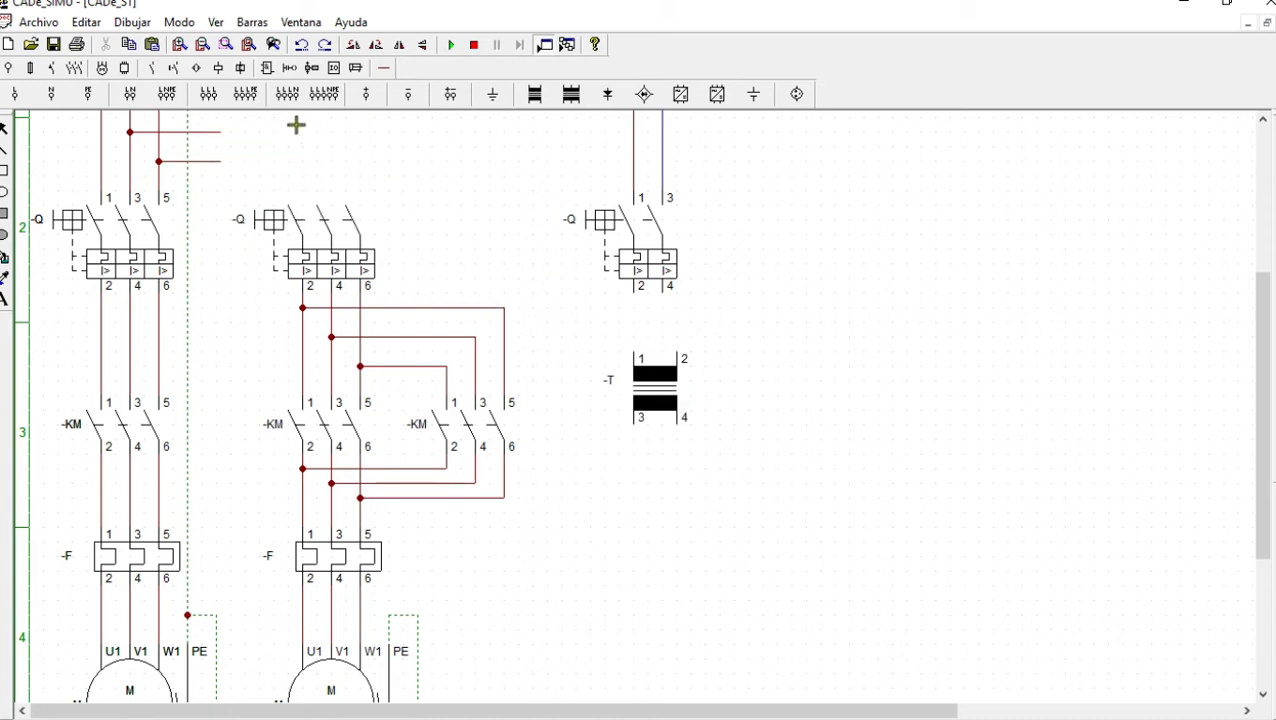
pyautogui.click(644, 94)
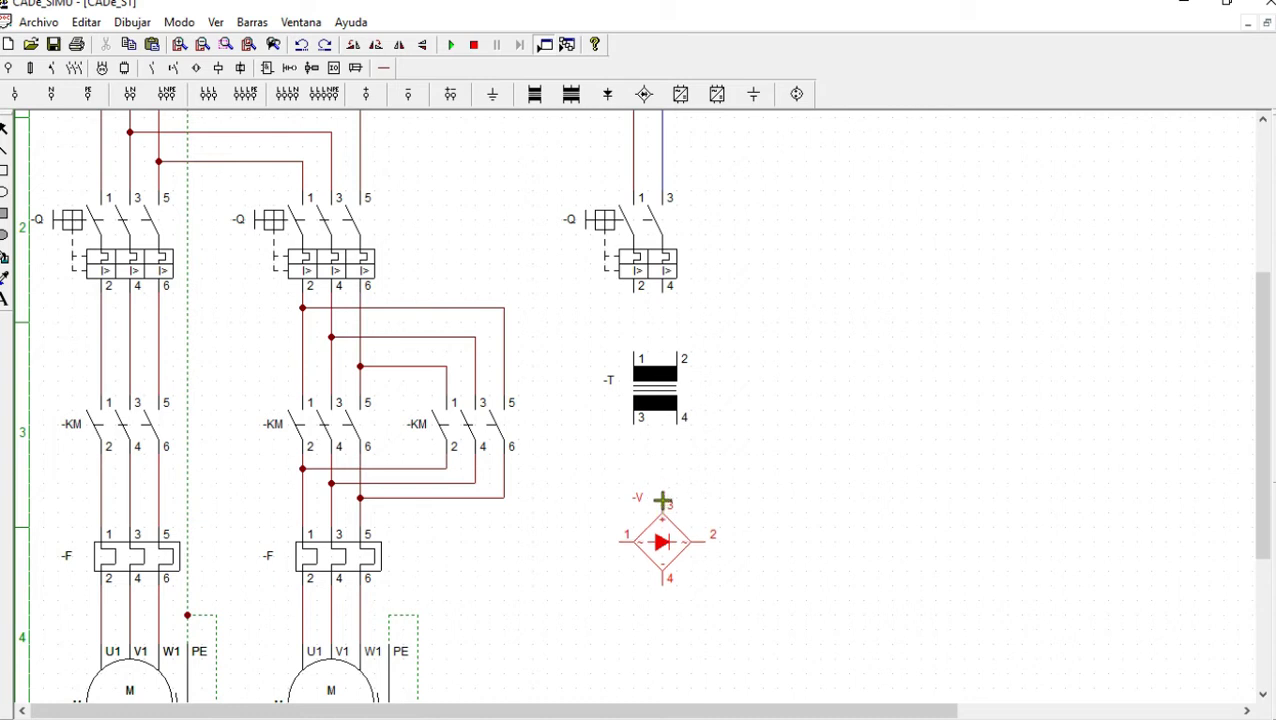
pyautogui.click(662, 487)
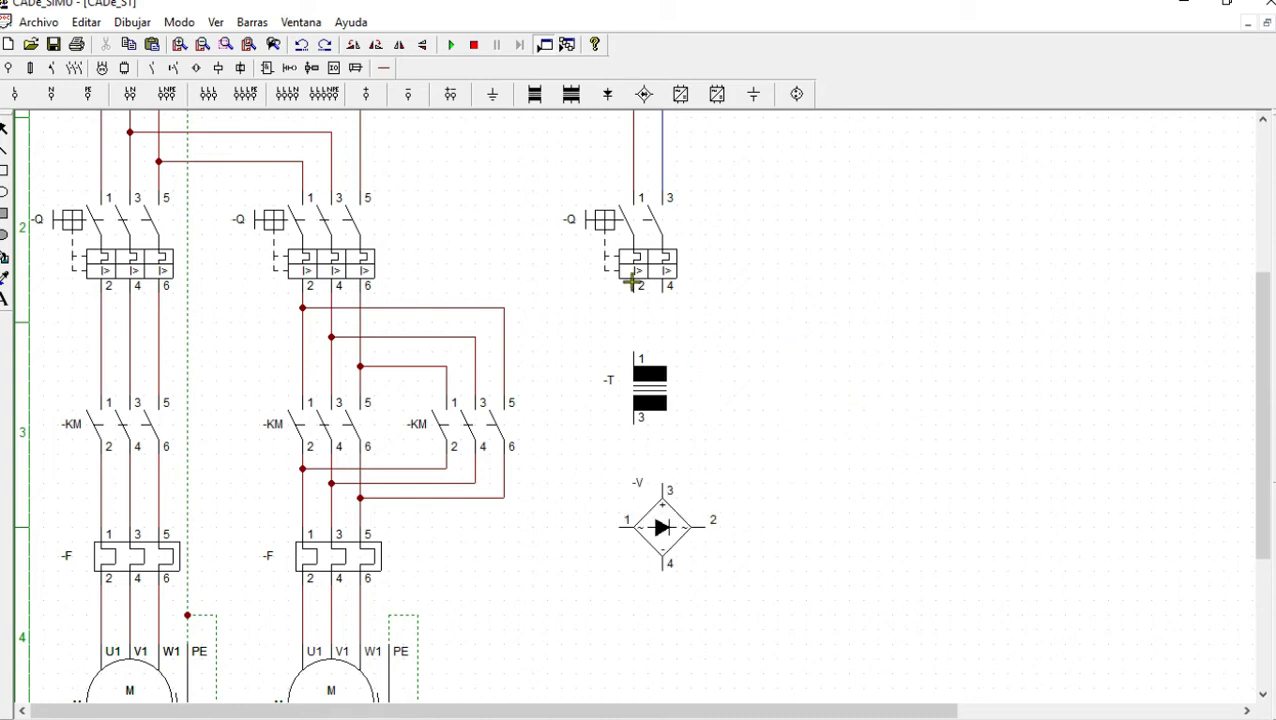
# Wire the two-pole breaker to transformer terminals 1 and 2, and transformer terminals 3 and 4 to the rectifier's AC inputs 1 and 2
pyautogui.click(384, 67)
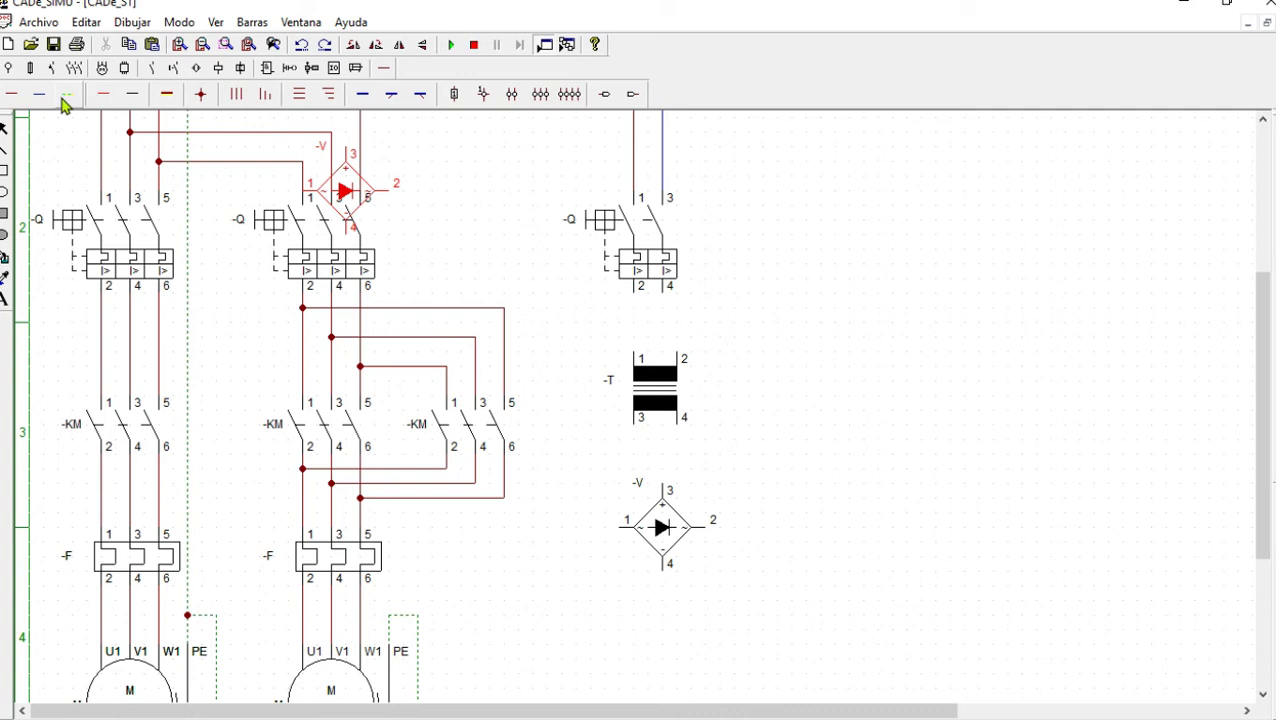
pyautogui.click(12, 94)
pyautogui.moveTo(639, 301); pyautogui.dragTo(641, 344)
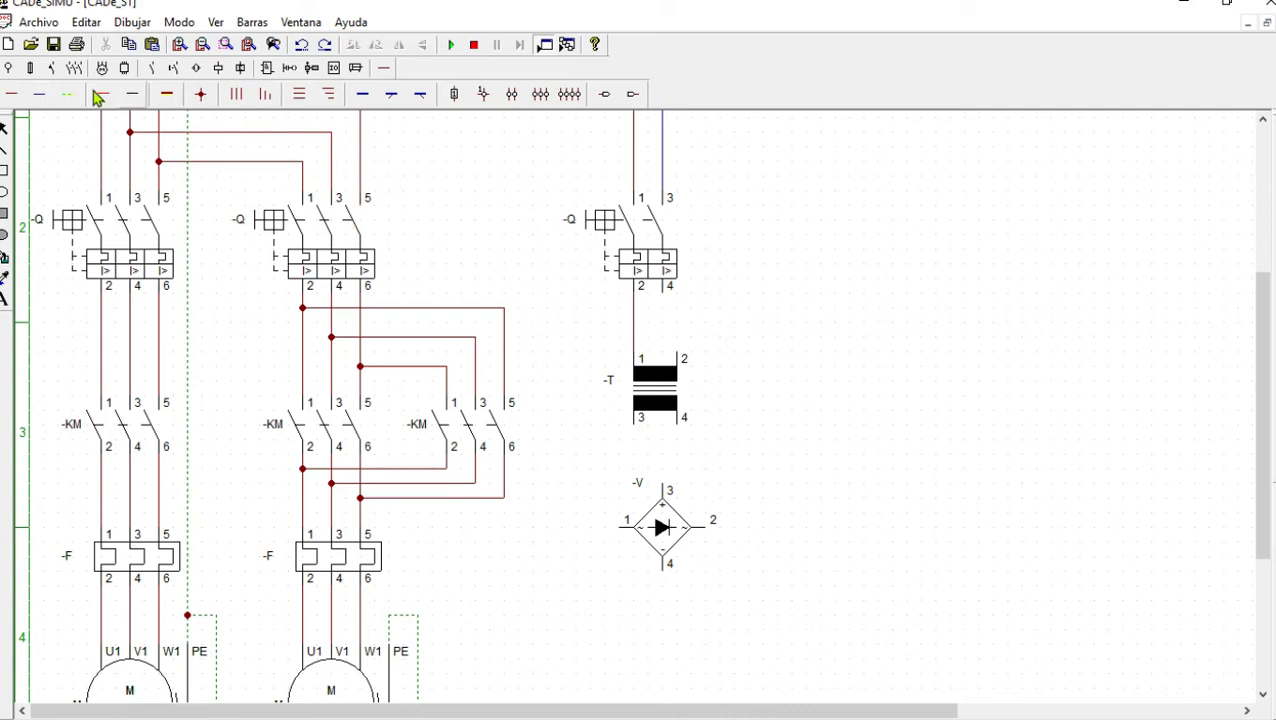
pyautogui.moveTo(672, 299); pyautogui.dragTo(684, 353)
pyautogui.moveTo(592, 445)
pyautogui.mouseDown()
pyautogui.moveTo(635, 445)
pyautogui.moveTo(592, 490)
pyautogui.moveTo(591, 531)
pyautogui.moveTo(618, 528)
pyautogui.mouseUp()
pyautogui.click(66, 94)
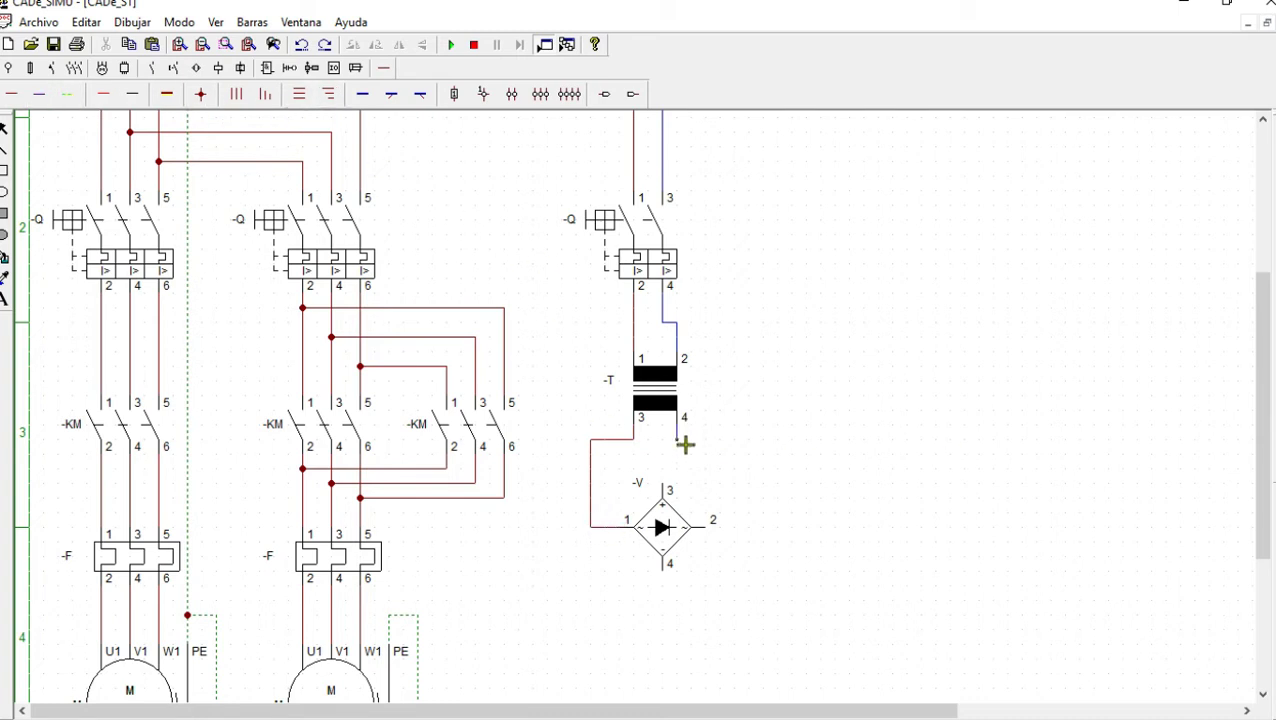
pyautogui.moveTo(688, 447)
pyautogui.mouseDown()
pyautogui.moveTo(769, 447)
pyautogui.moveTo(740, 450)
pyautogui.moveTo(752, 536)
pyautogui.moveTo(738, 536)
pyautogui.mouseUp()
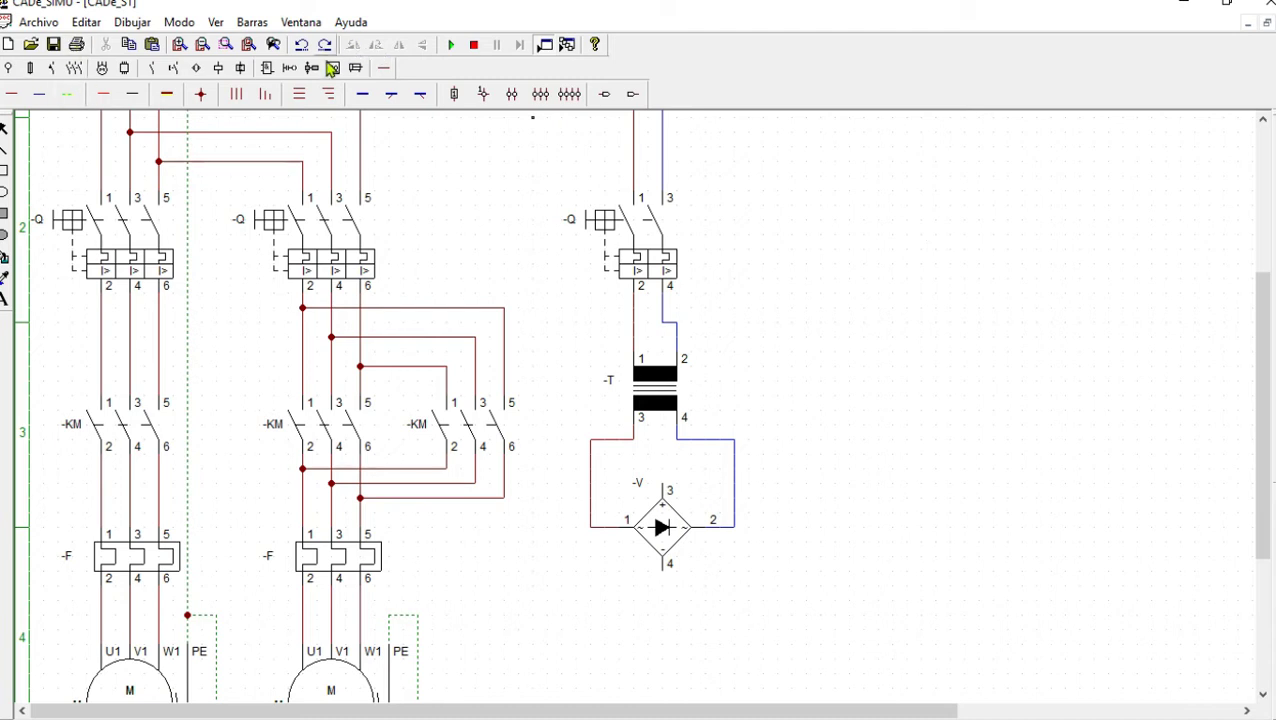
# Place a Siemens LOGO! 24RCE module to the right of the transformer and rectifier, then shift it slightly down
pyautogui.click(311, 69)
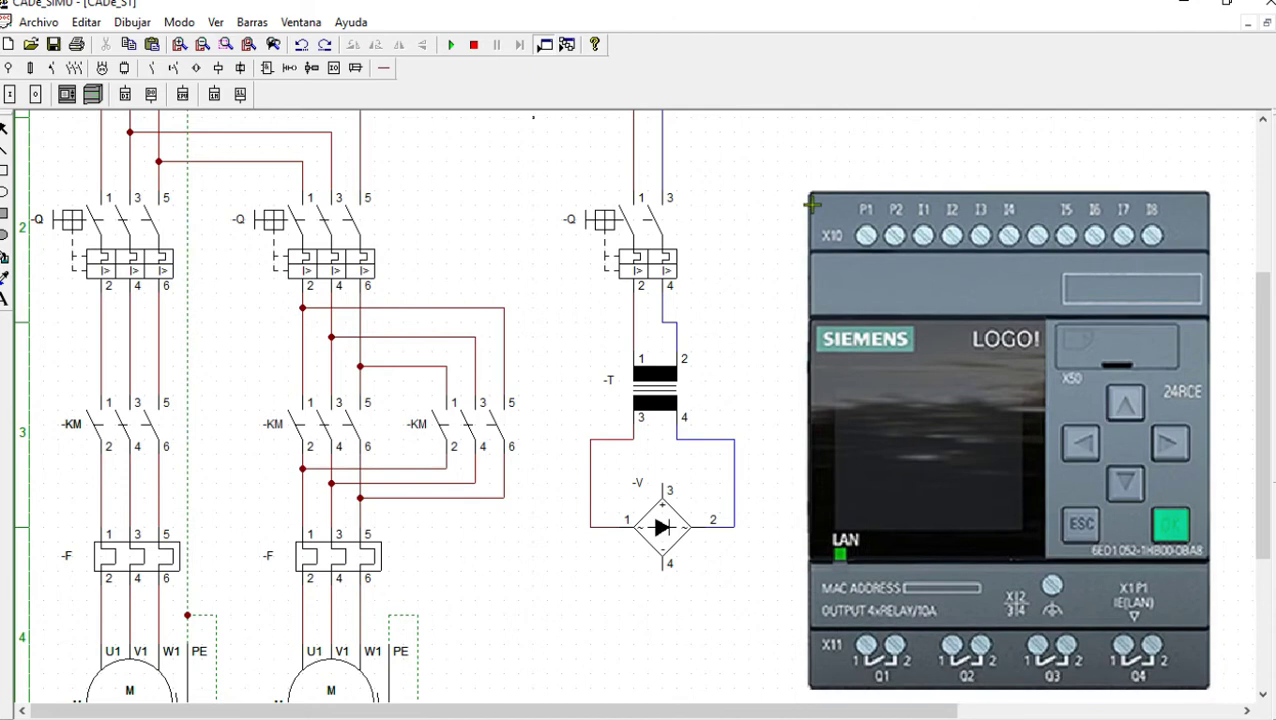
pyautogui.click(840, 210)
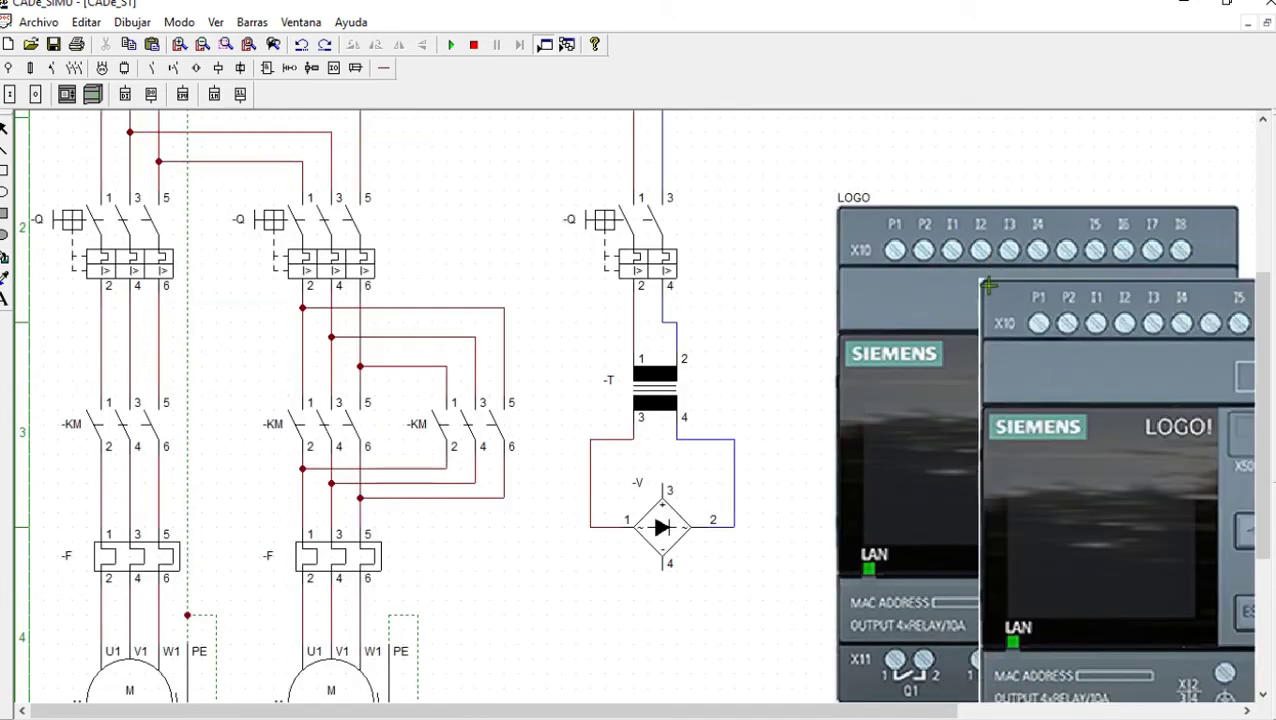
pyautogui.click(982, 323)
pyautogui.moveTo(984, 345); pyautogui.dragTo(980, 368)
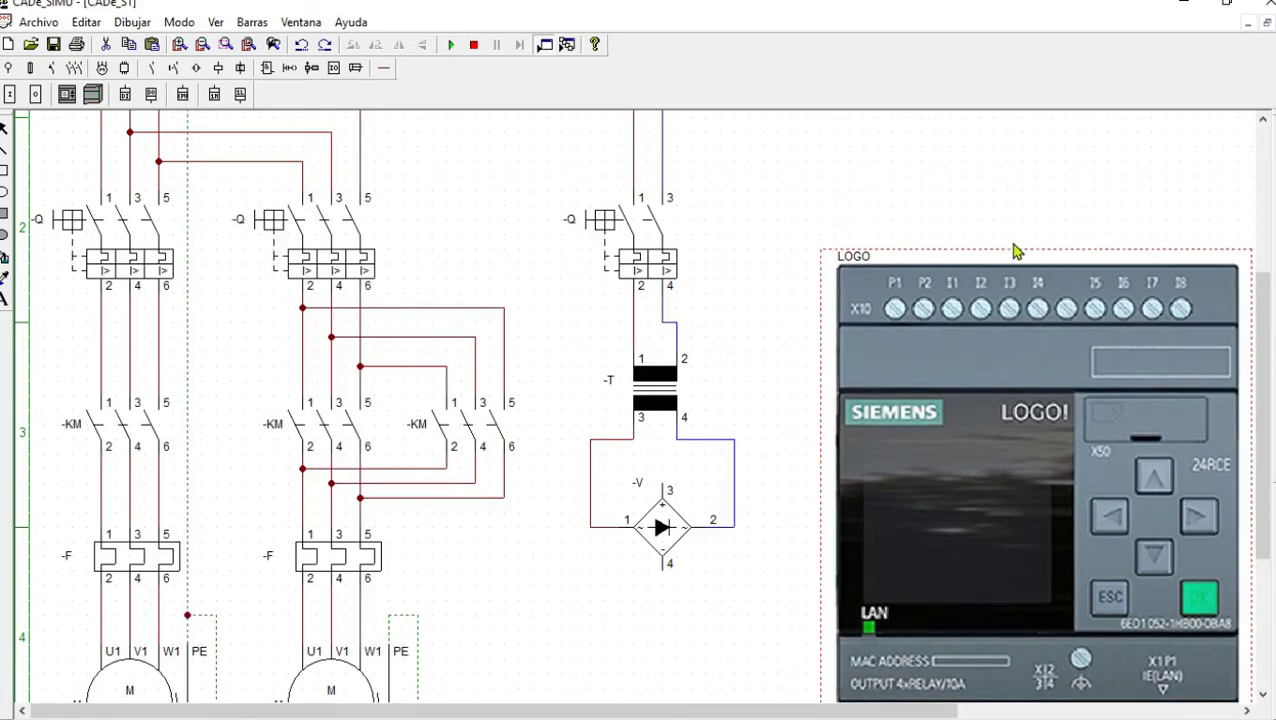
pyautogui.scroll(1, 1060, 296)
pyautogui.scroll(-2, 1060, 296)
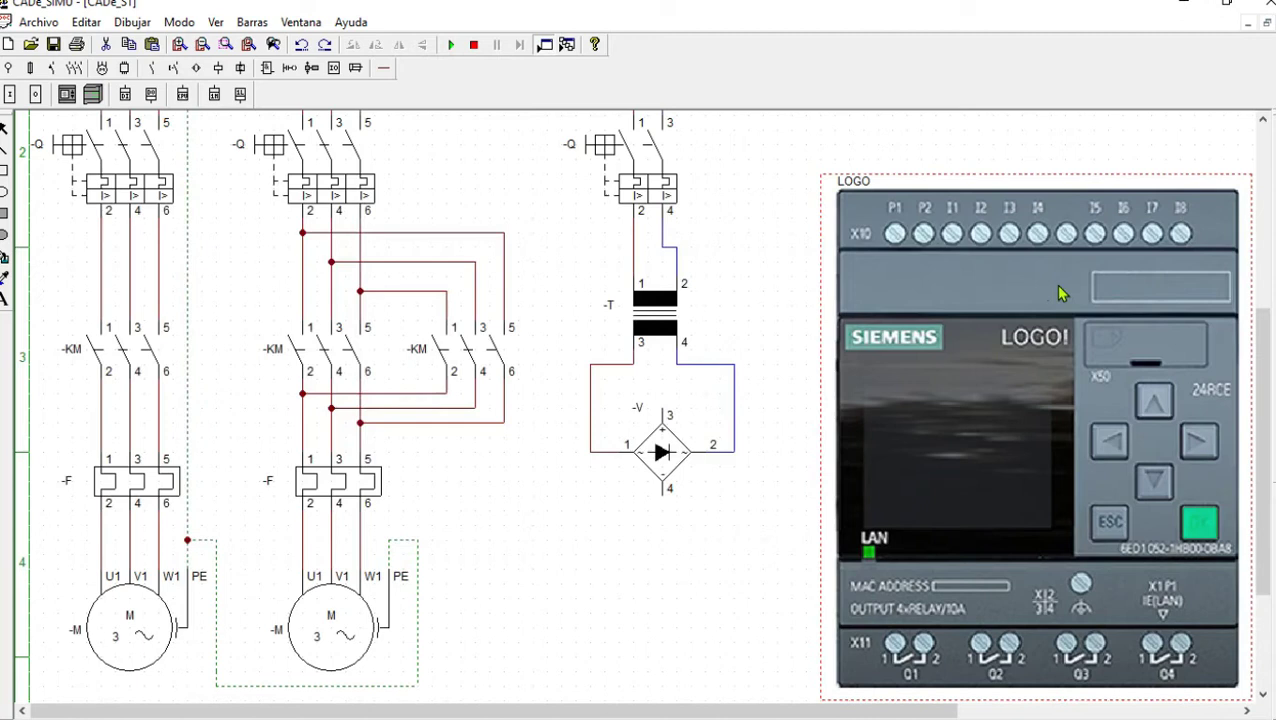
# Wire the rectifier's positive output 3 to LOGO! terminal P1 in red and its negative output 4 to P2 in black
pyautogui.click(381, 69)
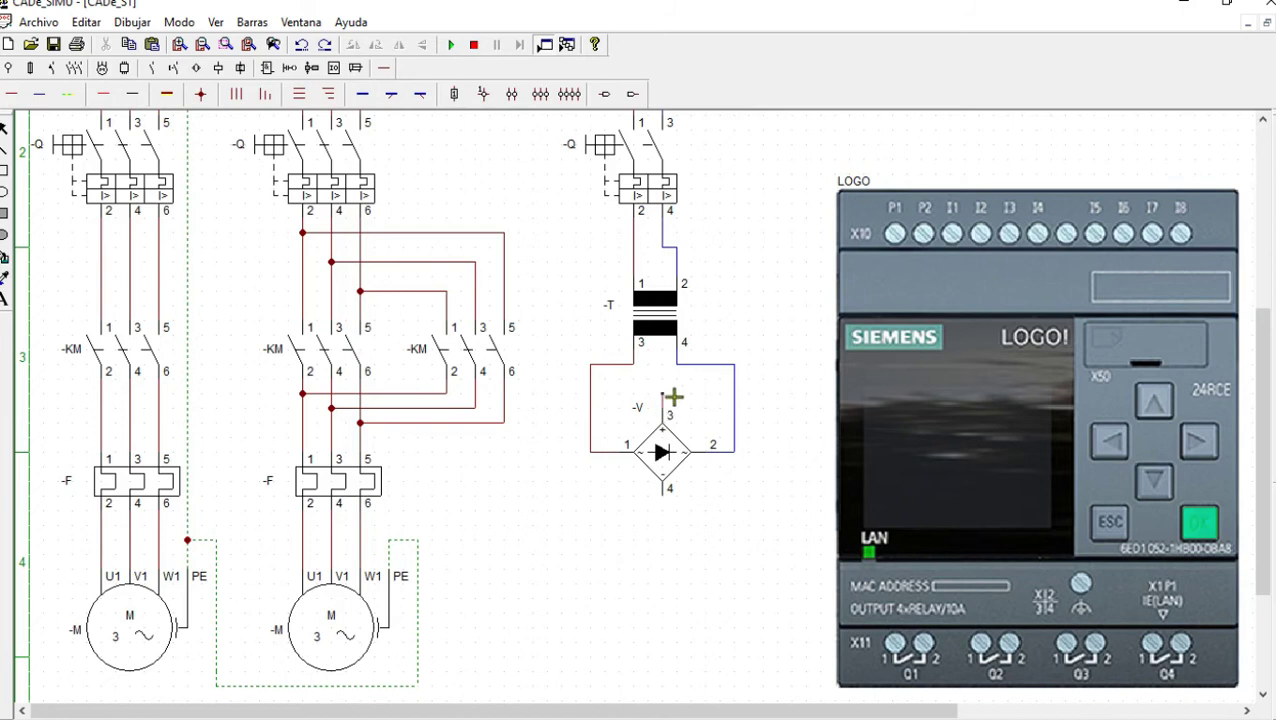
pyautogui.moveTo(674, 397)
pyautogui.mouseDown()
pyautogui.moveTo(776, 395)
pyautogui.moveTo(797, 194)
pyautogui.moveTo(780, 181)
pyautogui.mouseUp()
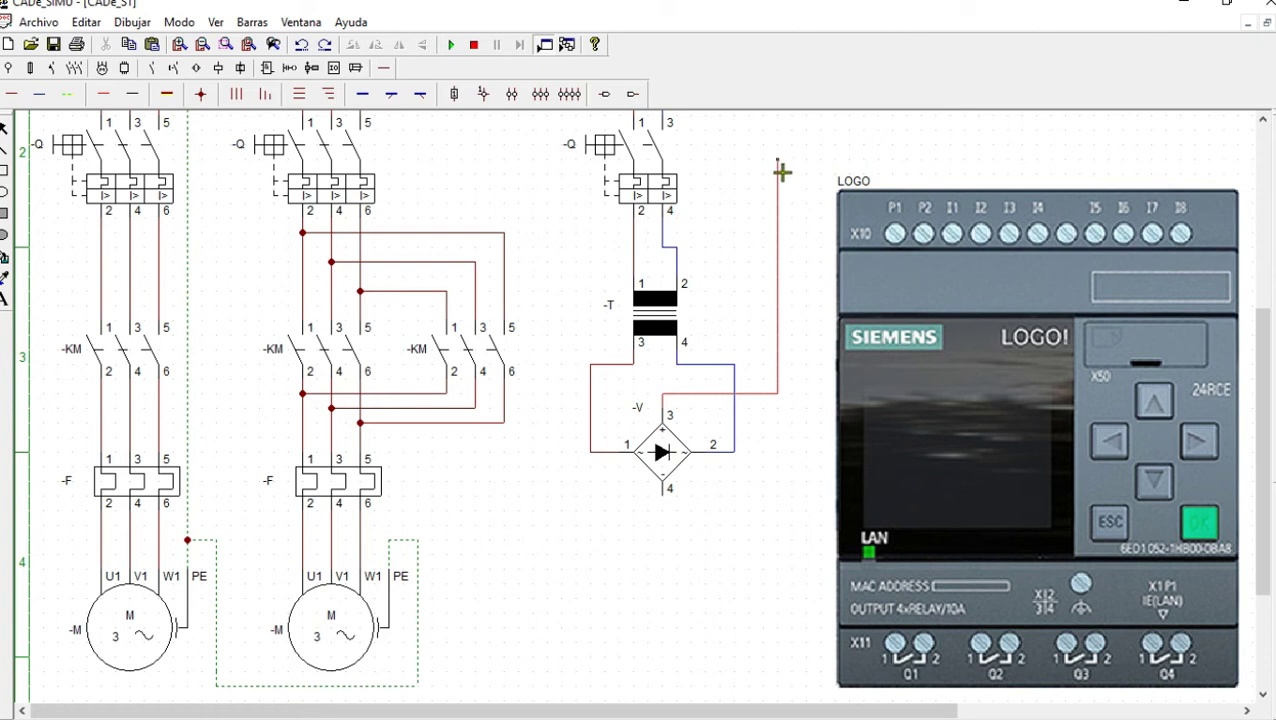
pyautogui.moveTo(787, 170)
pyautogui.mouseDown()
pyautogui.moveTo(889, 180)
pyautogui.moveTo(895, 196)
pyautogui.mouseUp()
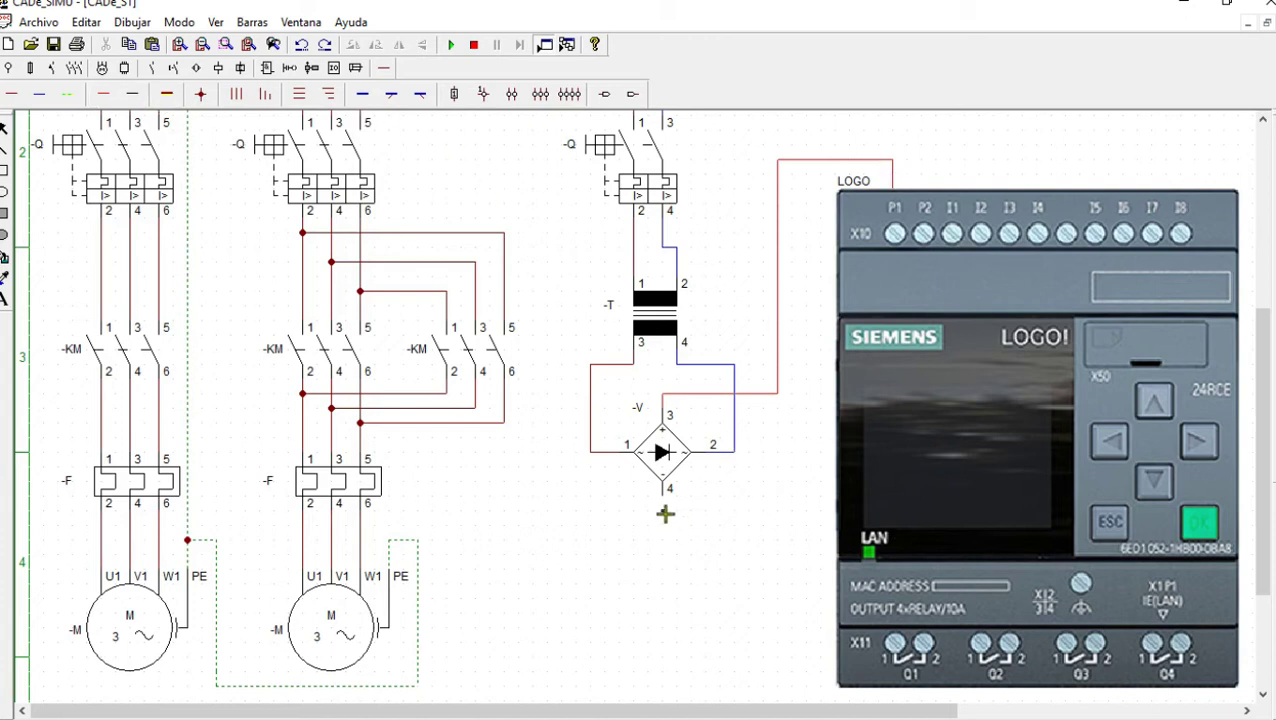
pyautogui.moveTo(672, 513); pyautogui.dragTo(811, 499)
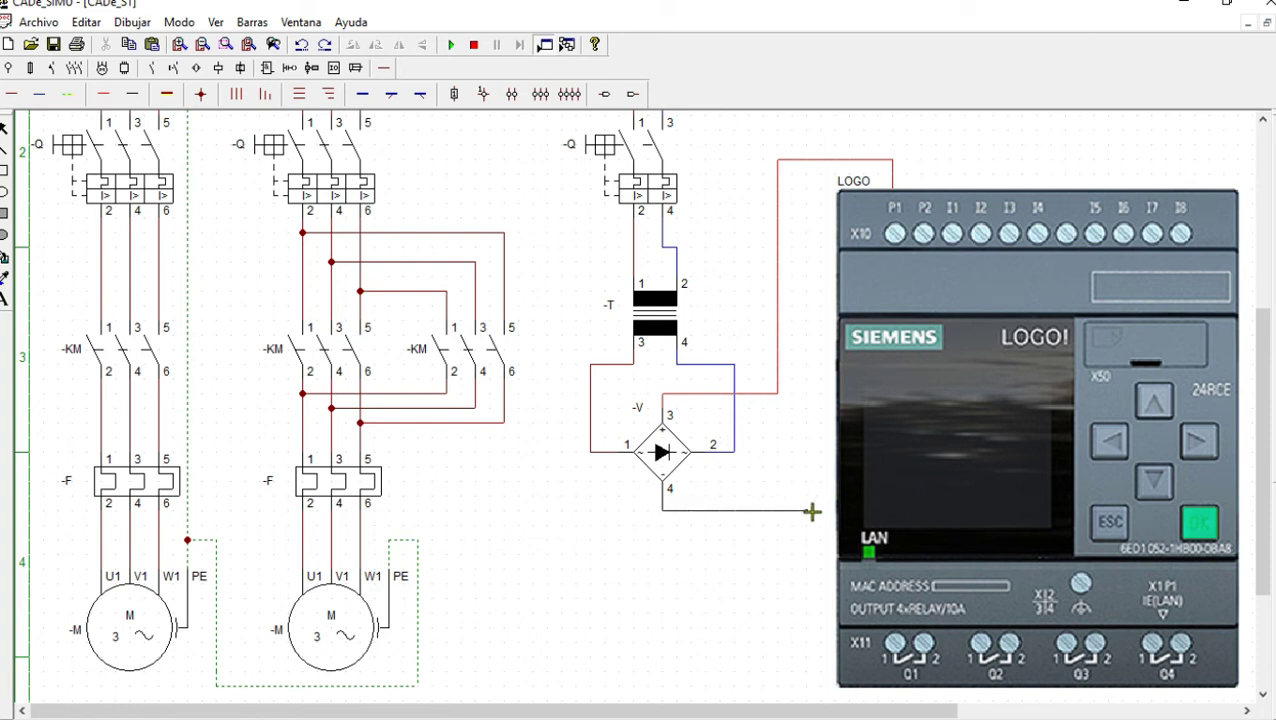
pyautogui.click(808, 156)
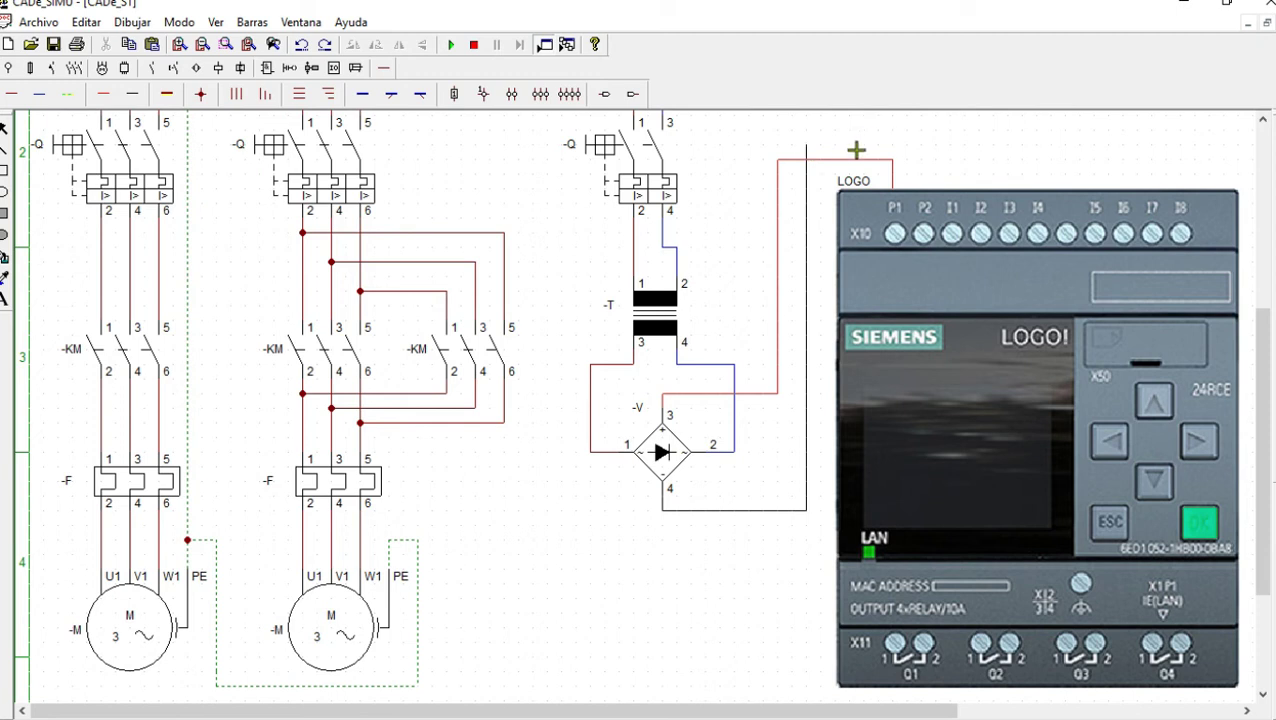
pyautogui.moveTo(811, 151)
pyautogui.mouseDown()
pyautogui.moveTo(910, 151)
pyautogui.moveTo(936, 188)
pyautogui.mouseUp()
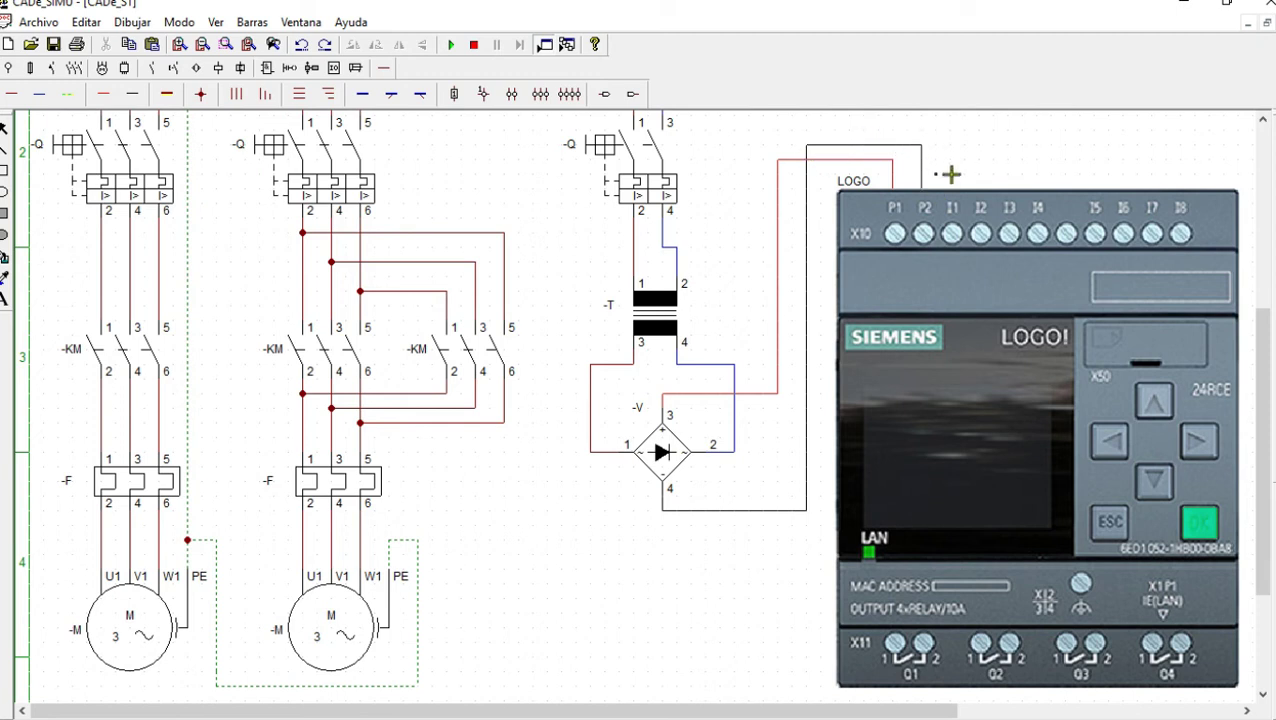
# Simulate the circuit to check whether power reaches the LOGO! module, inspect the supply lines and stop the simulation
pyautogui.click(451, 45)
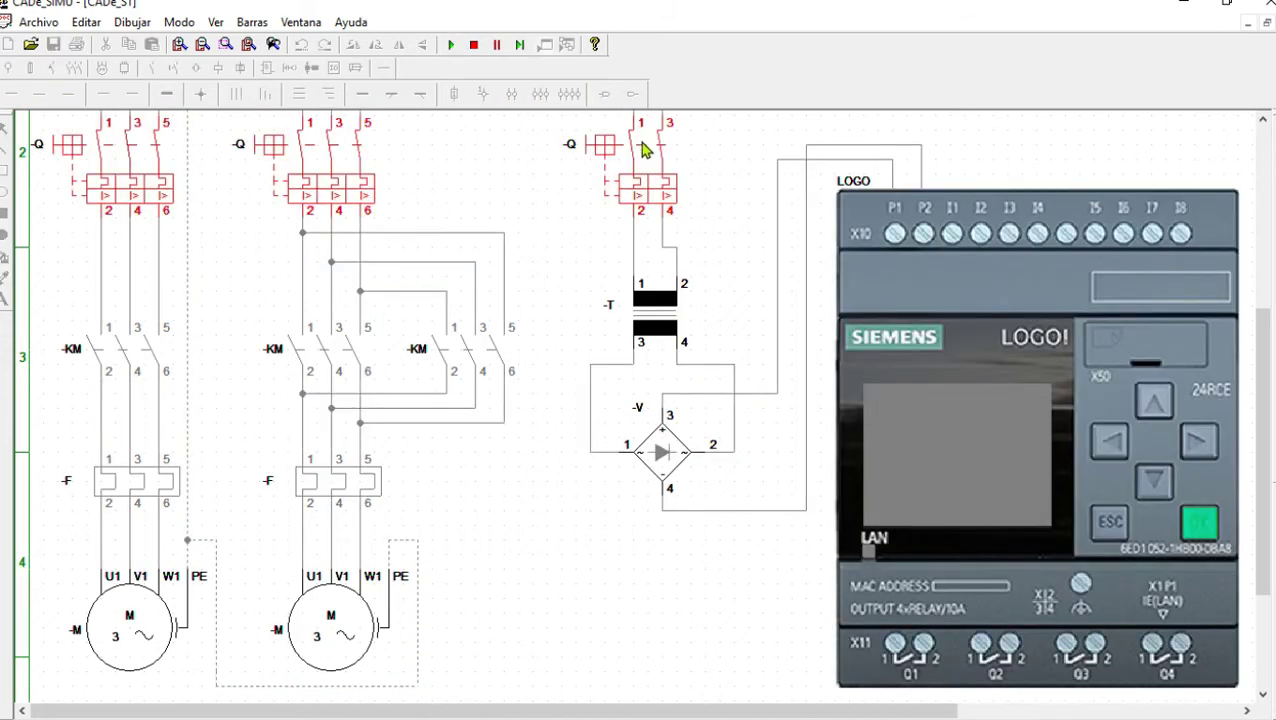
pyautogui.scroll(3, 700, 170)
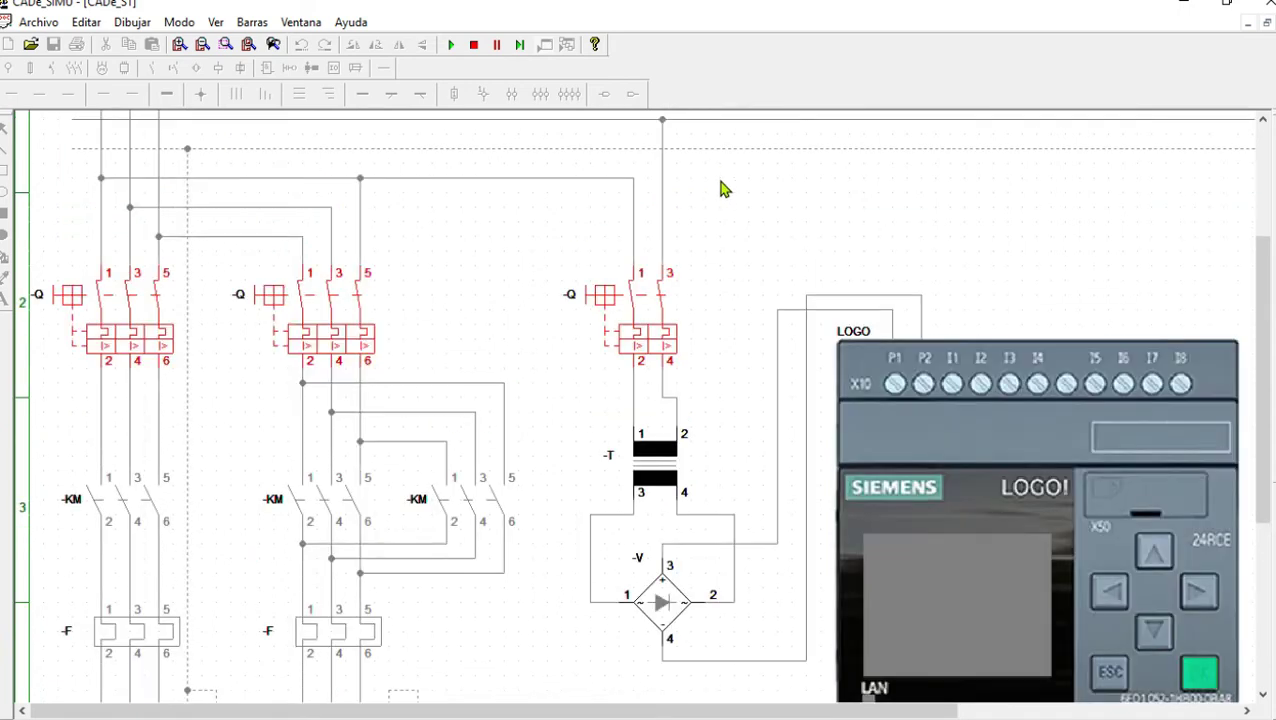
pyautogui.scroll(-1, 724, 190)
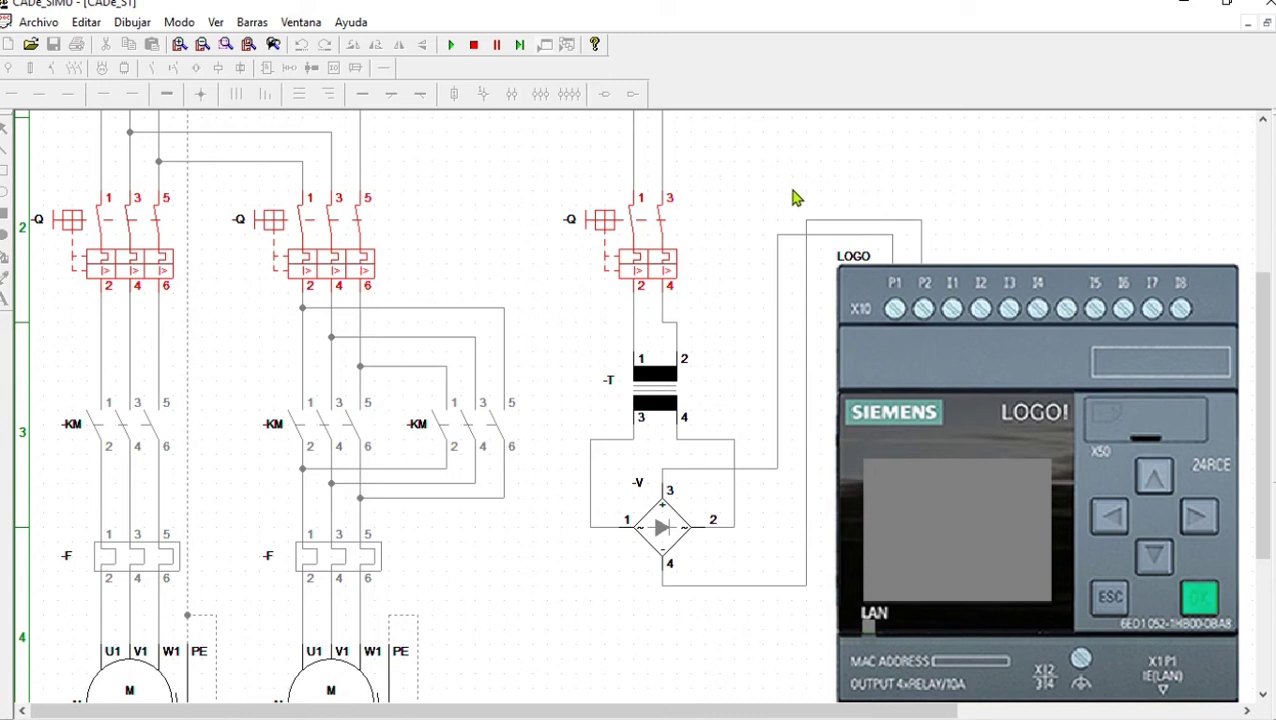
pyautogui.click(473, 45)
pyautogui.scroll(3, 582, 224)
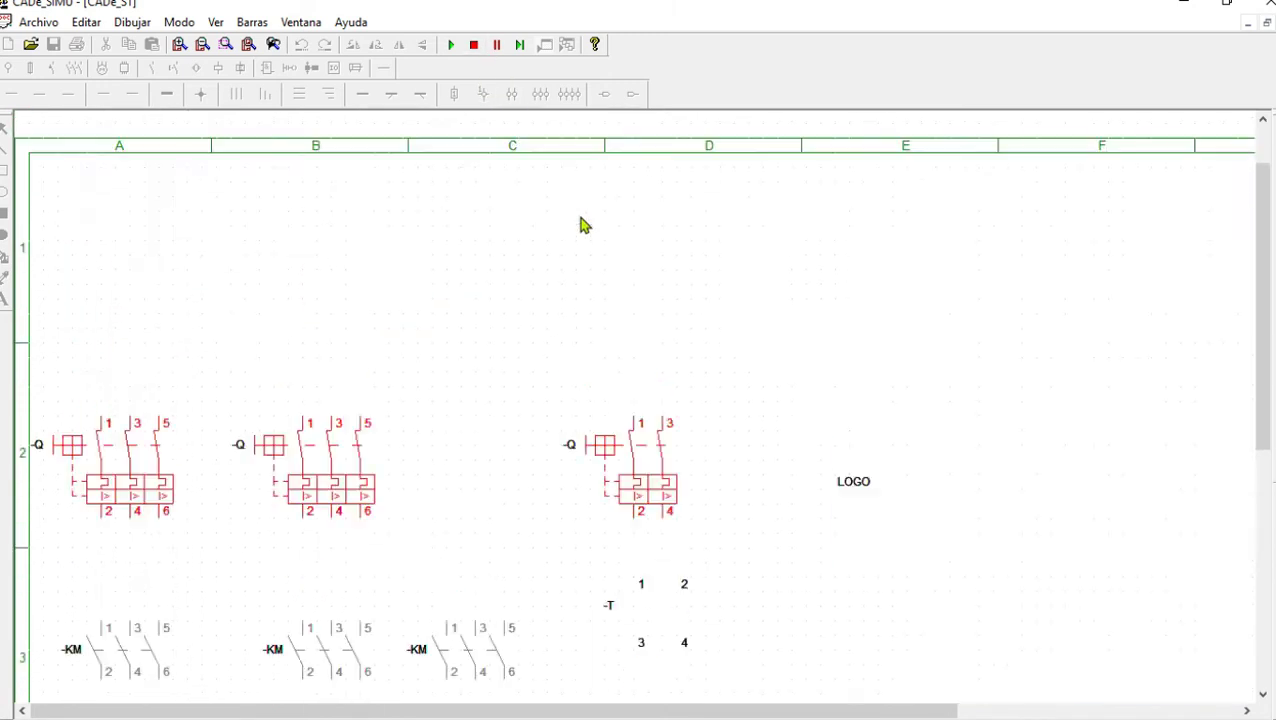
pyautogui.click(470, 45)
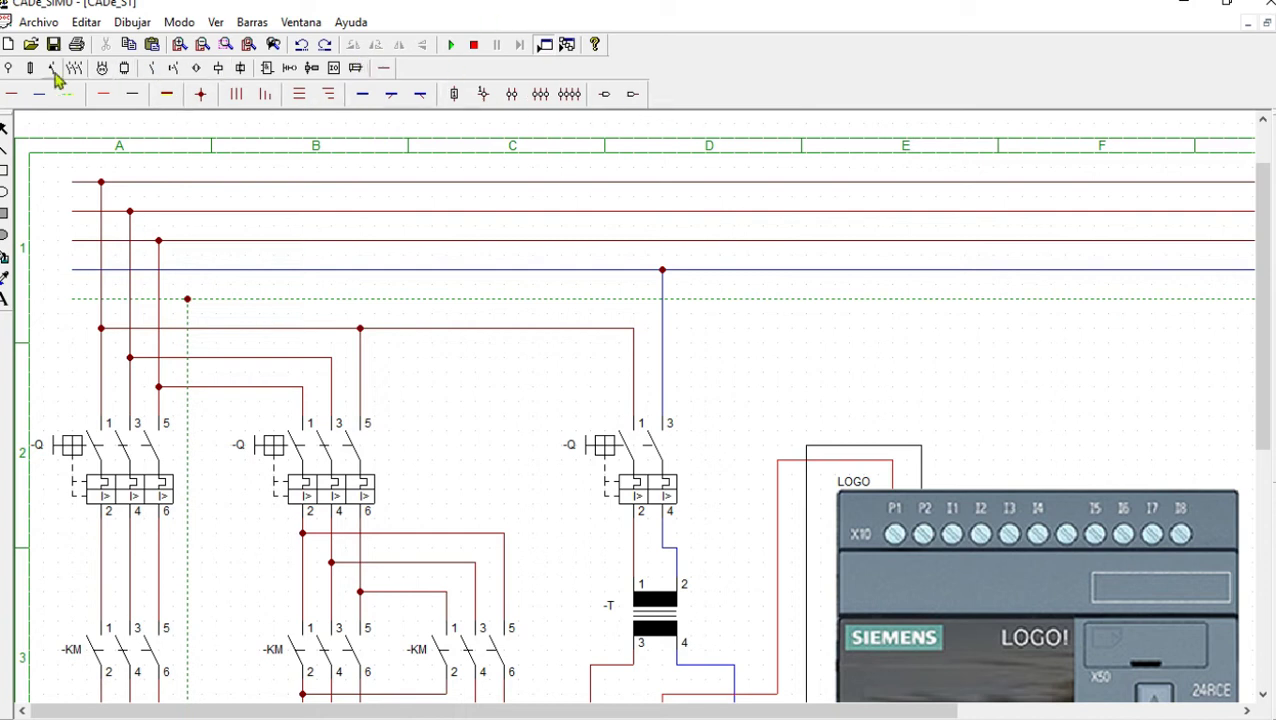
# Place an L1, L2, L3, N and PE supply terminal group, rotate it and attach it to the start of the five supply lines
pyautogui.click(8, 69)
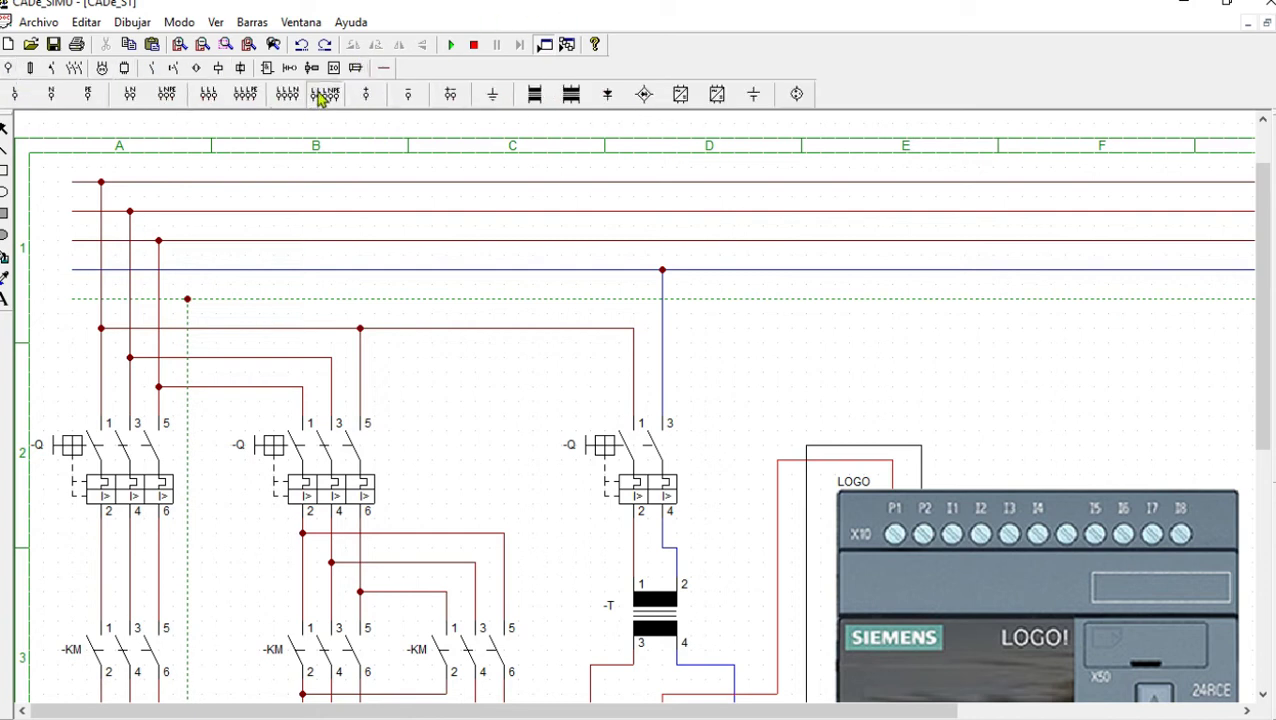
pyautogui.click(472, 43)
pyautogui.click(476, 46)
pyautogui.click(330, 94)
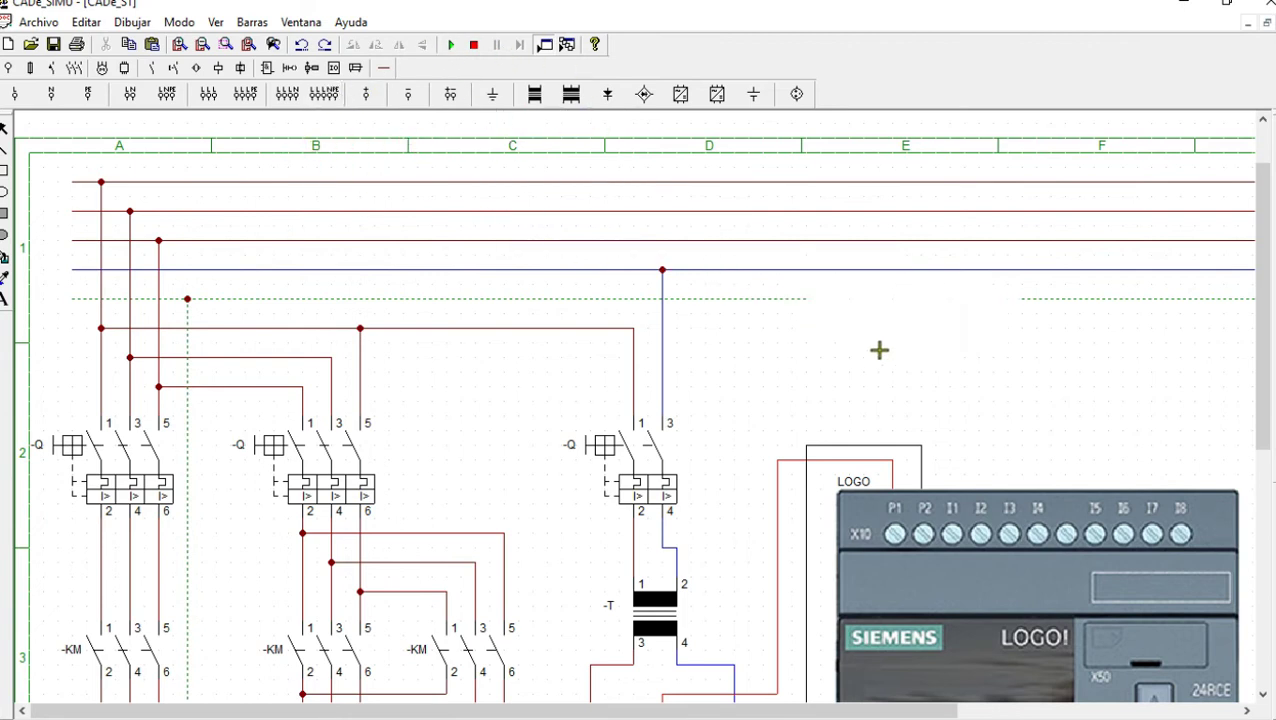
pyautogui.click(780, 361)
pyautogui.click(860, 350)
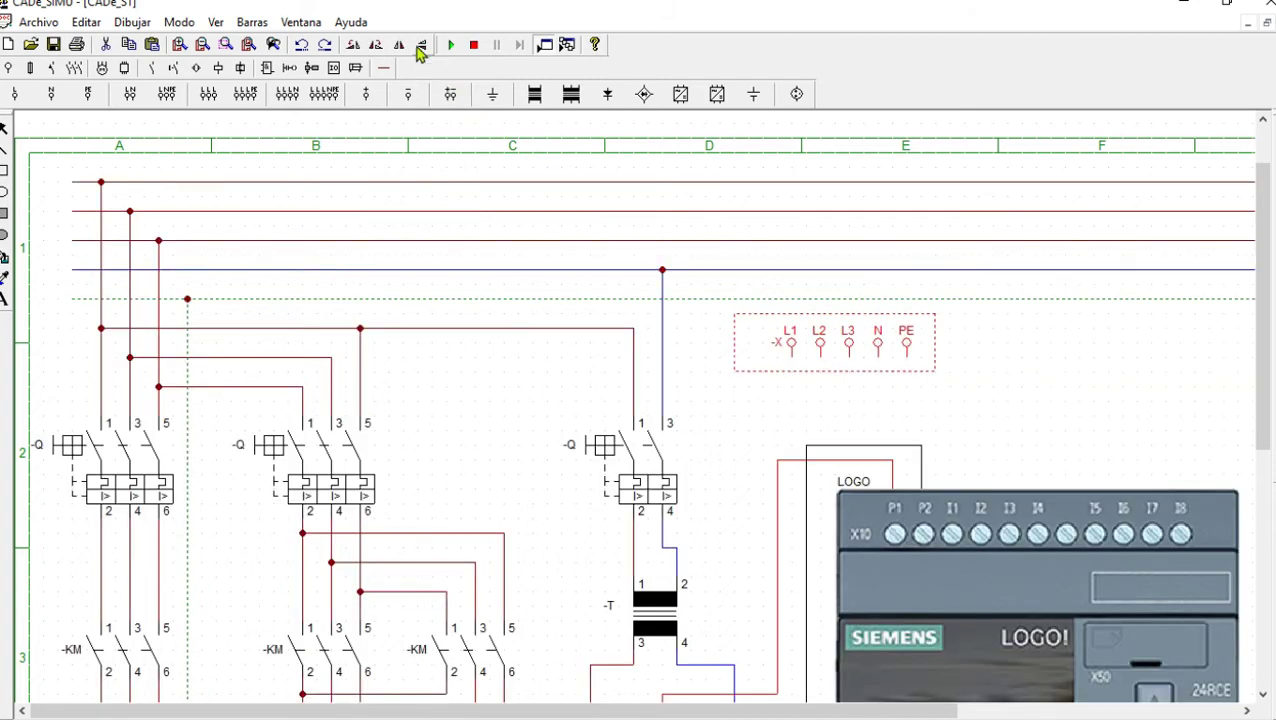
pyautogui.click(421, 45)
pyautogui.click(377, 45)
pyautogui.moveTo(785, 368); pyautogui.dragTo(76, 200)
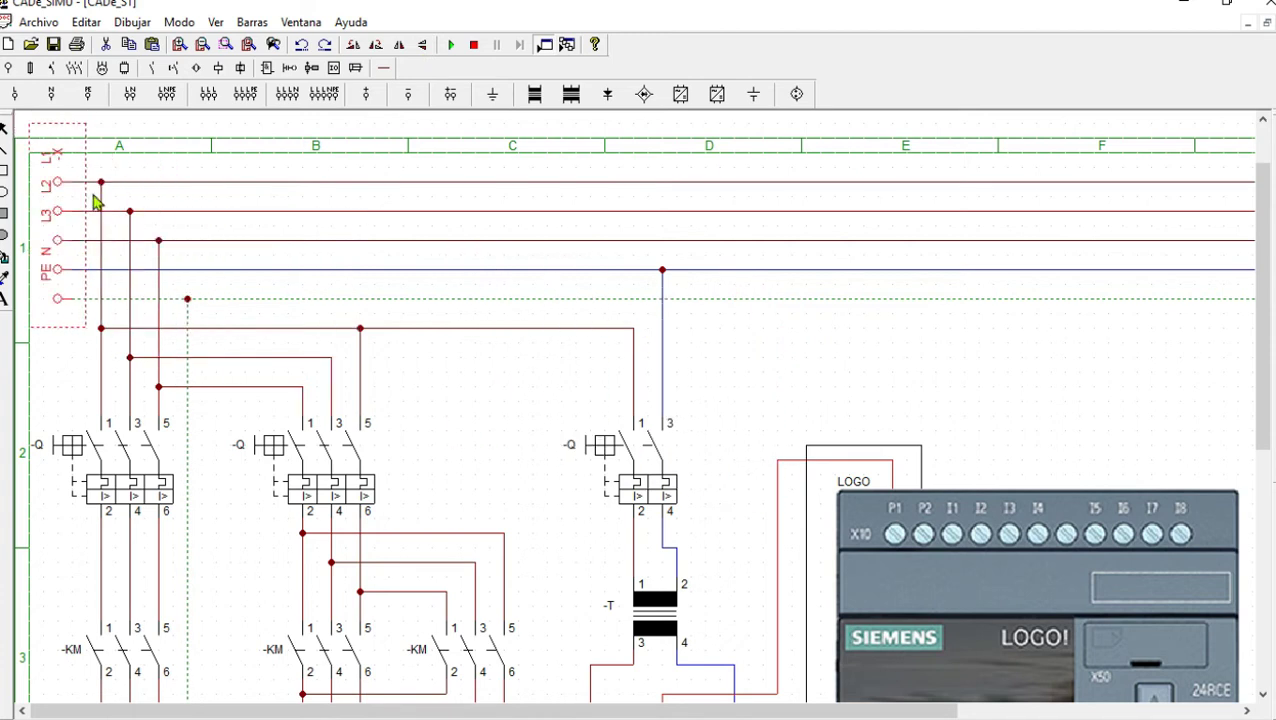
# Simulate the circuit again, open and reclose the breaker feeding the transformer to test the LOGO! supply, and stop the simulation
pyautogui.click(451, 45)
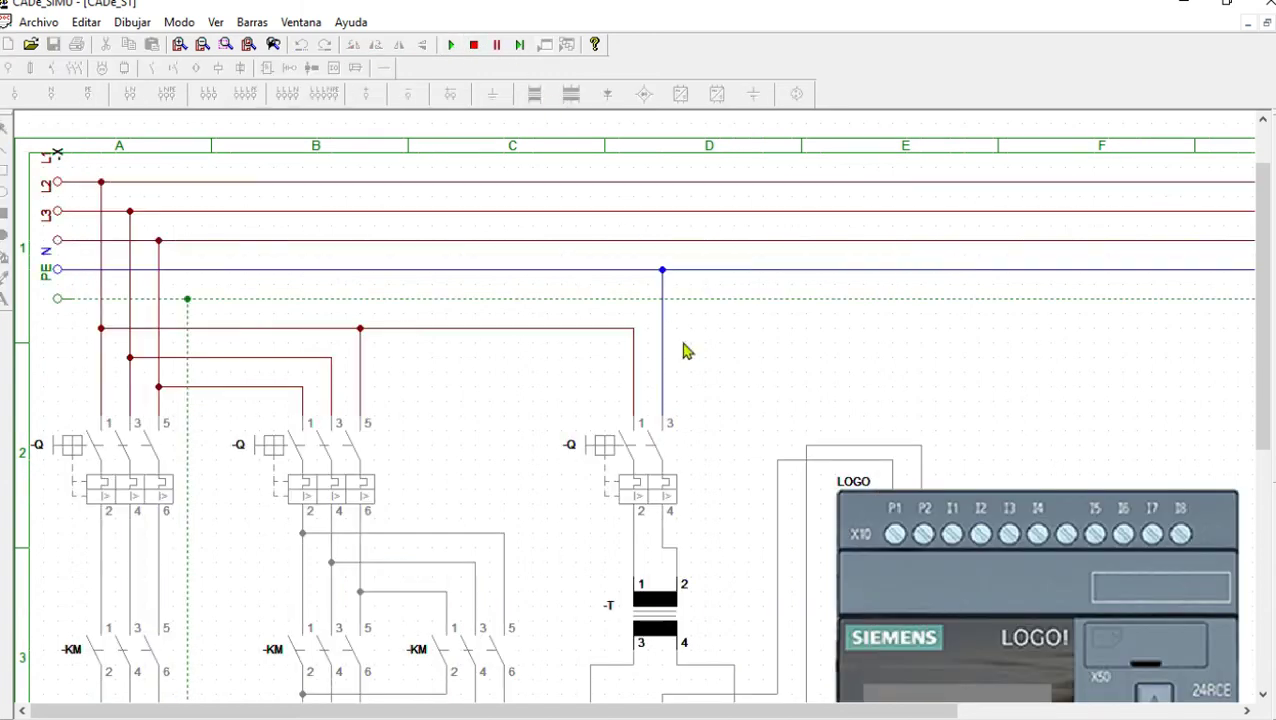
pyautogui.scroll(-3, 1068, 482)
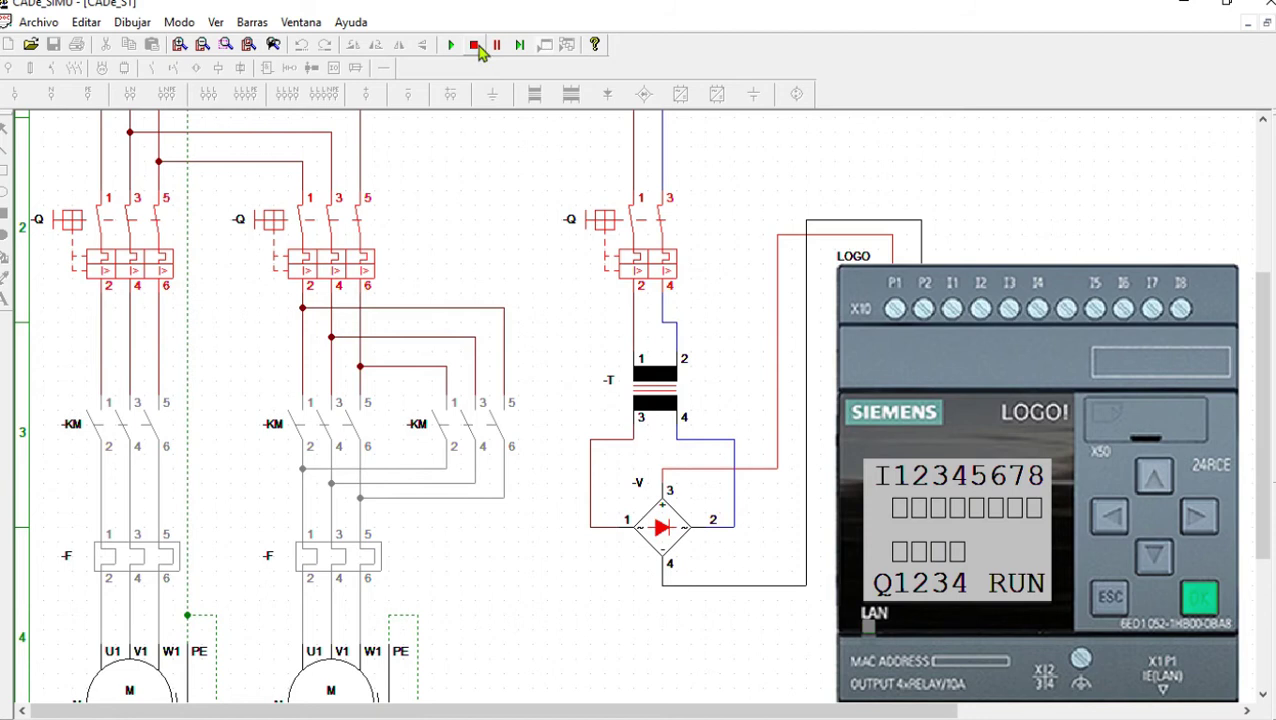
pyautogui.click(612, 215)
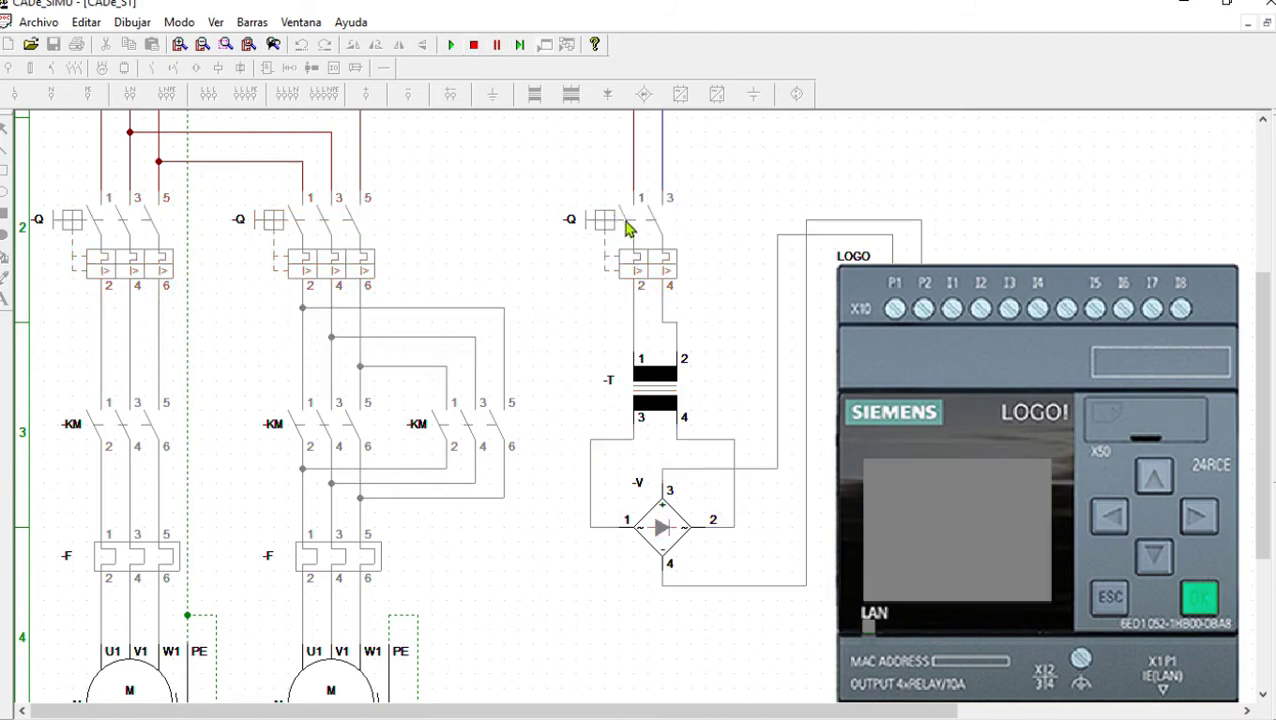
pyautogui.click(628, 228)
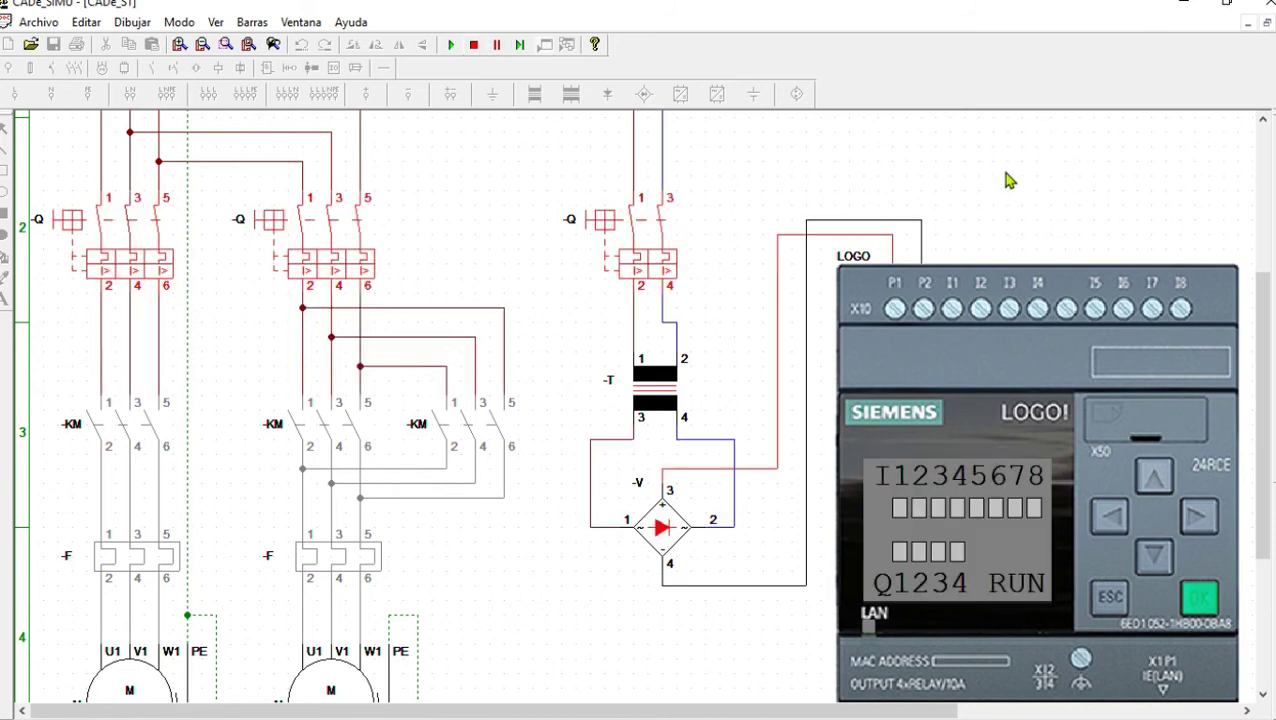
pyautogui.click(473, 45)
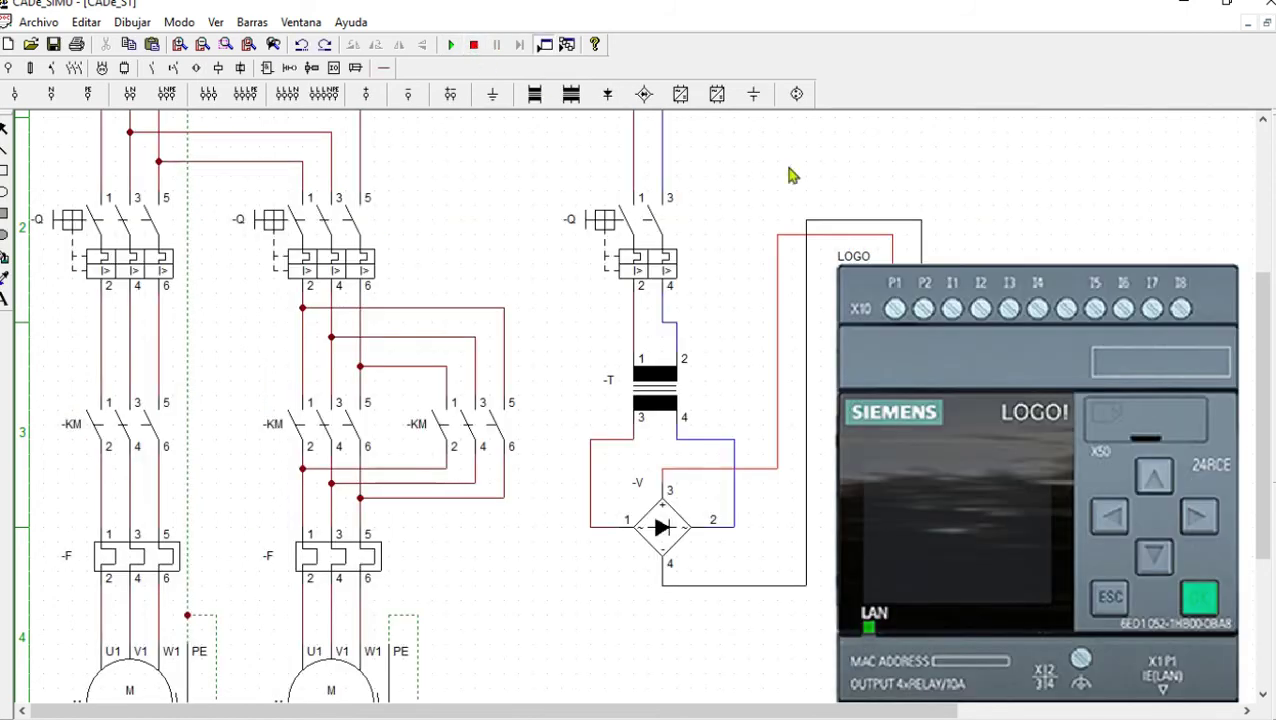
# Place three two-terminal capacitive proximity sensors in a column to the right of the LOGO! module
pyautogui.scroll(-2, 903, 223)
pyautogui.scroll(2, 903, 223)
pyautogui.scroll(-1, 820, 365)
pyautogui.moveTo(812, 710); pyautogui.dragTo(1091, 712)
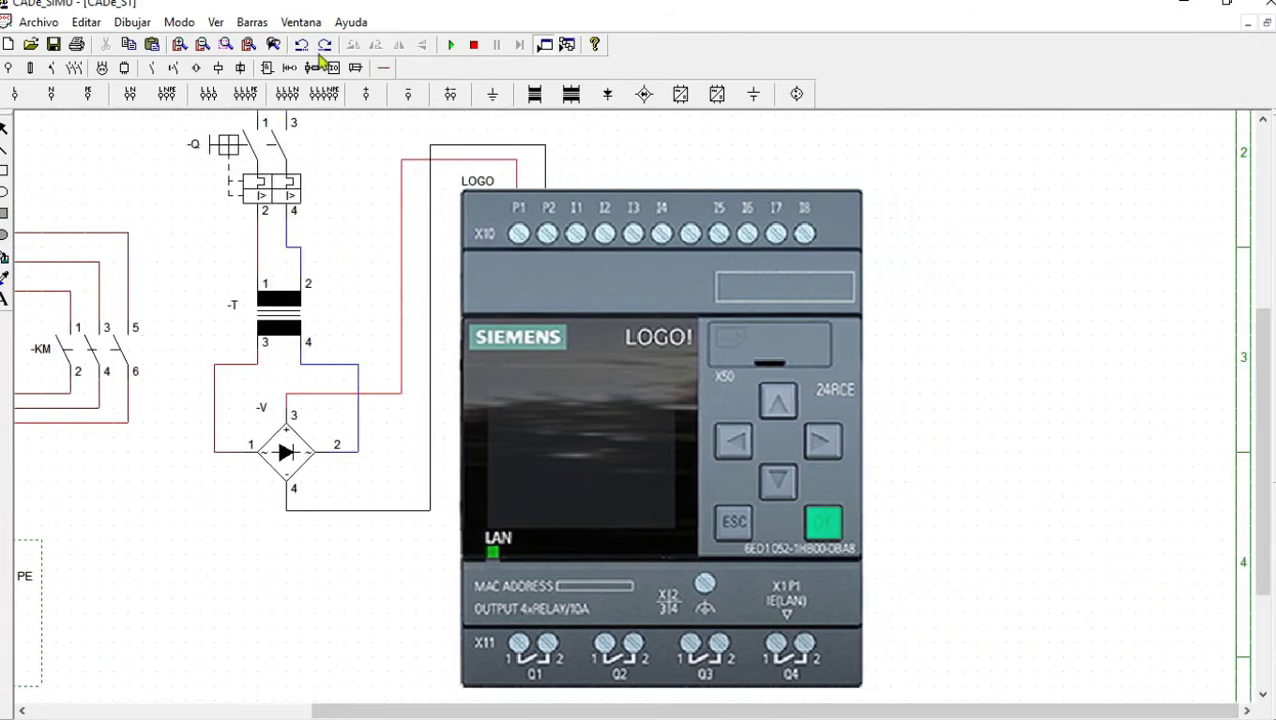
pyautogui.click(198, 67)
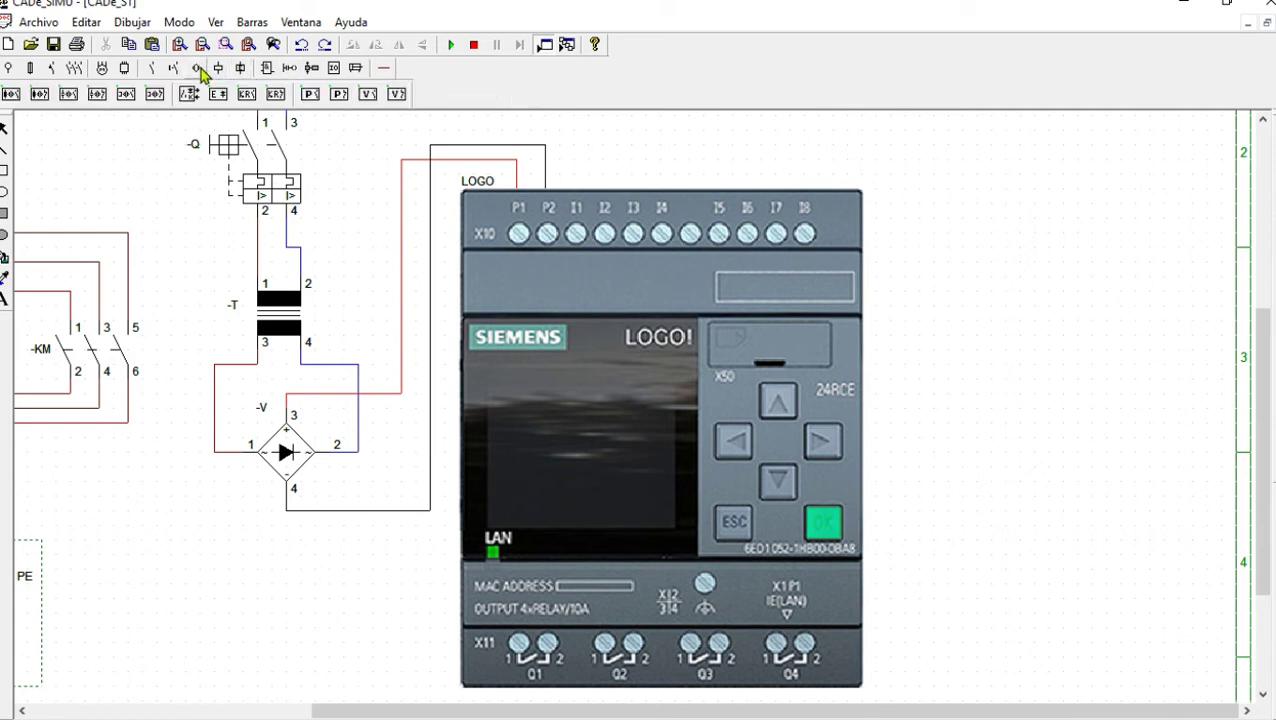
pyautogui.click(68, 94)
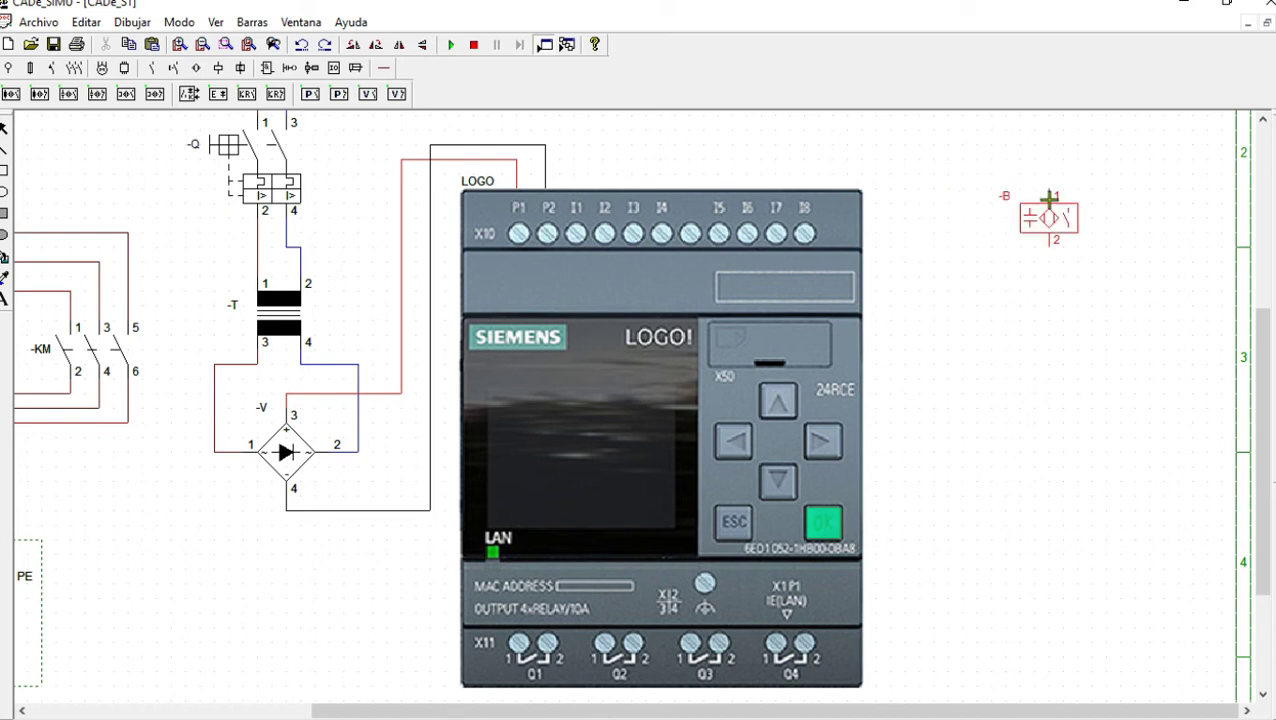
pyautogui.click(1049, 196)
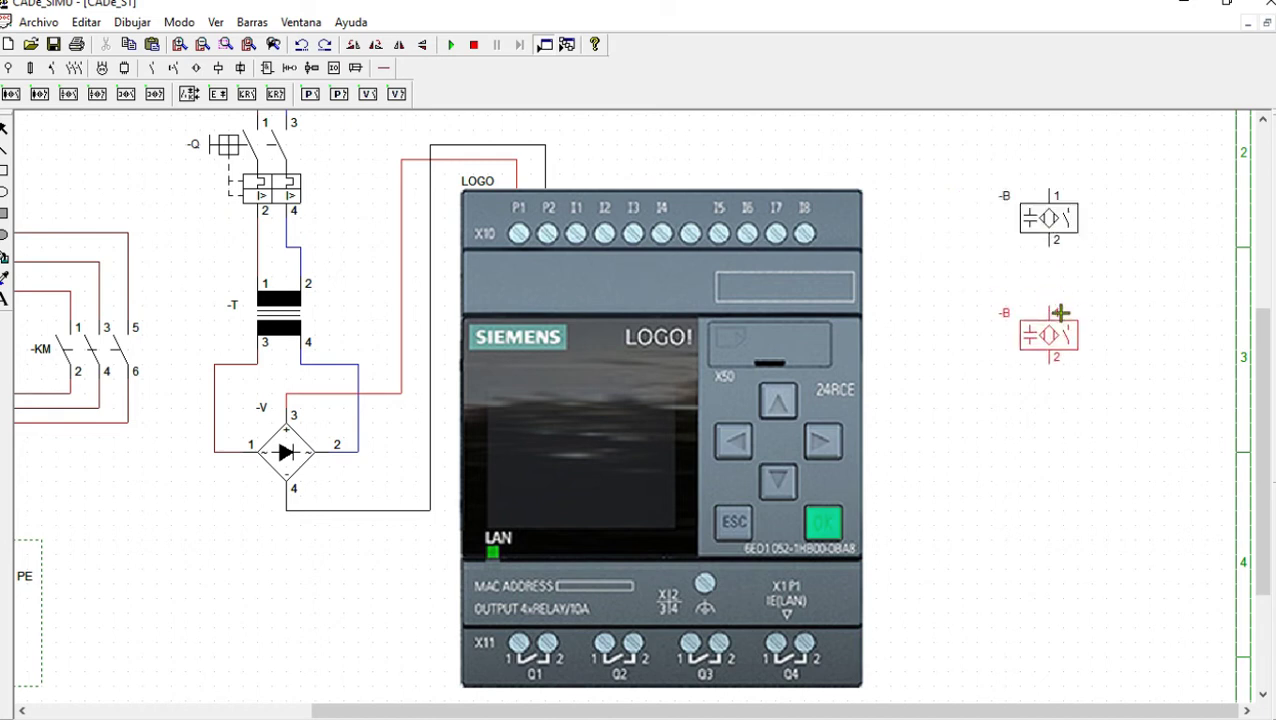
pyautogui.click(1060, 313)
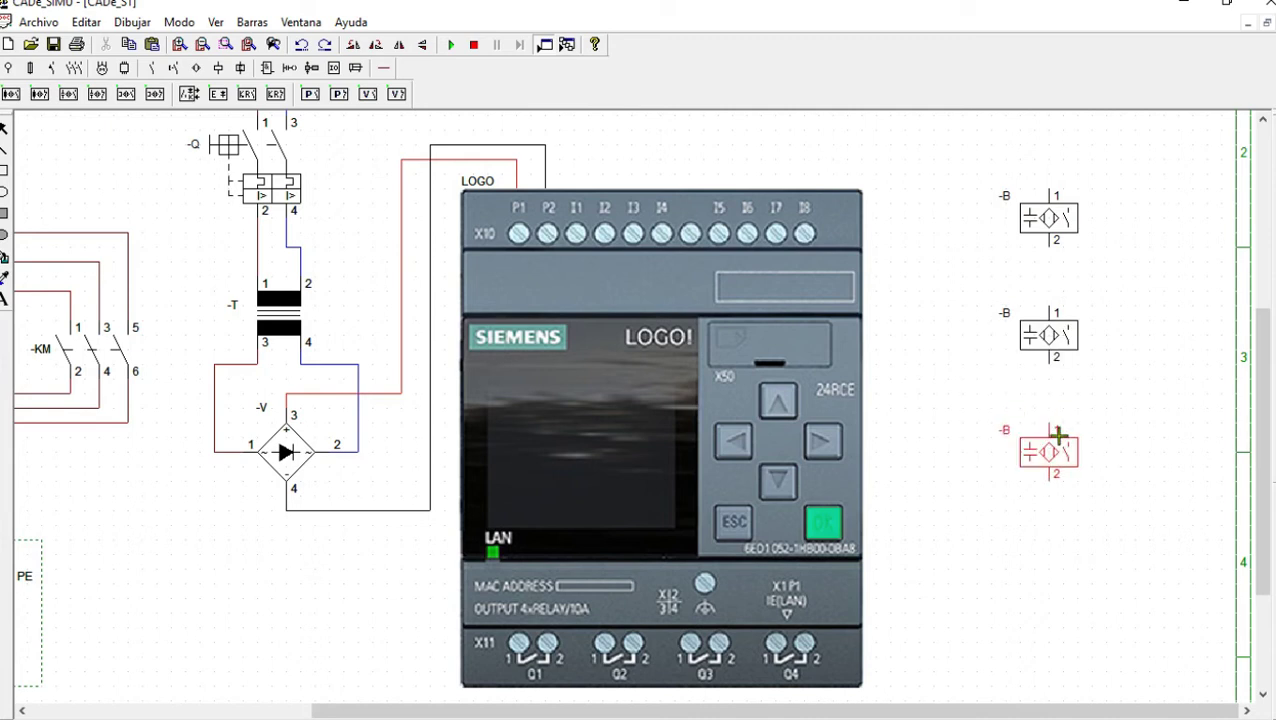
pyautogui.click(1058, 436)
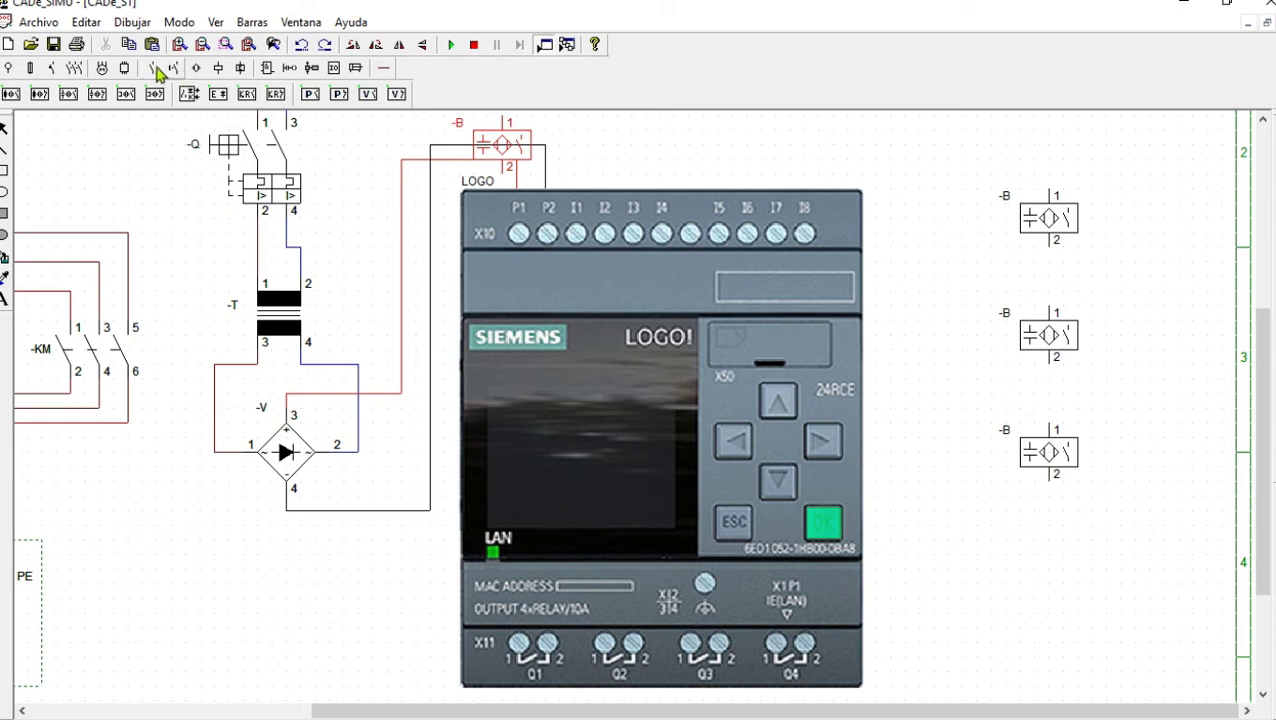
pyautogui.click(154, 69)
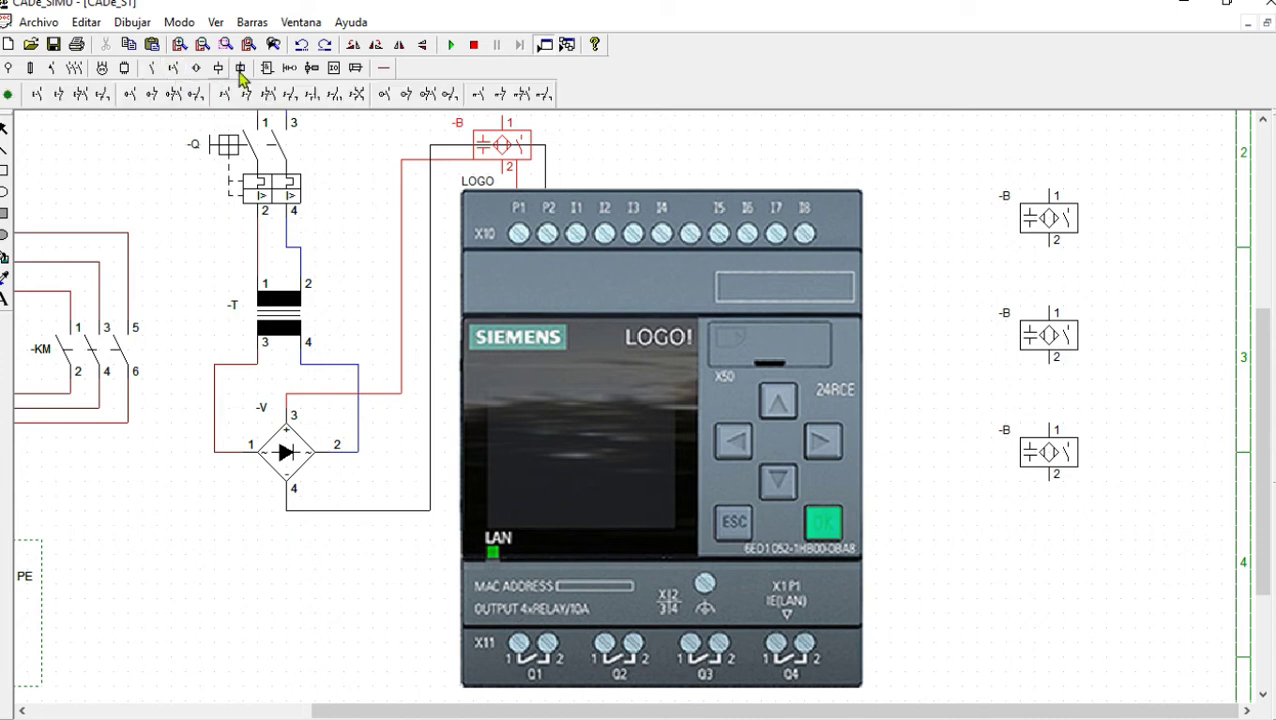
pyautogui.click(386, 95)
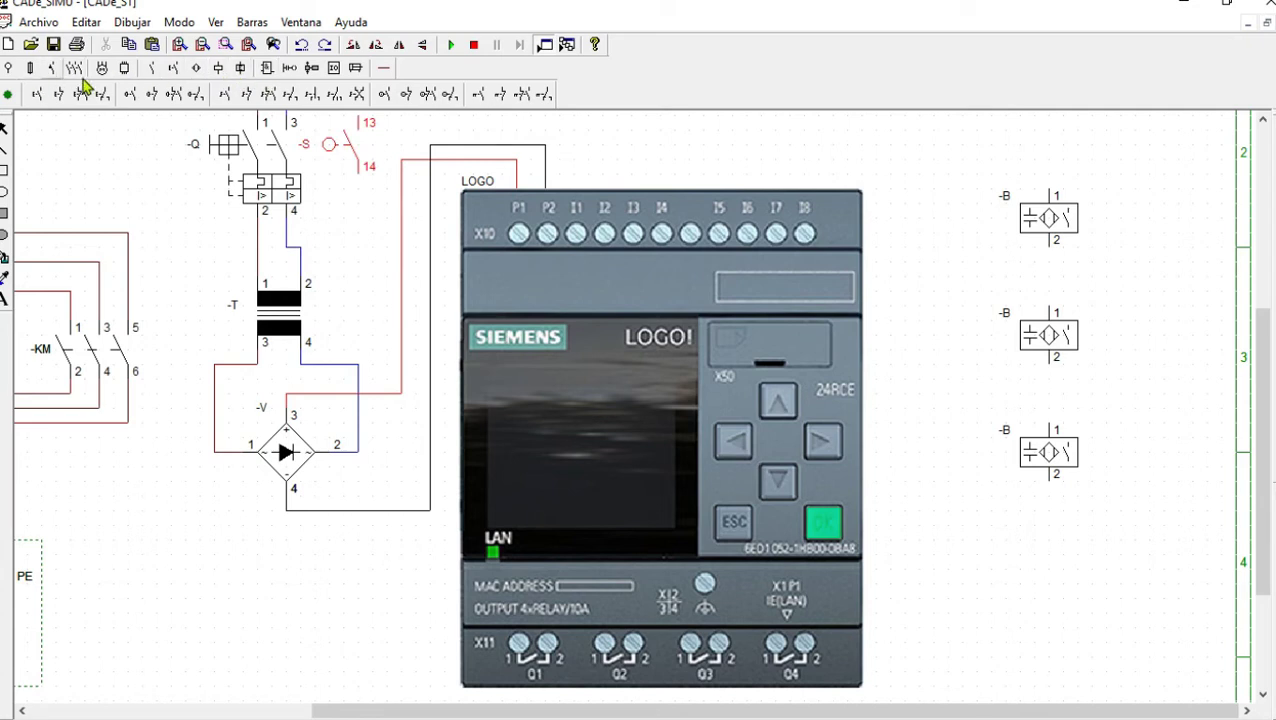
pyautogui.click(101, 67)
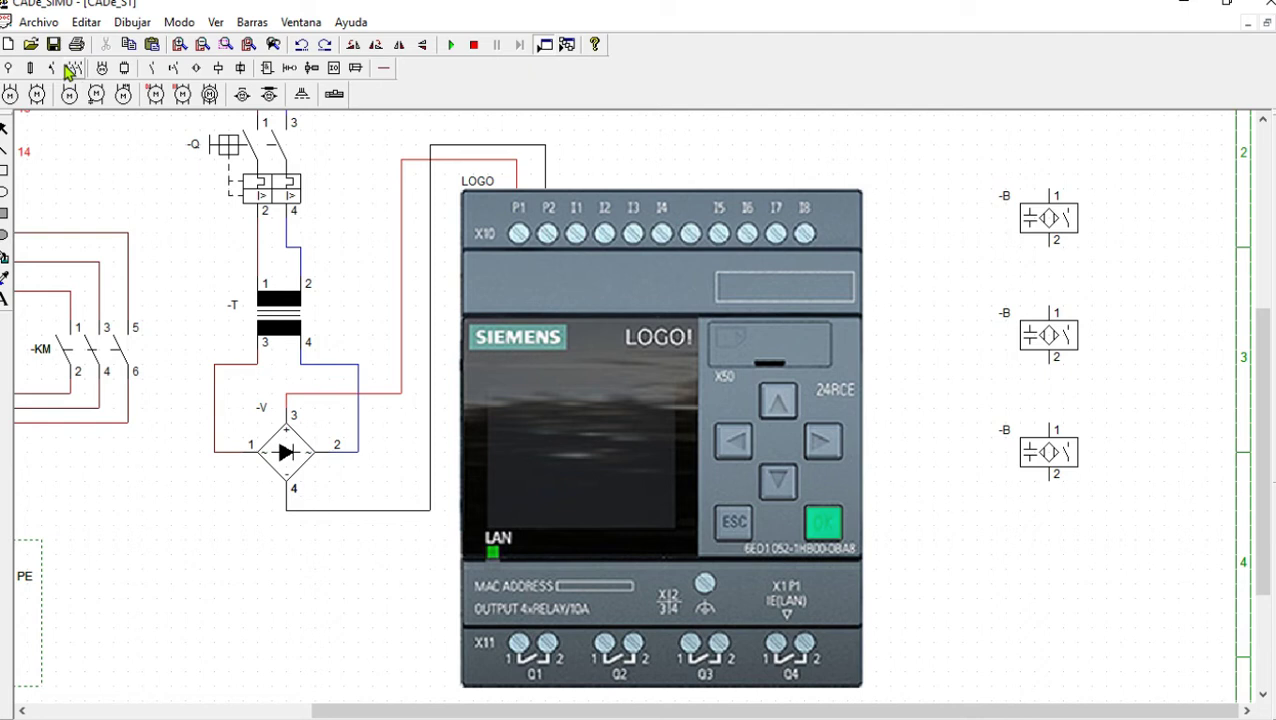
pyautogui.click(78, 71)
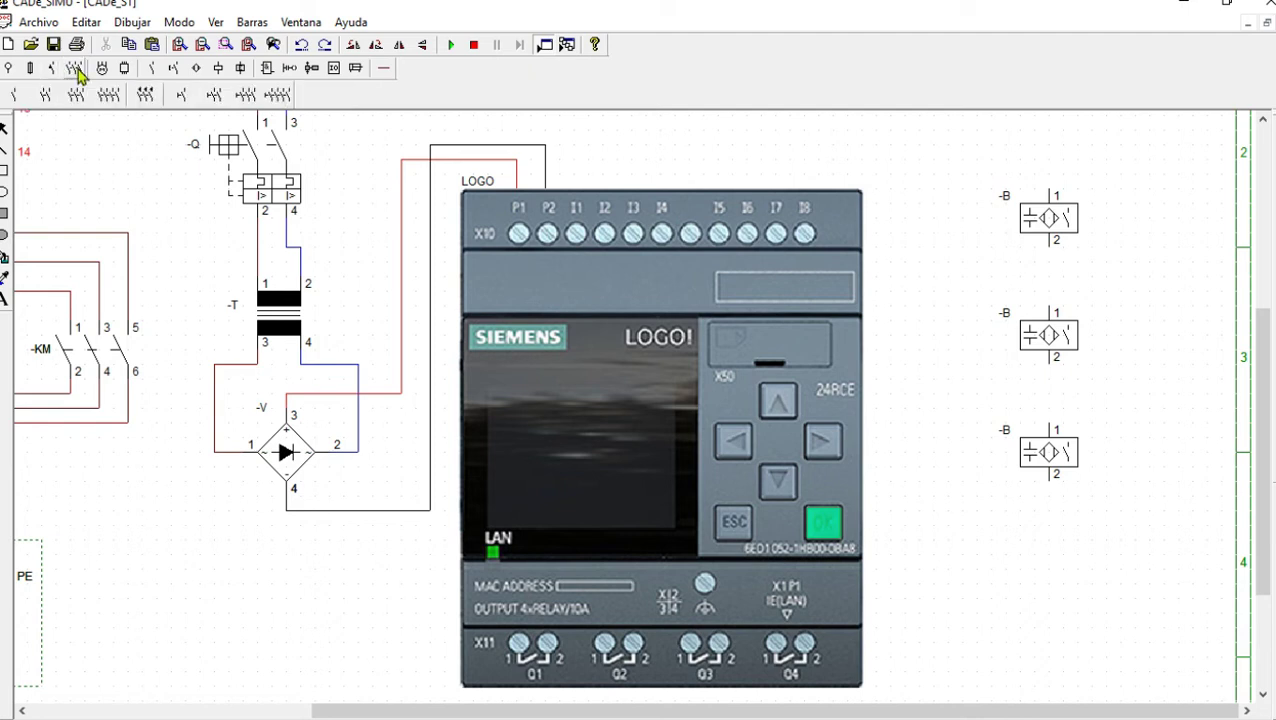
pyautogui.moveTo(806, 714); pyautogui.dragTo(519, 714)
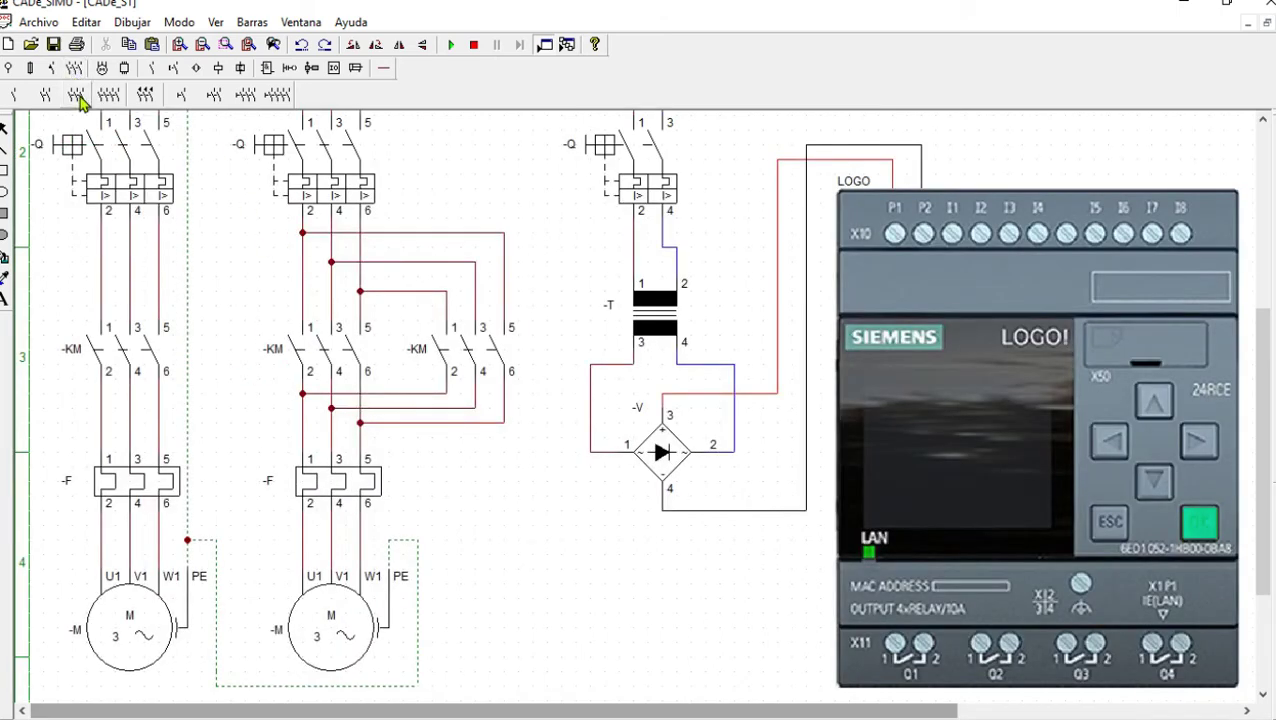
pyautogui.click(53, 68)
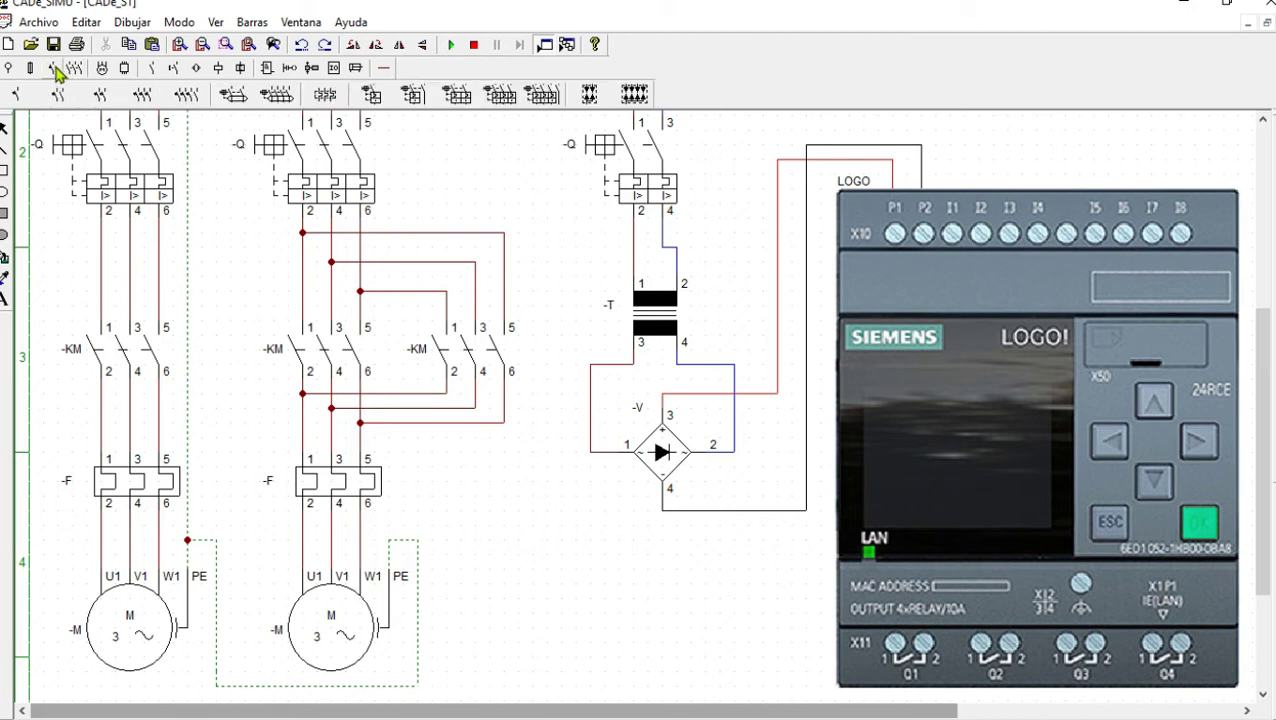
pyautogui.click(326, 96)
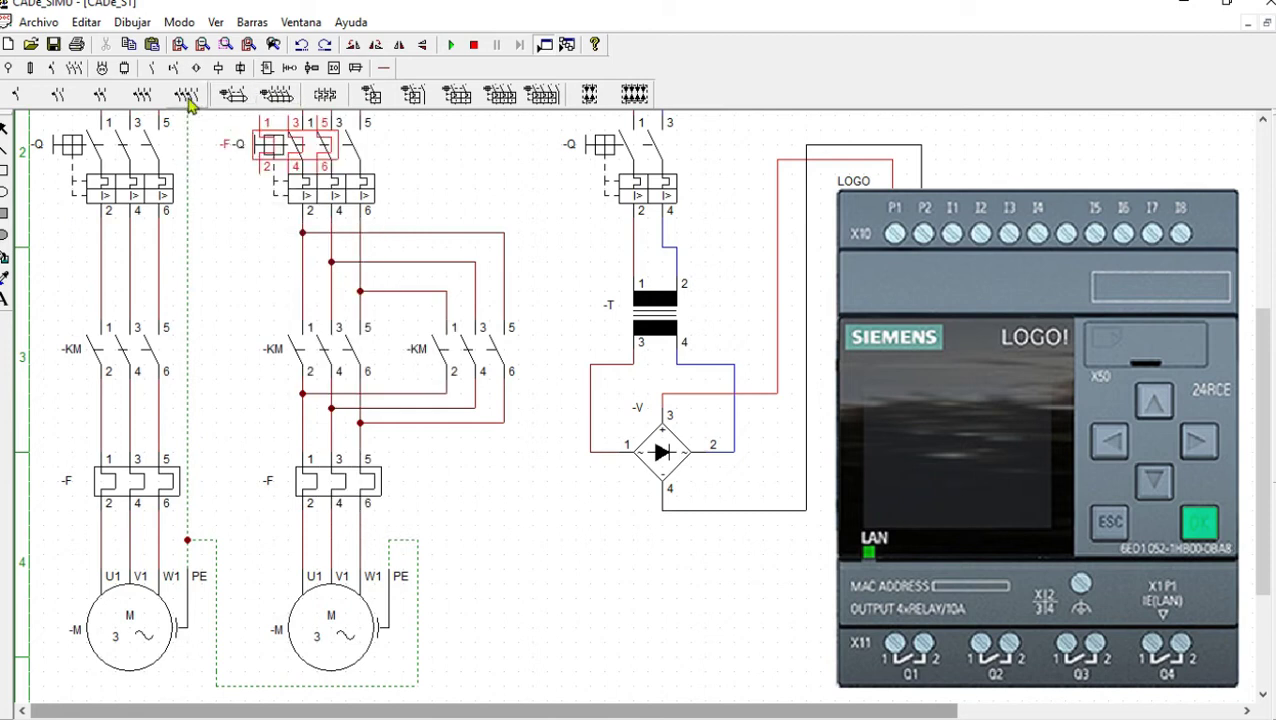
pyautogui.click(508, 99)
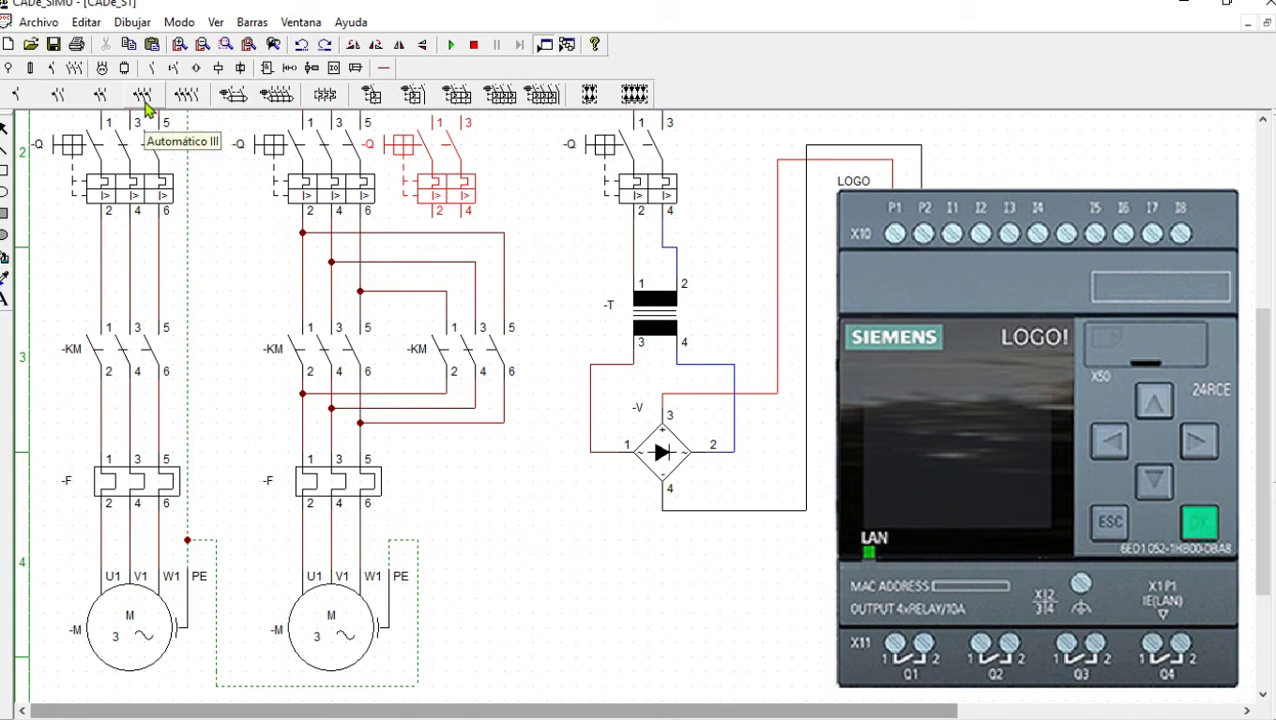
pyautogui.click(12, 70)
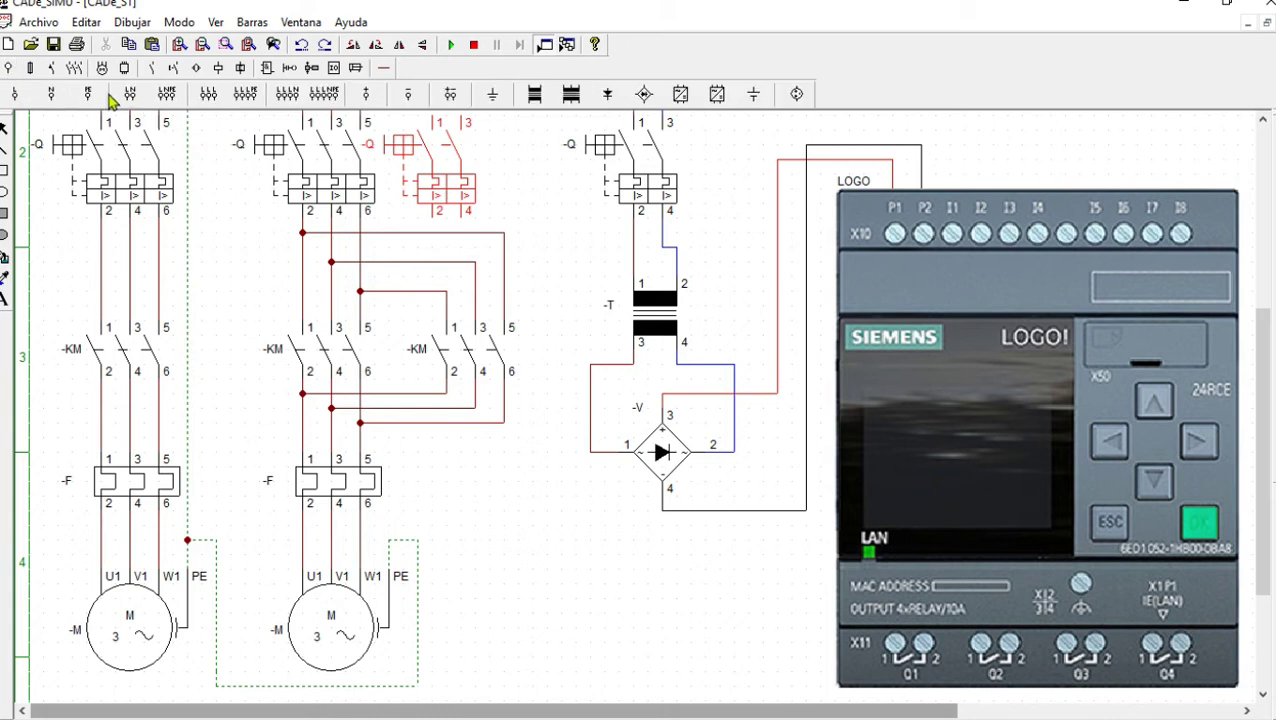
pyautogui.click(331, 94)
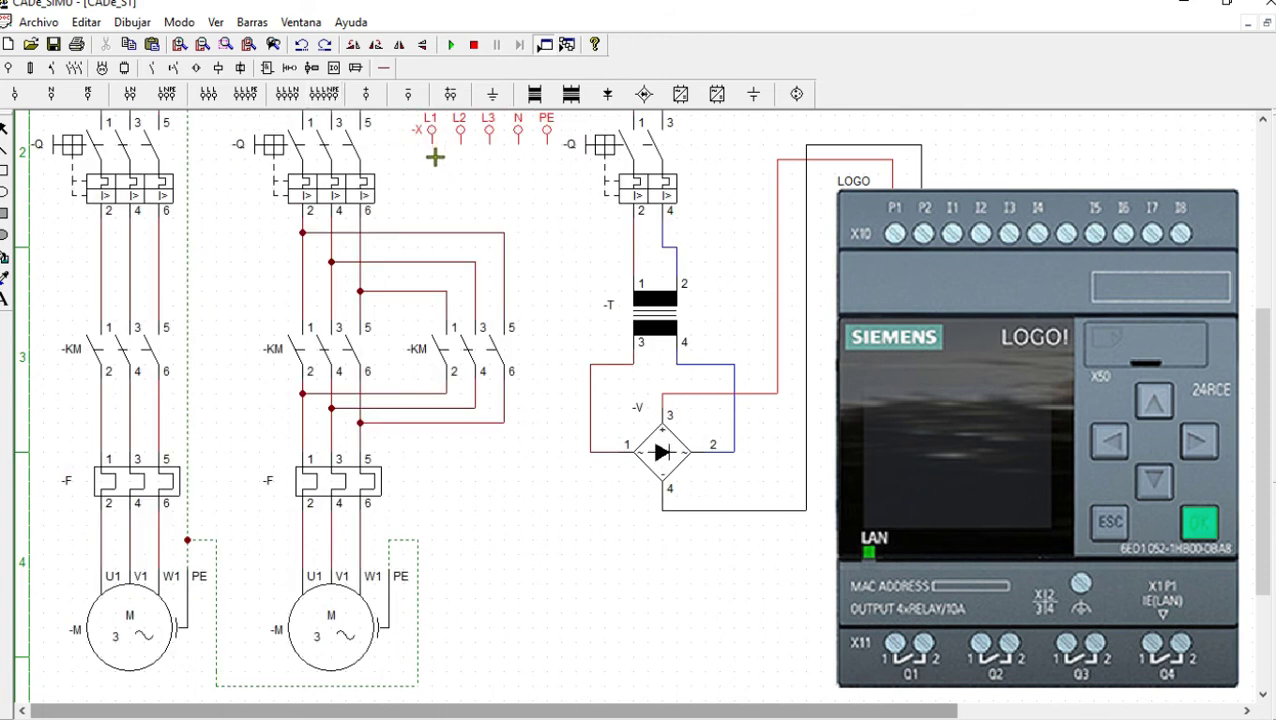
pyautogui.press('Escape')
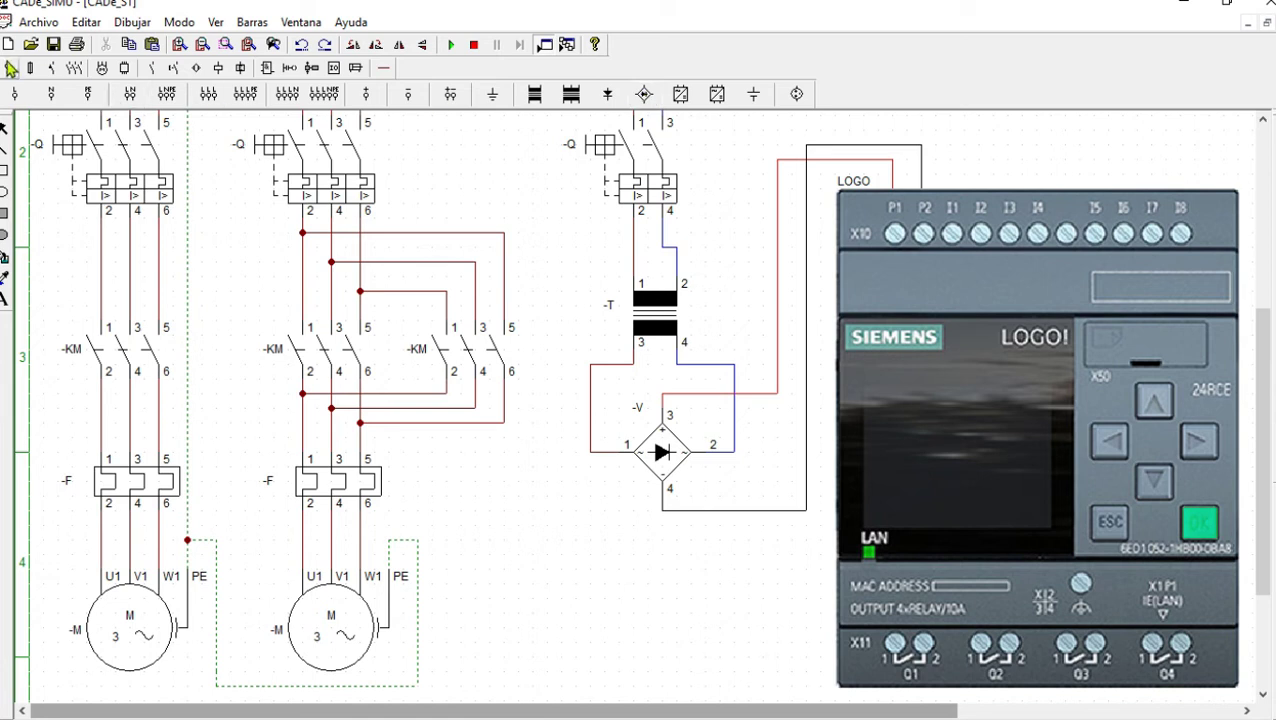
pyautogui.click(644, 93)
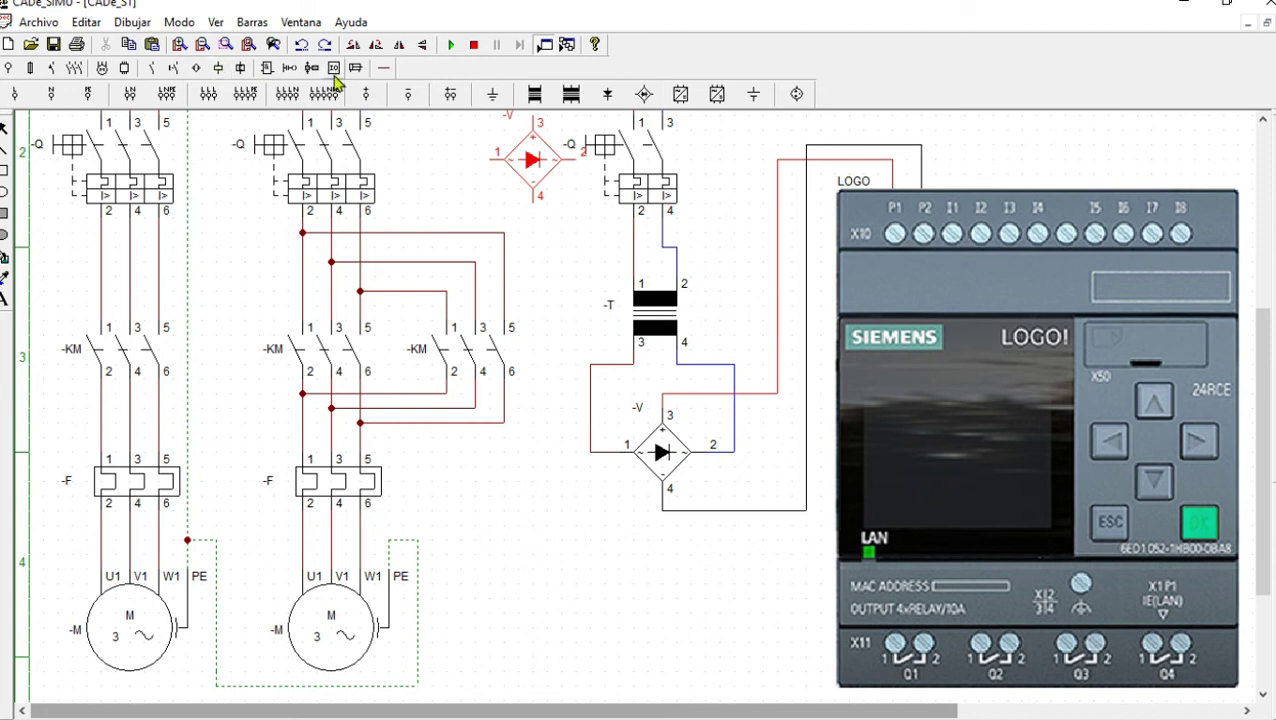
pyautogui.click(335, 69)
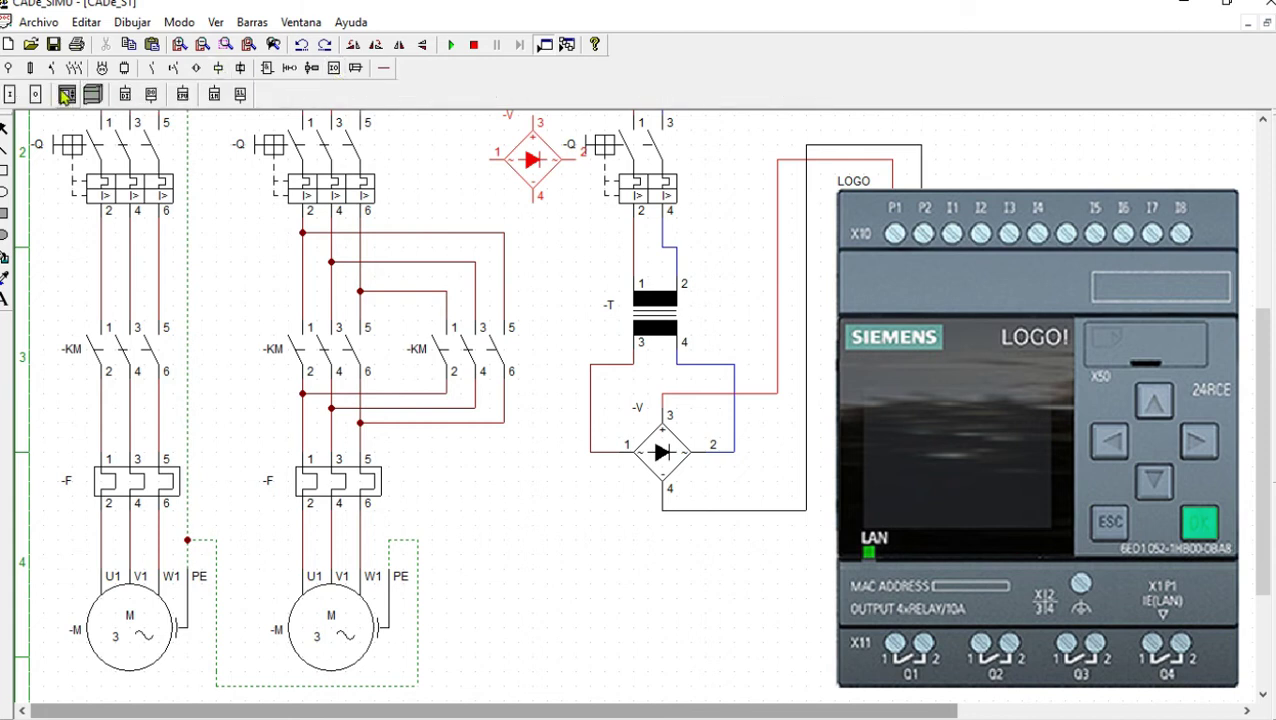
pyautogui.click(65, 95)
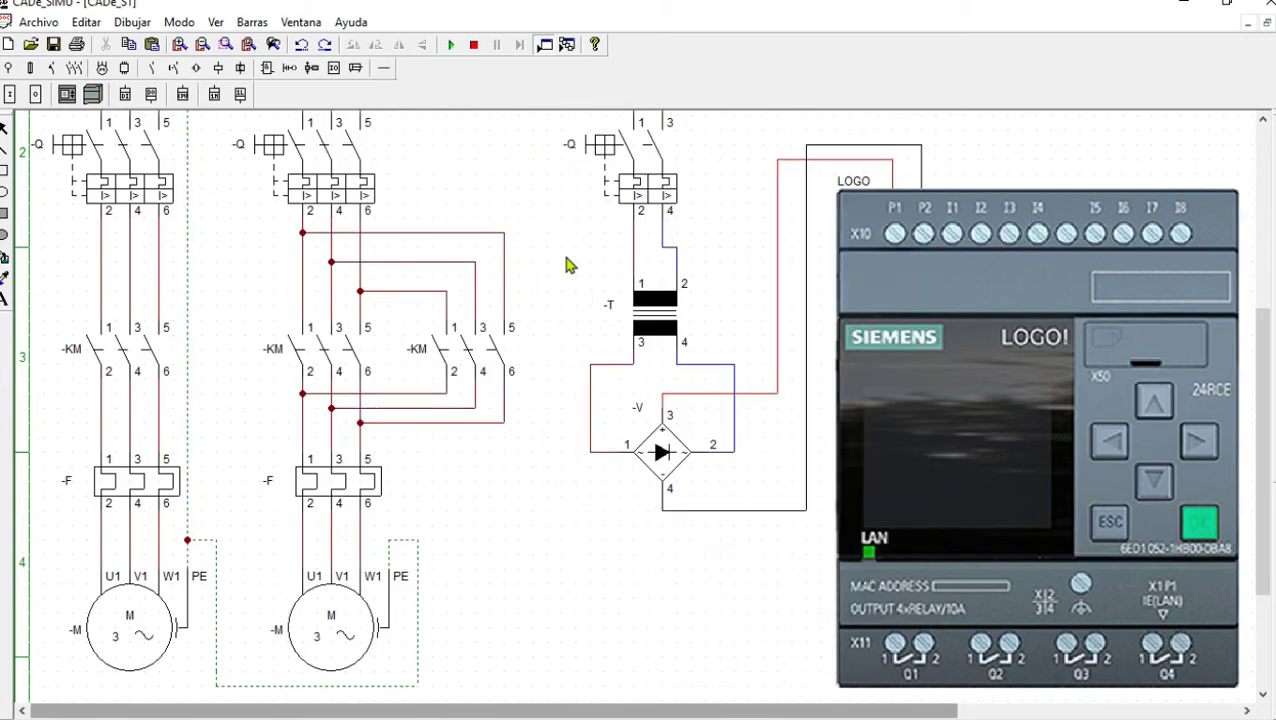
pyautogui.click(186, 66)
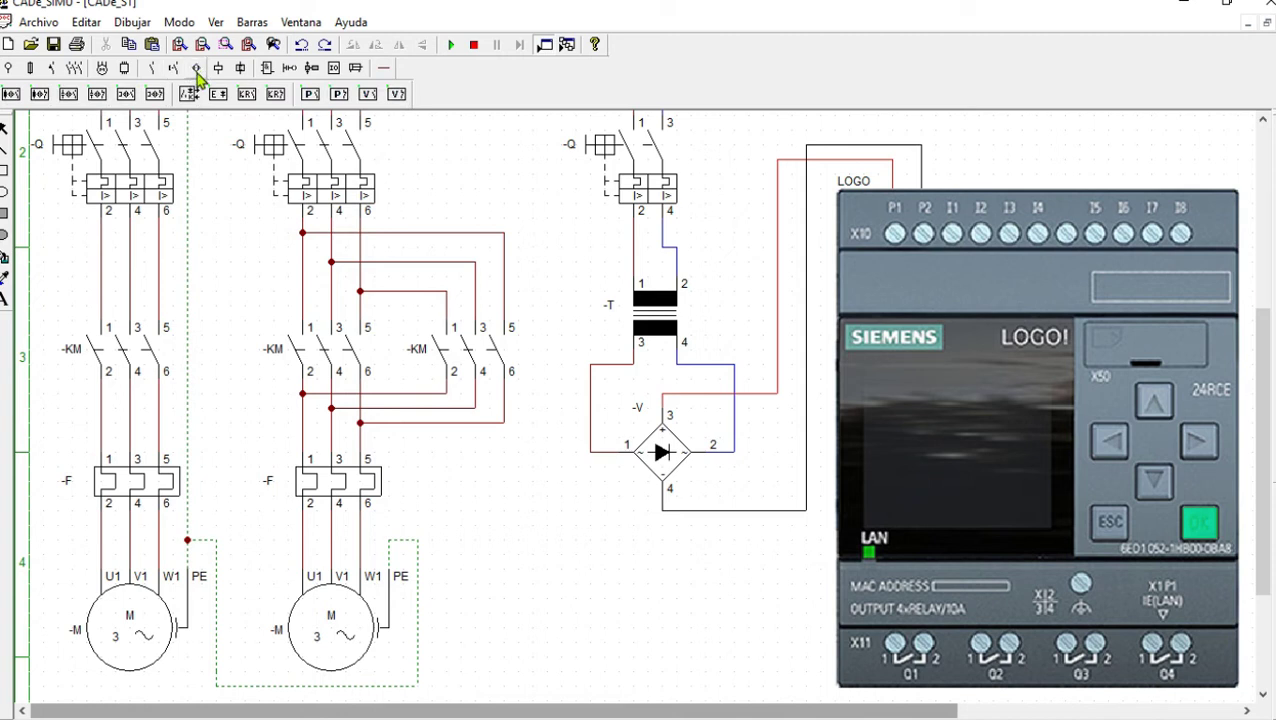
pyautogui.click(69, 95)
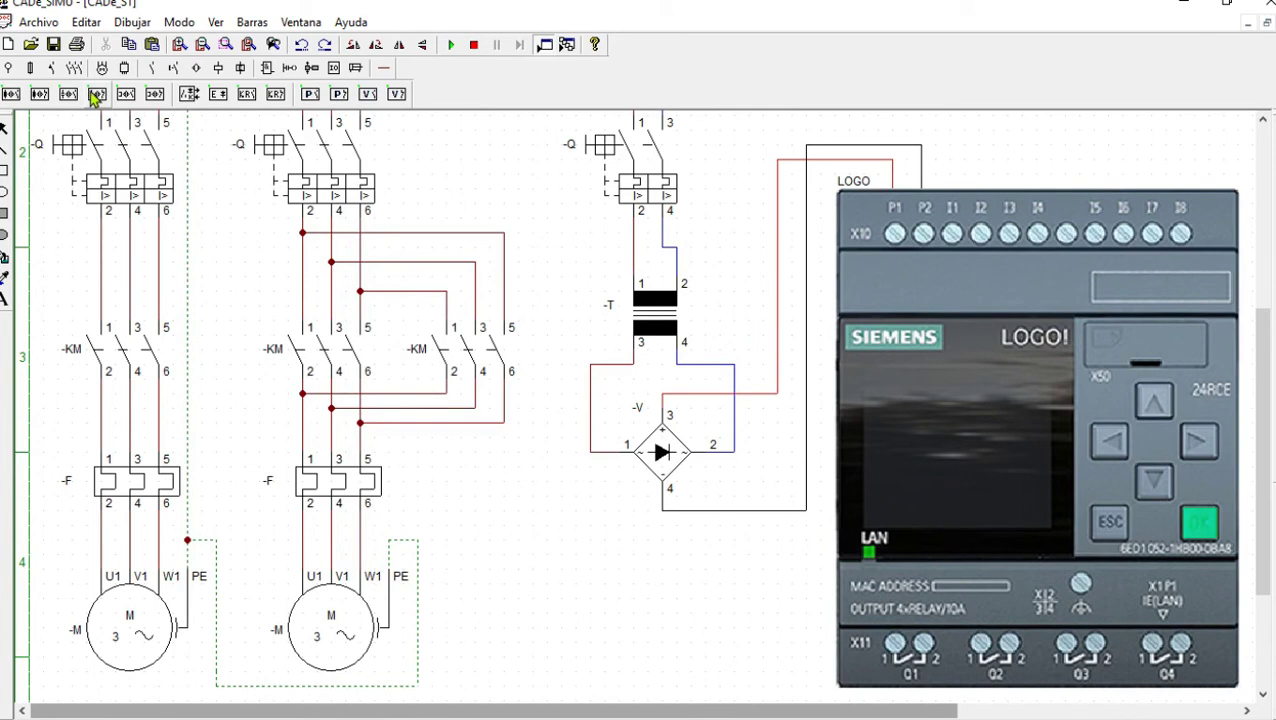
# Place two normally open limit-switch contacts in a column below the three capacitive sensors
pyautogui.moveTo(336, 716); pyautogui.dragTo(732, 712)
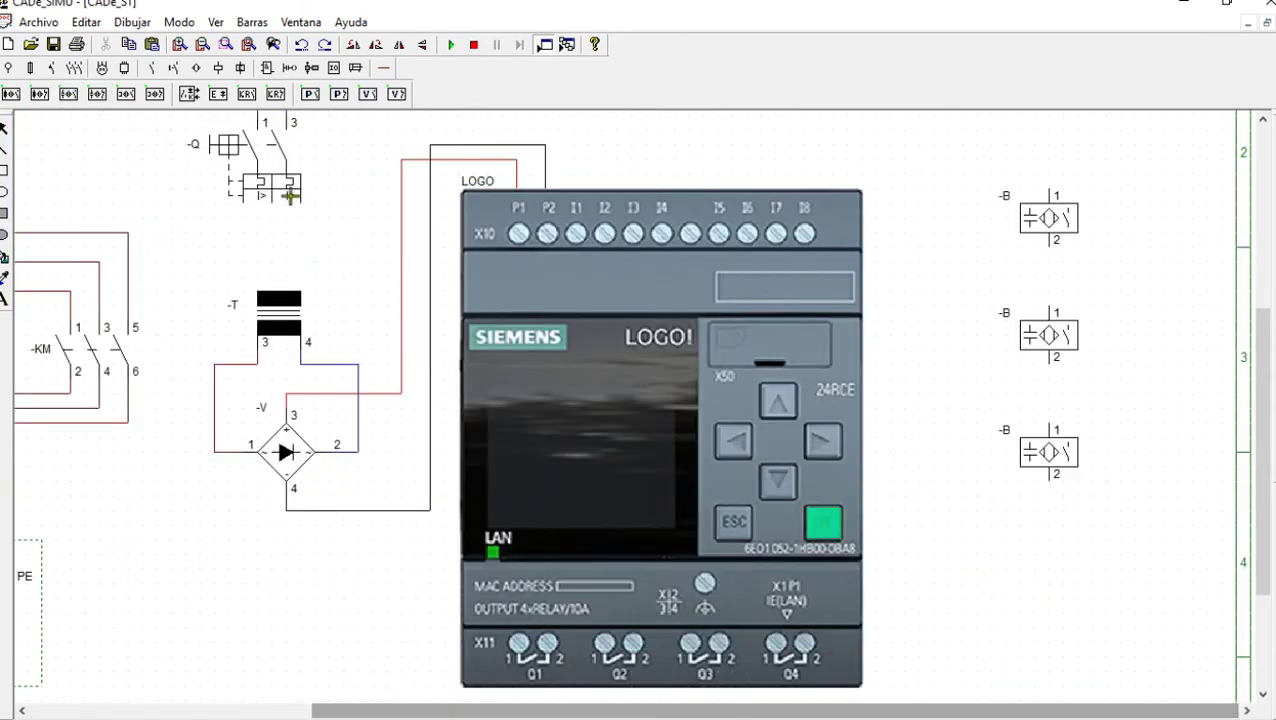
pyautogui.click(174, 68)
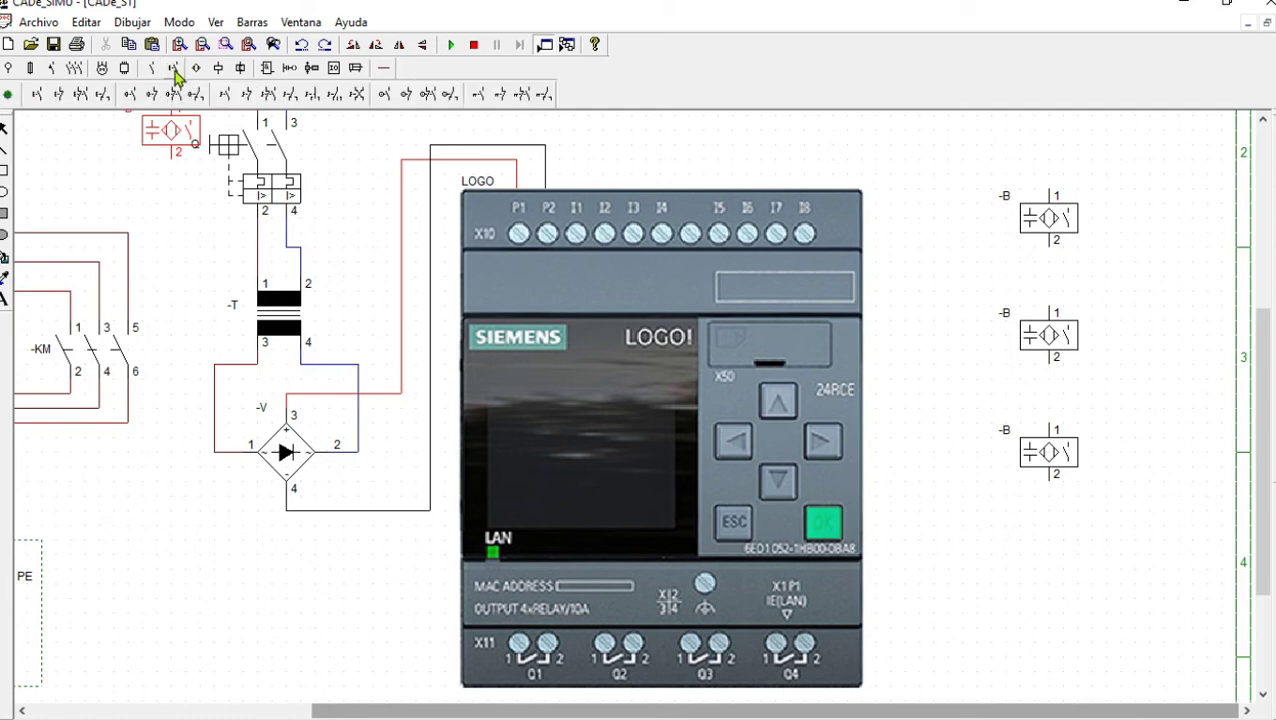
pyautogui.click(385, 96)
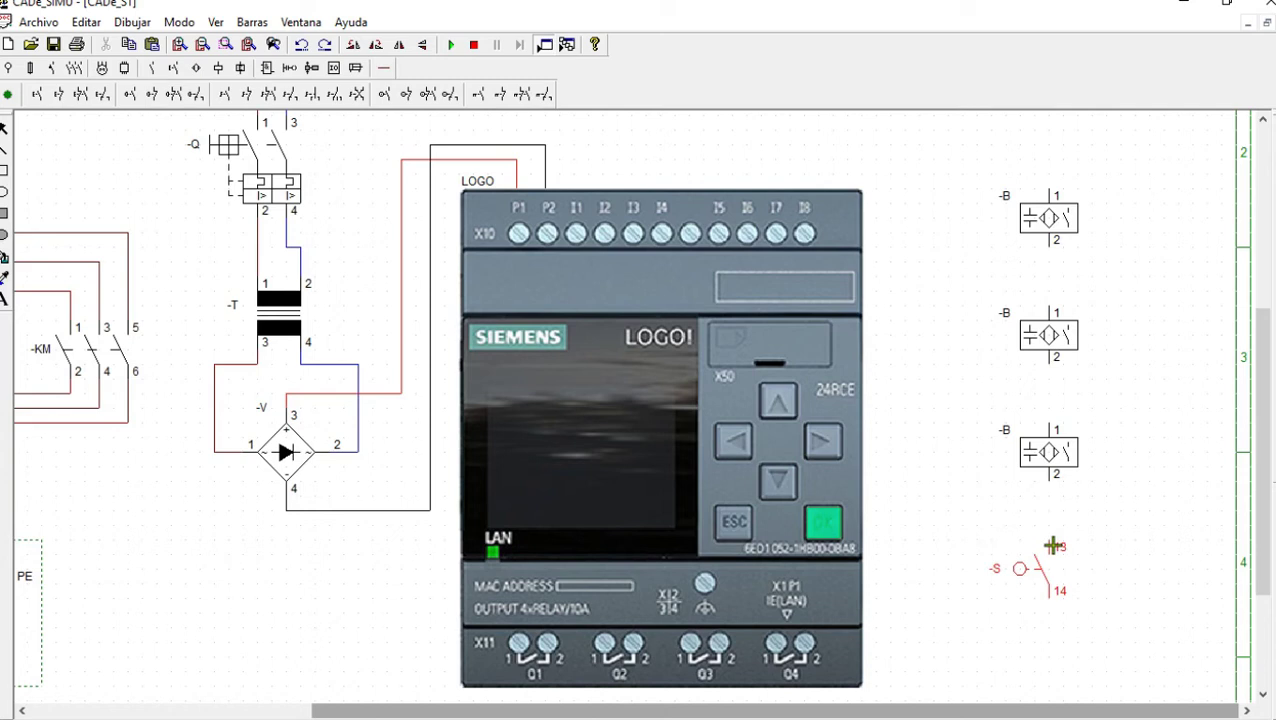
pyautogui.click(1055, 548)
pyautogui.scroll(-3, 1060, 550)
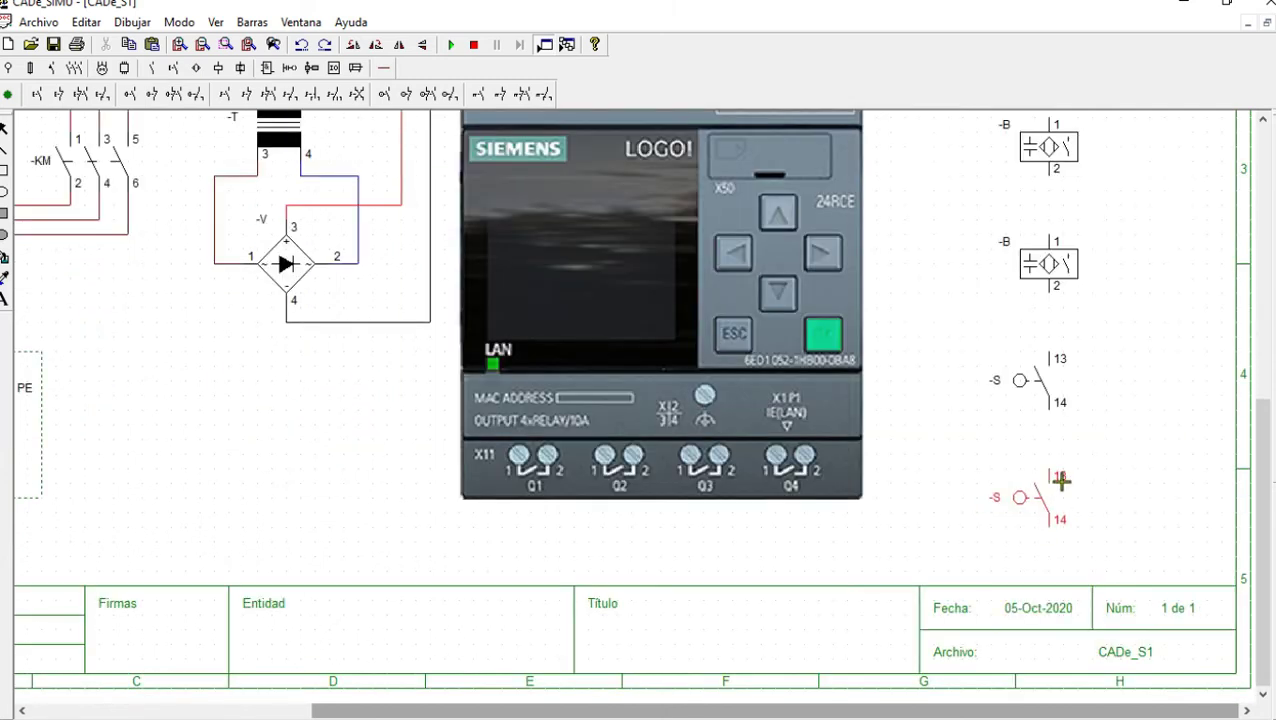
# Switch the page to a custom format with height 350 and width 250
pyautogui.click(51, 23)
pyautogui.moveTo(11, 24)
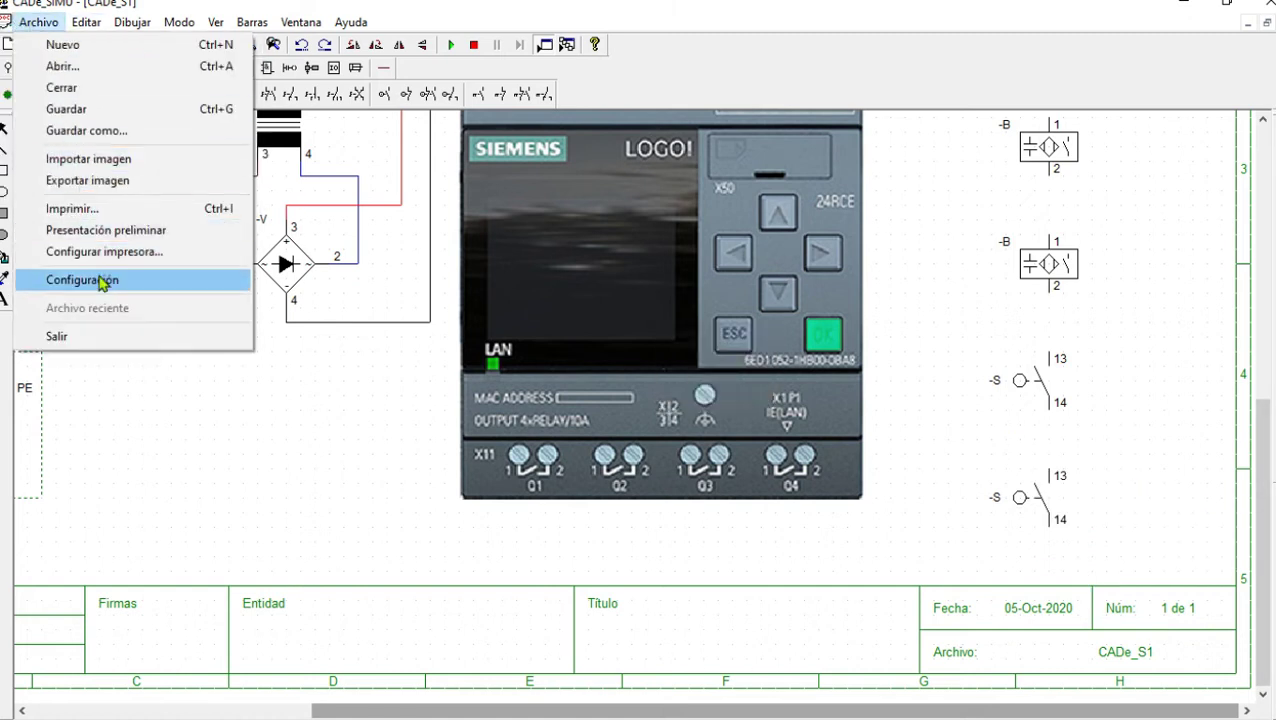
pyautogui.click(101, 281)
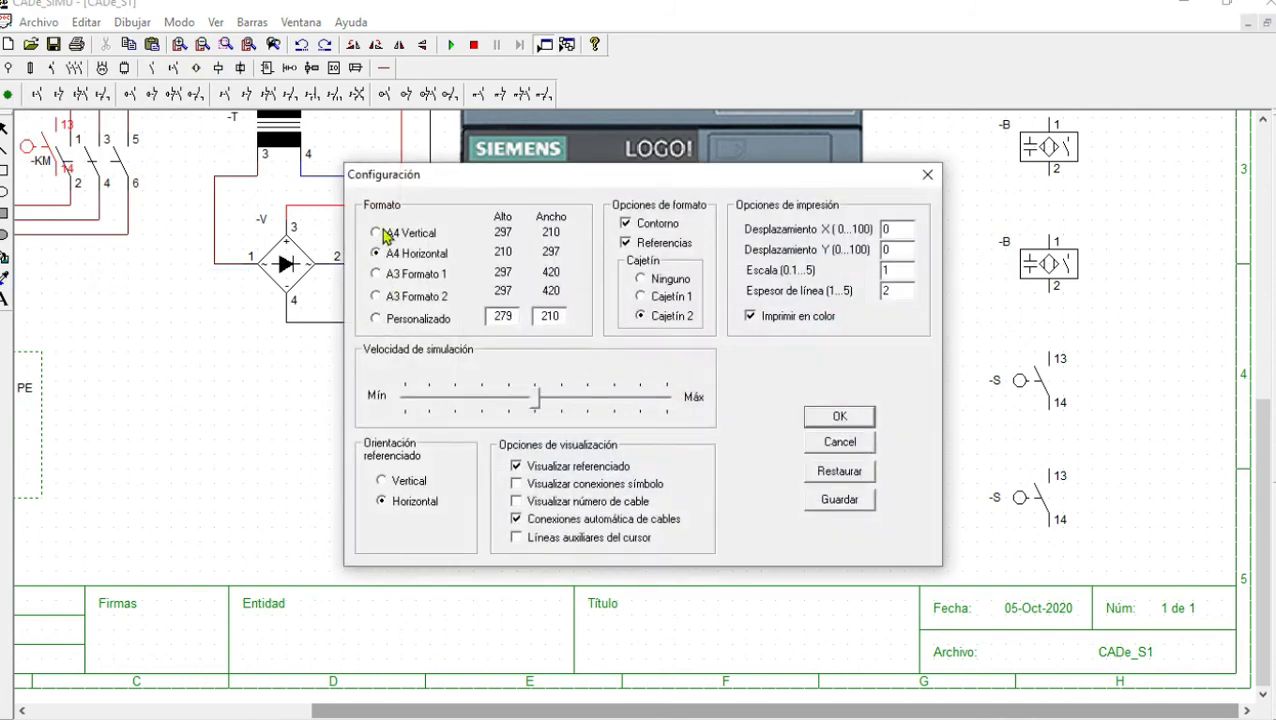
pyautogui.click(376, 319)
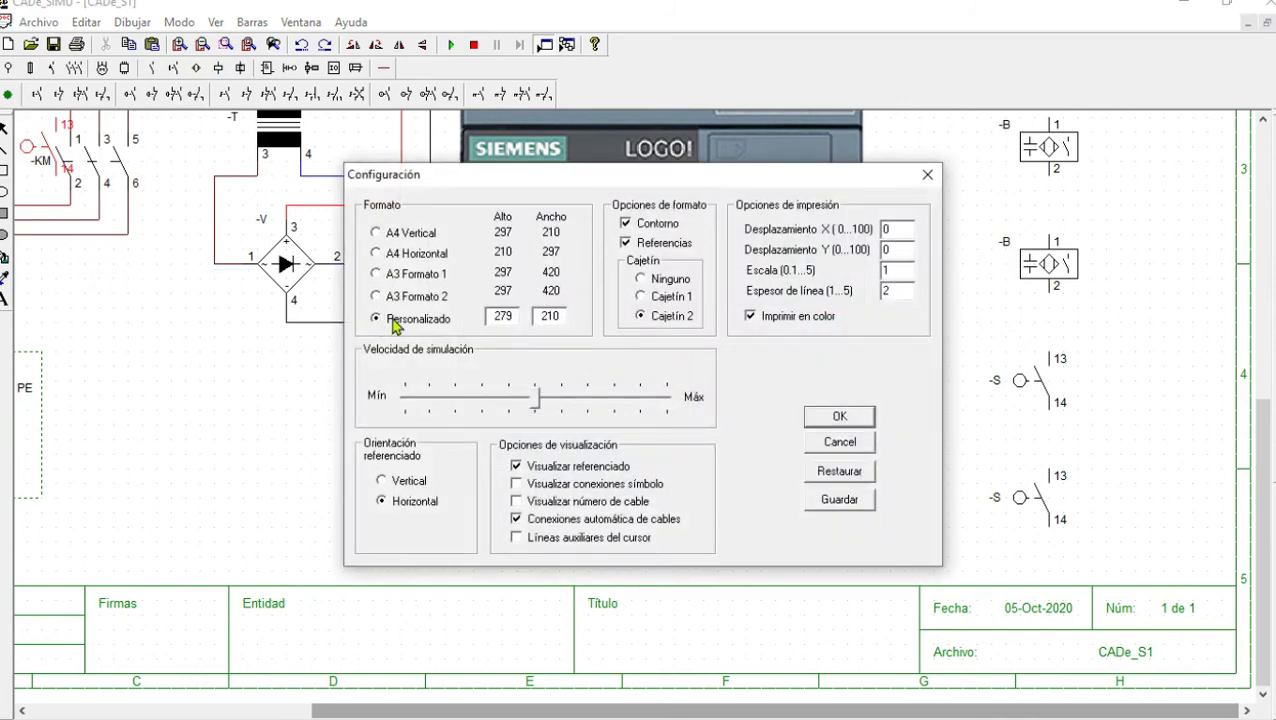
pyautogui.doubleClick(511, 317)
pyautogui.write('25')
pyautogui.click(840, 416)
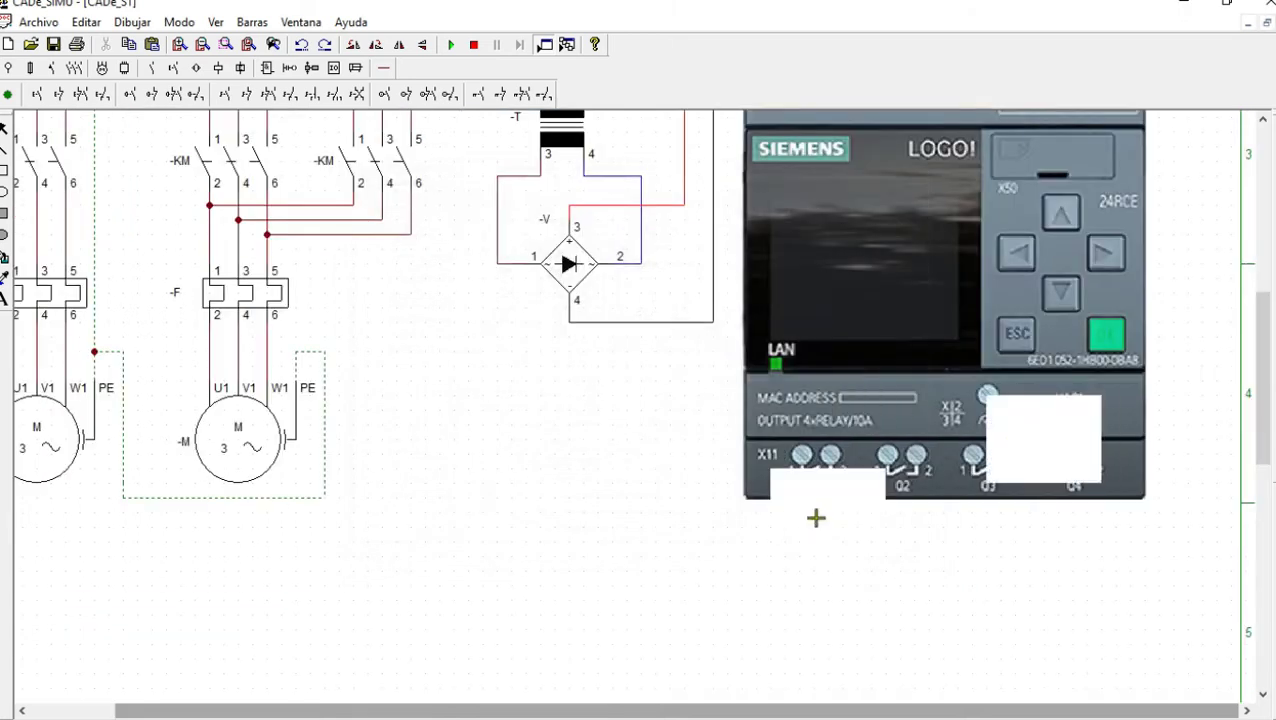
pyautogui.scroll(5, 874, 660)
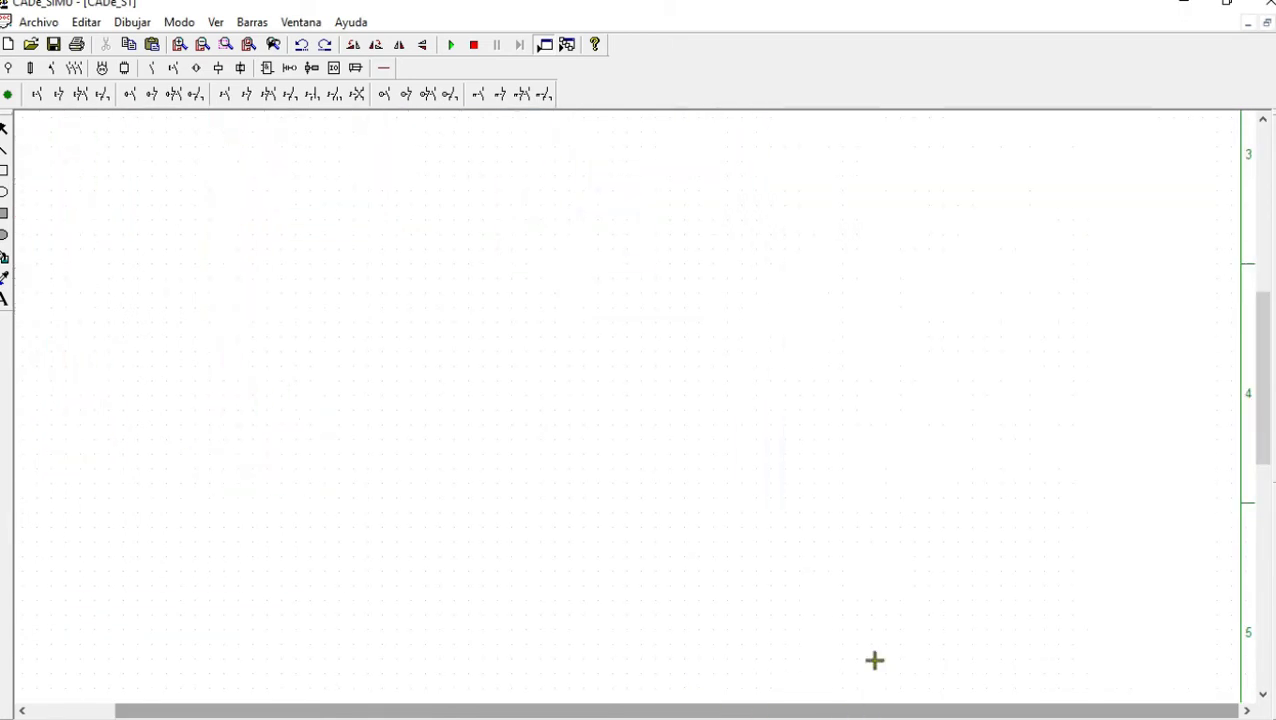
pyautogui.scroll(-3, 903, 573)
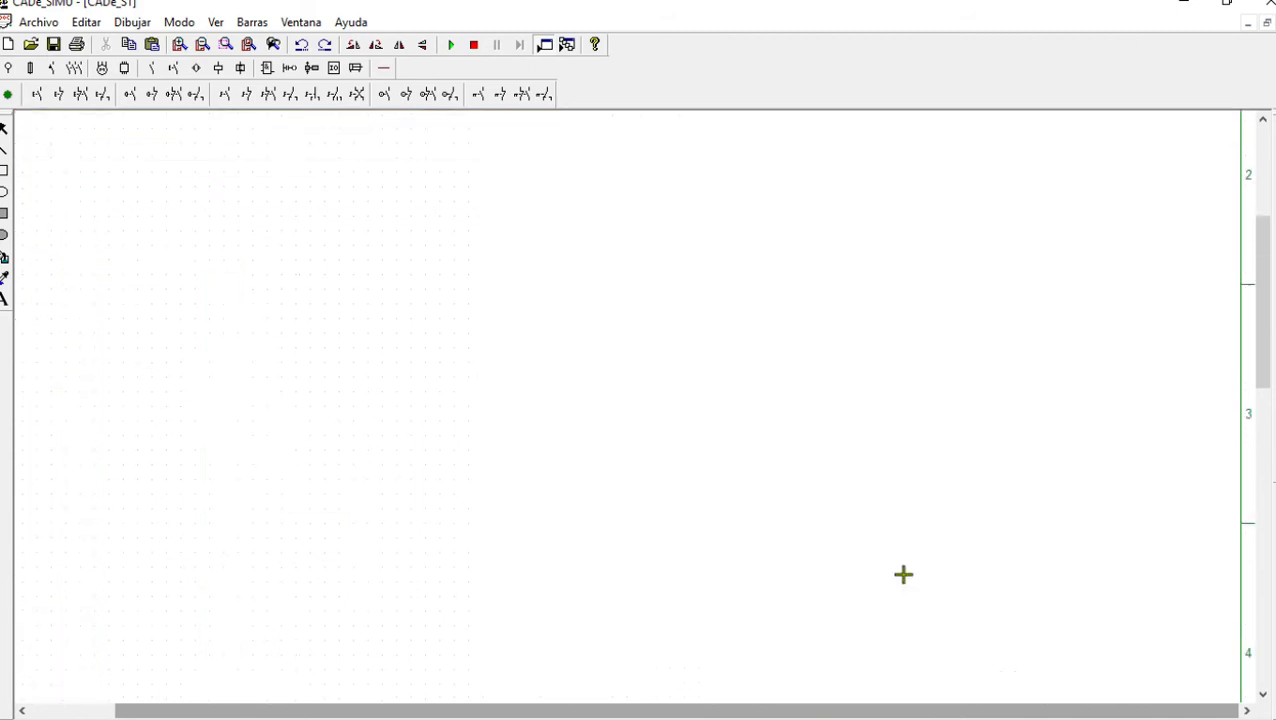
pyautogui.hscroll(-2, 870, 716)
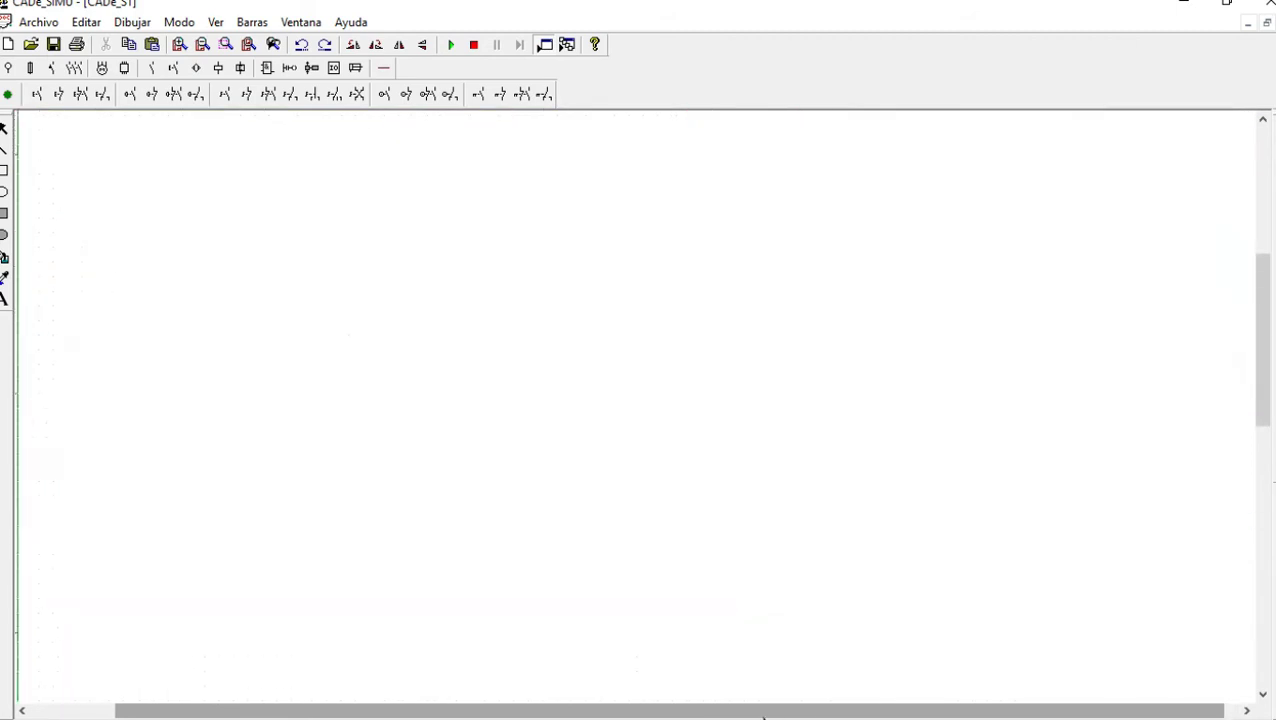
# Enlarge the width of the custom page format so the sheet extends beyond the sensor column
pyautogui.click(38, 22)
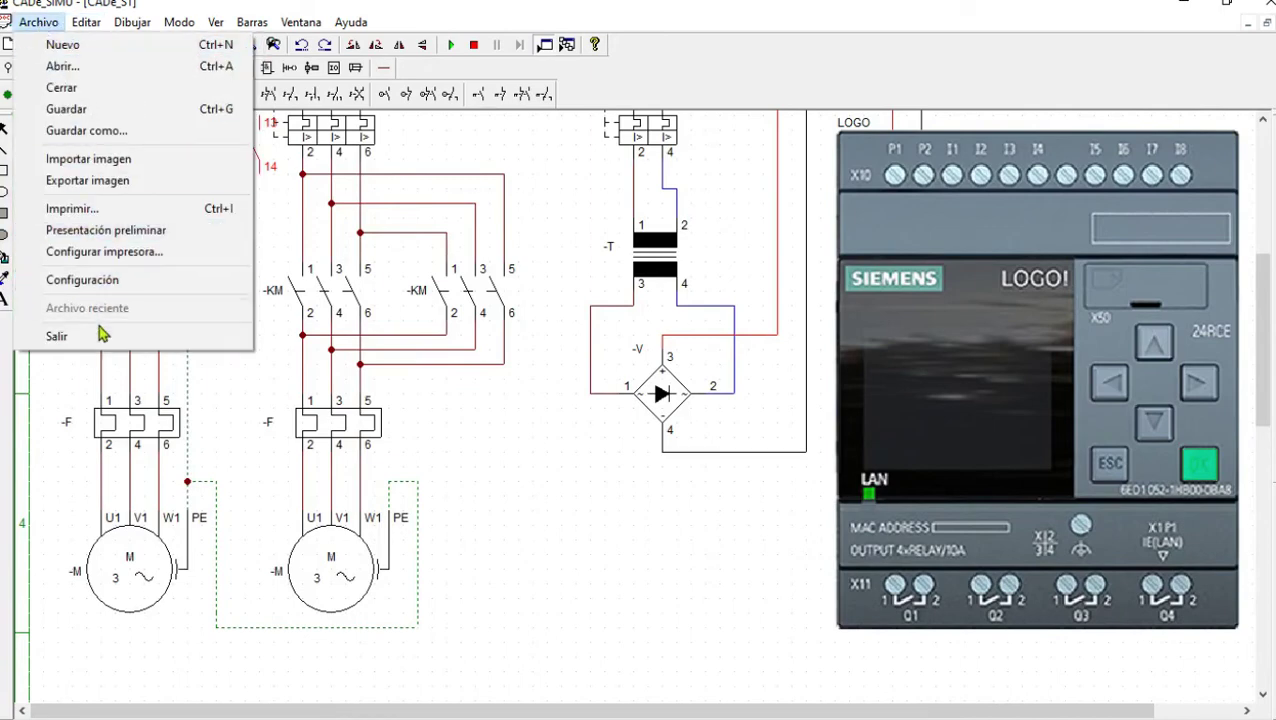
pyautogui.click(105, 280)
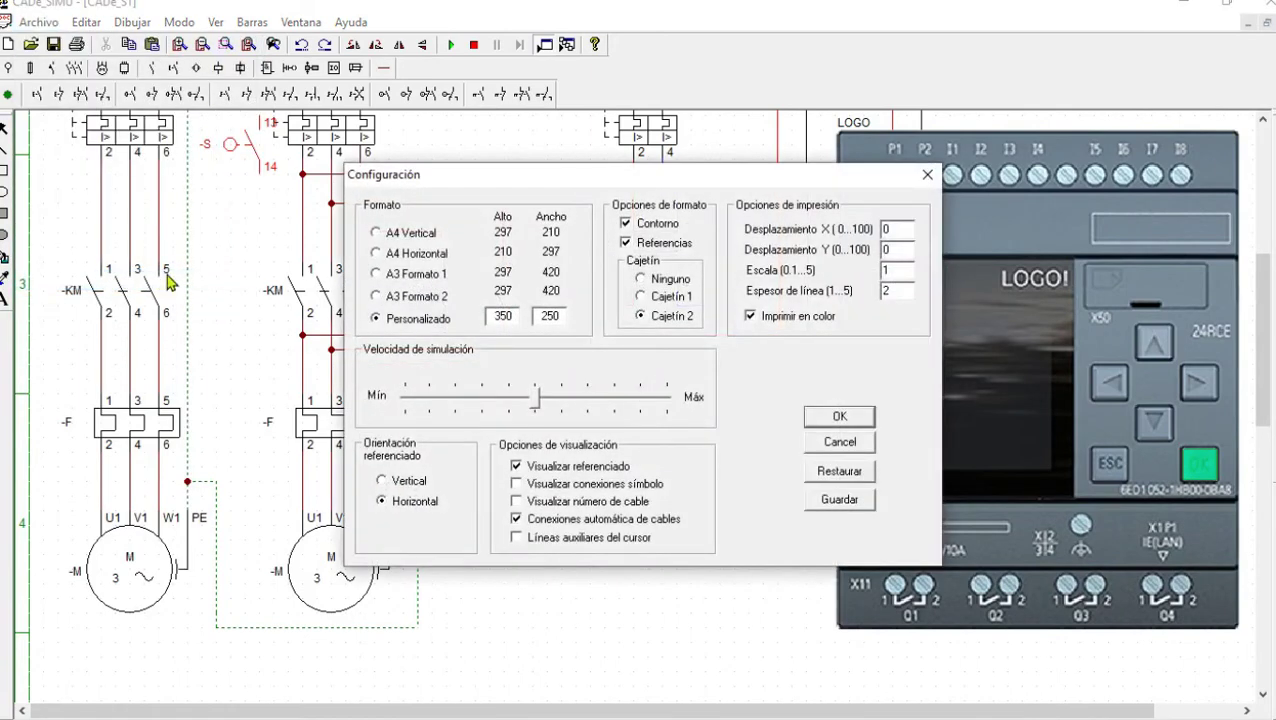
pyautogui.doubleClick(555, 315)
pyautogui.click(840, 416)
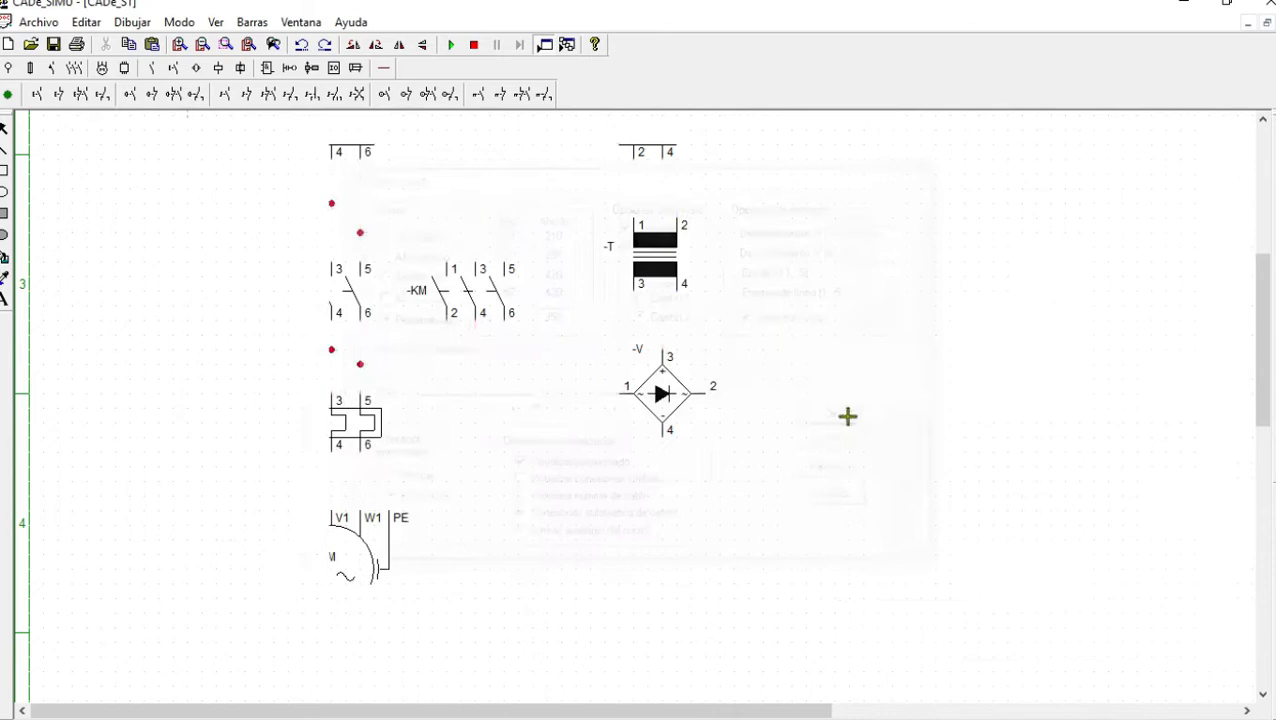
# Place a third normally open limit-switch contact below the other two and end the placement
pyautogui.moveTo(687, 715); pyautogui.dragTo(1007, 710)
pyautogui.scroll(-3, 1000, 569)
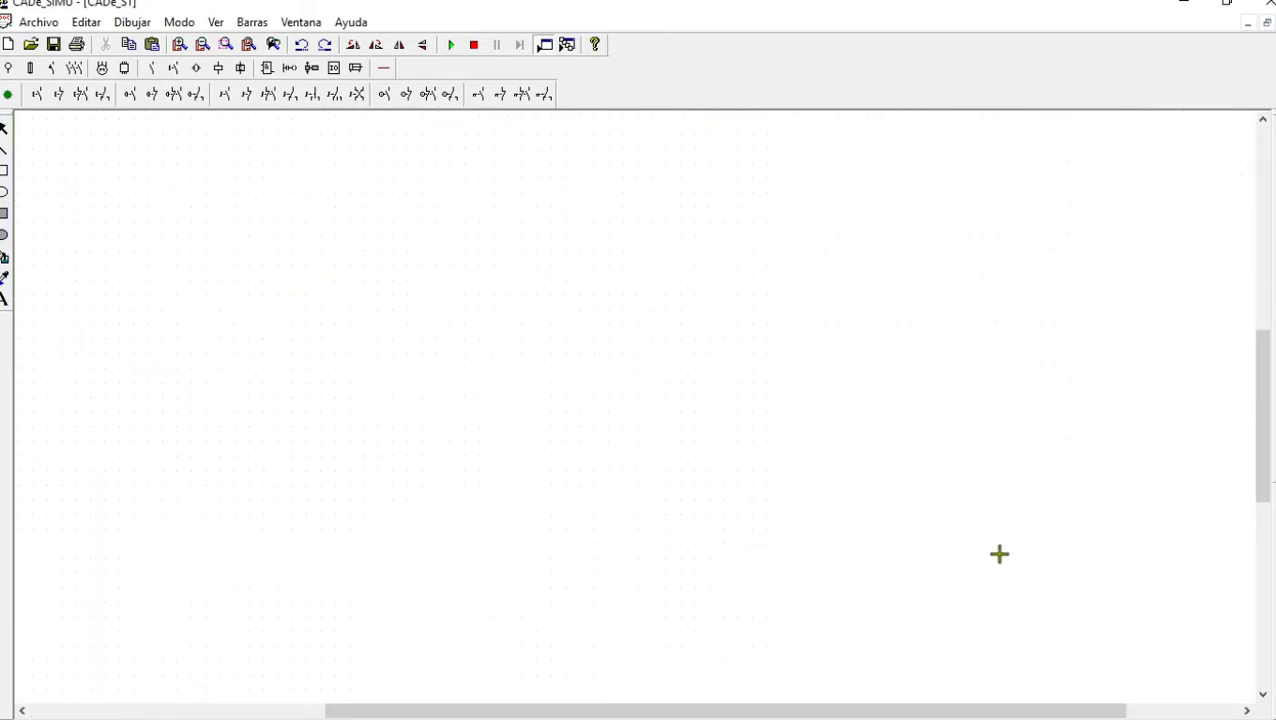
pyautogui.click(957, 232)
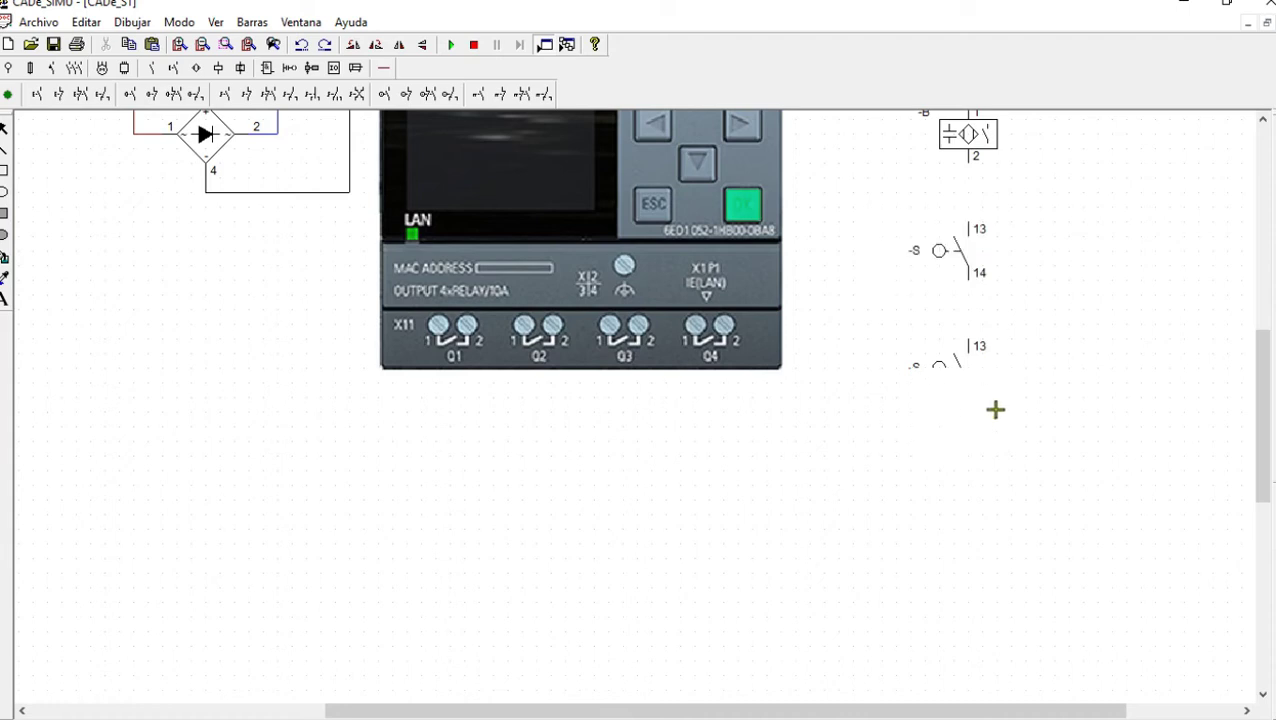
pyautogui.click(970, 461)
pyautogui.scroll(5, 1086, 491)
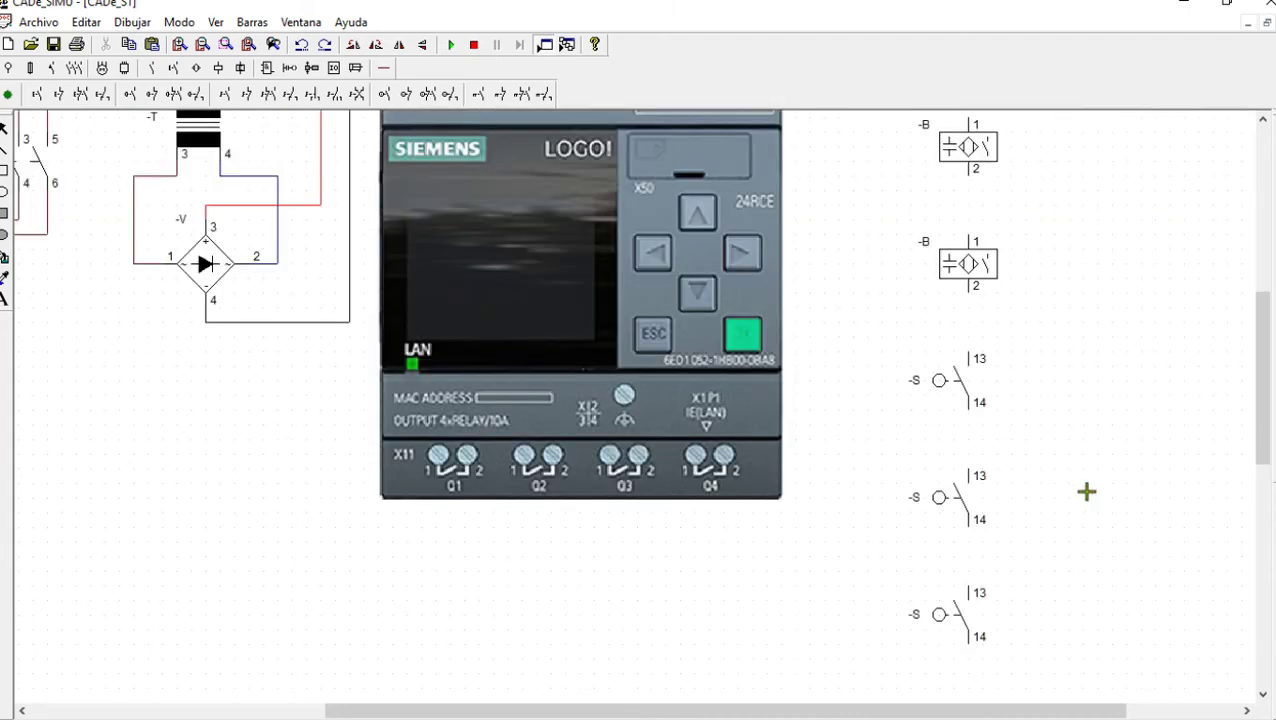
pyautogui.rightClick(1084, 490)
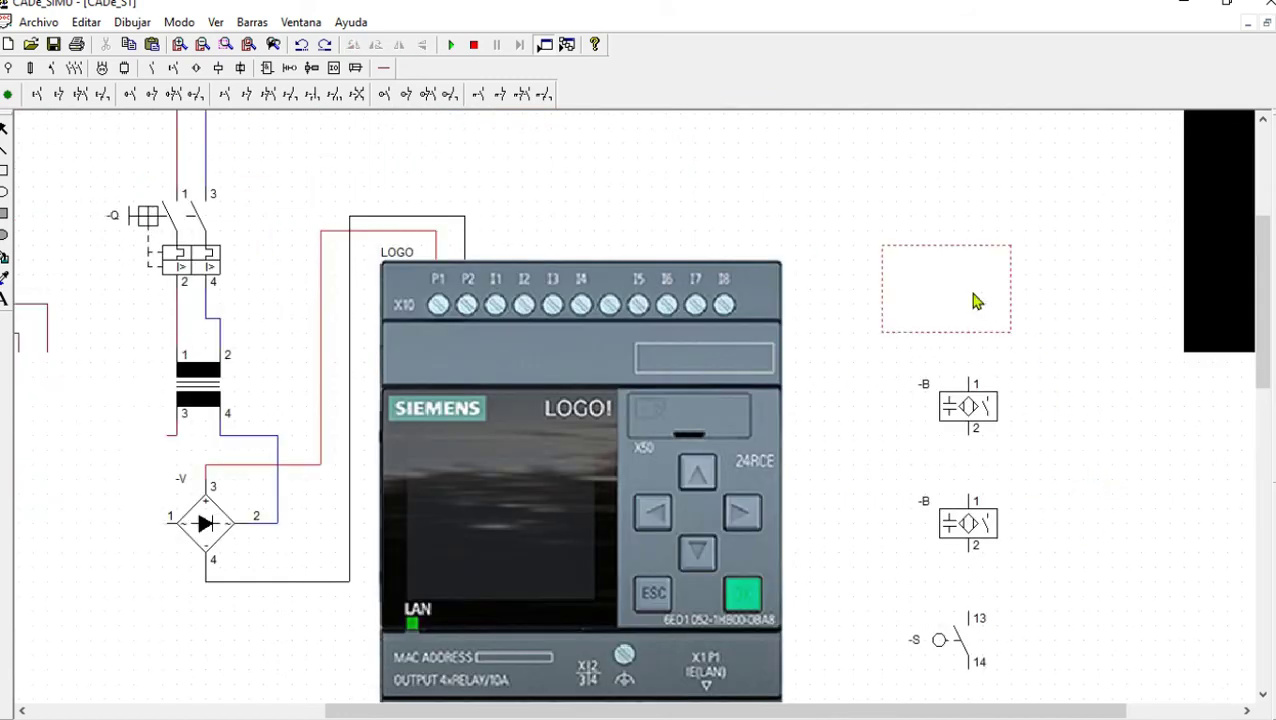
# Rename the three capacitive sensors S1, S2 and S3 in order down the column
pyautogui.doubleClick(974, 296)
pyautogui.moveTo(605, 283); pyautogui.dragTo(572, 285)
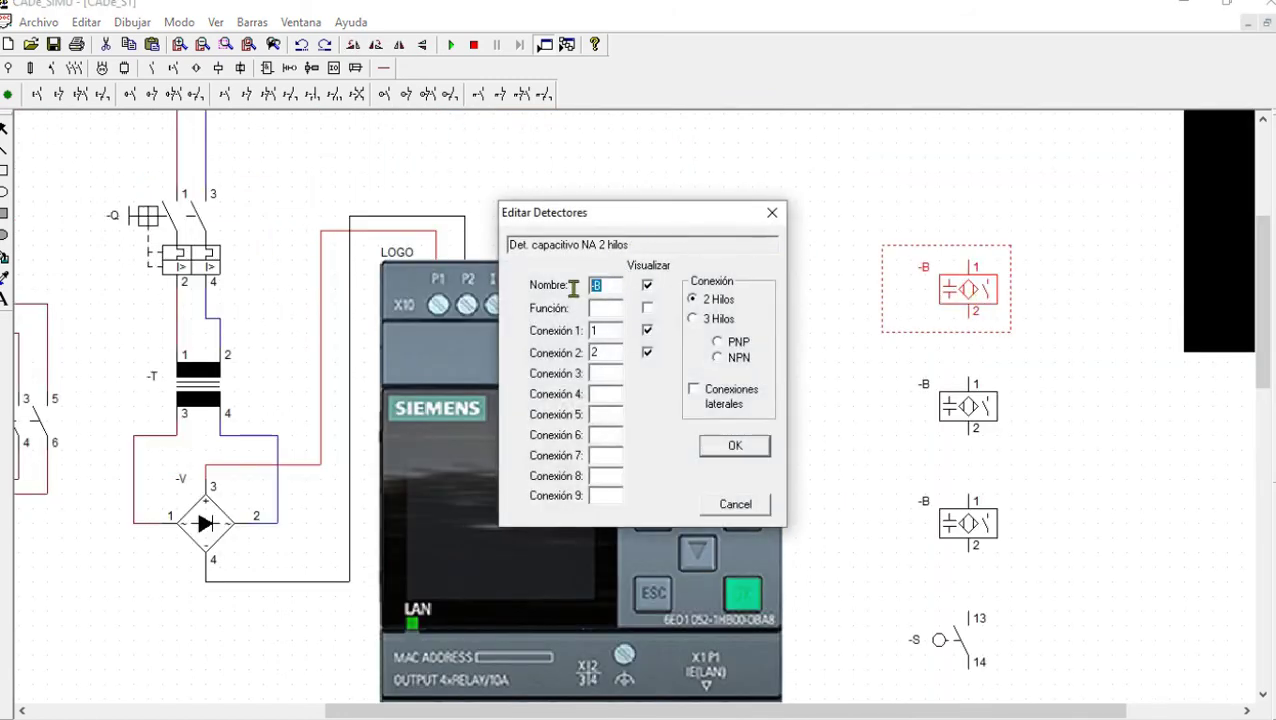
pyautogui.write('S1')
pyautogui.click(735, 446)
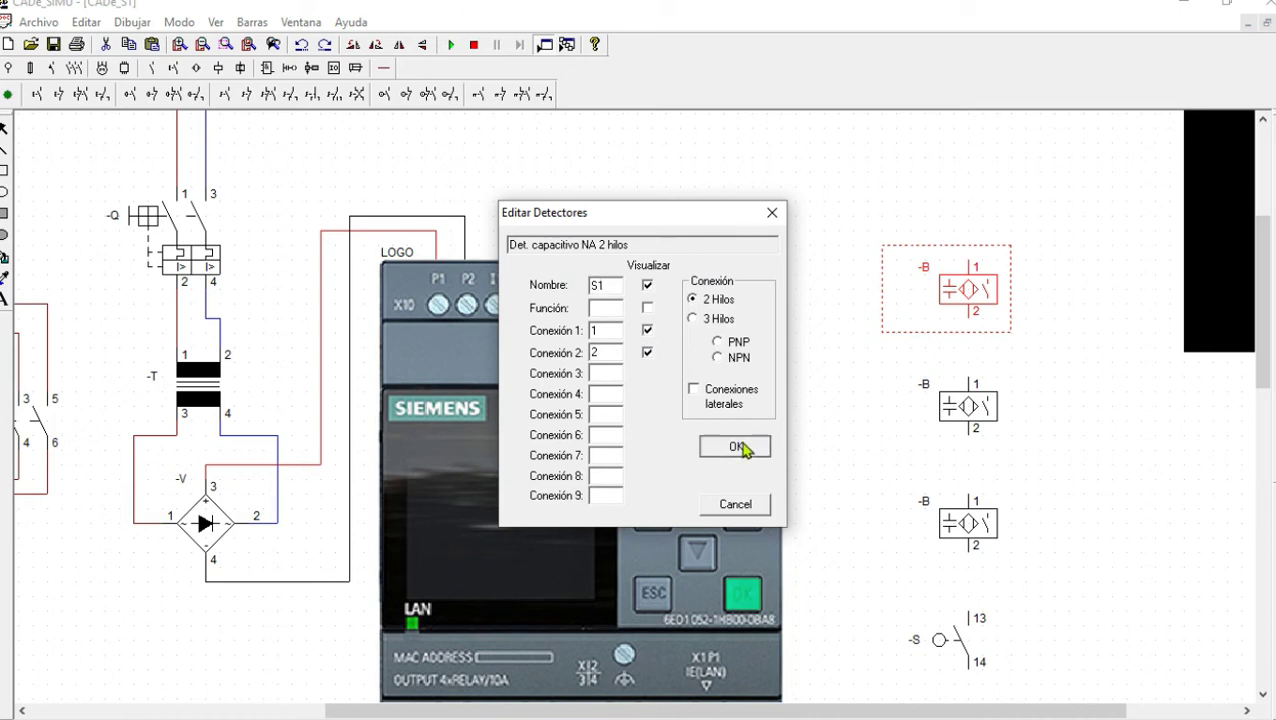
pyautogui.doubleClick(964, 401)
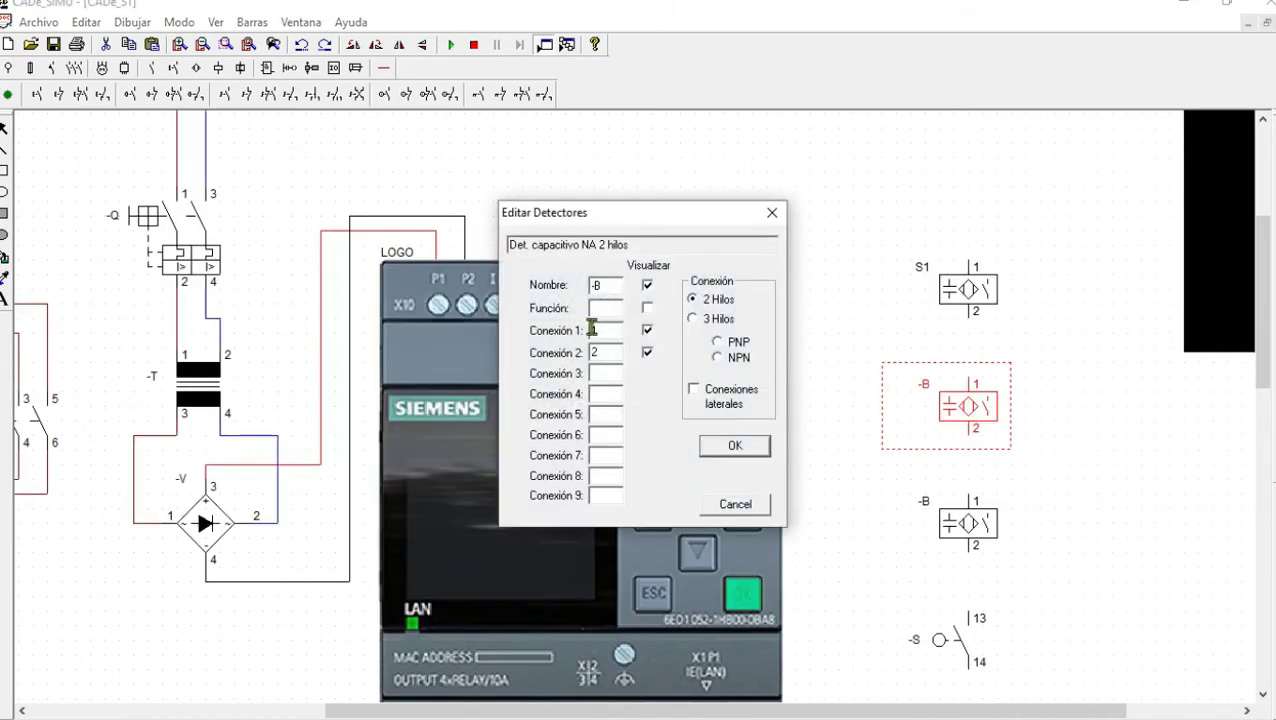
pyautogui.doubleClick(606, 285)
pyautogui.write('S2')
pyautogui.click(762, 448)
pyautogui.doubleClick(980, 522)
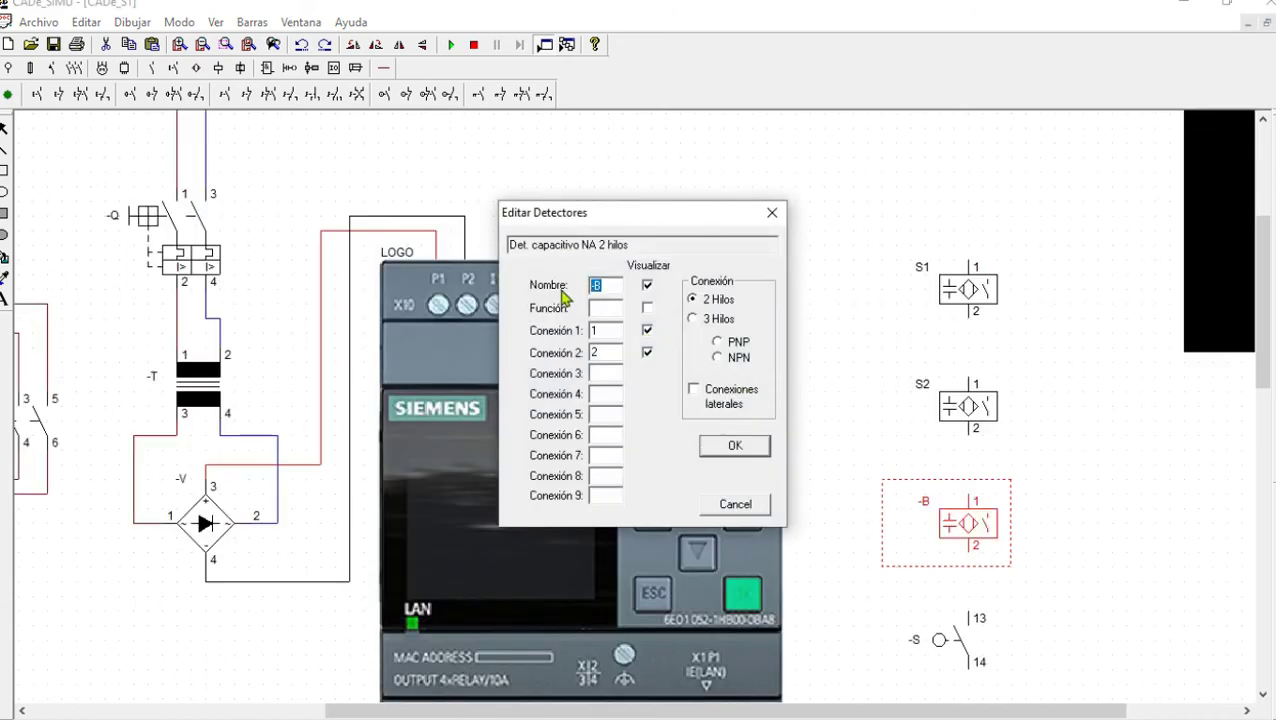
pyautogui.write('S3')
pyautogui.click(752, 450)
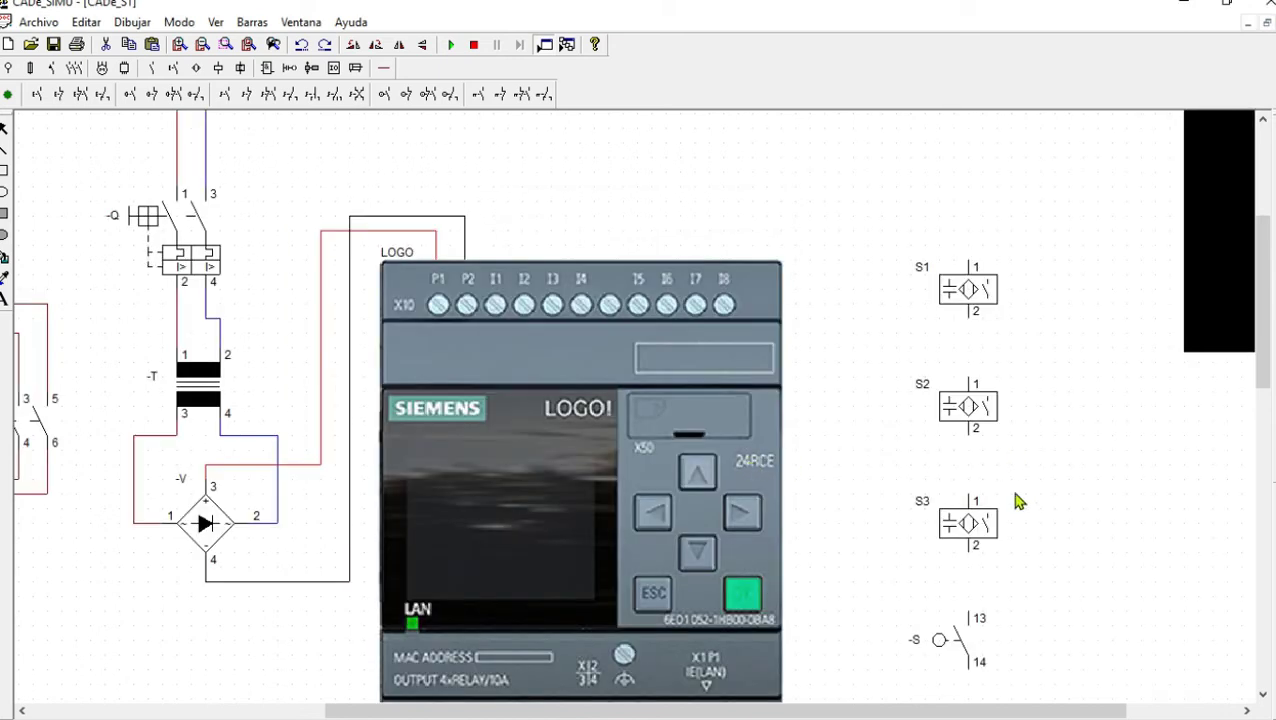
# Rename the upper two limit-switch contacts S4 and S5
pyautogui.scroll(-3, 1017, 510)
pyautogui.doubleClick(983, 510)
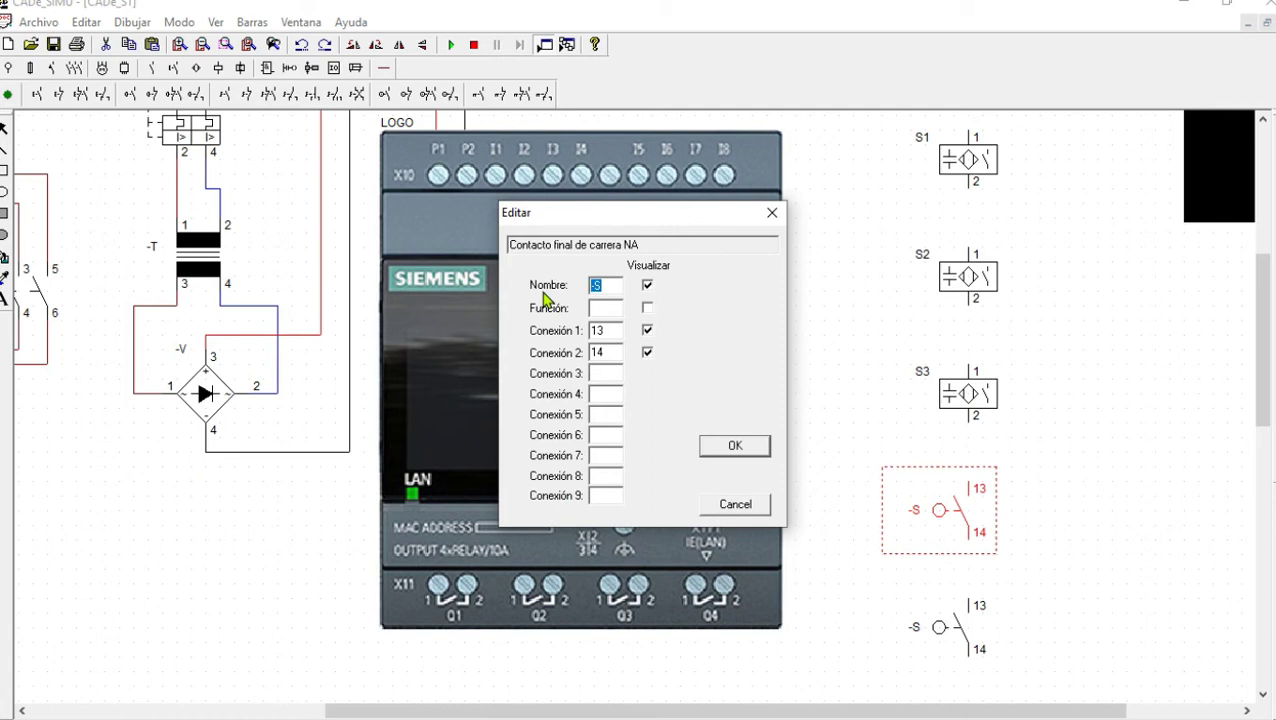
pyautogui.write('S')
pyautogui.click(753, 454)
pyautogui.scroll(-6, 995, 410)
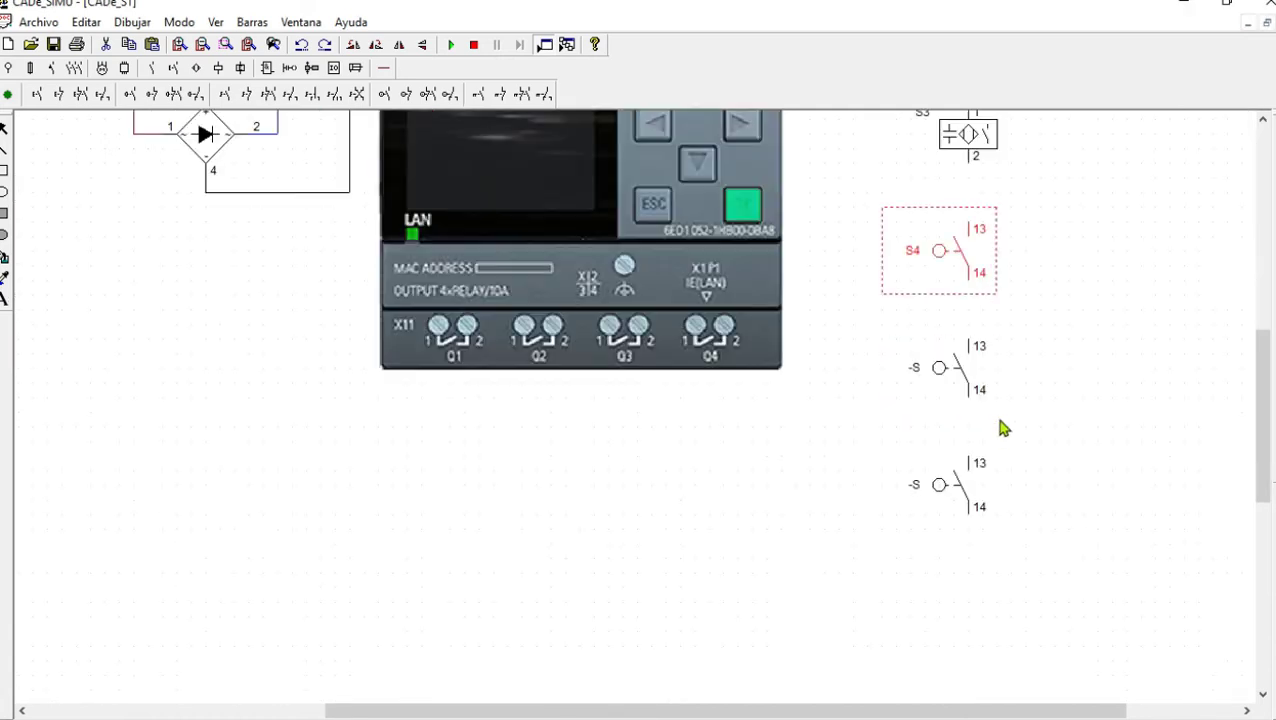
pyautogui.doubleClick(977, 371)
pyautogui.moveTo(610, 287); pyautogui.dragTo(566, 289)
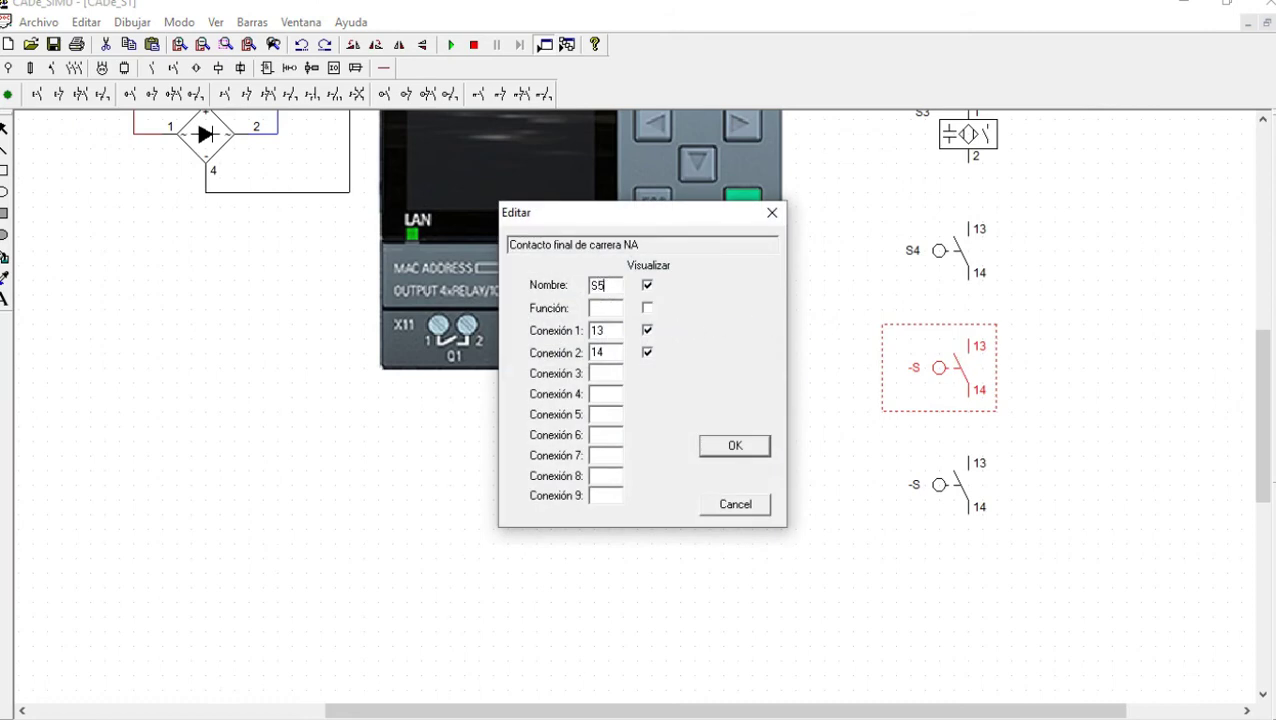
pyautogui.click(745, 445)
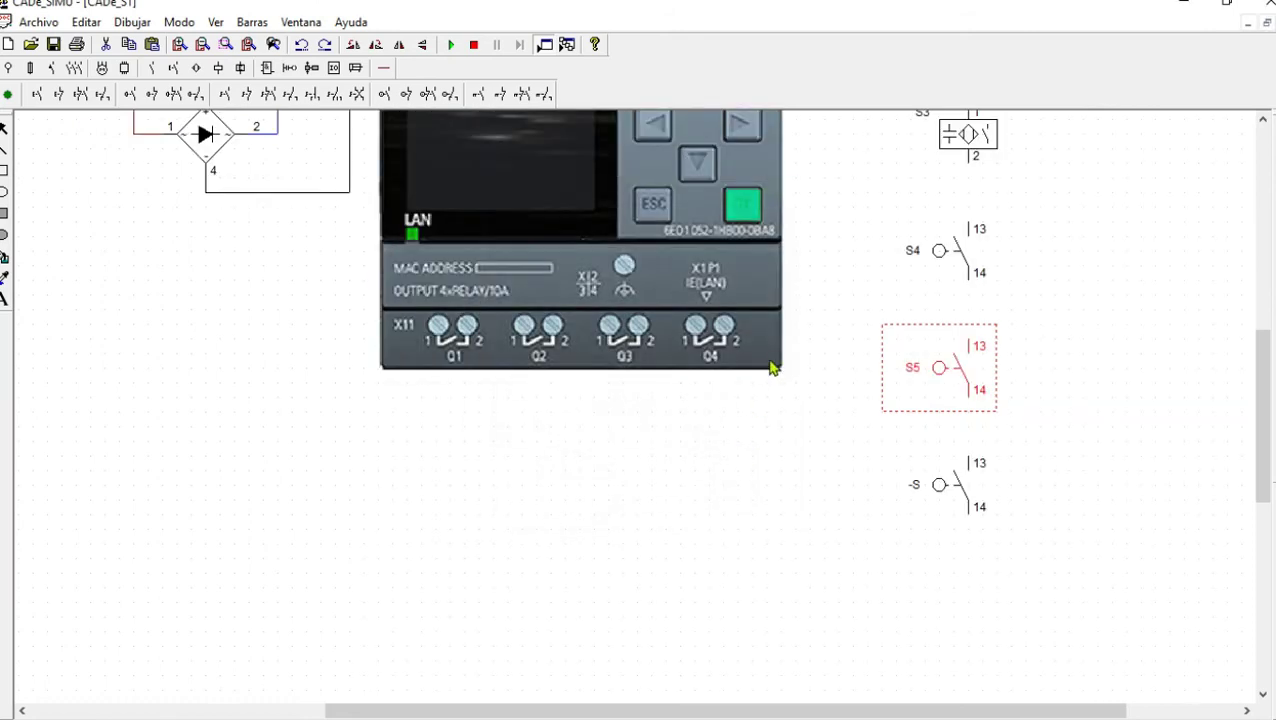
# Rename the lowest limit-switch contact in the column S6
pyautogui.doubleClick(988, 503)
pyautogui.moveTo(614, 285); pyautogui.dragTo(566, 298)
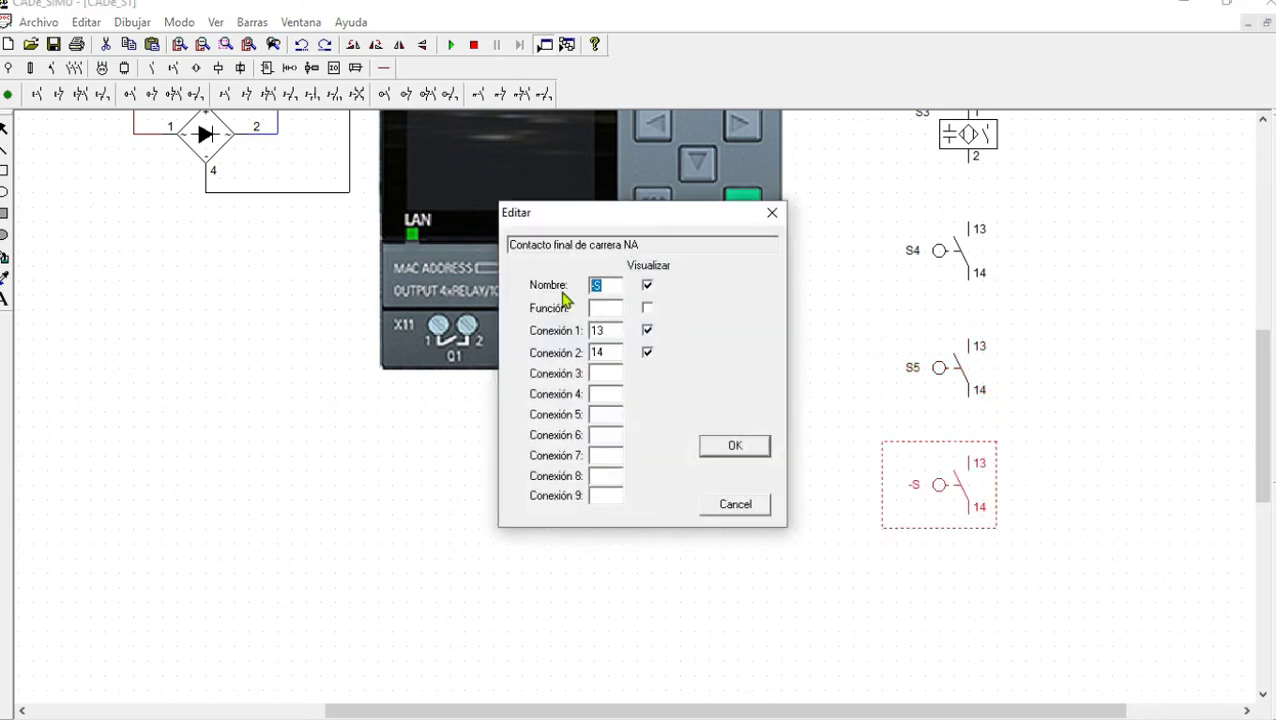
pyautogui.write('S')
pyautogui.click(647, 330)
pyautogui.click(735, 447)
pyautogui.scroll(2, 1060, 457)
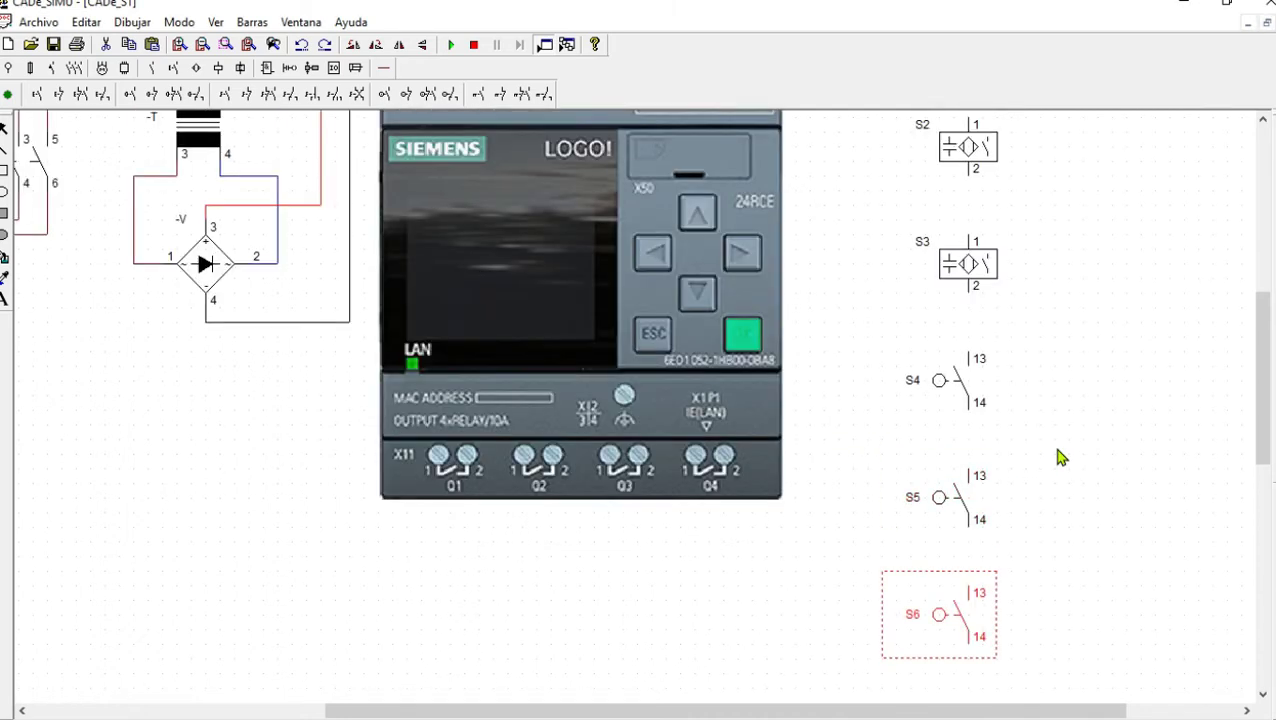
# Examine the LOGO! controller's input and output terminals alongside the column of sensors and limit switches
pyautogui.scroll(4, 1060, 457)
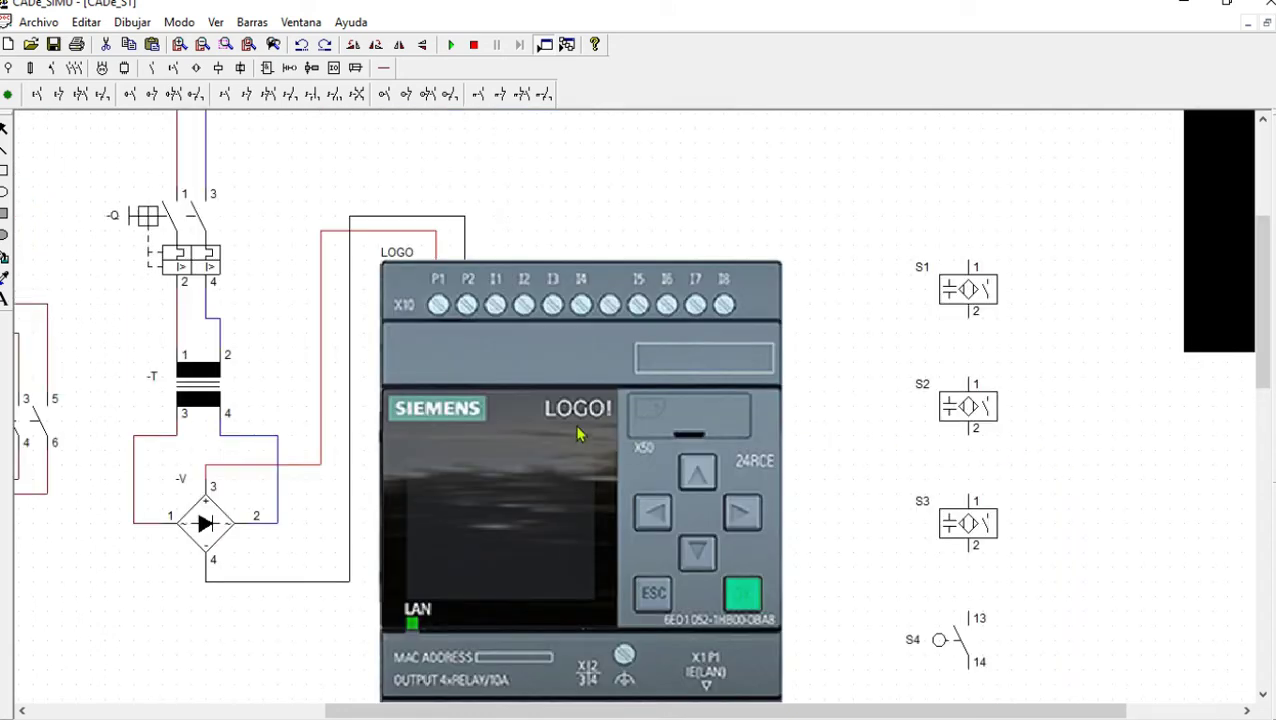
pyautogui.scroll(-2, 578, 433)
pyautogui.scroll(2, 600, 325)
pyautogui.scroll(-1, 858, 340)
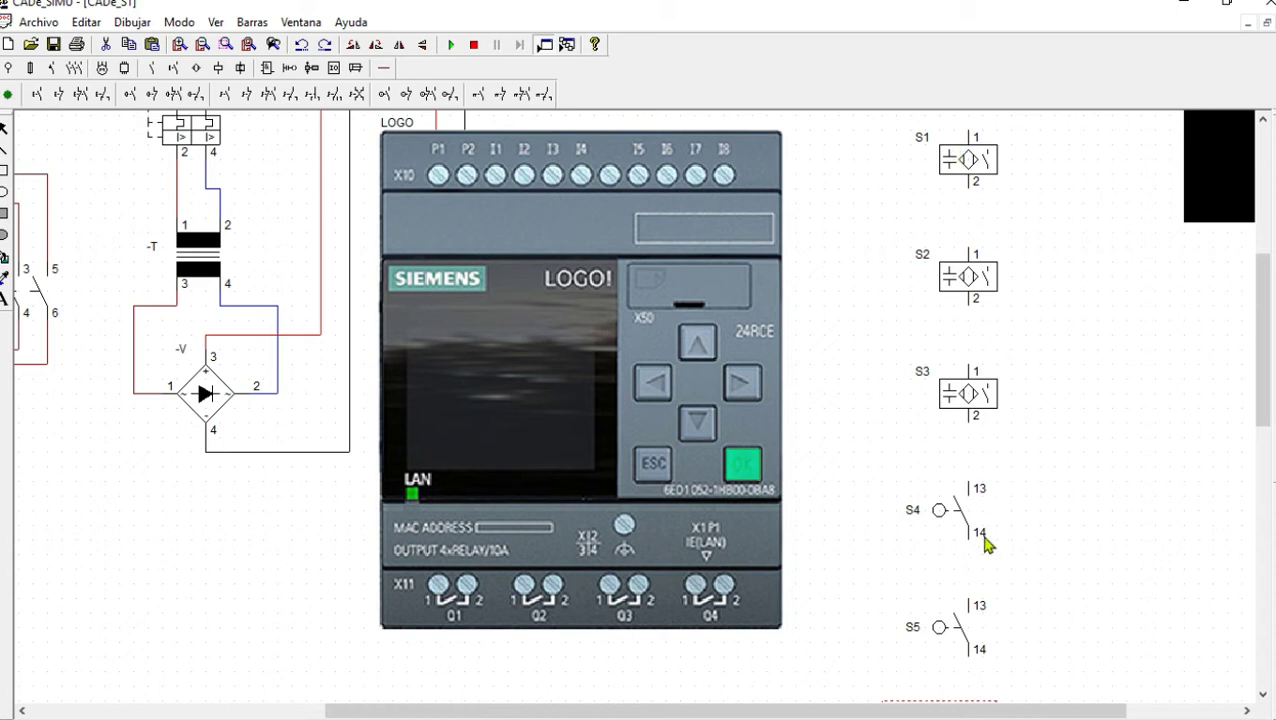
pyautogui.scroll(2, 954, 515)
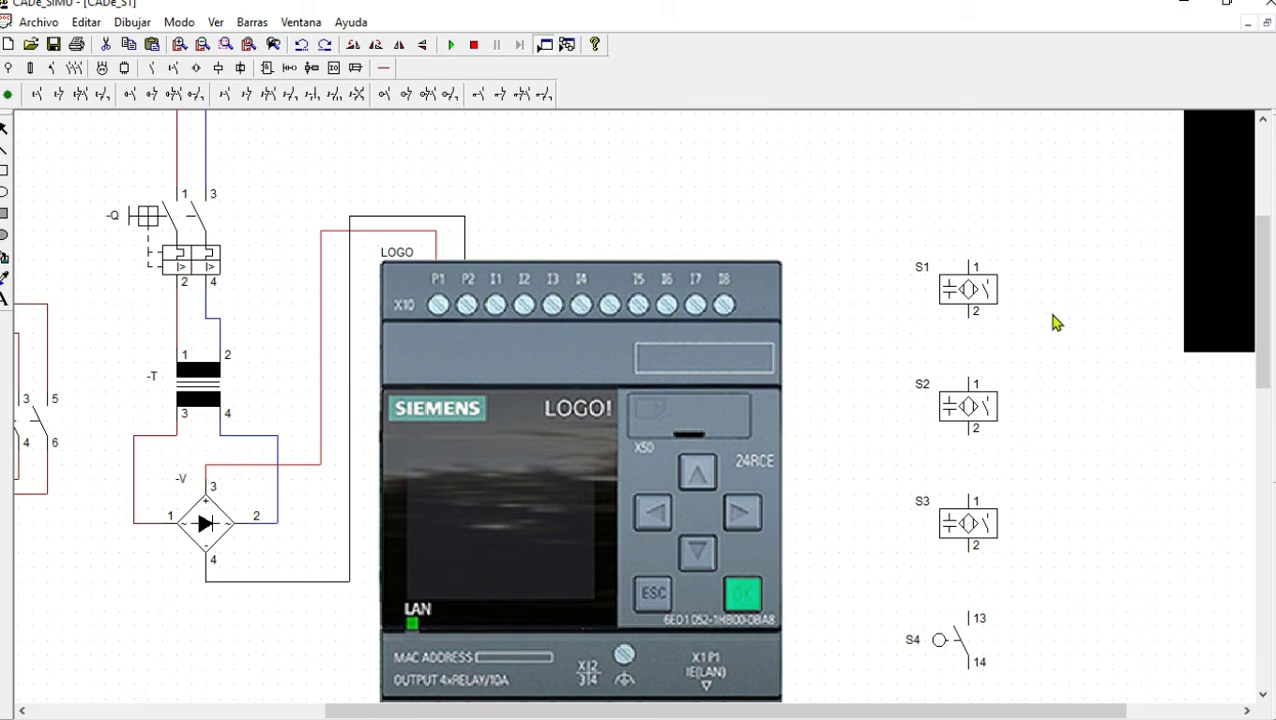
pyautogui.scroll(-3, 958, 337)
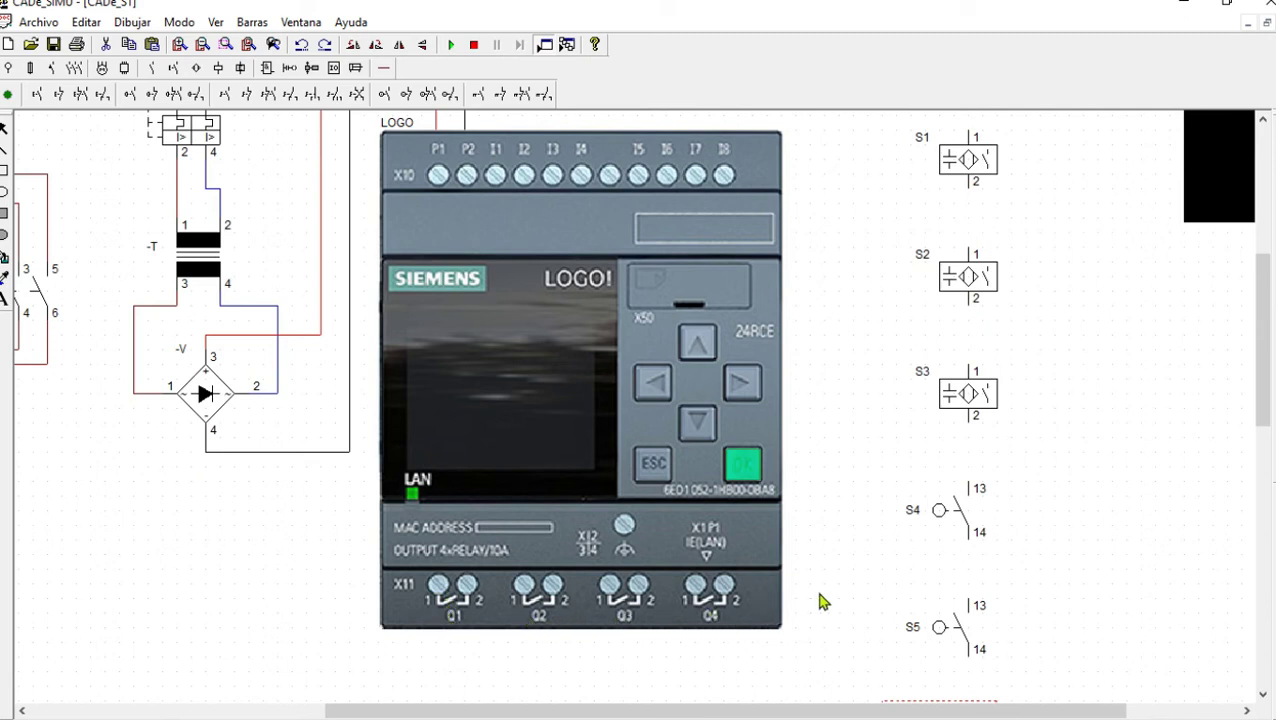
pyautogui.scroll(3, 826, 596)
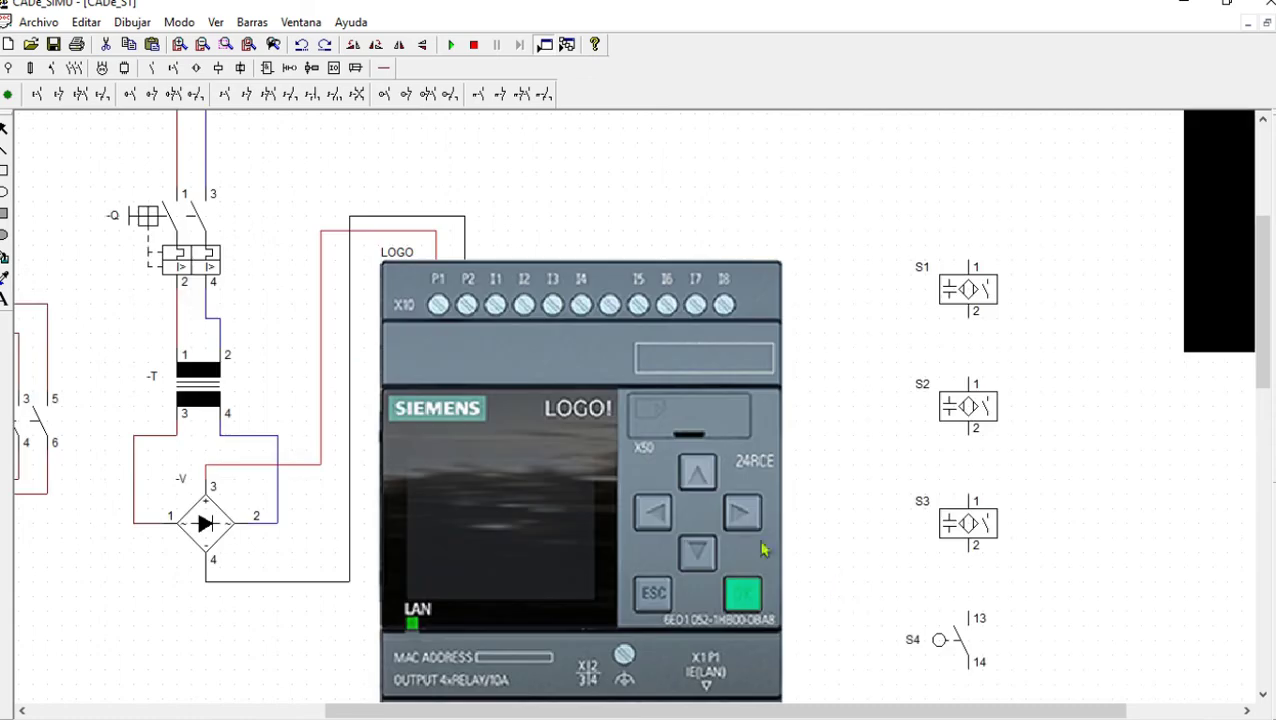
pyautogui.scroll(-3, 720, 590)
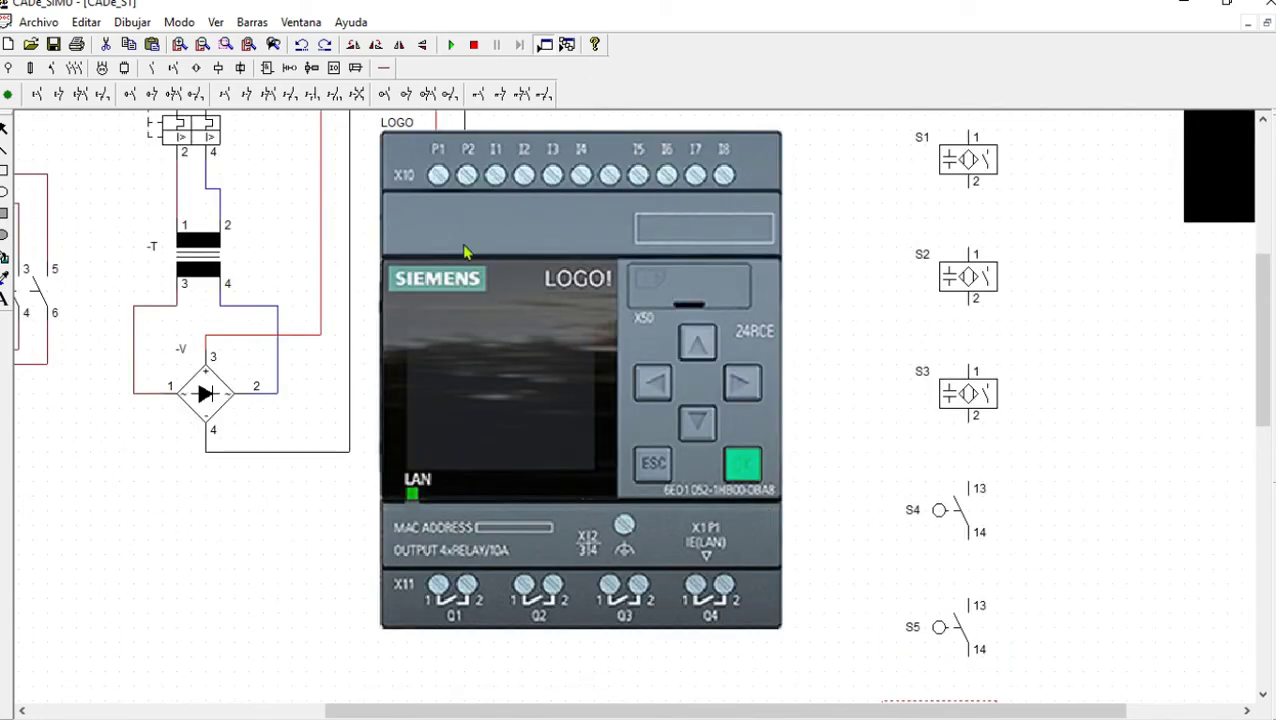
# Place three monostable coils in a row below the LOGO! outputs Q1, Q2 and Q3 and end the placement
pyautogui.click(218, 67)
pyautogui.click(8, 94)
pyautogui.scroll(-6, 538, 333)
pyautogui.click(472, 420)
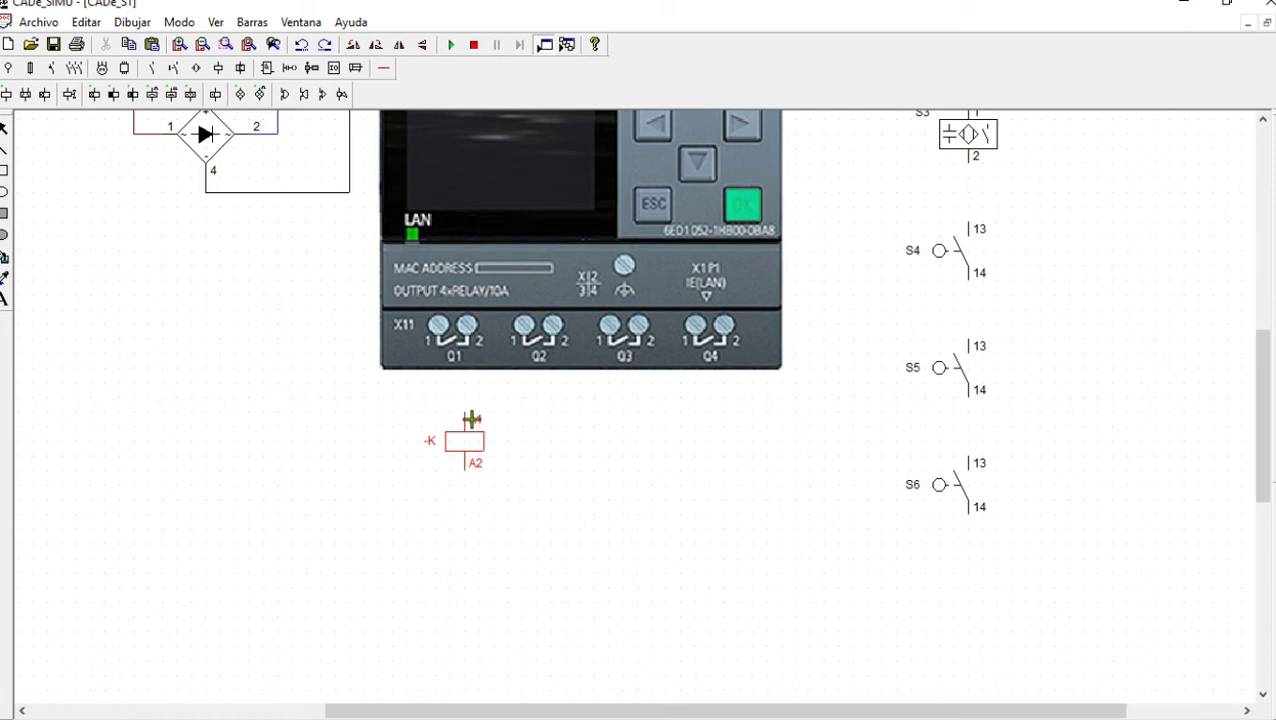
pyautogui.click(472, 420)
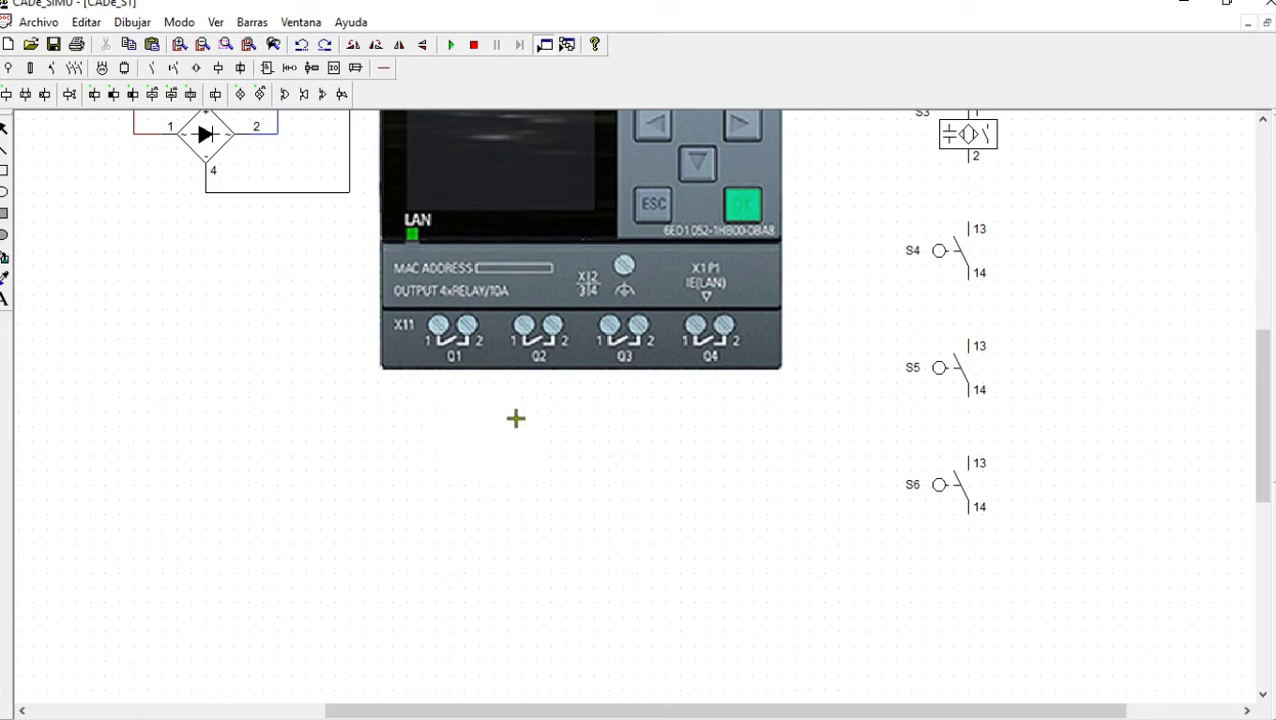
pyautogui.click(560, 415)
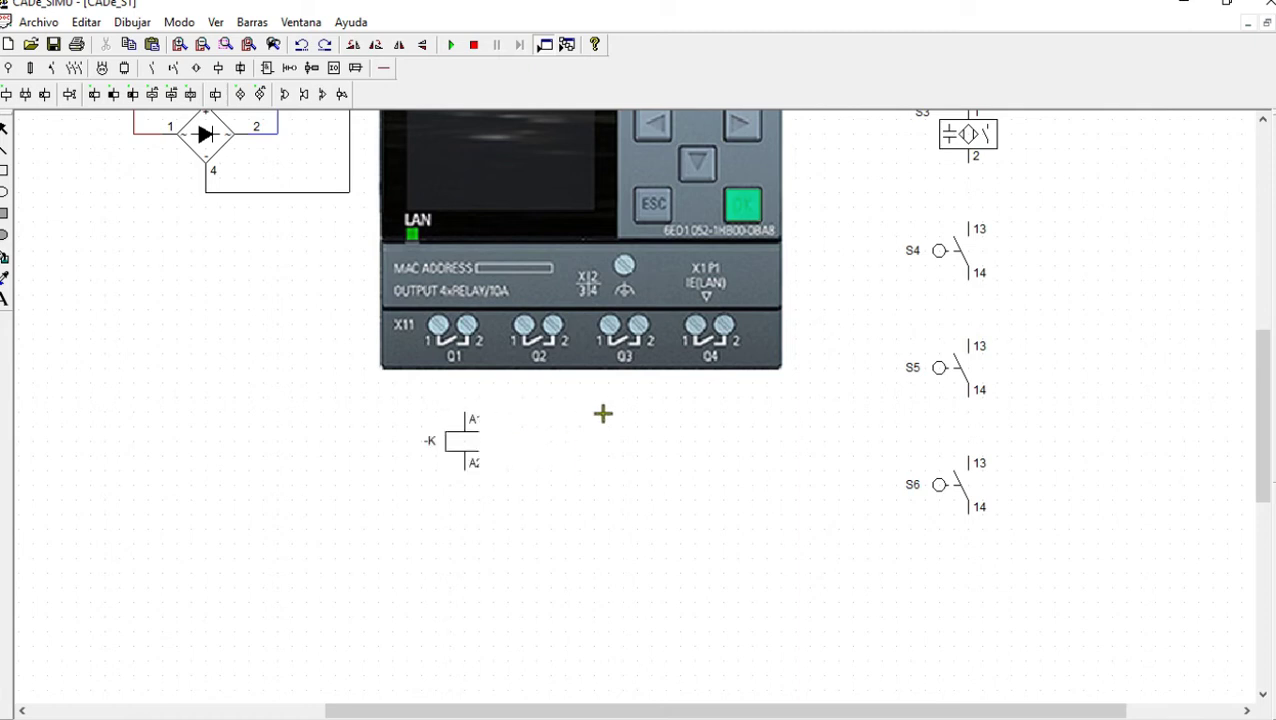
pyautogui.click(645, 415)
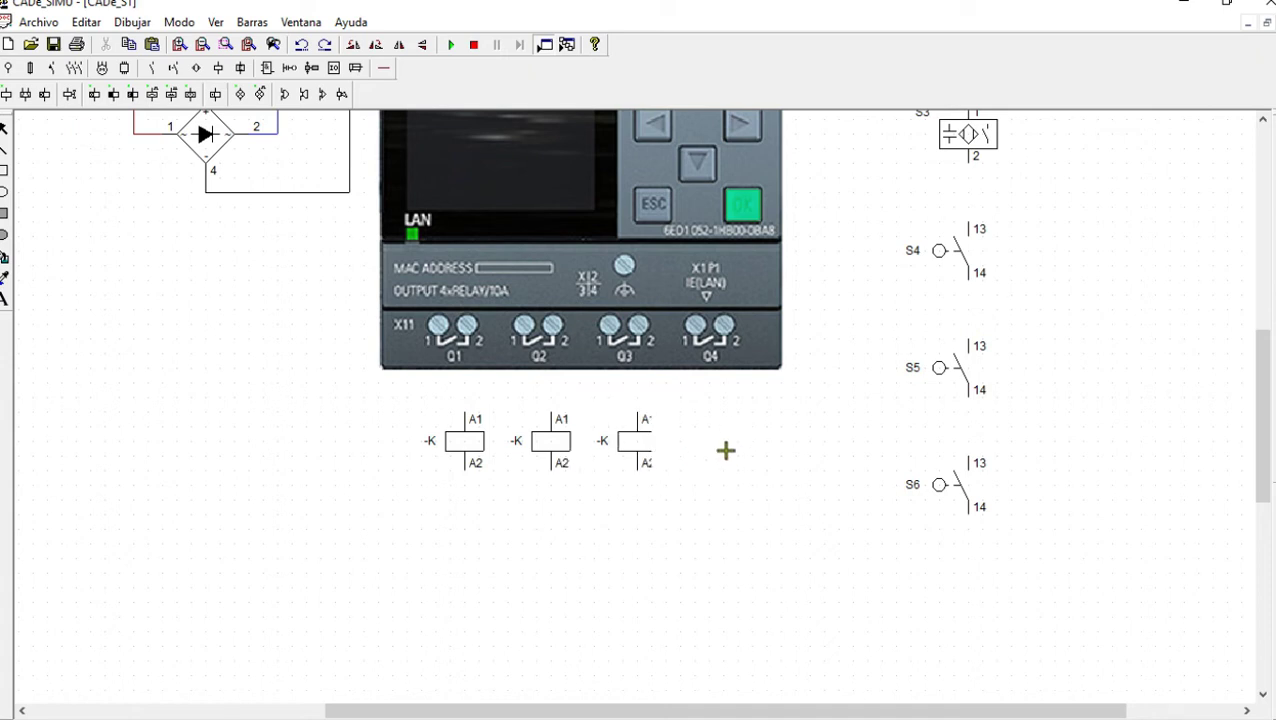
pyautogui.press('Escape')
# Rename the three coils below the LOGO! outputs -KM1, -KM2 and -KM3 in order along the row
pyautogui.doubleClick(464, 450)
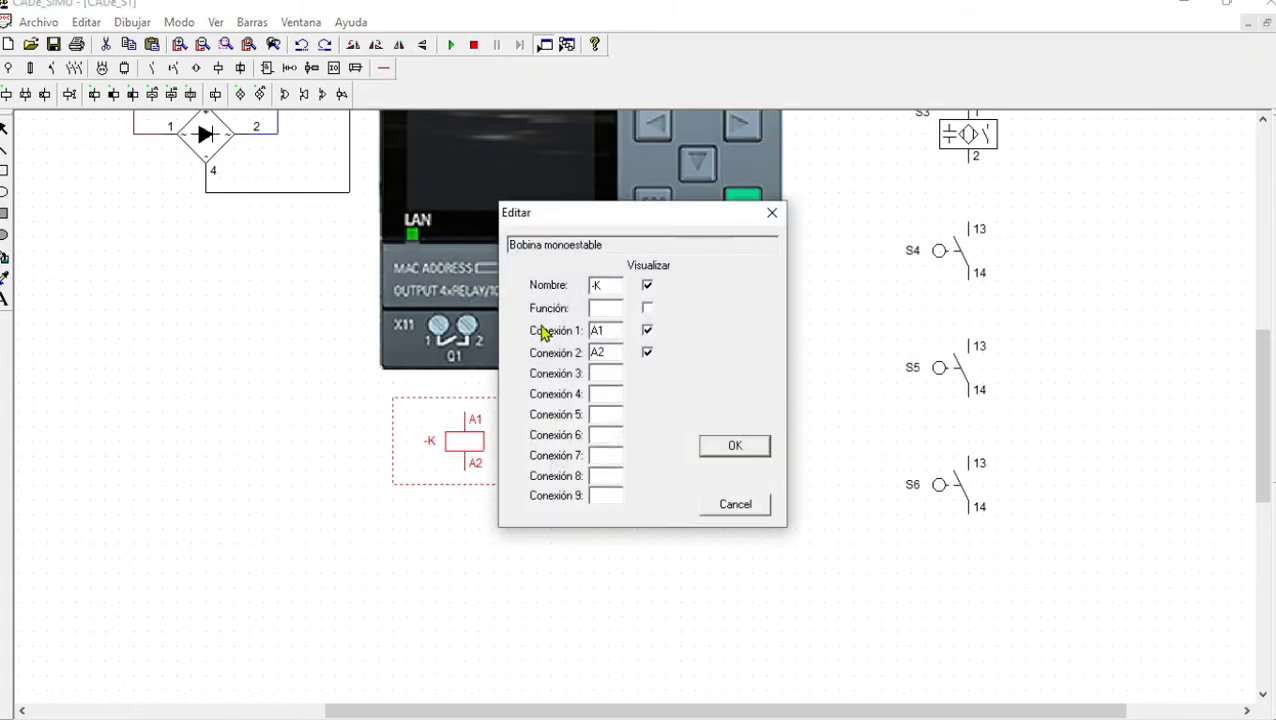
pyautogui.click(613, 284)
pyautogui.write('M1')
pyautogui.click(752, 452)
pyautogui.moveTo(567, 461); pyautogui.dragTo(563, 449)
pyautogui.doubleClick(563, 449)
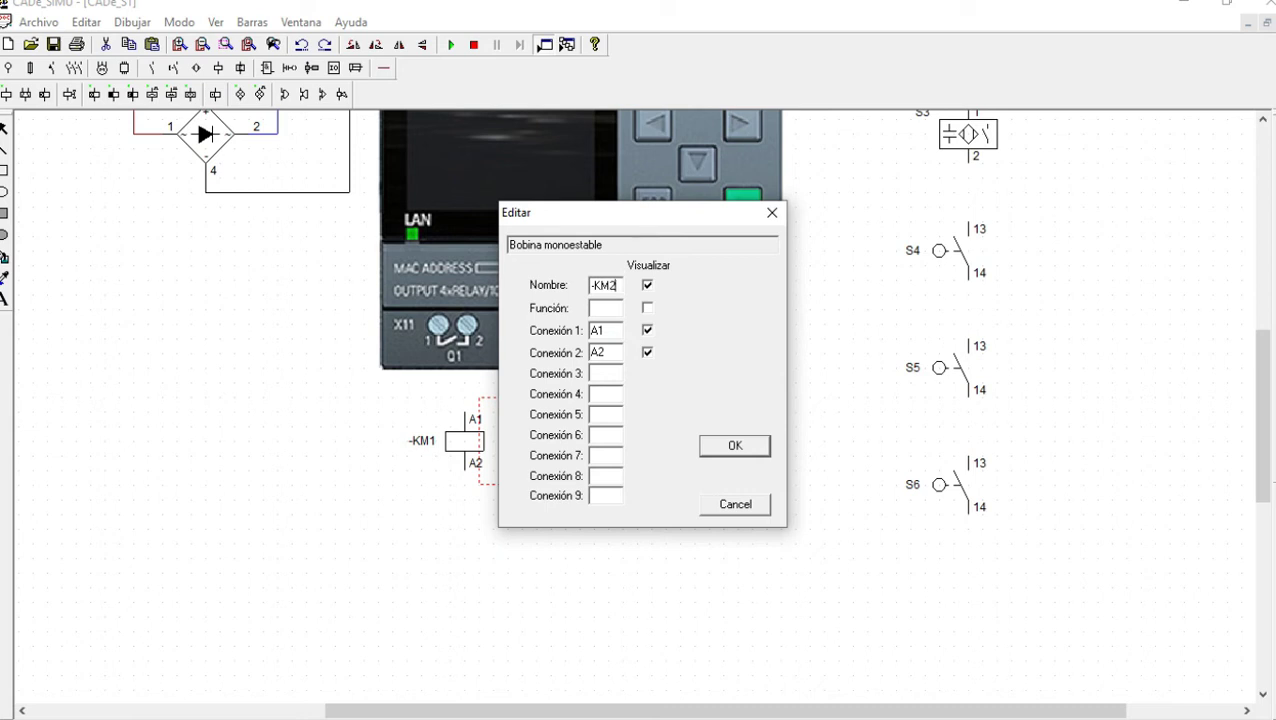
pyautogui.click(735, 446)
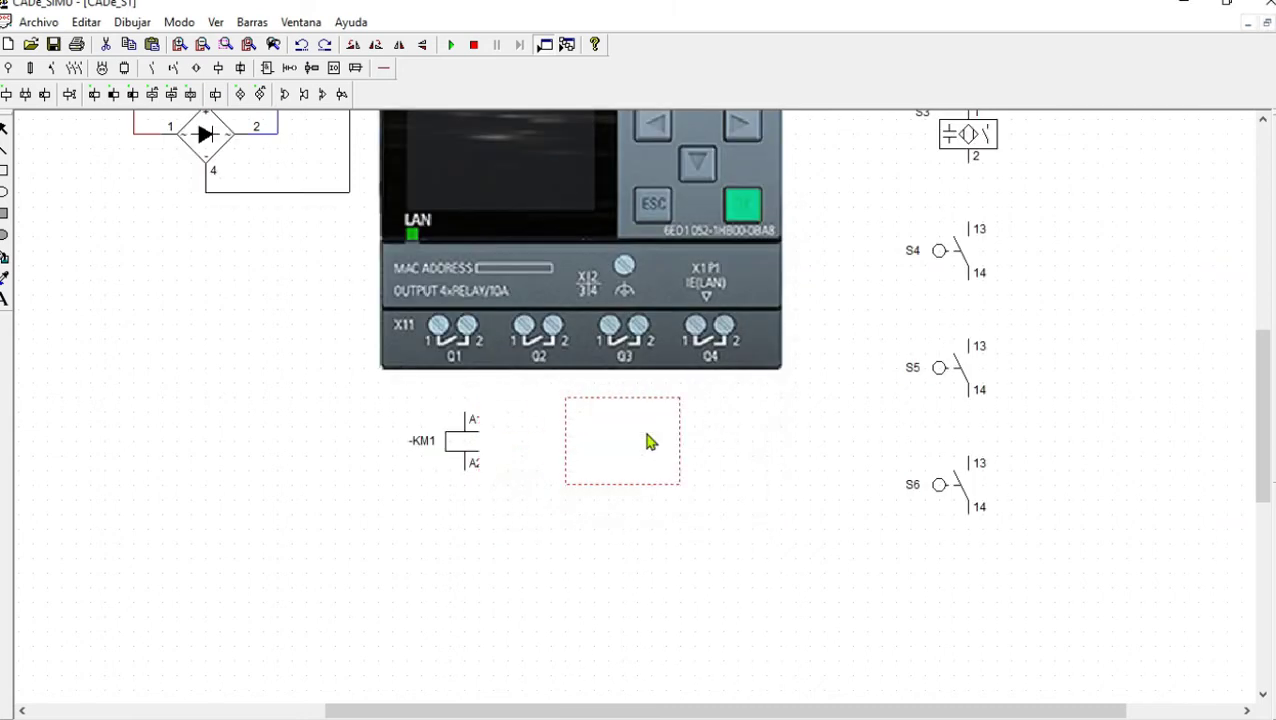
pyautogui.doubleClick(647, 442)
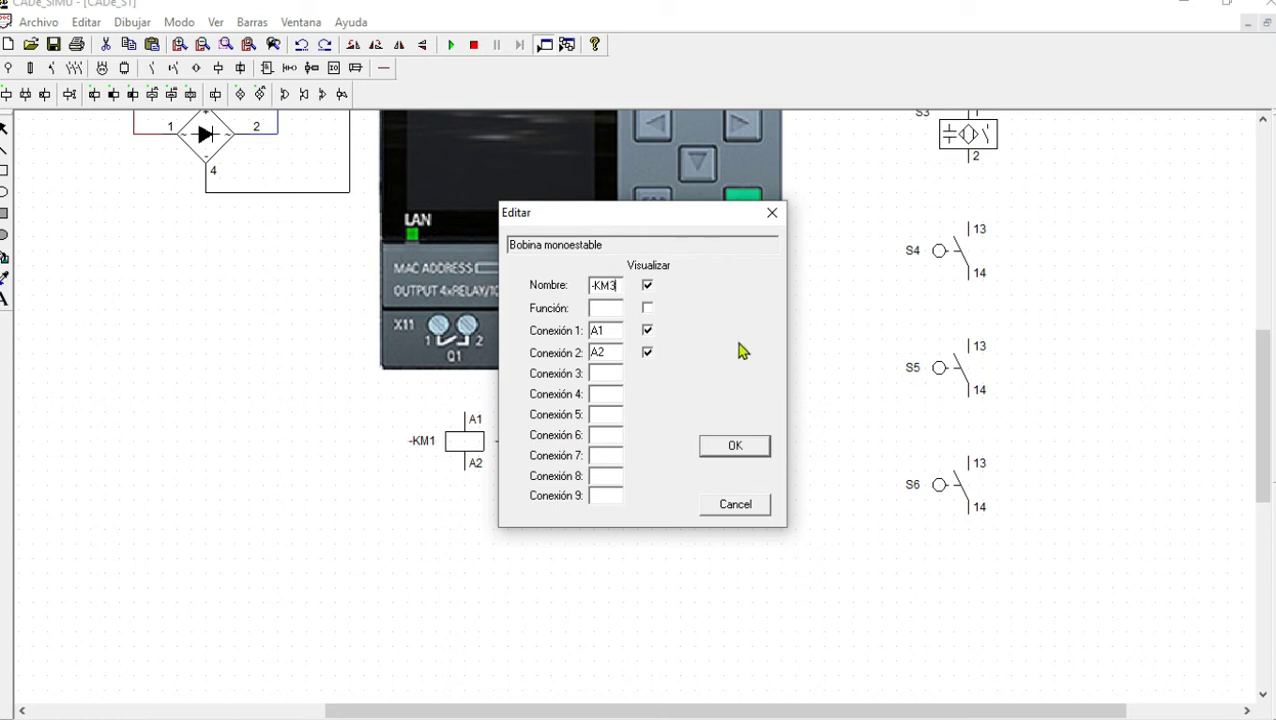
pyautogui.click(735, 446)
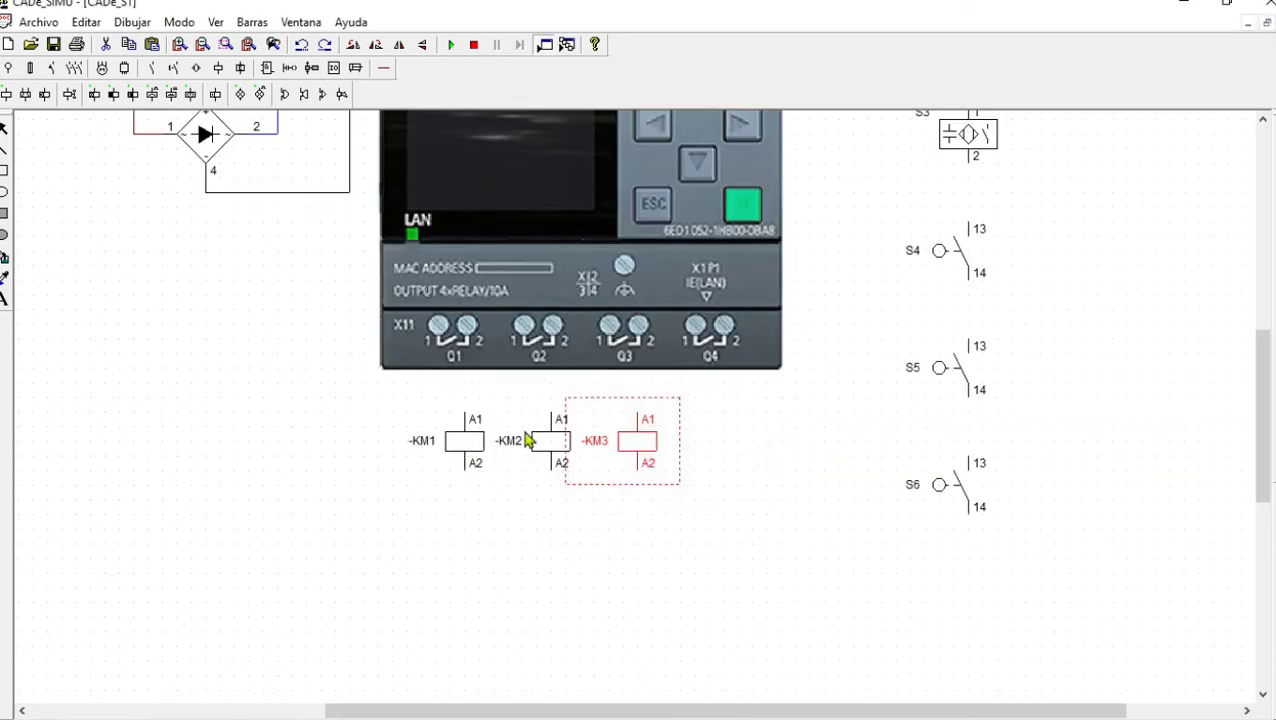
# Rename the second motor's two parallel power contactors -KM2 and -KM3
pyautogui.moveTo(660, 711); pyautogui.dragTo(433, 703)
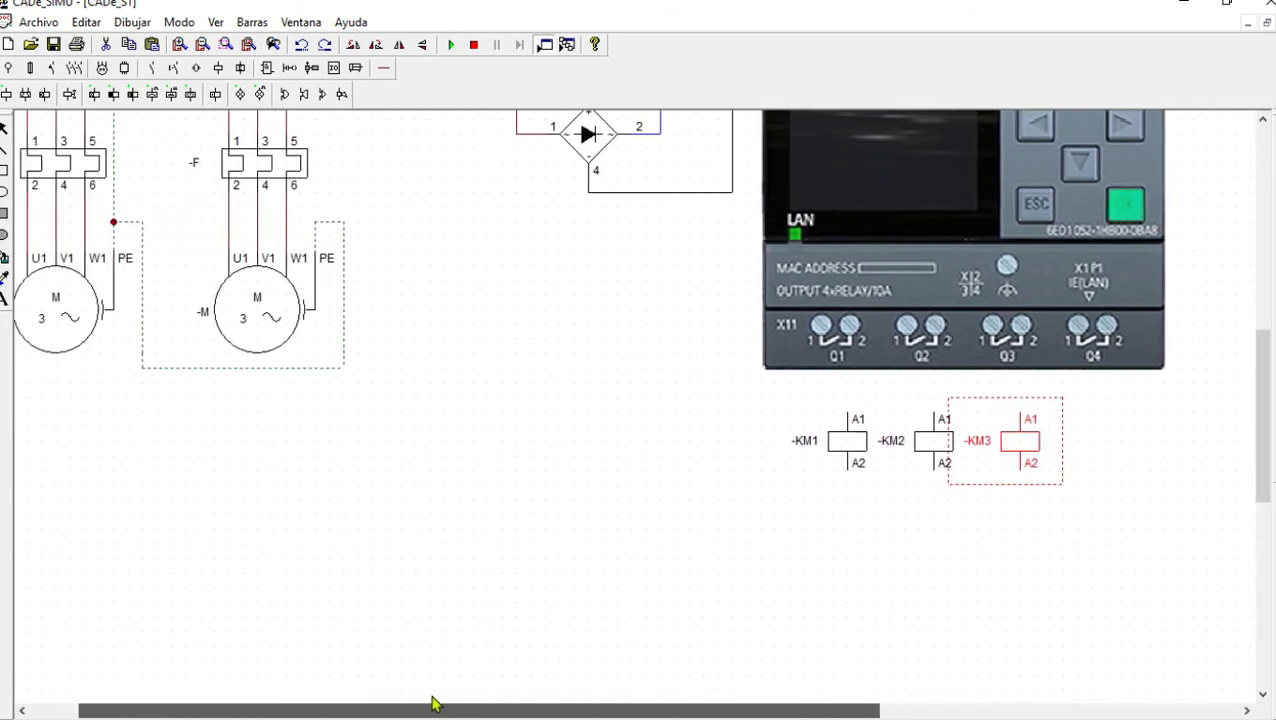
pyautogui.scroll(3, 440, 468)
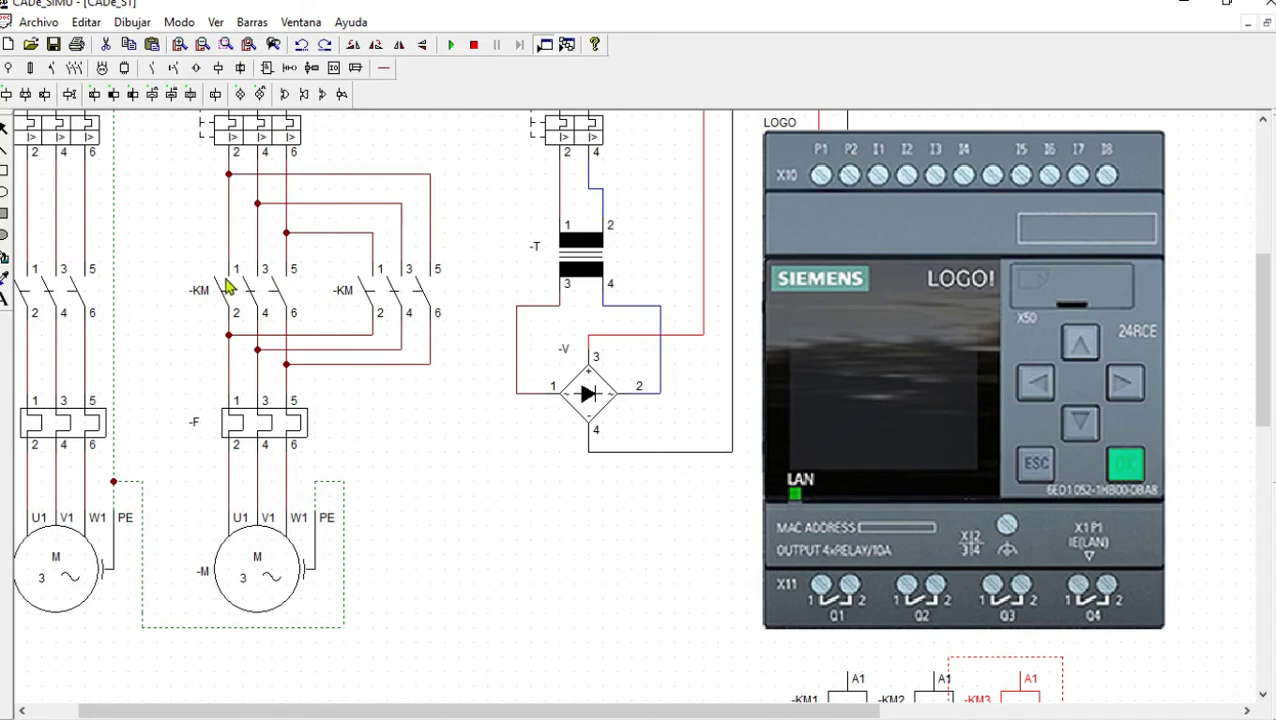
pyautogui.doubleClick(253, 305)
pyautogui.click(611, 286)
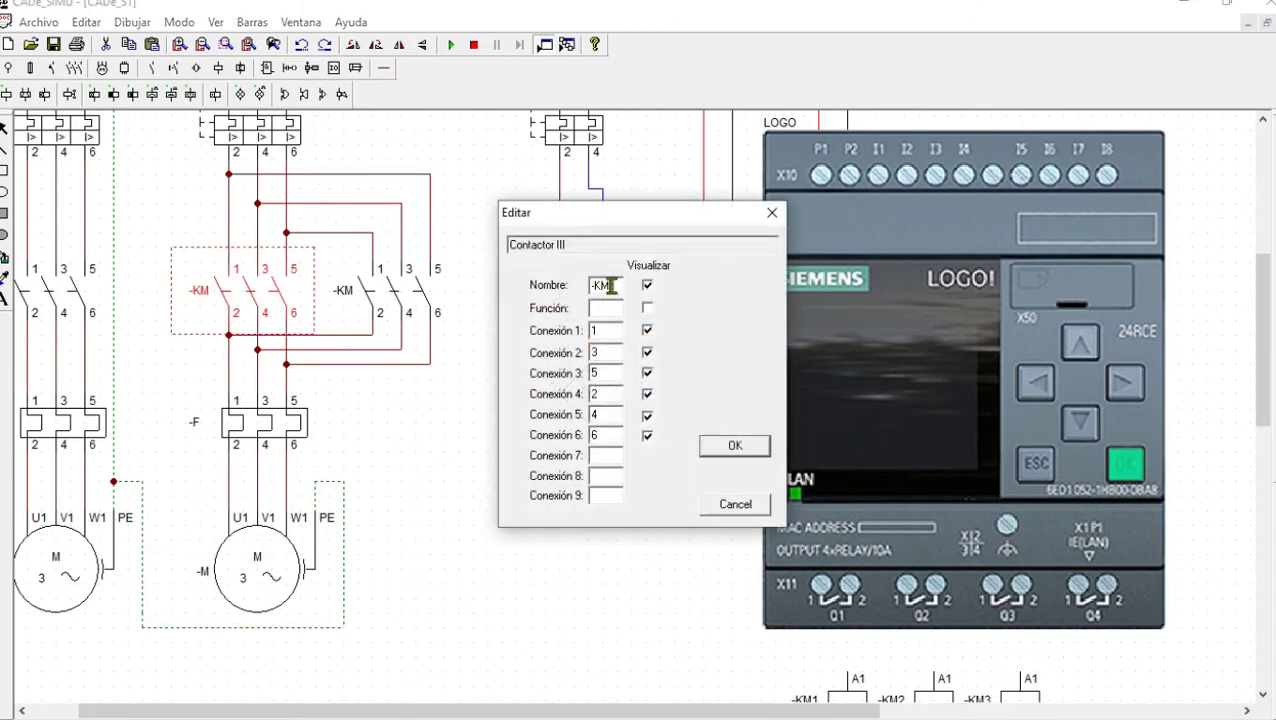
pyautogui.click(760, 446)
pyautogui.doubleClick(413, 285)
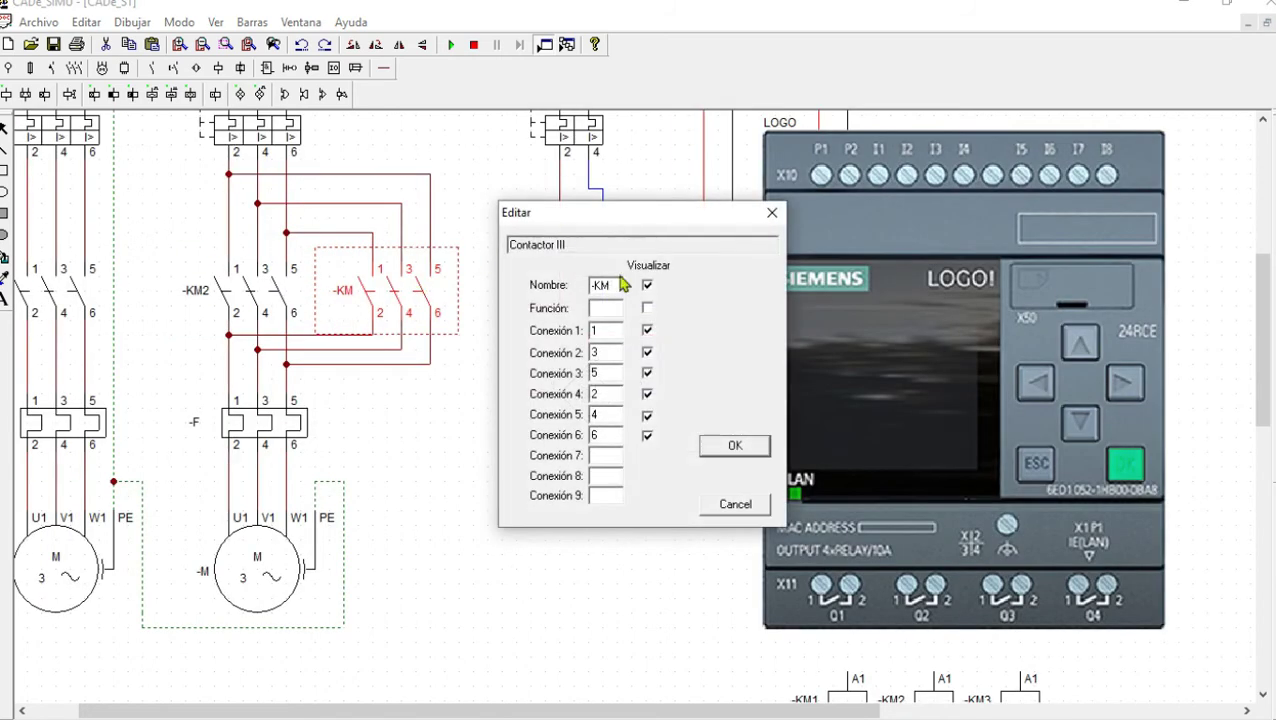
pyautogui.write('3')
pyautogui.click(735, 445)
# Rename the first motor's power contactor -KM1
pyautogui.moveTo(812, 712); pyautogui.dragTo(762, 712)
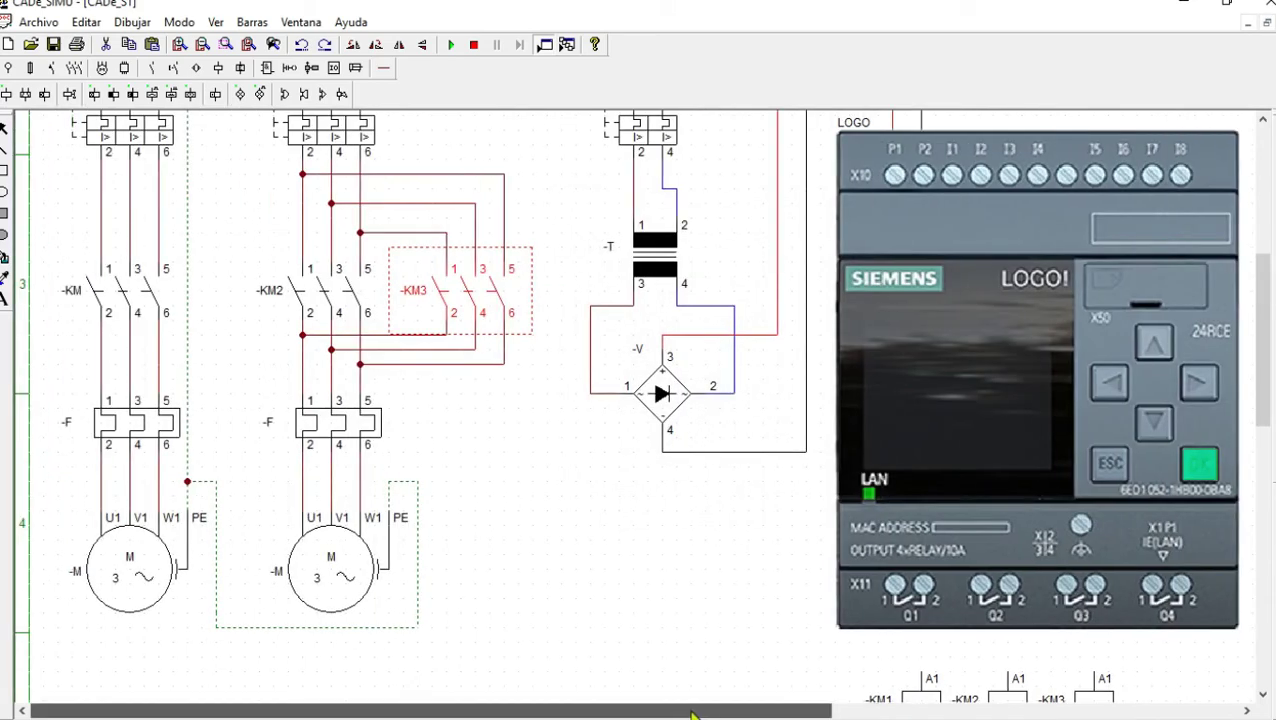
pyautogui.doubleClick(145, 302)
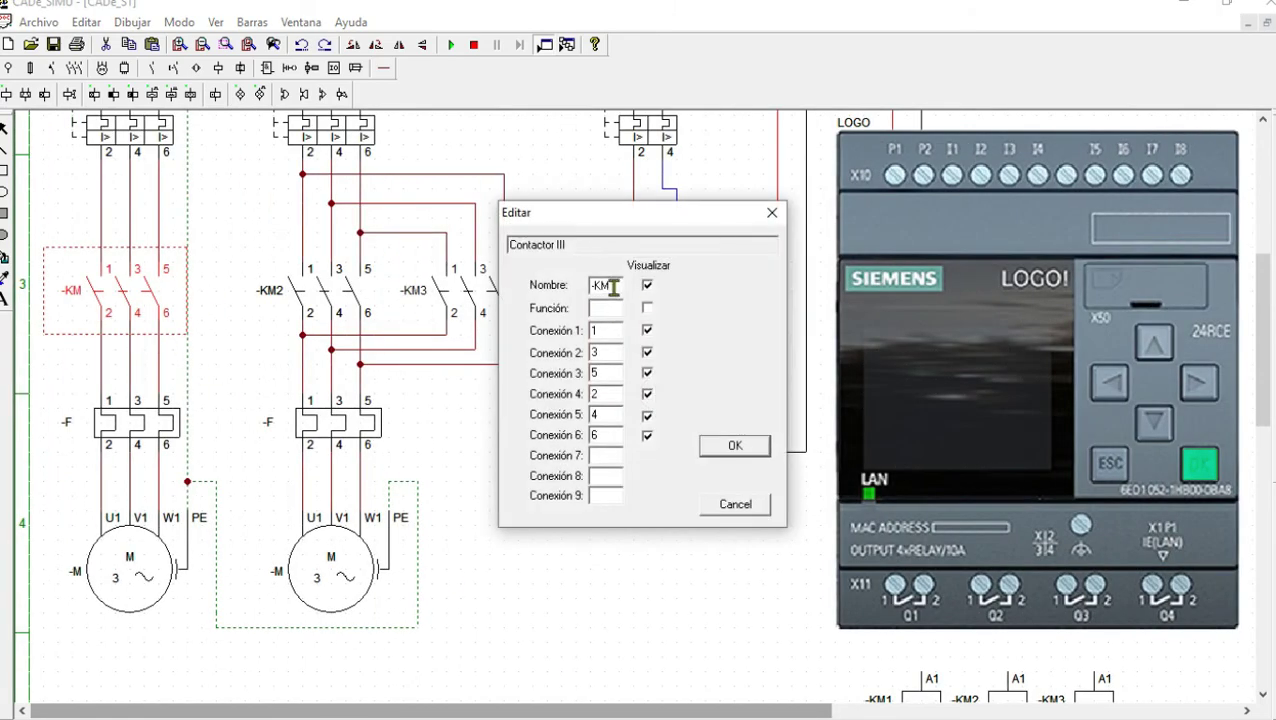
pyautogui.write('1')
pyautogui.click(736, 448)
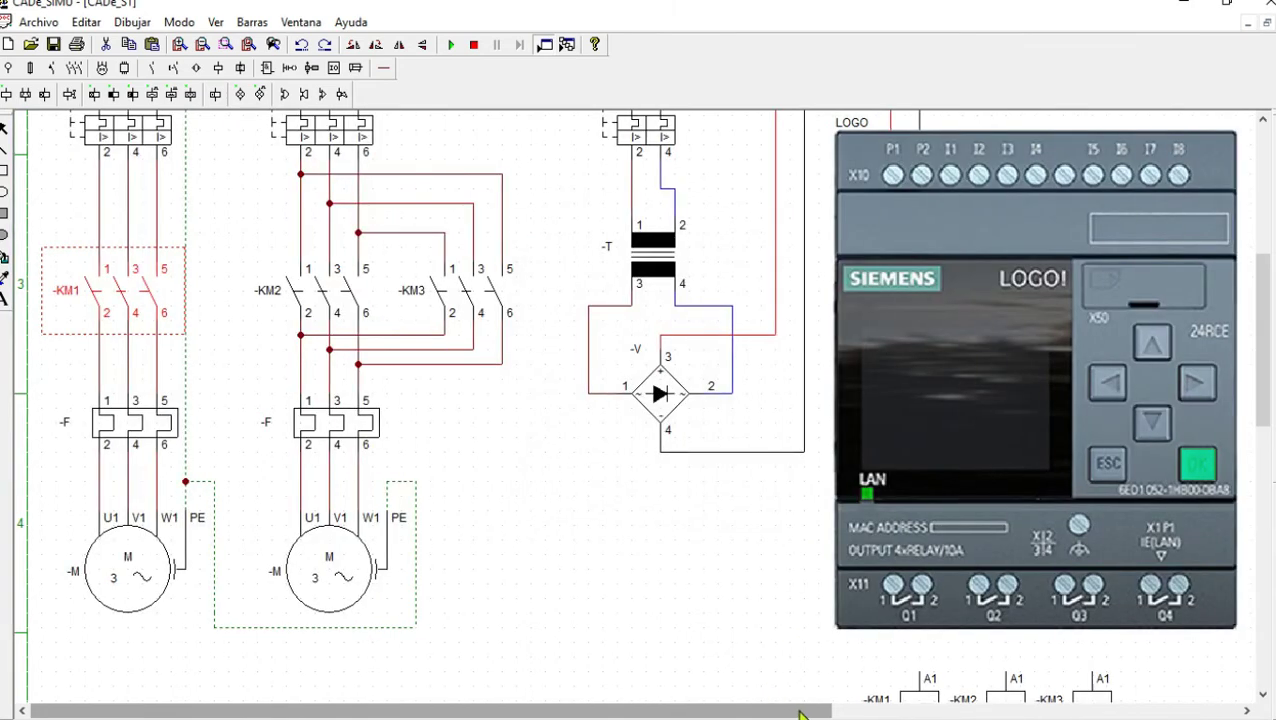
# Branch a short red wire upward from the supply line feeding LOGO! terminal P1
pyautogui.moveTo(757, 714); pyautogui.dragTo(877, 712)
pyautogui.scroll(-3, 867, 570)
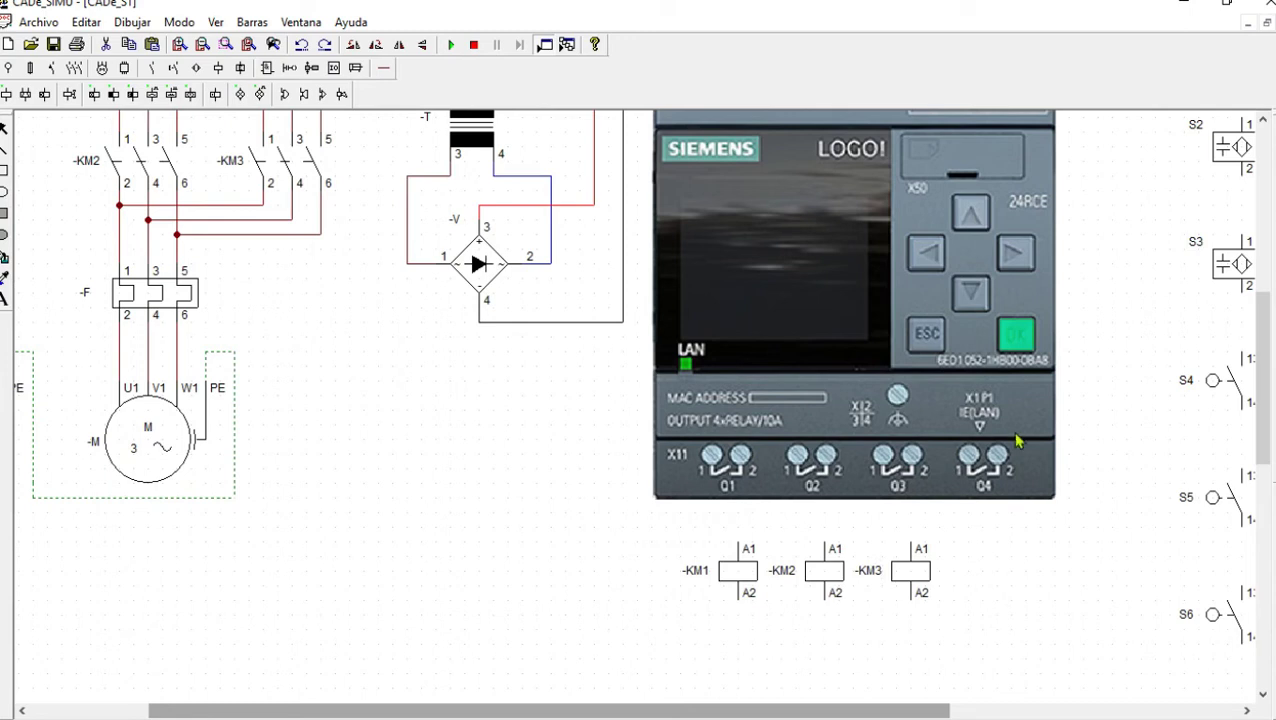
pyautogui.moveTo(867, 712); pyautogui.dragTo(948, 709)
pyautogui.scroll(3, 990, 462)
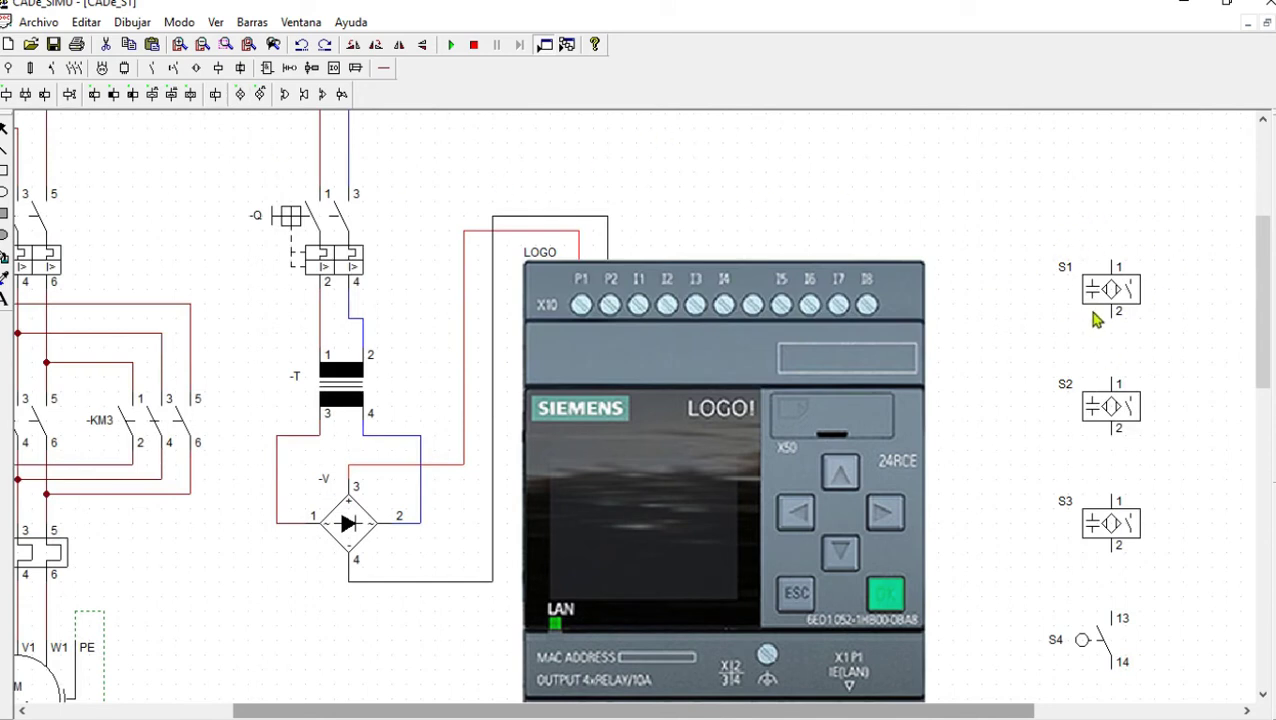
pyautogui.click(383, 67)
pyautogui.click(166, 90)
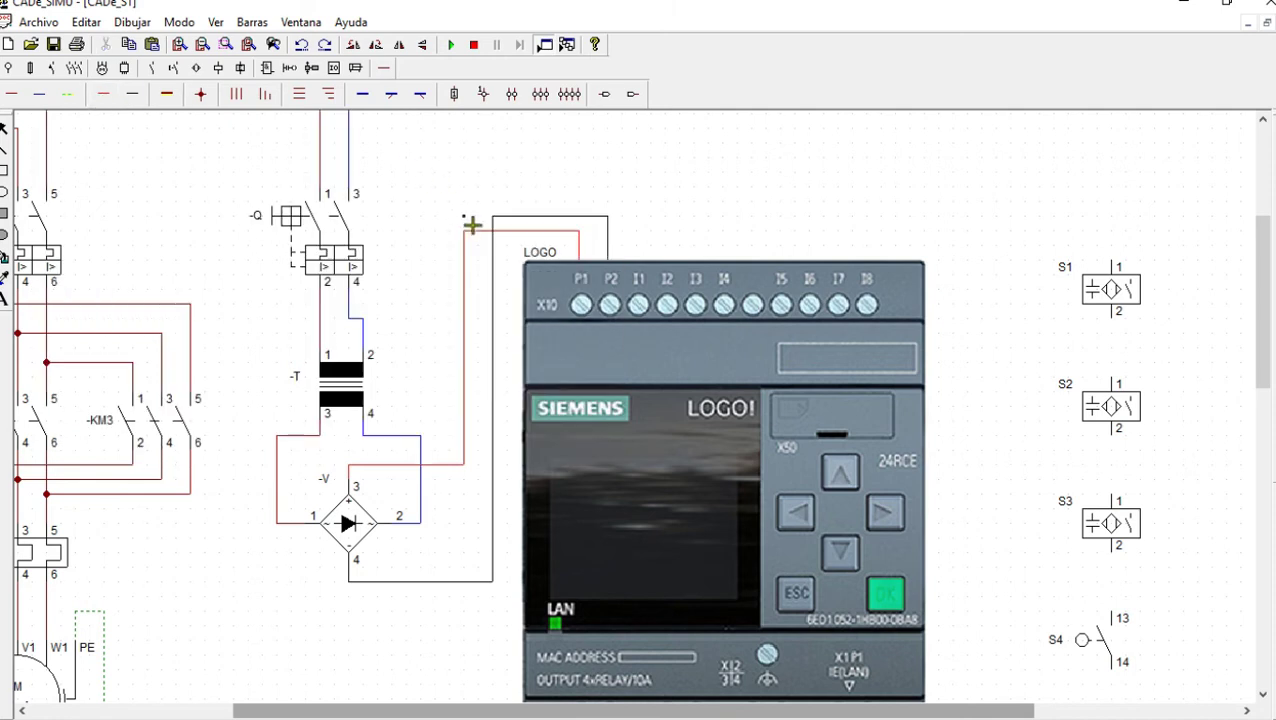
pyautogui.click(479, 233)
pyautogui.click(480, 208)
# Extend the red branch wire up, across above the controller and down beside the sensor column to terminal 13 of S5
pyautogui.scroll(3, 481, 208)
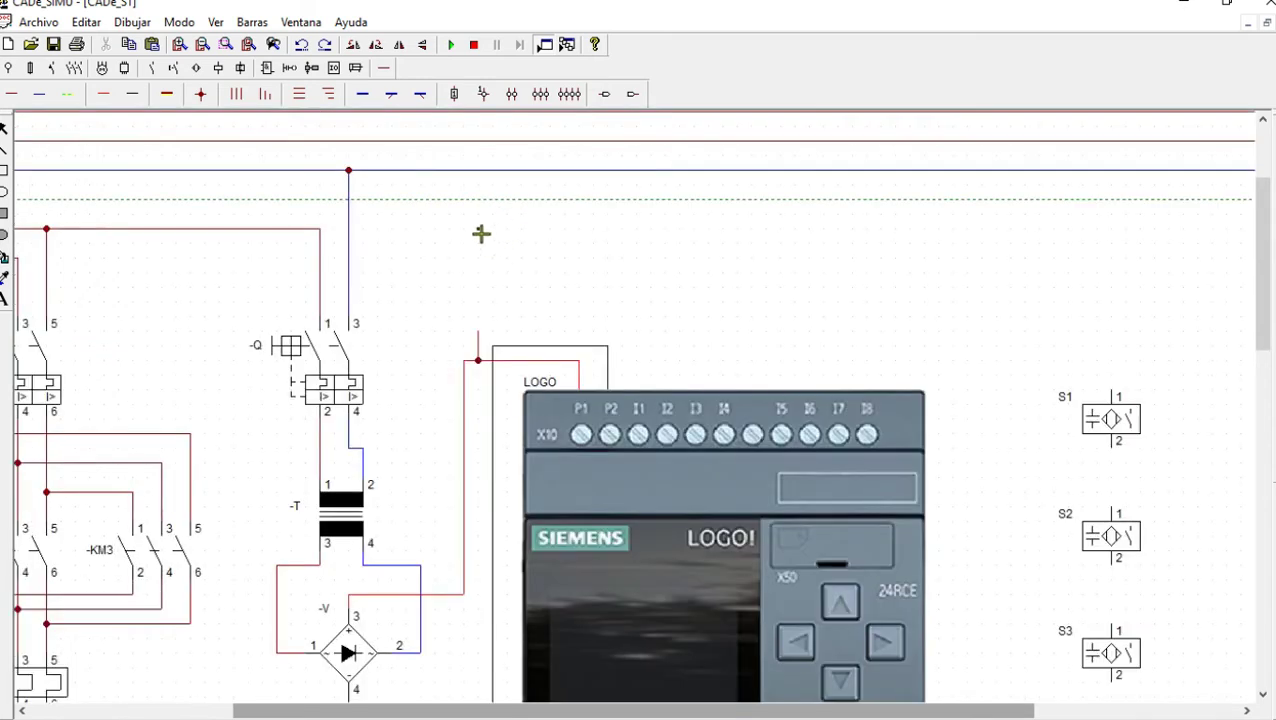
pyautogui.click(484, 334)
pyautogui.click(487, 237)
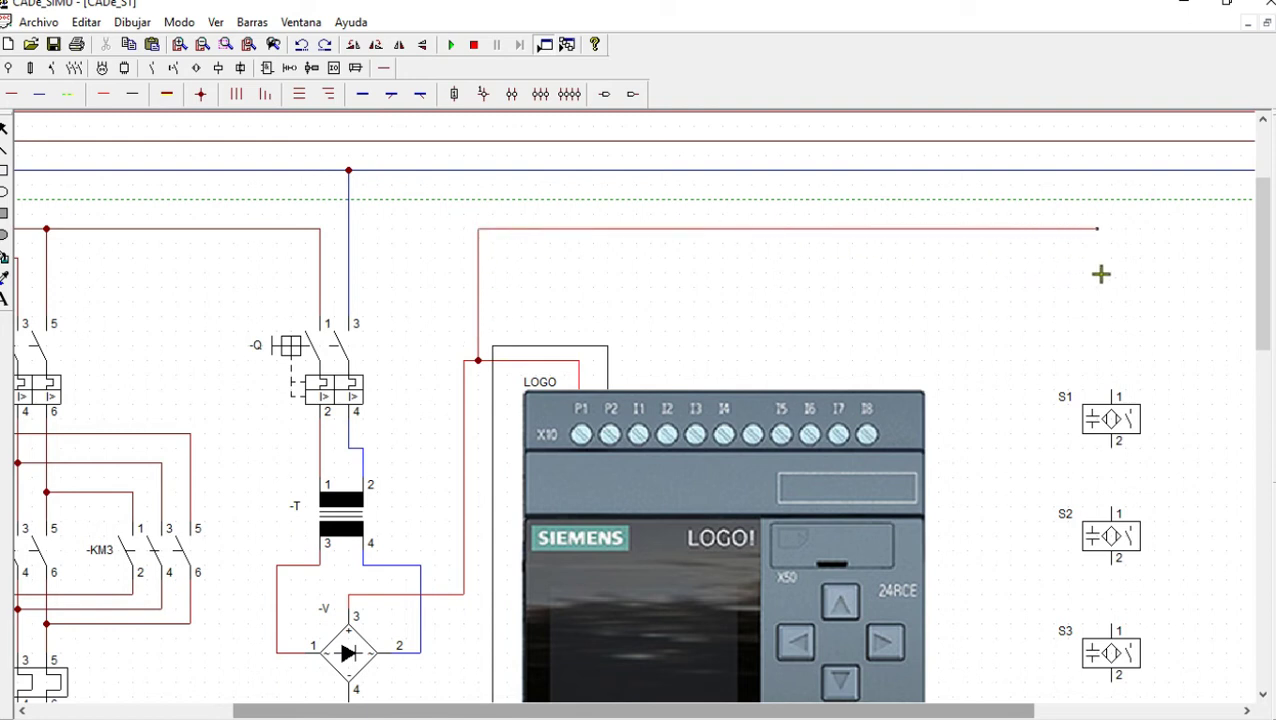
pyautogui.click(1190, 242)
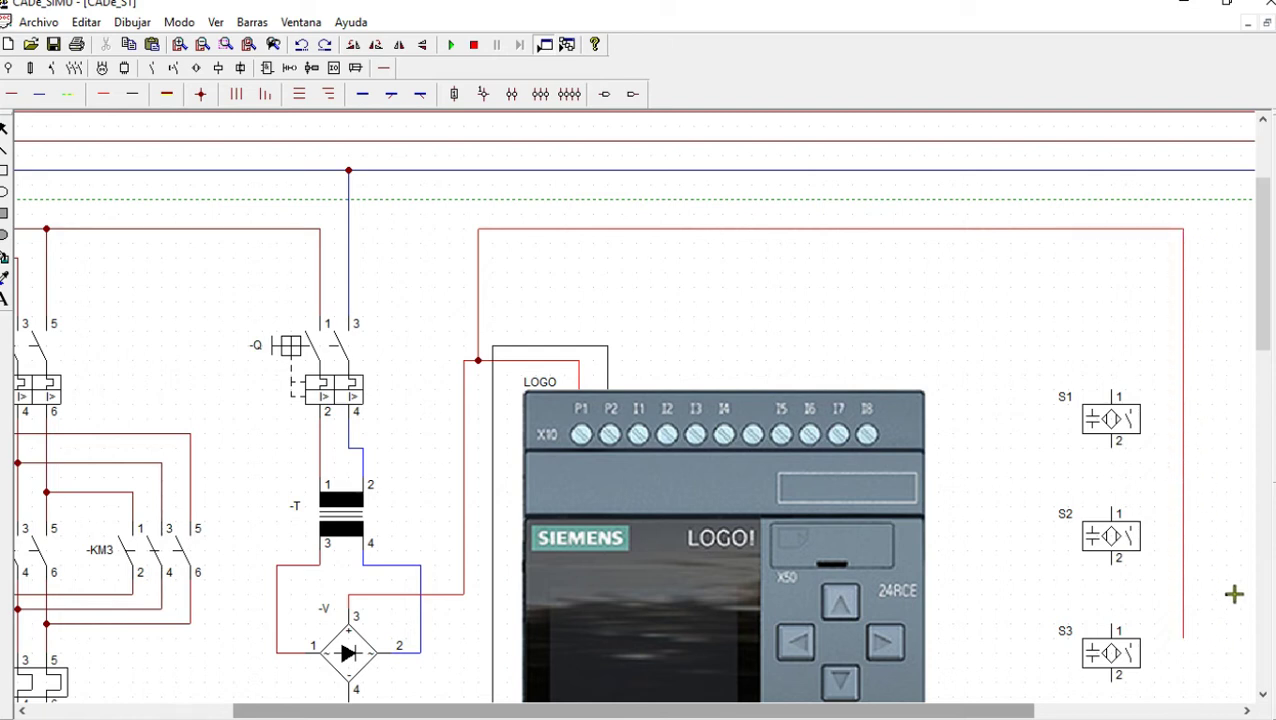
pyautogui.scroll(-3, 1233, 590)
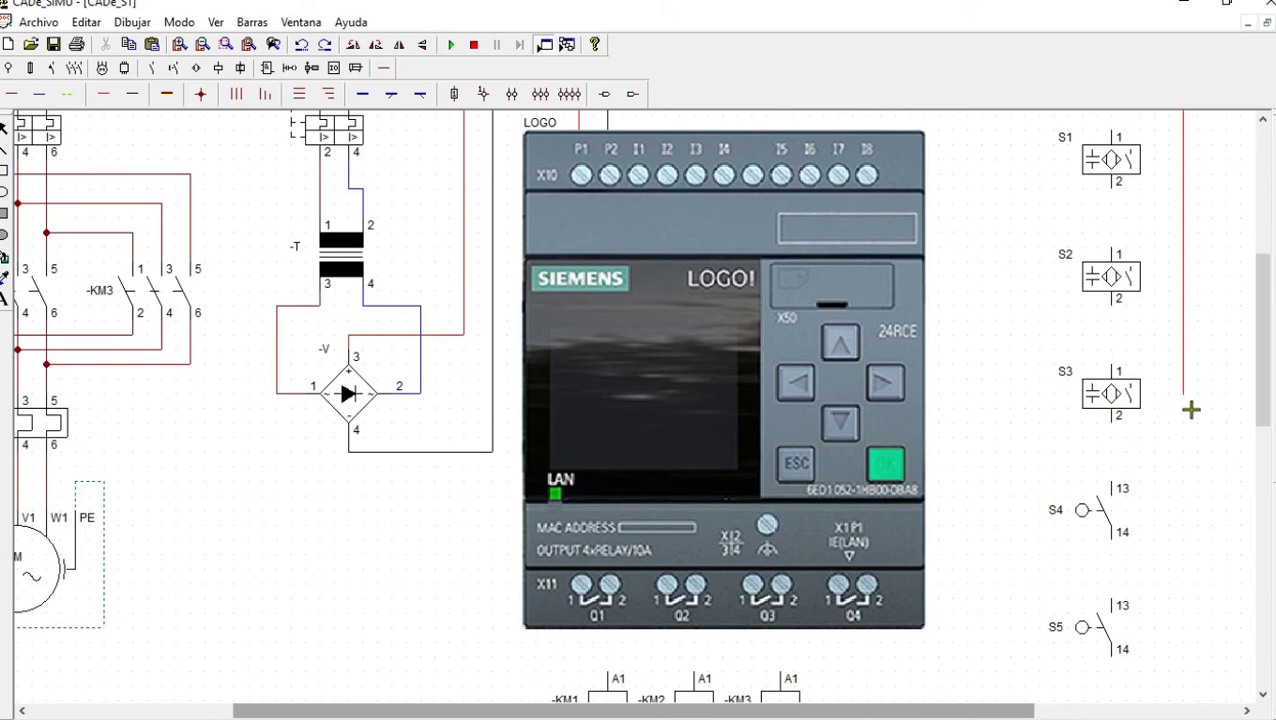
pyautogui.click(1112, 584)
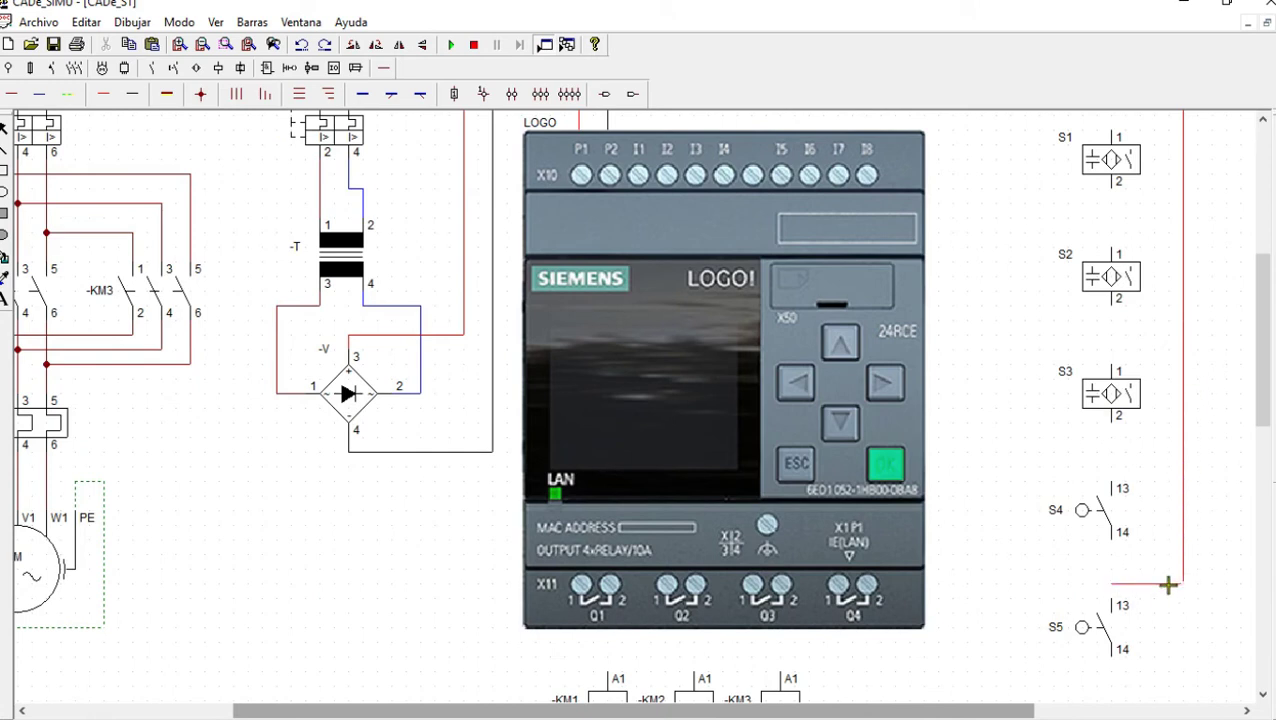
pyautogui.click(1114, 600)
# Connect terminal 13 of S4 and terminal 1 of S3, S2 and S1 to the vertical red supply wire
pyautogui.click(1115, 472)
pyautogui.click(1187, 474)
pyautogui.click(1113, 362)
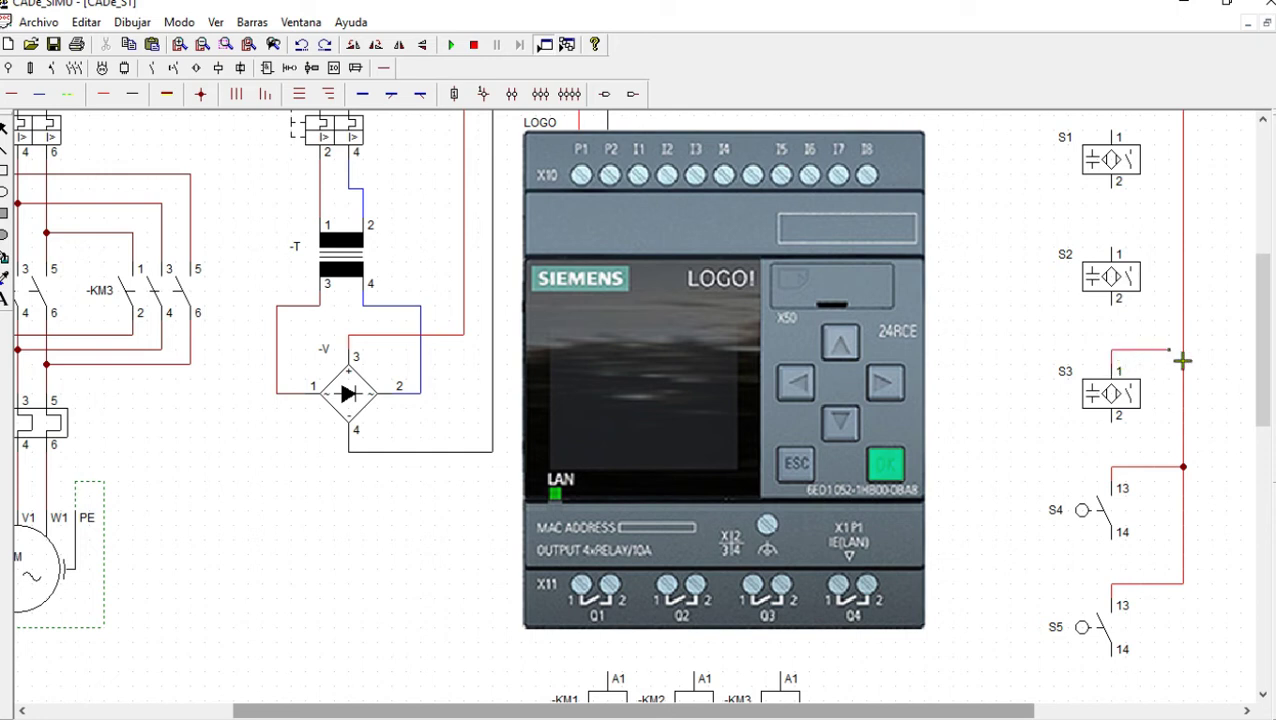
pyautogui.click(1188, 360)
pyautogui.click(1113, 242)
pyautogui.click(1184, 233)
pyautogui.scroll(2, 1176, 233)
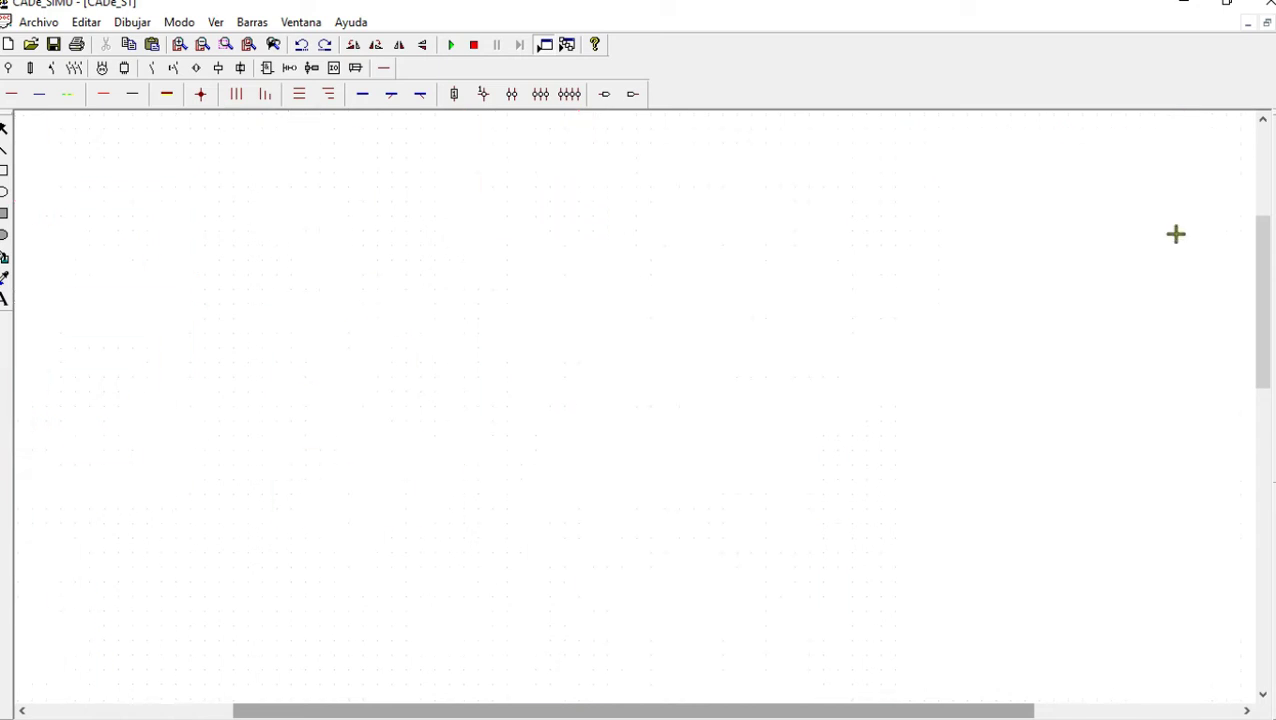
pyautogui.click(1114, 249)
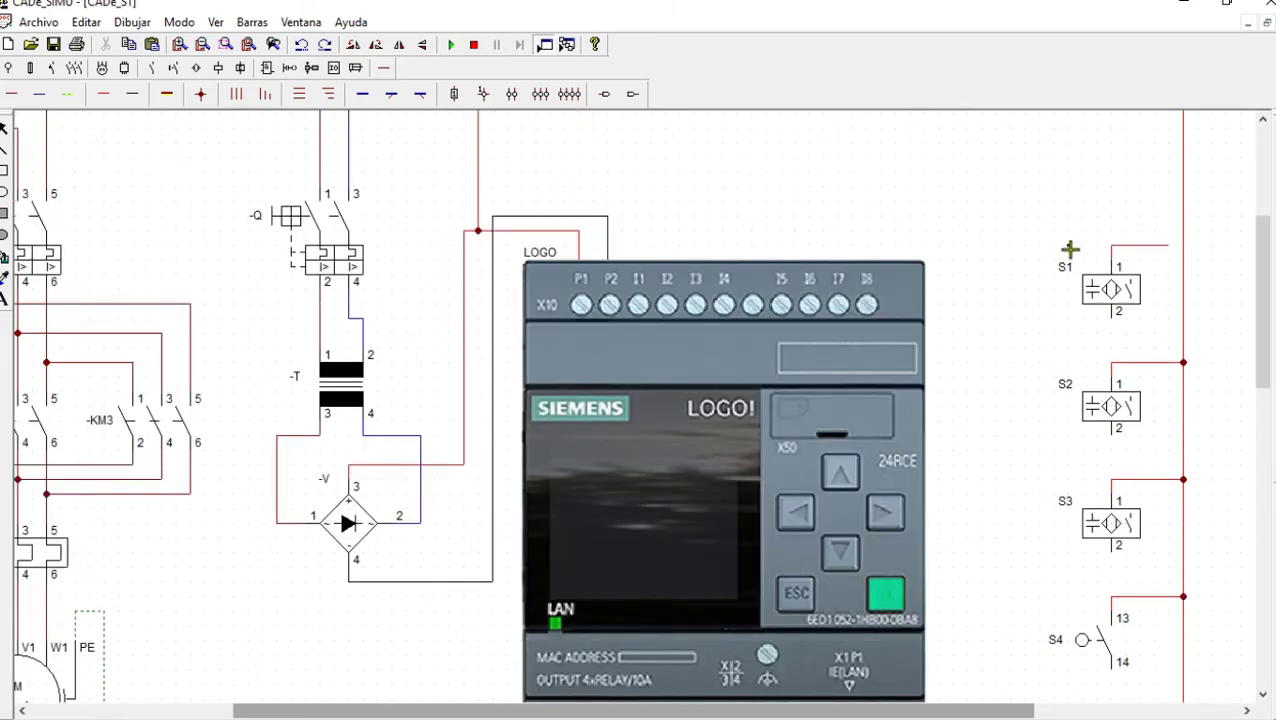
pyautogui.click(1178, 257)
# Wire terminal 2 of S1 to LOGO! input I1 and terminal 2 of S2 to input I2 in red
pyautogui.scroll(2, 1085, 236)
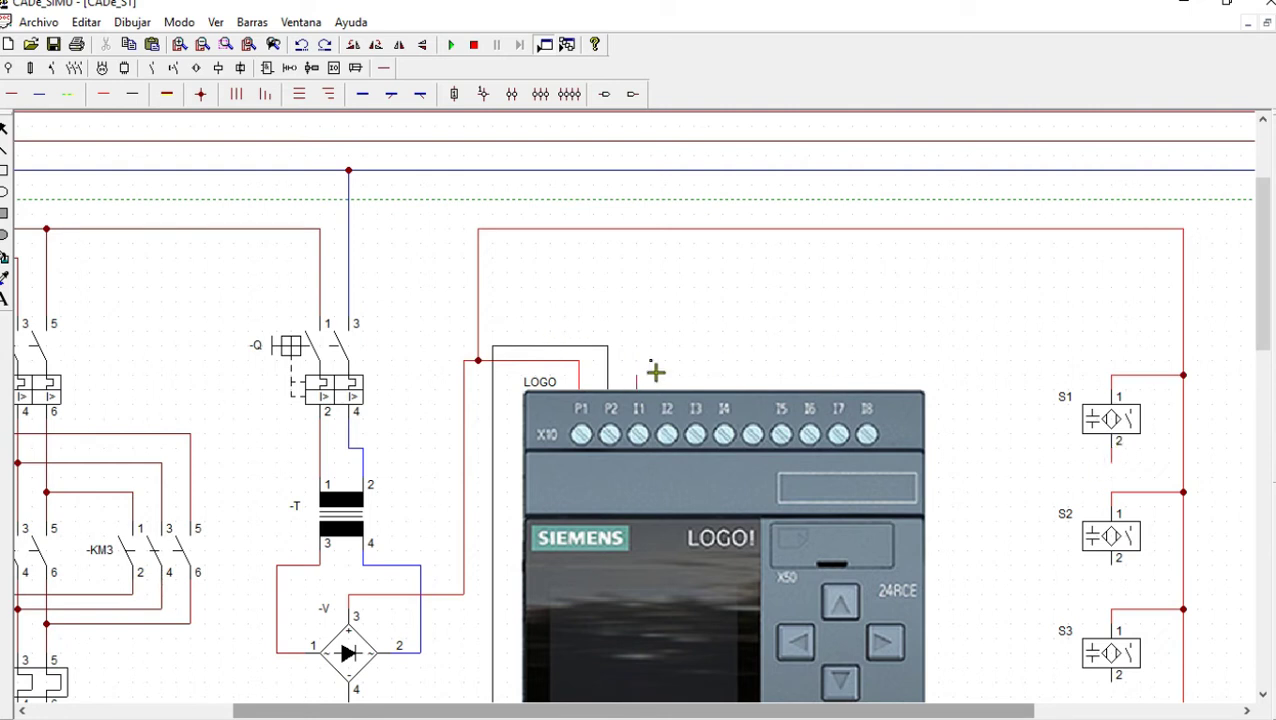
pyautogui.moveTo(645, 381)
pyautogui.mouseDown()
pyautogui.moveTo(1053, 383)
pyautogui.moveTo(1040, 396)
pyautogui.moveTo(1046, 478)
pyautogui.moveTo(1111, 463)
pyautogui.mouseUp()
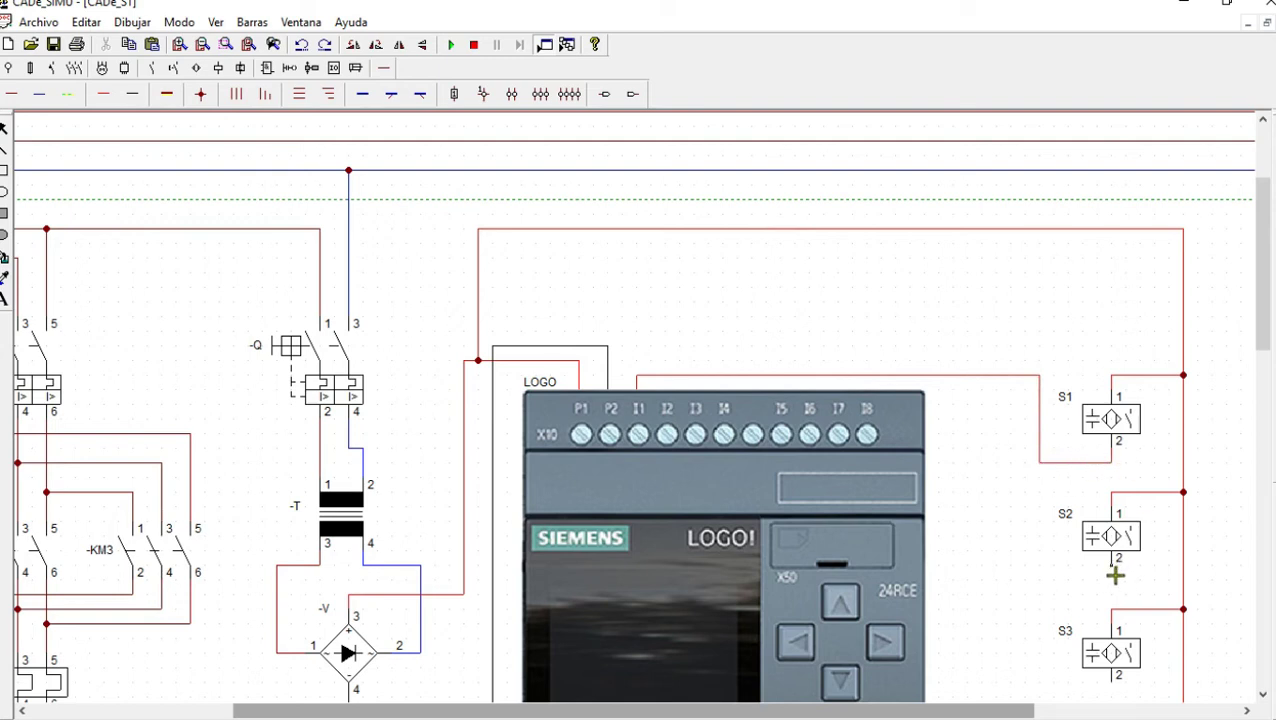
pyautogui.moveTo(1113, 581); pyautogui.dragTo(1035, 582)
pyautogui.moveTo(1044, 581)
pyautogui.mouseDown()
pyautogui.moveTo(1046, 558)
pyautogui.moveTo(1041, 586)
pyautogui.moveTo(1029, 556)
pyautogui.moveTo(1027, 372)
pyautogui.moveTo(1043, 381)
pyautogui.moveTo(1020, 427)
pyautogui.moveTo(1031, 568)
pyautogui.mouseUp()
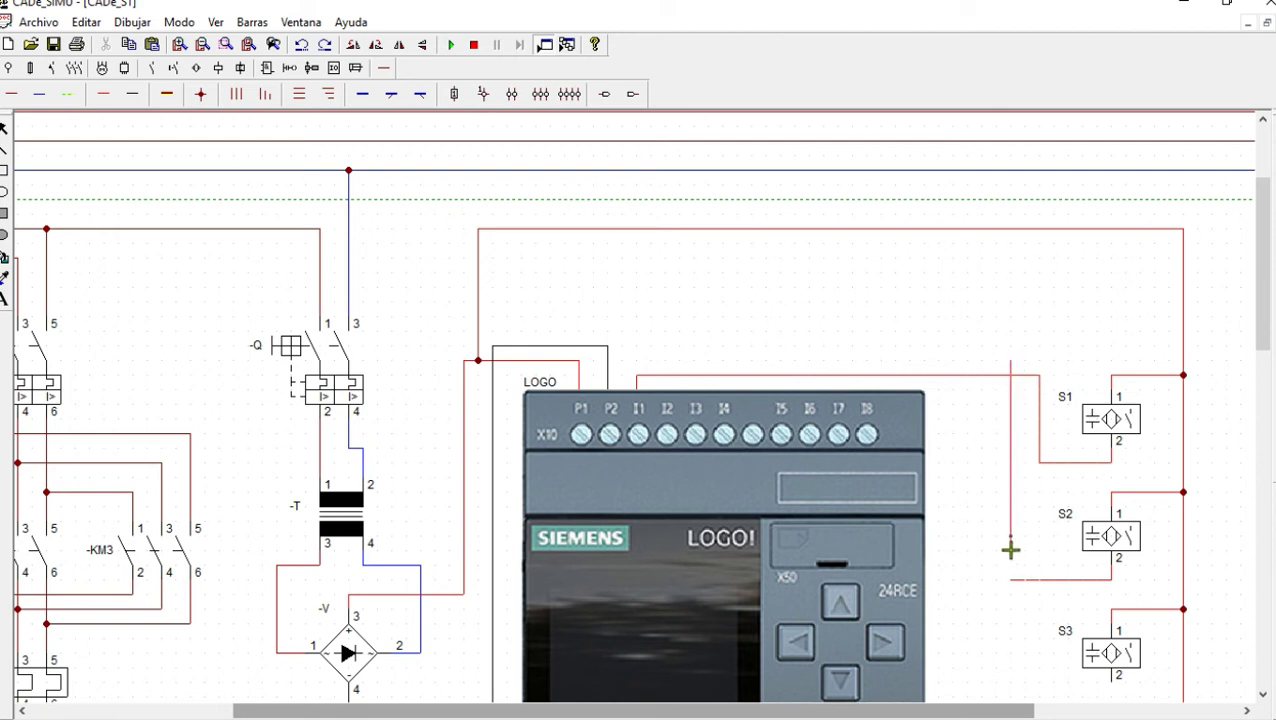
pyautogui.hotkey('ctrl', 'z')
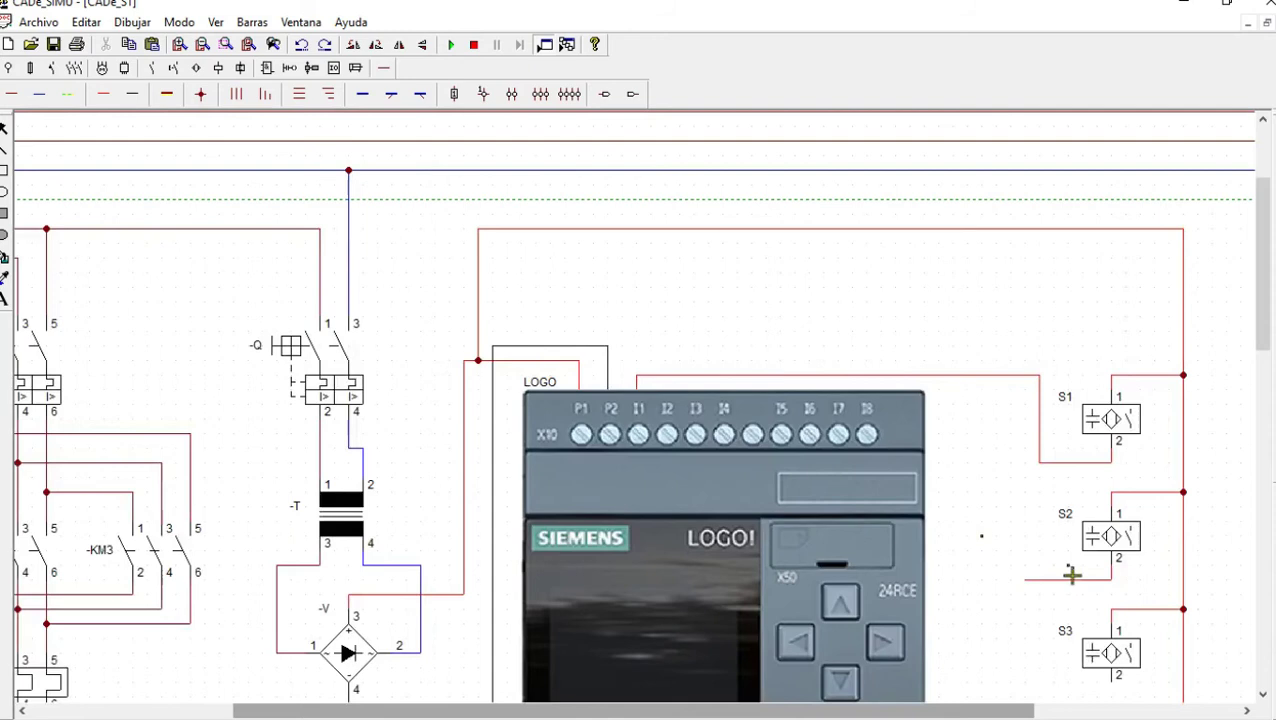
pyautogui.moveTo(1024, 407); pyautogui.dragTo(1025, 363)
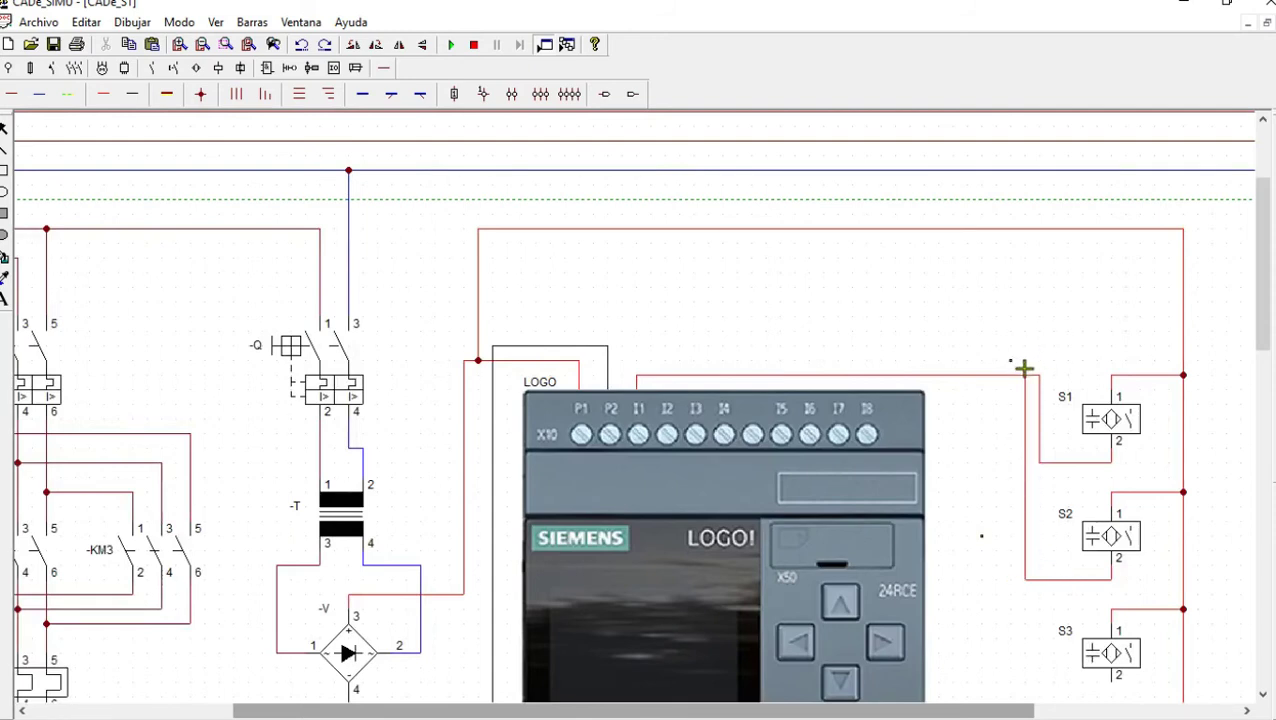
pyautogui.moveTo(1021, 369)
pyautogui.mouseDown()
pyautogui.moveTo(672, 366)
pyautogui.moveTo(676, 392)
pyautogui.mouseUp()
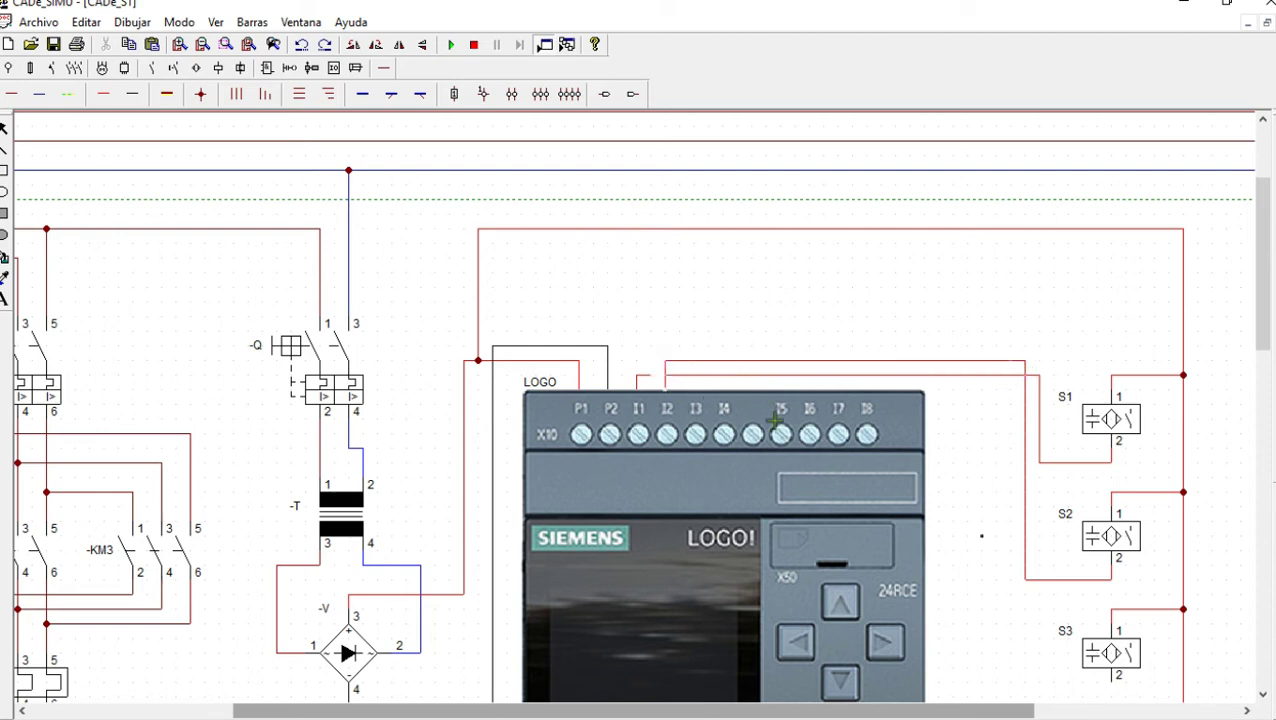
# Wire terminal 2 of S3 up and over the controller to LOGO! input I3
pyautogui.scroll(-2, 1139, 612)
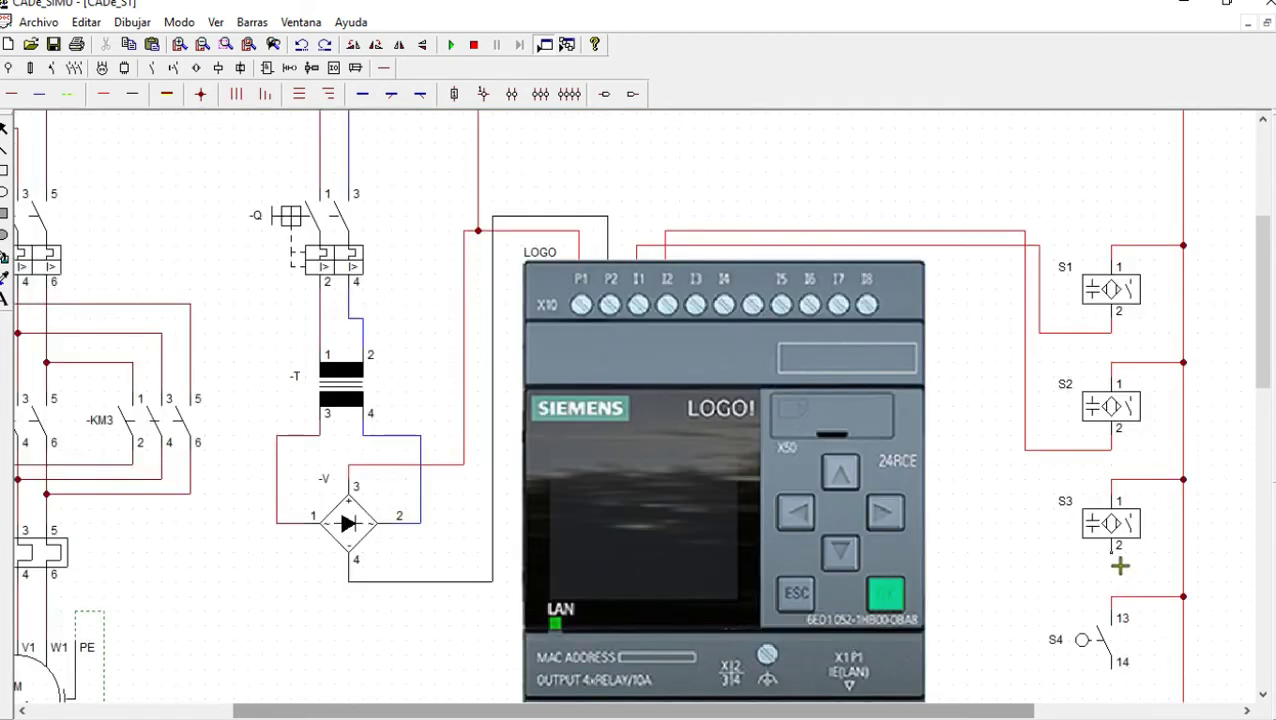
pyautogui.moveTo(1114, 572)
pyautogui.mouseDown()
pyautogui.moveTo(1018, 573)
pyautogui.moveTo(1011, 219)
pyautogui.moveTo(1045, 219)
pyautogui.moveTo(1010, 230)
pyautogui.mouseUp()
pyautogui.moveTo(764, 239)
pyautogui.mouseDown()
pyautogui.moveTo(703, 219)
pyautogui.moveTo(706, 252)
pyautogui.mouseUp()
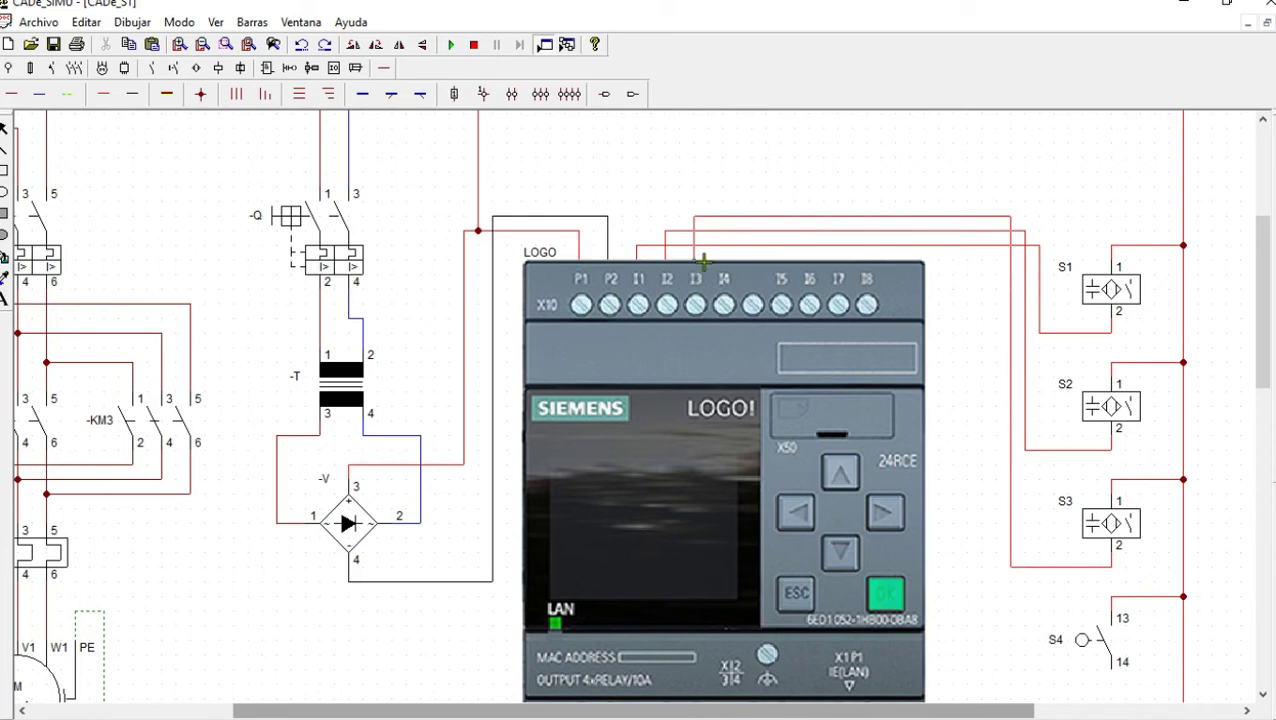
# Try to wire terminal 14 of S5 up and over the controller to LOGO! input I4
pyautogui.scroll(-3, 1145, 663)
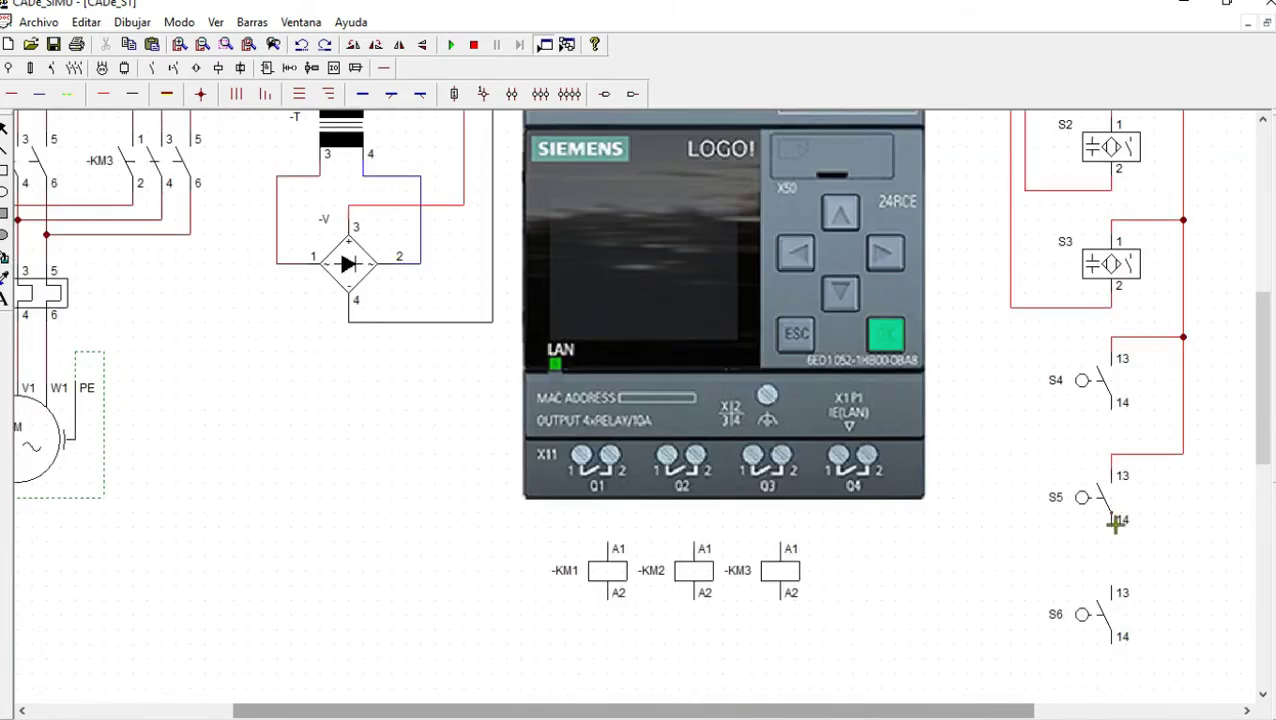
pyautogui.moveTo(1119, 550); pyautogui.dragTo(1032, 548)
pyautogui.moveTo(997, 280)
pyautogui.mouseDown()
pyautogui.moveTo(1017, 384)
pyautogui.moveTo(1011, 535)
pyautogui.moveTo(1031, 558)
pyautogui.moveTo(1005, 541)
pyautogui.mouseUp()
pyautogui.scroll(5, 1008, 420)
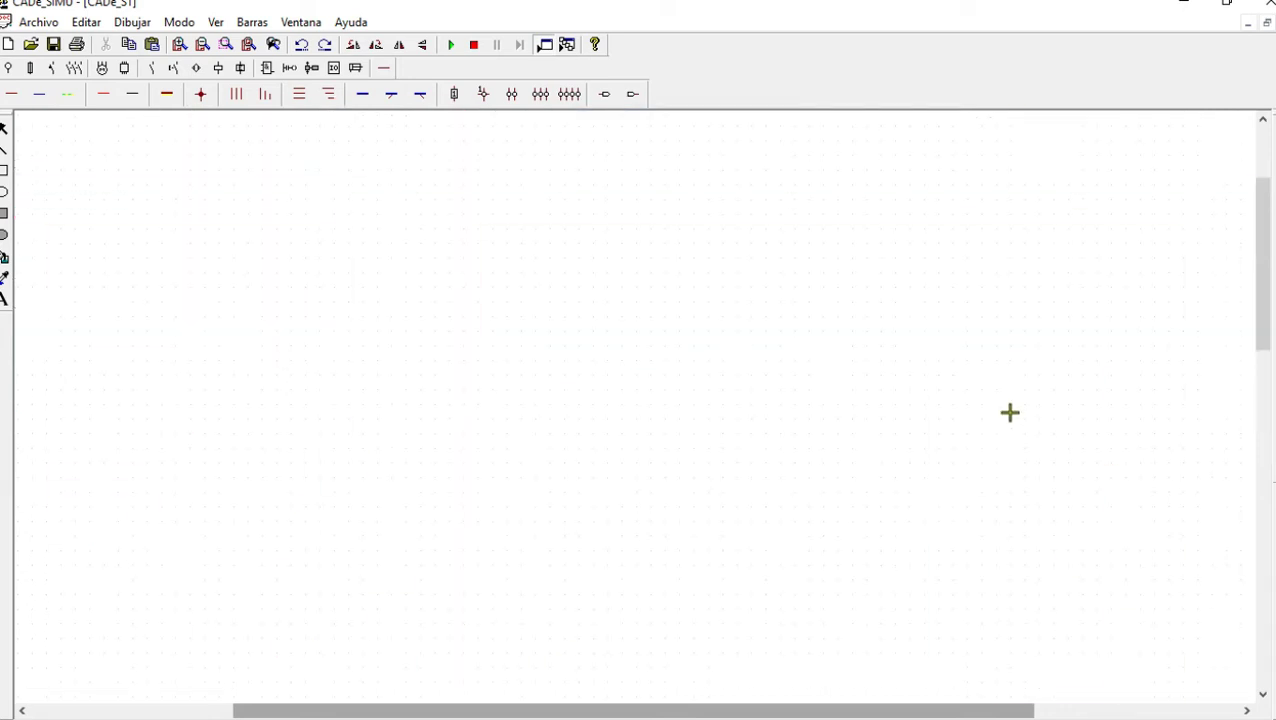
pyautogui.moveTo(997, 334); pyautogui.dragTo(1000, 656)
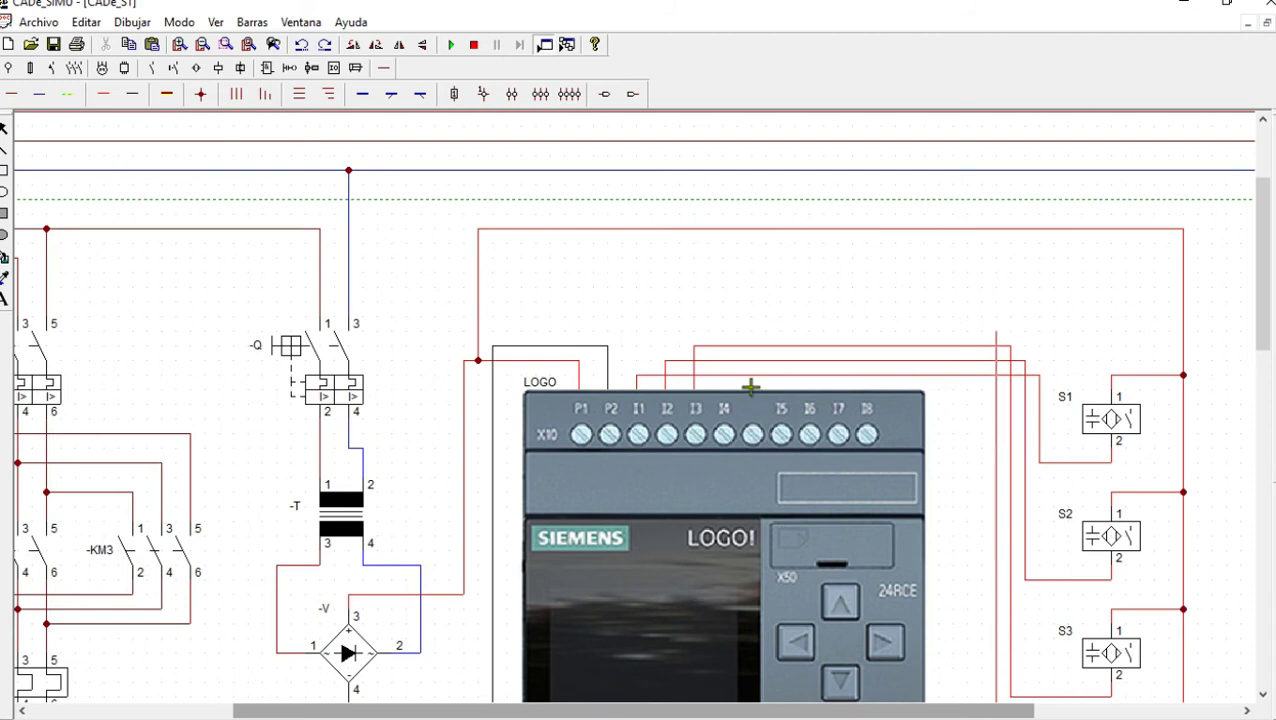
pyautogui.moveTo(729, 360); pyautogui.dragTo(730, 387)
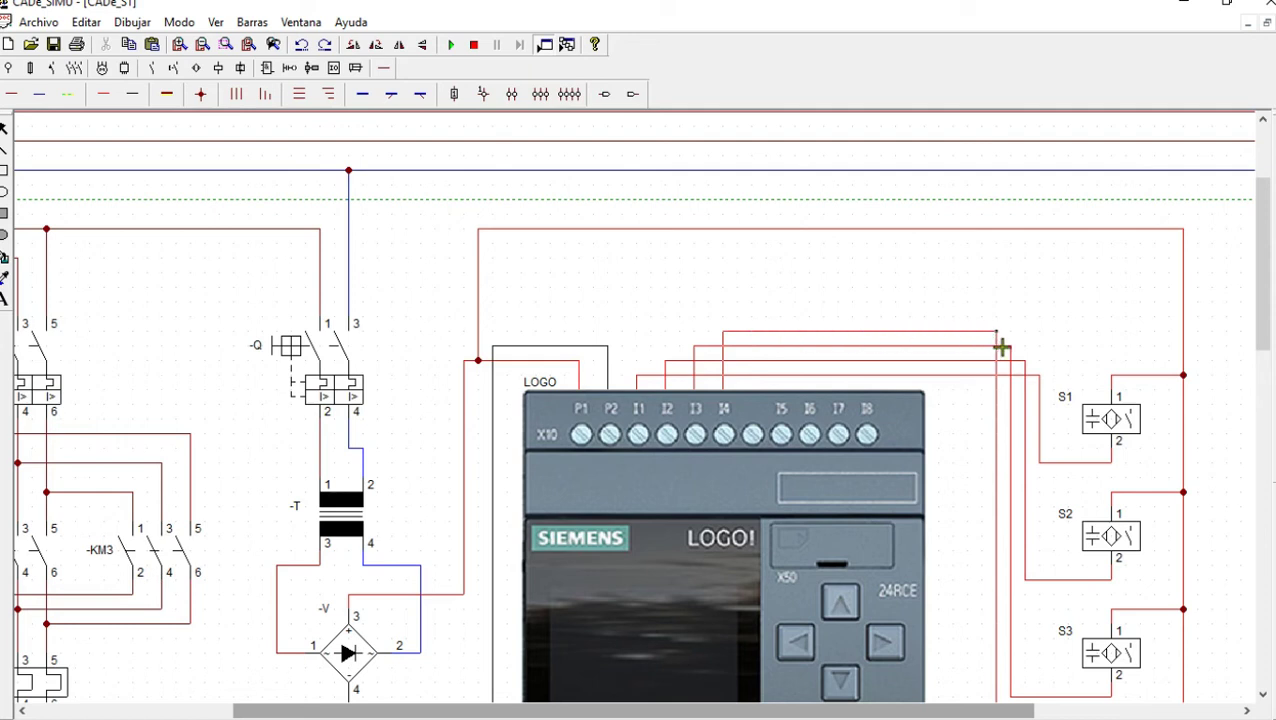
# Extend the red supply wire down from S5 to terminal 13 of S6
pyautogui.scroll(-3, 1048, 436)
pyautogui.scroll(-3, 1048, 436)
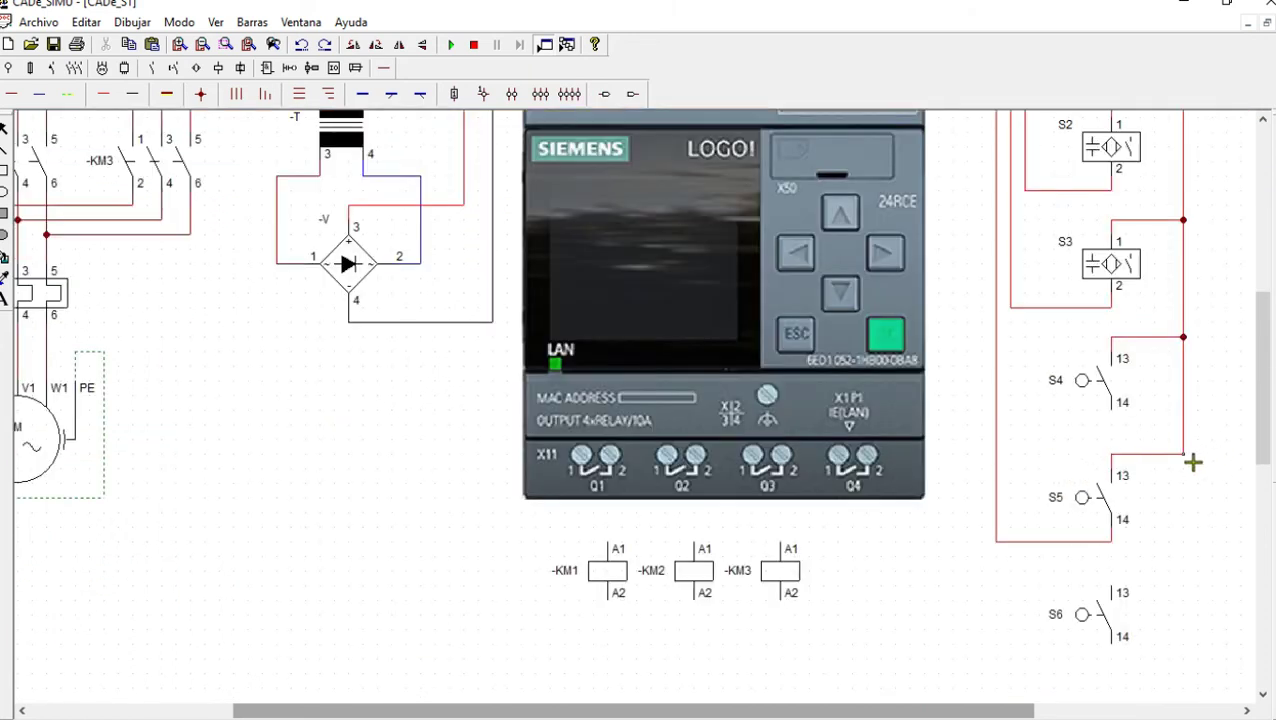
pyautogui.moveTo(1195, 498); pyautogui.dragTo(1195, 570)
pyautogui.moveTo(1111, 586); pyautogui.dragTo(1184, 588)
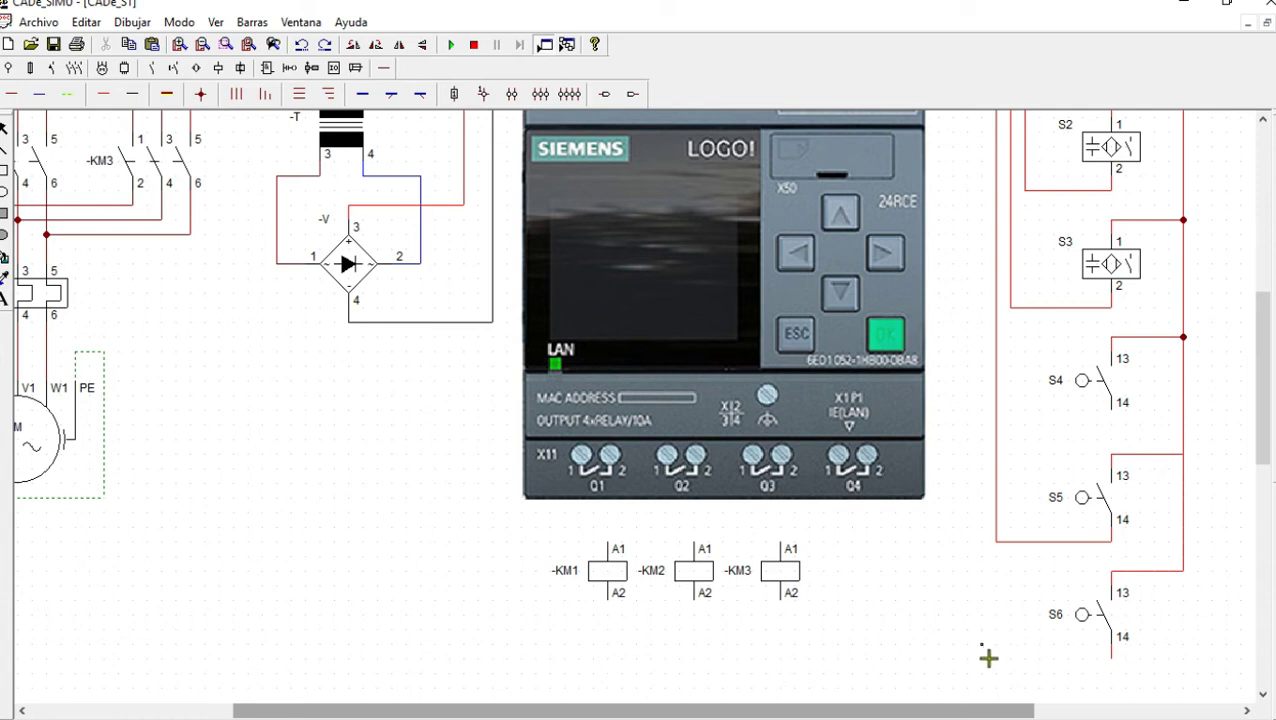
# Try to route a red wire from terminal 14 of S6 up to above the LOGO! inputs
pyautogui.moveTo(986, 660); pyautogui.dragTo(1102, 662)
pyautogui.moveTo(983, 660); pyautogui.dragTo(980, 142)
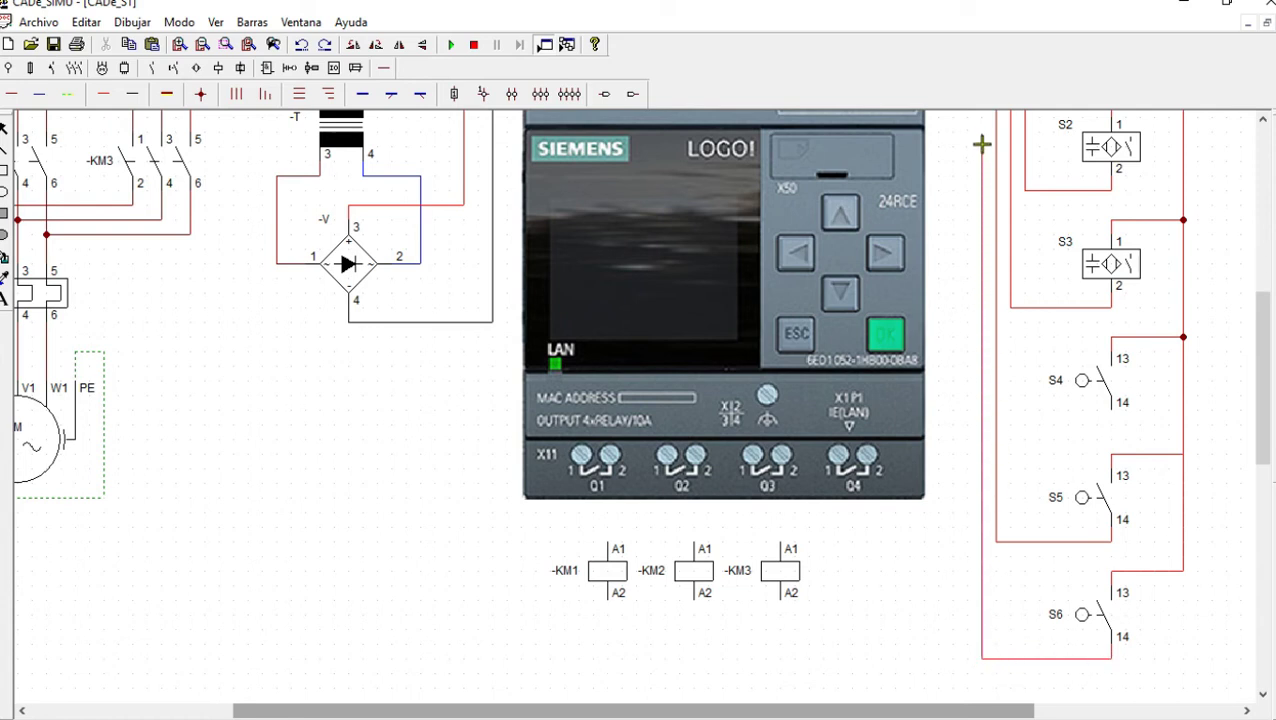
pyautogui.scroll(5, 1022, 208)
pyautogui.moveTo(984, 652); pyautogui.dragTo(983, 447)
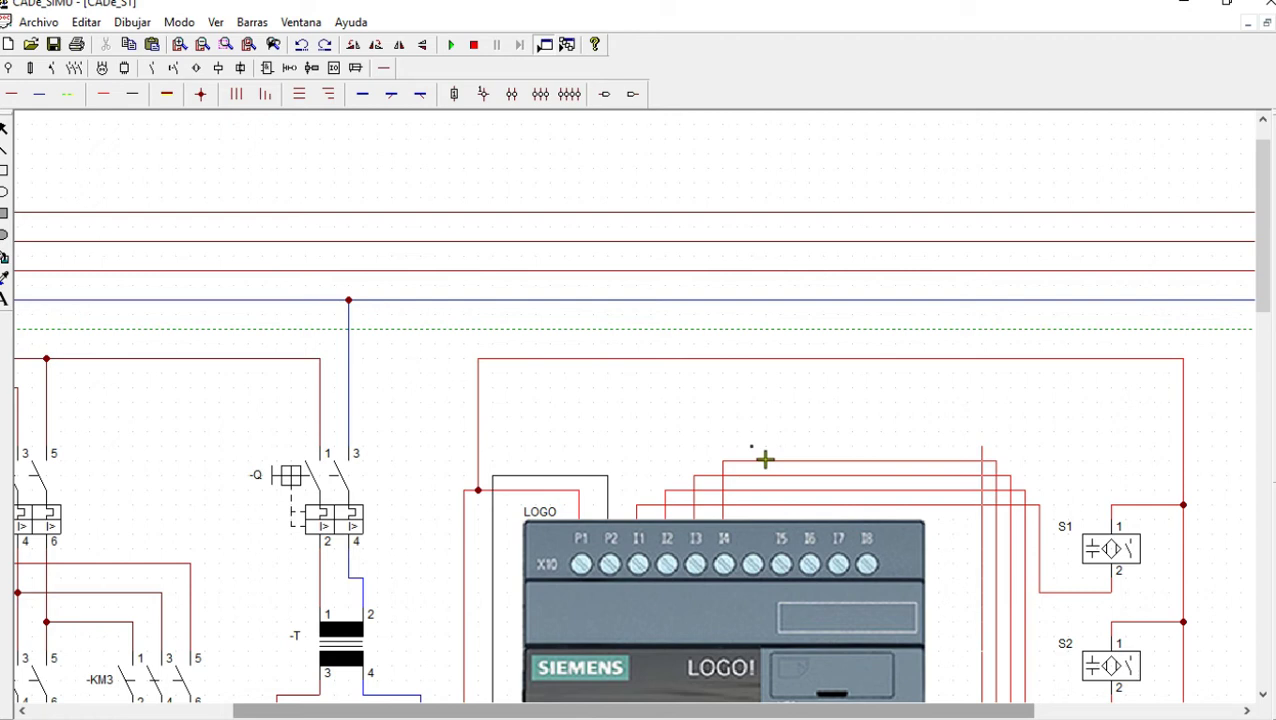
# Undo the S6 wiring and the wire between S5 and LOGO! input I4
pyautogui.scroll(-3, 929, 496)
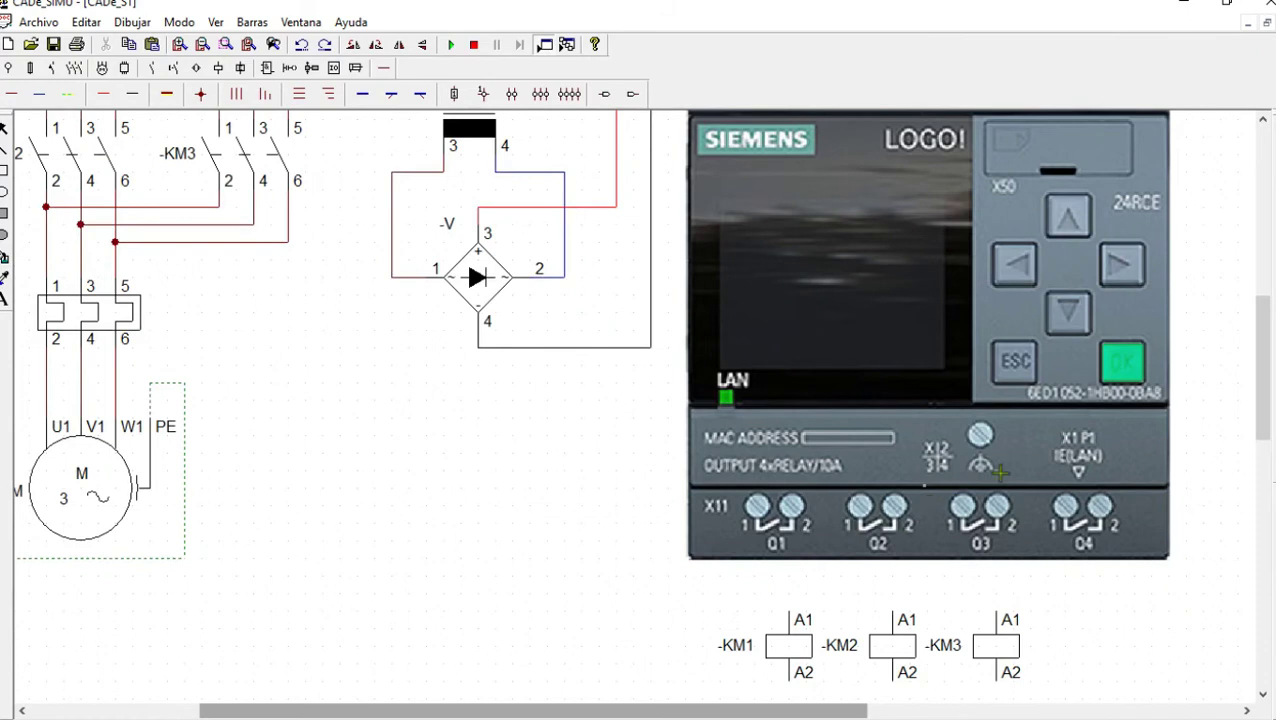
pyautogui.scroll(5, 997, 481)
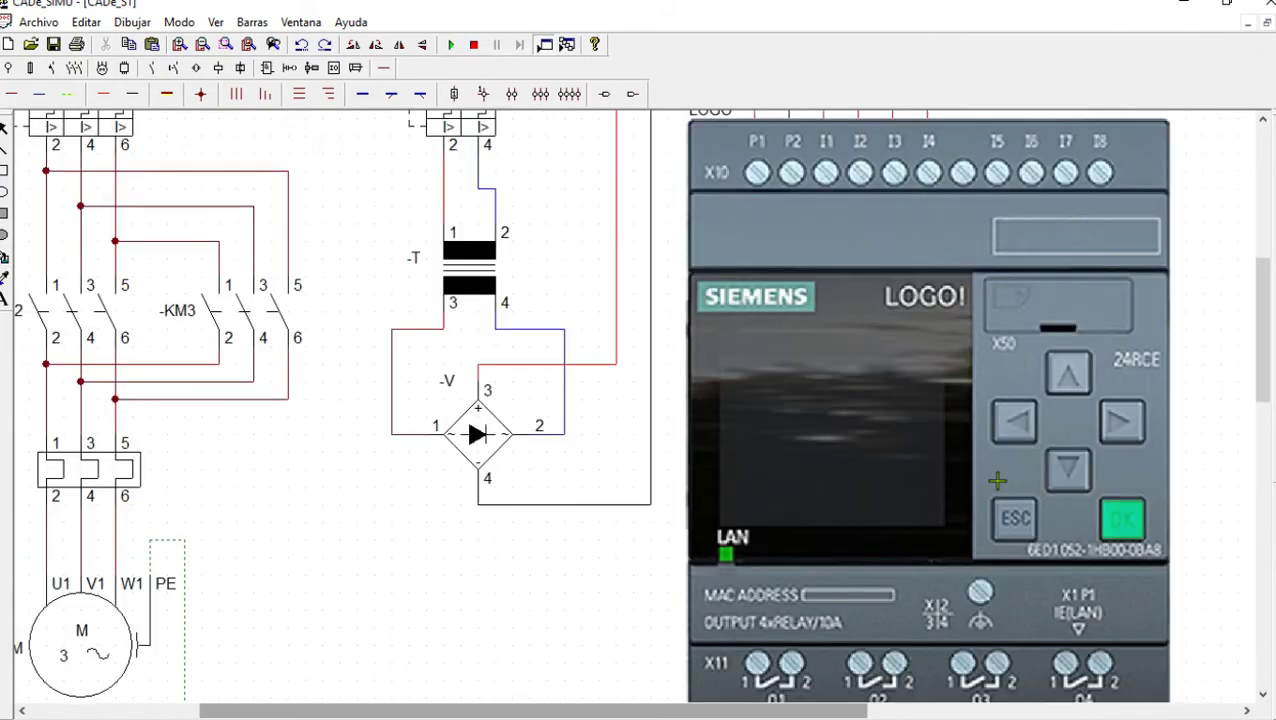
pyautogui.scroll(-1, 997, 481)
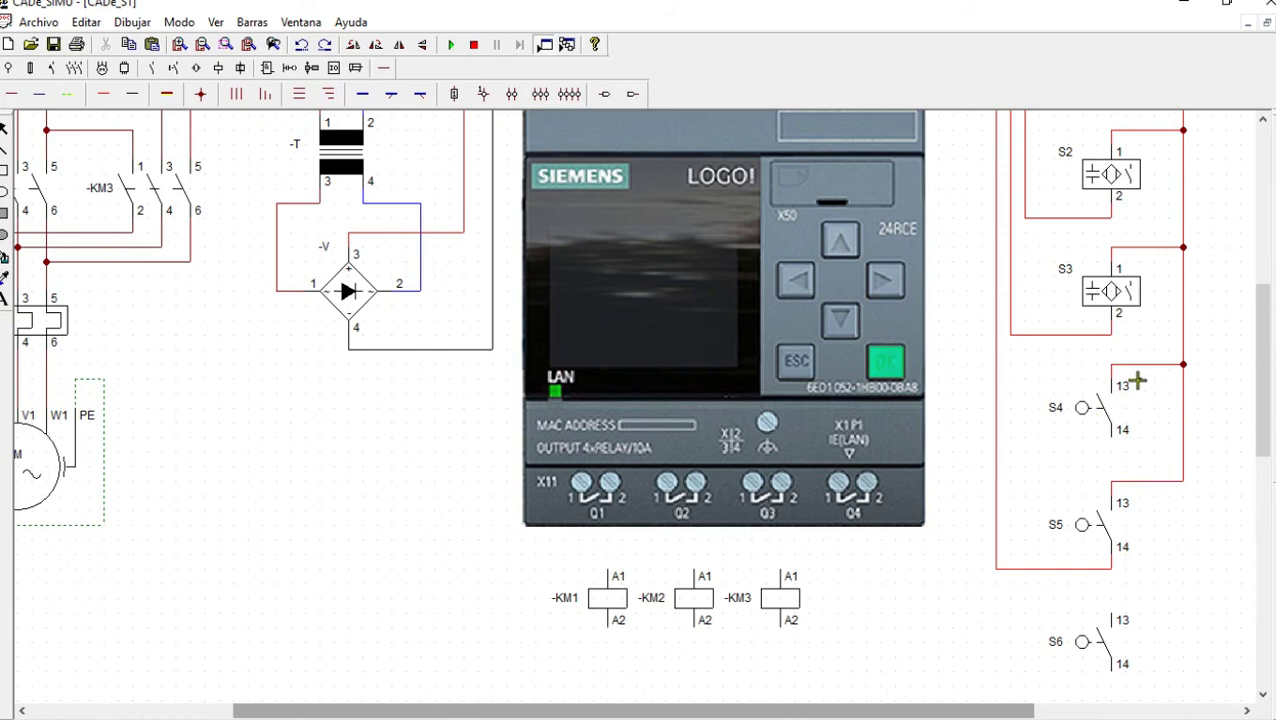
pyautogui.scroll(2, 1105, 487)
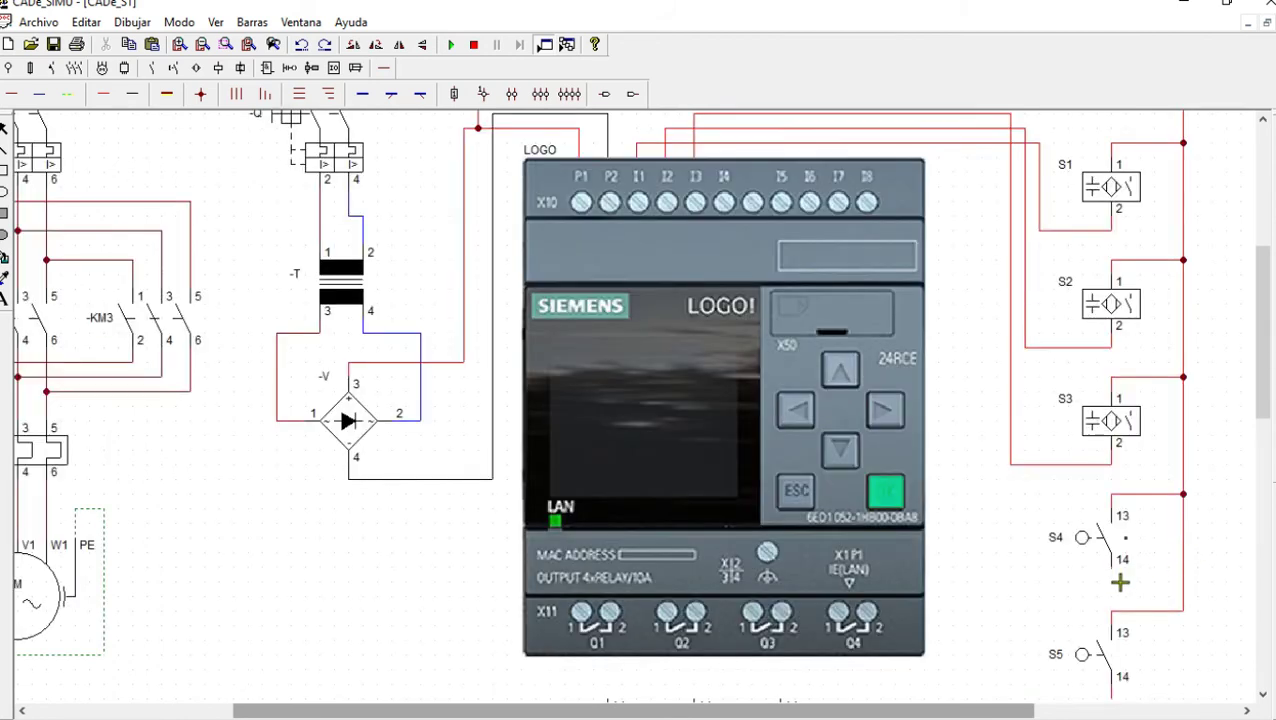
# Wire terminal 14 of S4 up and over the controller to LOGO! input I4
pyautogui.moveTo(1113, 578)
pyautogui.mouseDown()
pyautogui.moveTo(1007, 591)
pyautogui.moveTo(1008, 566)
pyautogui.moveTo(981, 581)
pyautogui.mouseUp()
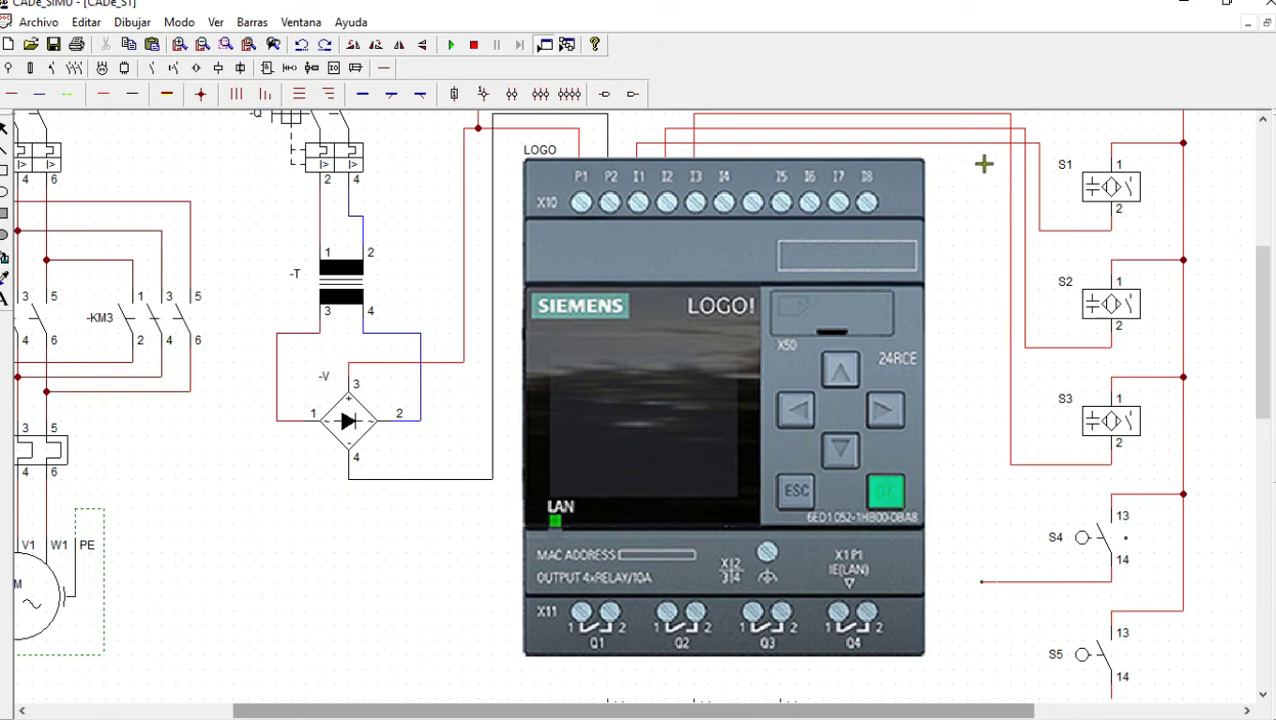
pyautogui.click(996, 167)
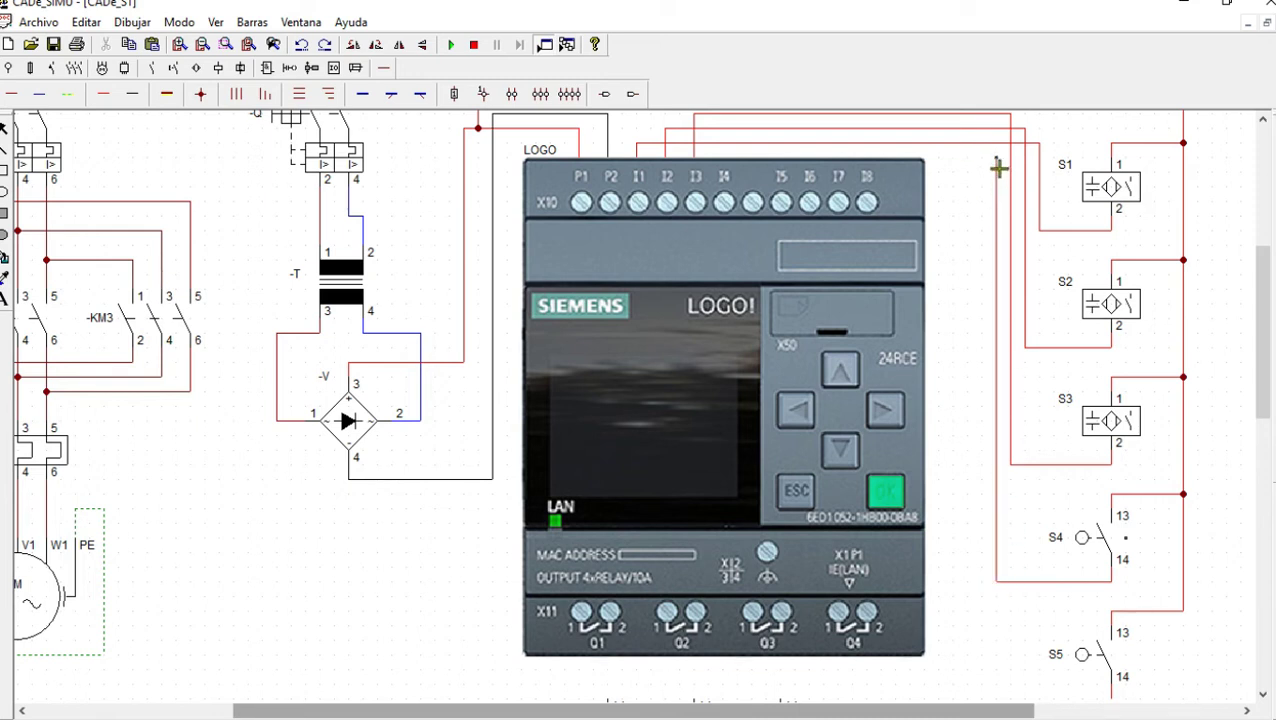
pyautogui.scroll(3, 1111, 524)
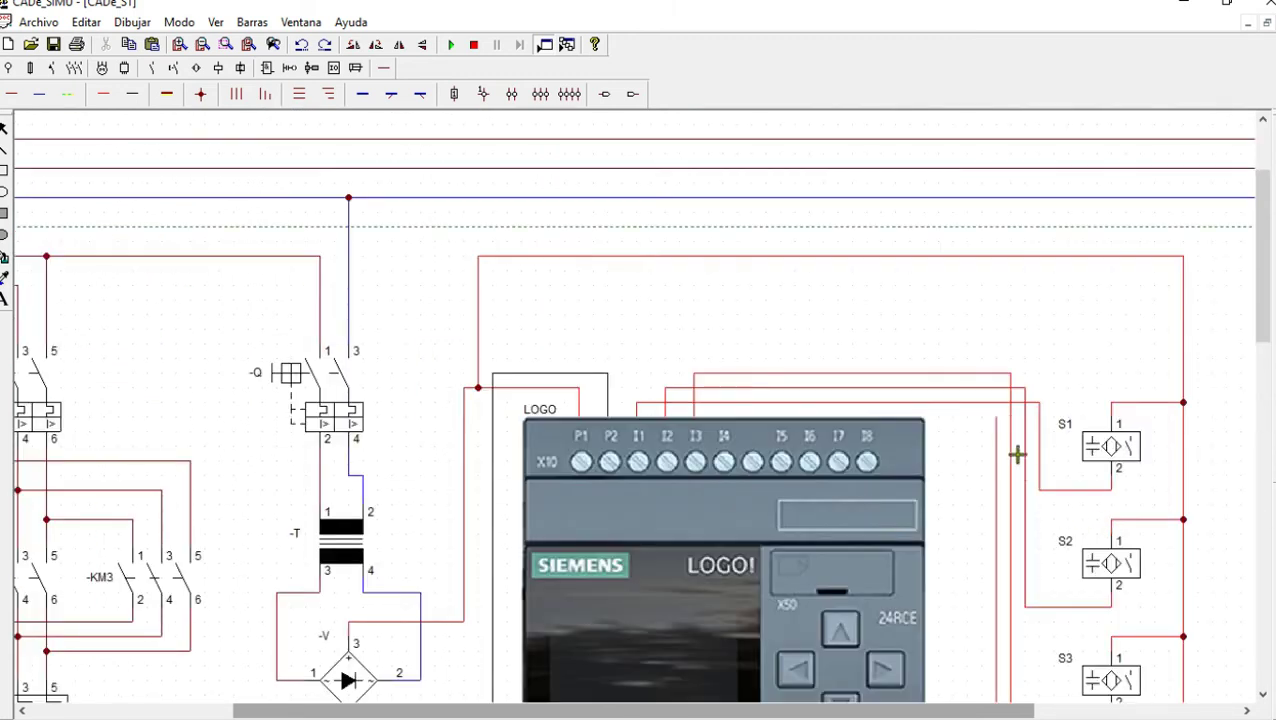
pyautogui.moveTo(1002, 421); pyautogui.dragTo(1007, 368)
pyautogui.moveTo(722, 360); pyautogui.dragTo(996, 360)
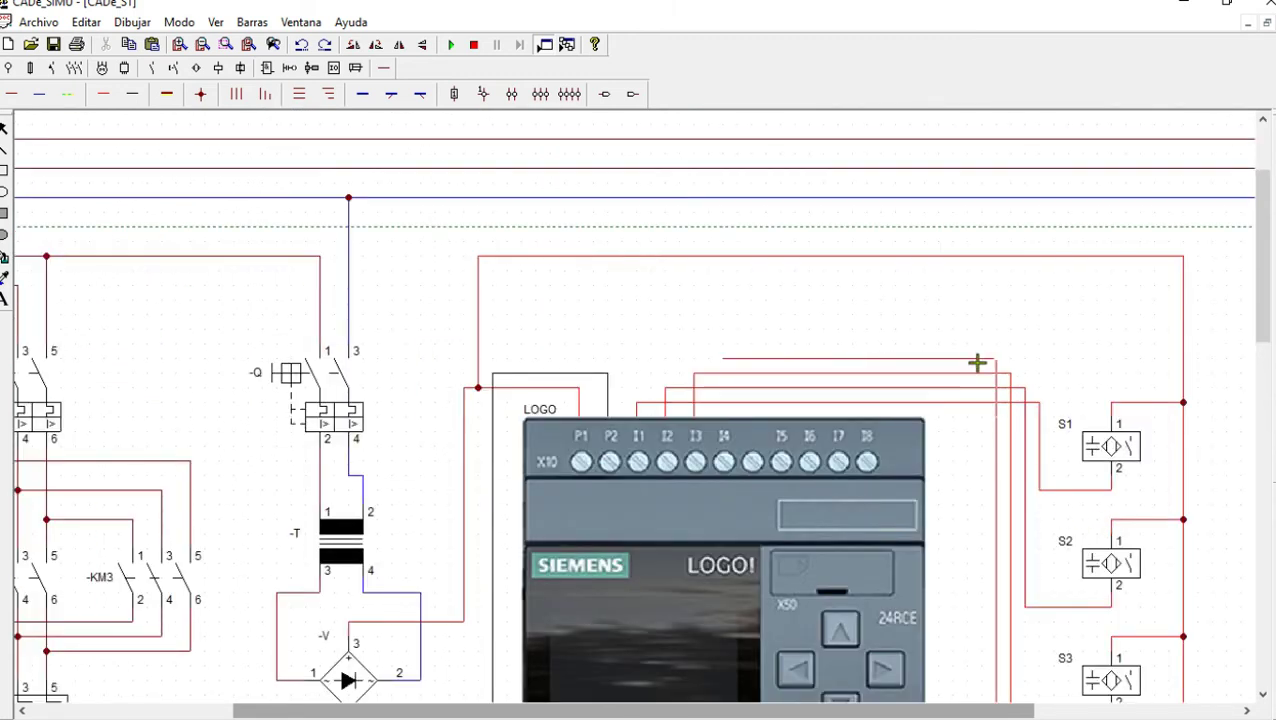
pyautogui.moveTo(734, 371); pyautogui.dragTo(734, 412)
# Wire terminal 14 of S5 to LOGO! input I5 and start a red wire from input I6 toward the sensor column
pyautogui.scroll(-5, 995, 430)
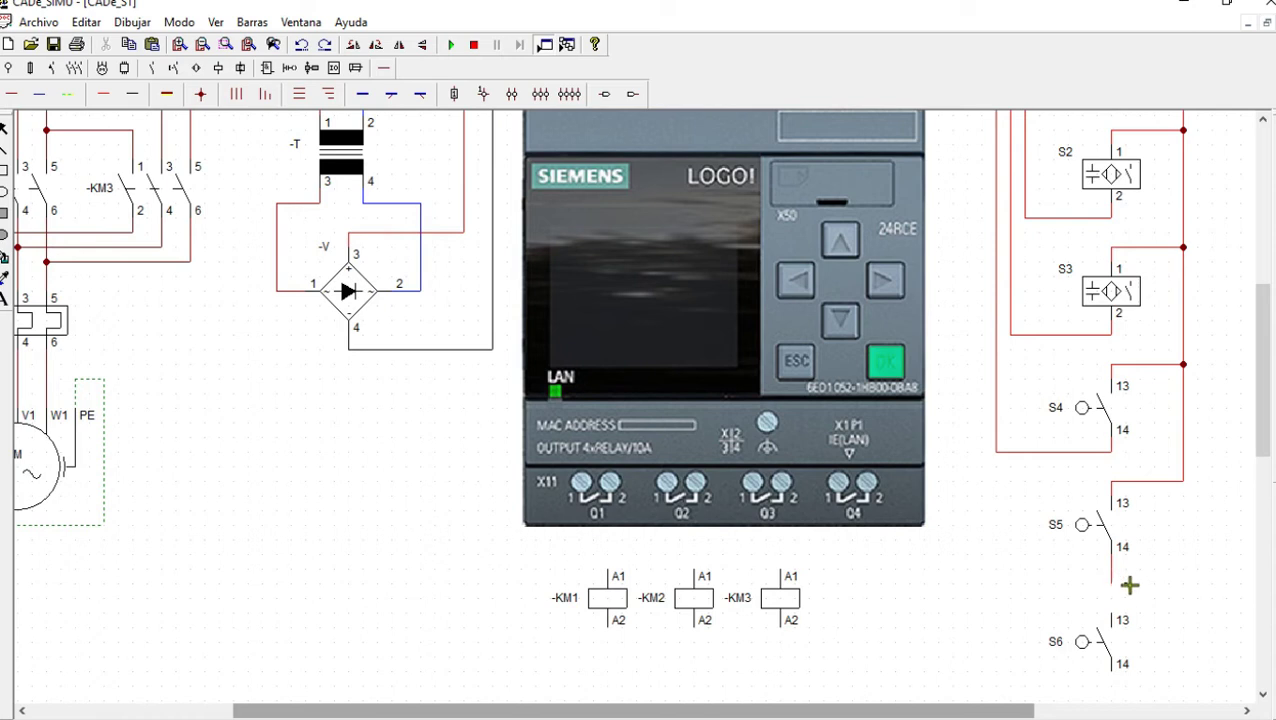
pyautogui.moveTo(1117, 588)
pyautogui.mouseDown()
pyautogui.moveTo(996, 587)
pyautogui.moveTo(1002, 558)
pyautogui.moveTo(991, 589)
pyautogui.moveTo(982, 125)
pyautogui.moveTo(1020, 199)
pyautogui.moveTo(1011, 504)
pyautogui.moveTo(990, 512)
pyautogui.moveTo(982, 347)
pyautogui.moveTo(881, 357)
pyautogui.mouseUp()
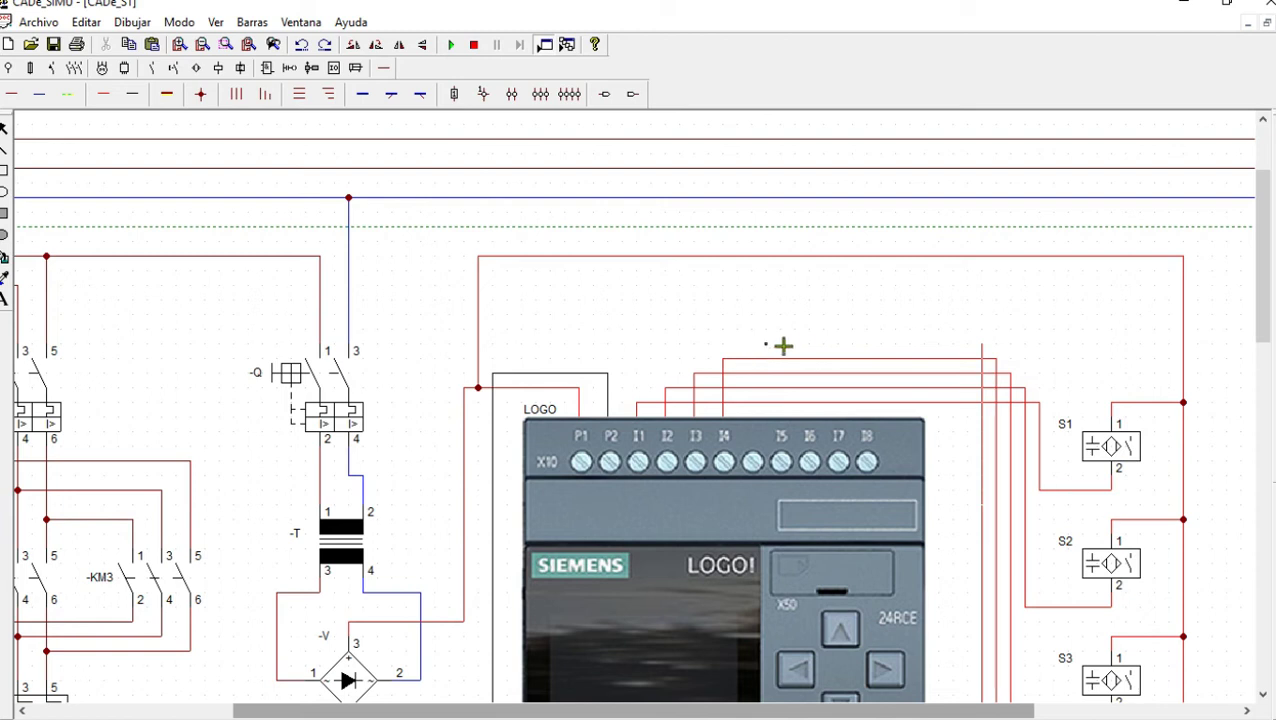
pyautogui.moveTo(783, 425)
pyautogui.mouseDown()
pyautogui.moveTo(785, 360)
pyautogui.moveTo(812, 347)
pyautogui.moveTo(786, 347)
pyautogui.moveTo(982, 348)
pyautogui.moveTo(817, 396)
pyautogui.moveTo(817, 333)
pyautogui.moveTo(977, 336)
pyautogui.moveTo(960, 461)
pyautogui.moveTo(980, 716)
pyautogui.moveTo(1008, 632)
pyautogui.moveTo(1008, 433)
pyautogui.moveTo(1034, 205)
pyautogui.moveTo(964, 267)
pyautogui.mouseUp()
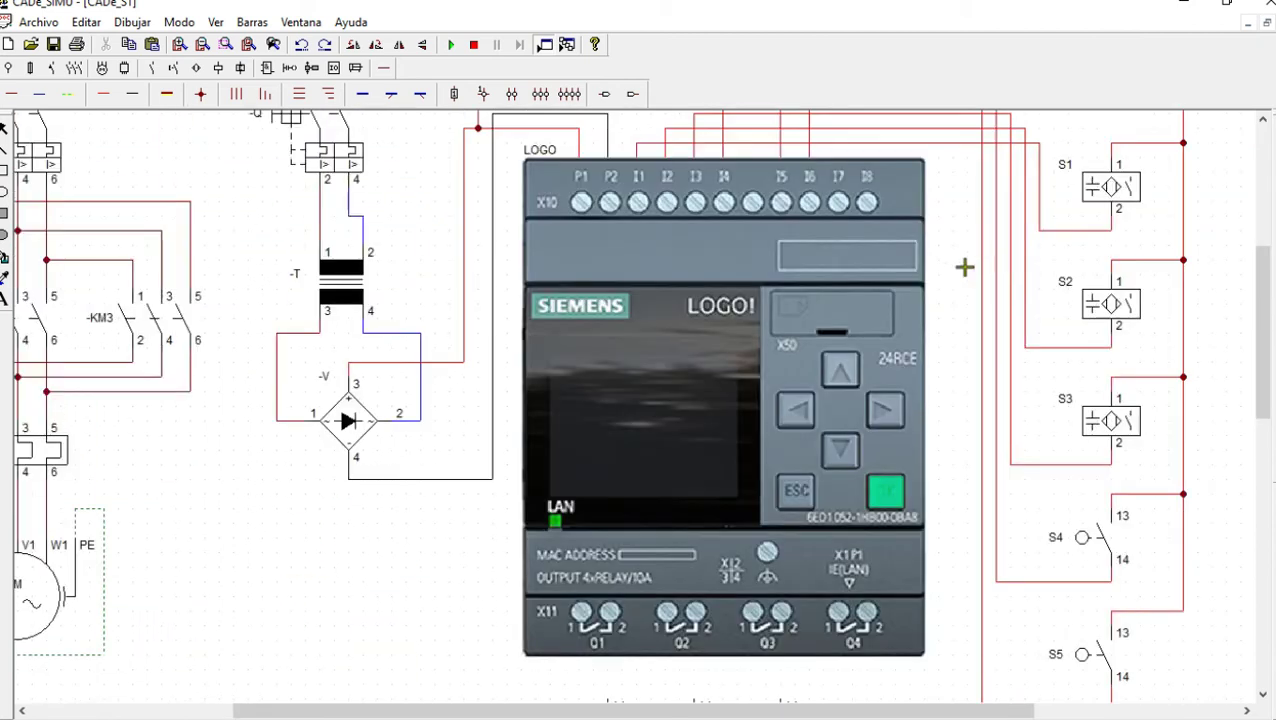
# Run the red wire from LOGO! input I6 down beside the other input wires to terminal 14 of S6
pyautogui.scroll(3, 1050, 393)
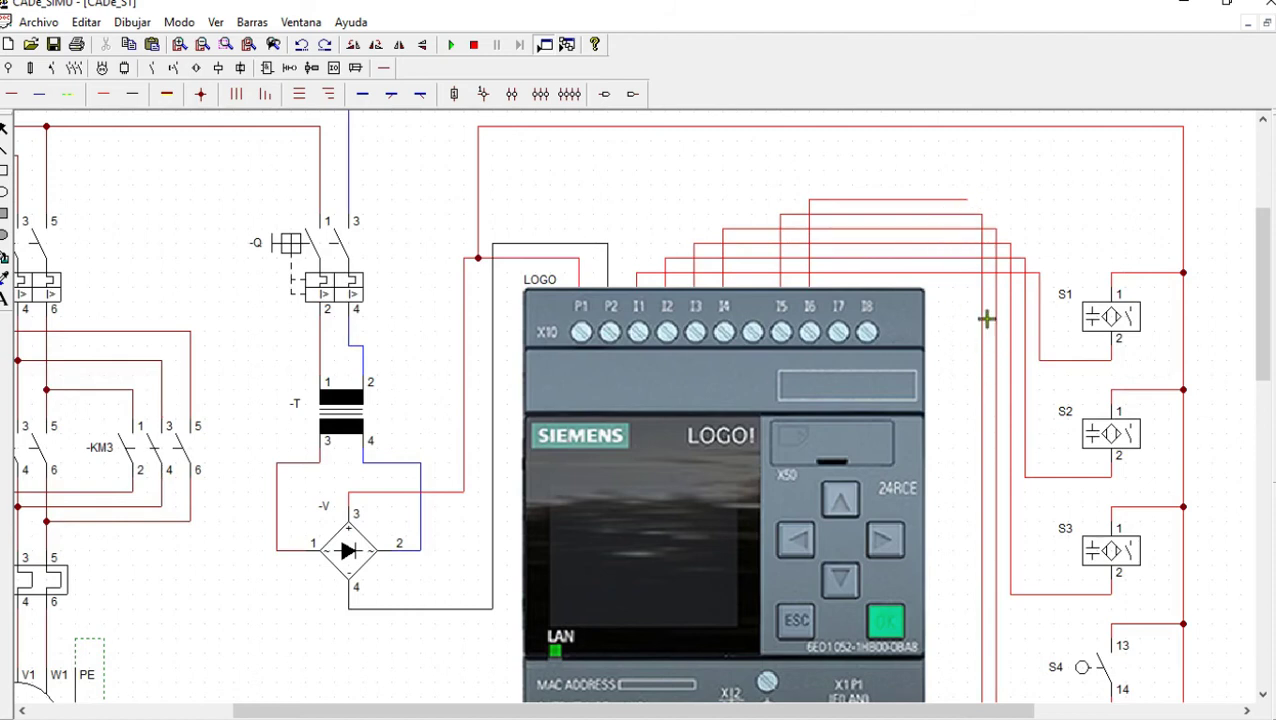
pyautogui.moveTo(968, 200)
pyautogui.mouseDown()
pyautogui.moveTo(969, 654)
pyautogui.moveTo(1002, 592)
pyautogui.moveTo(969, 390)
pyautogui.moveTo(982, 687)
pyautogui.moveTo(1114, 607)
pyautogui.moveTo(1112, 553)
pyautogui.mouseUp()
pyautogui.scroll(-3, 1002, 592)
pyautogui.scroll(-2, 993, 687)
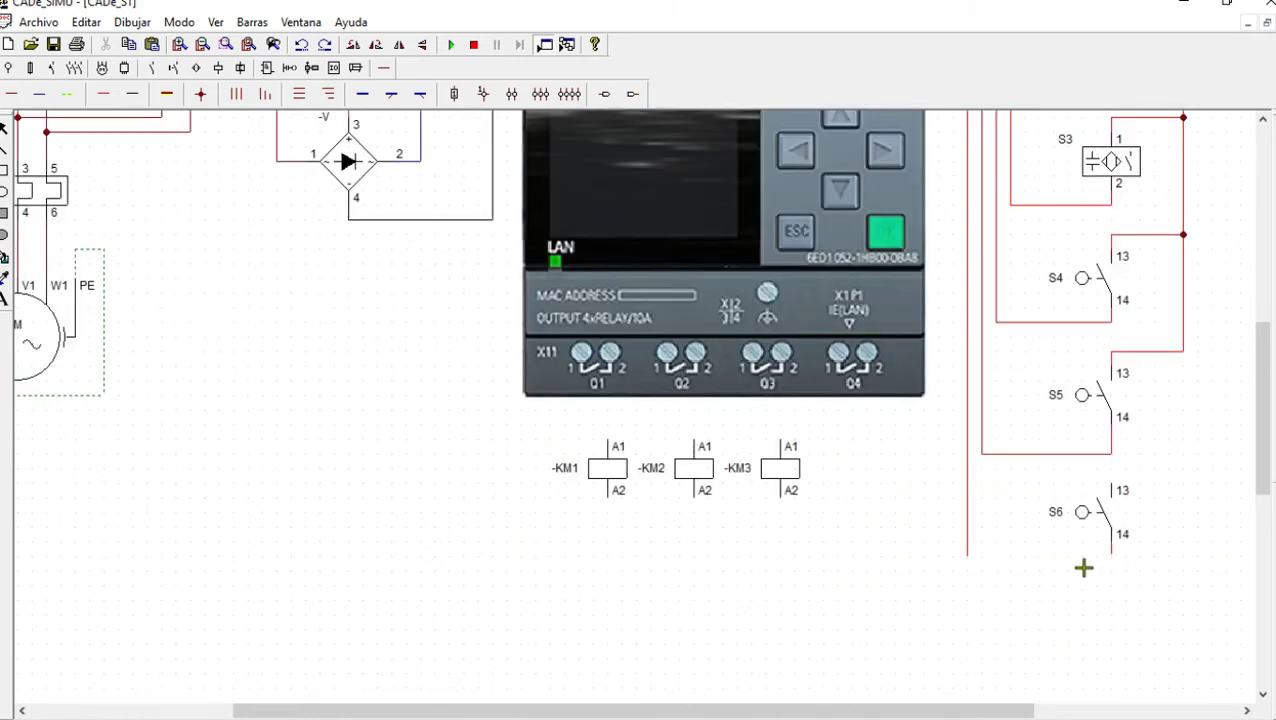
pyautogui.moveTo(979, 568); pyautogui.dragTo(1116, 569)
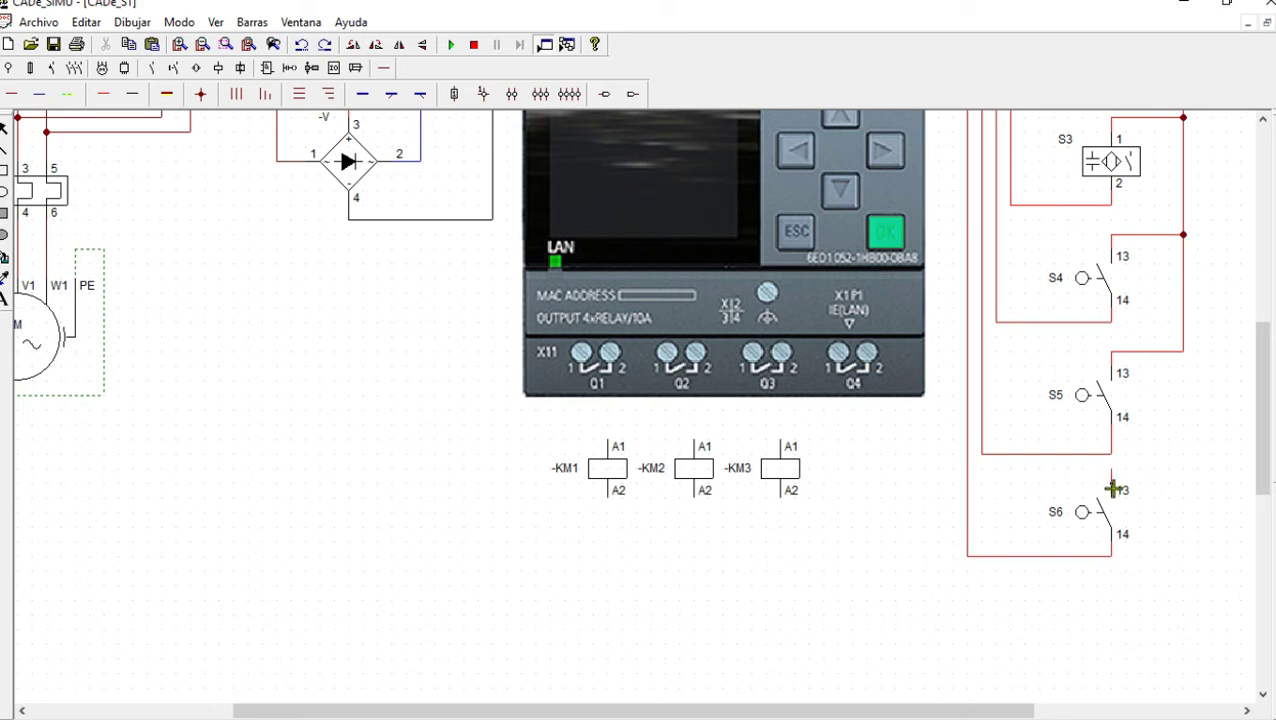
# Connect terminal 13 of S6 to the vertical red supply wire at S5
pyautogui.moveTo(1131, 478); pyautogui.dragTo(1190, 478)
pyautogui.moveTo(1194, 358); pyautogui.dragTo(1199, 477)
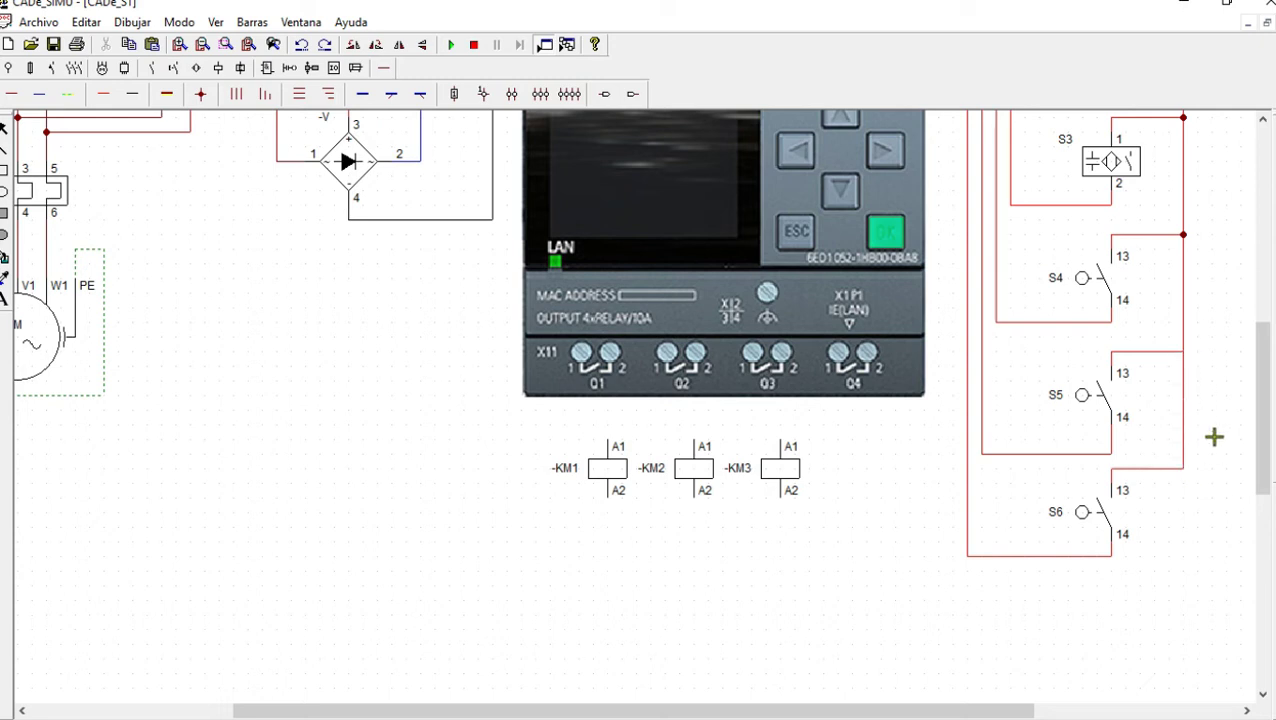
pyautogui.scroll(4, 1204, 430)
pyautogui.scroll(-2, 1204, 430)
pyautogui.scroll(3, 1204, 430)
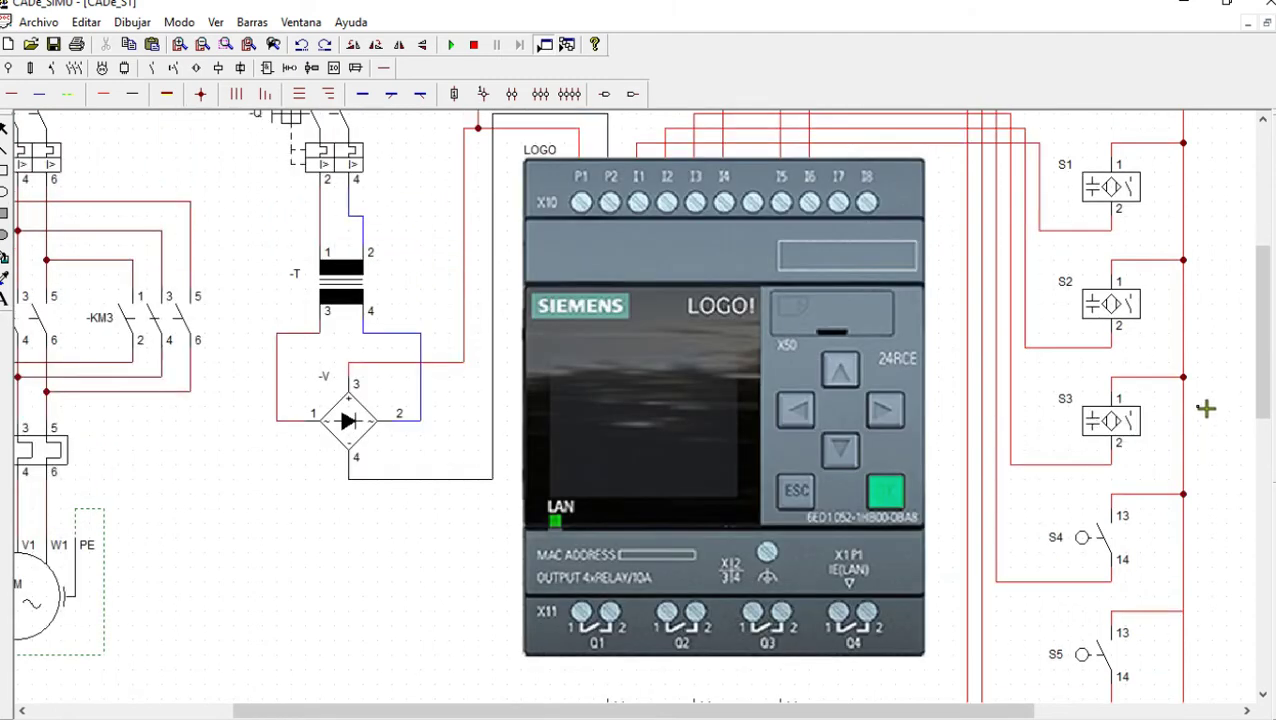
# Place a connection node where the S5 branch meets the vertical red supply wire
pyautogui.click(201, 94)
pyautogui.click(1143, 571)
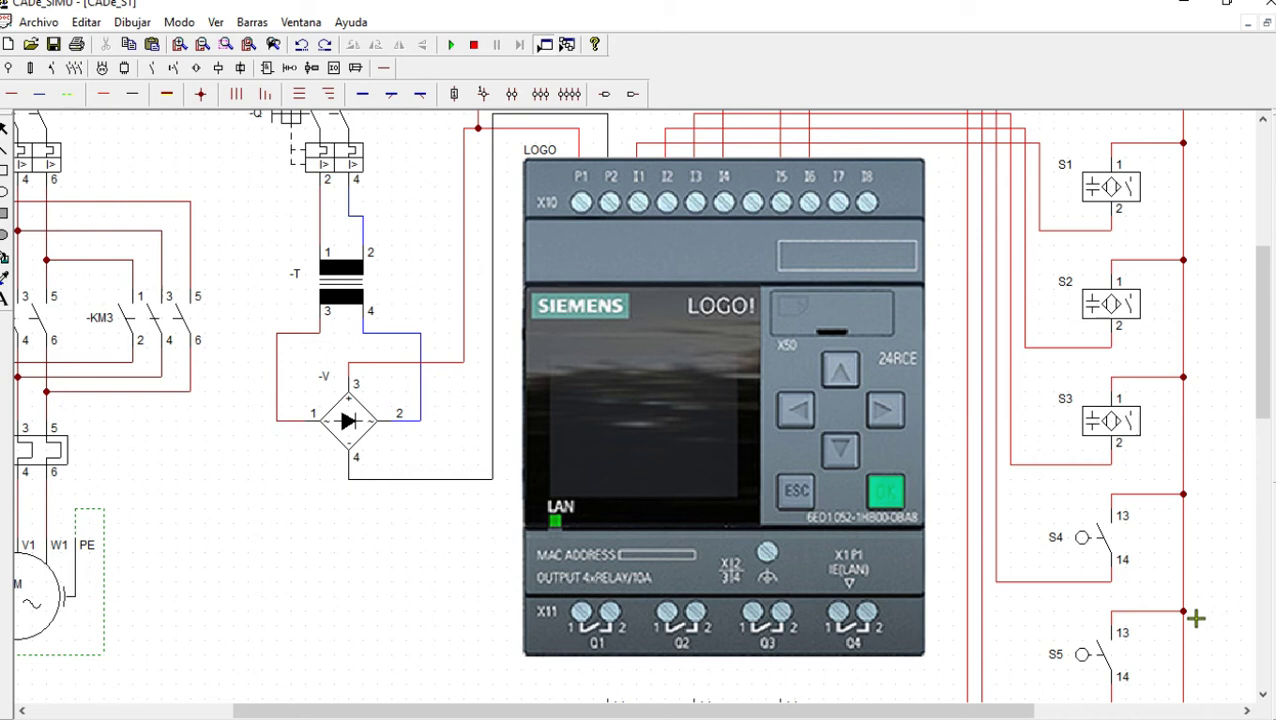
pyautogui.scroll(-3, 1196, 619)
pyautogui.scroll(6, 1188, 615)
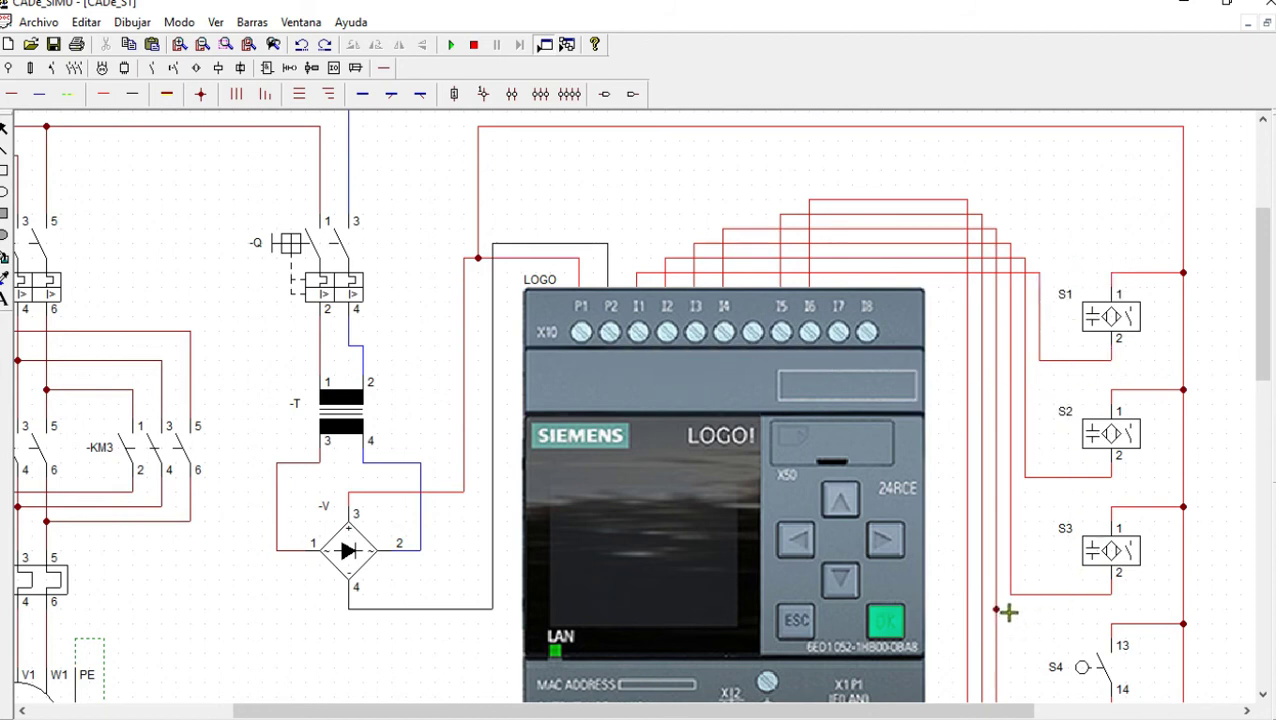
pyautogui.scroll(-2, 1002, 600)
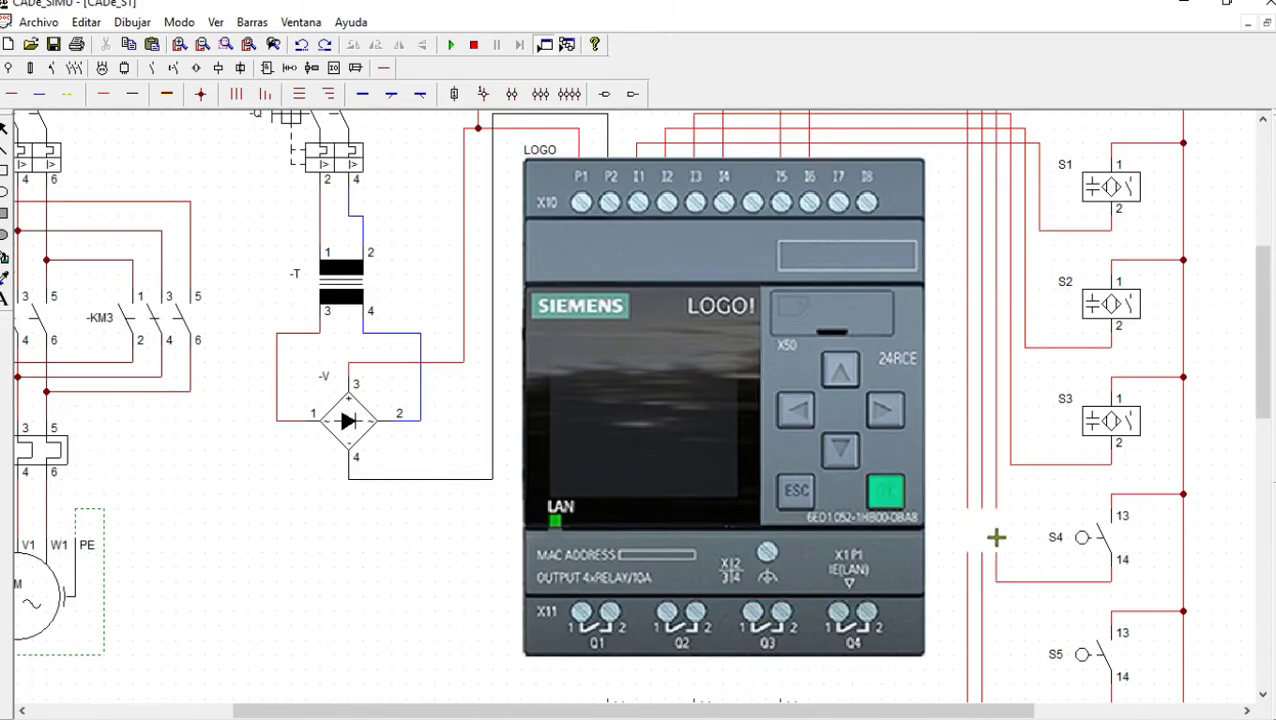
# Wire LOGO! outputs Q1, Q2 and Q3 in red to terminal A1 of coils KM1, KM2 and KM3 respectively
pyautogui.click(463, 157)
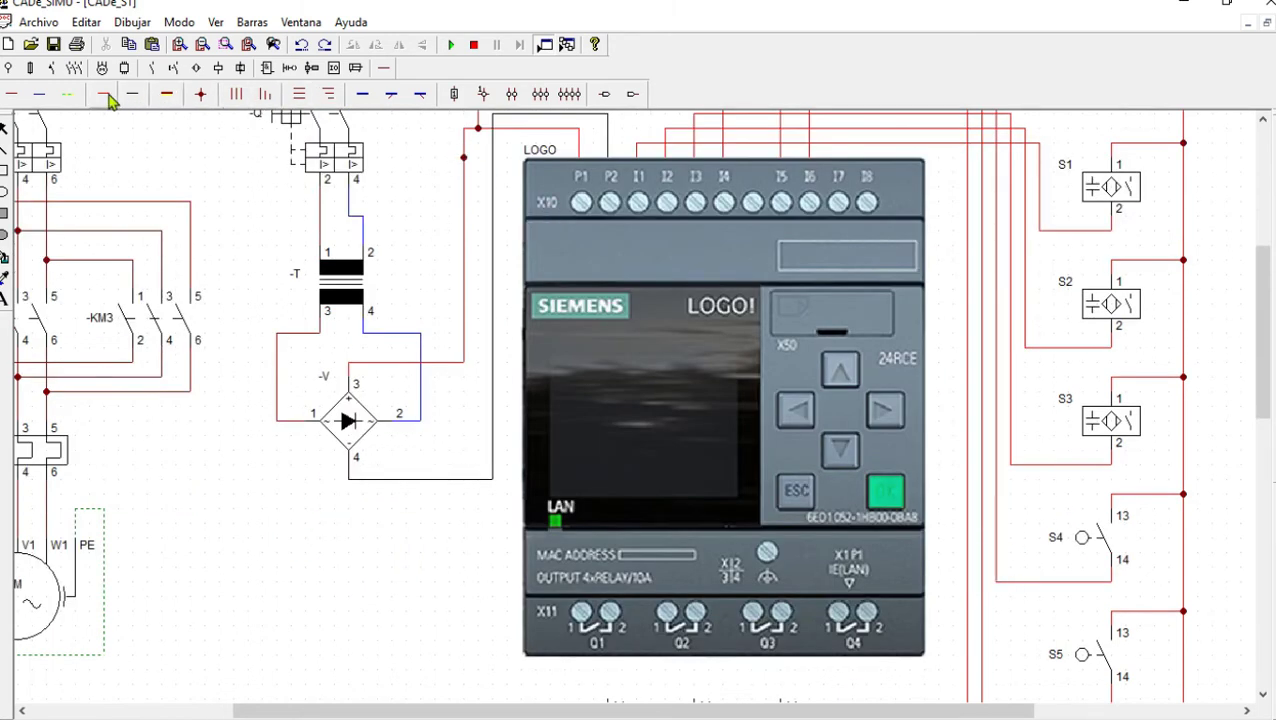
pyautogui.scroll(-4, 662, 356)
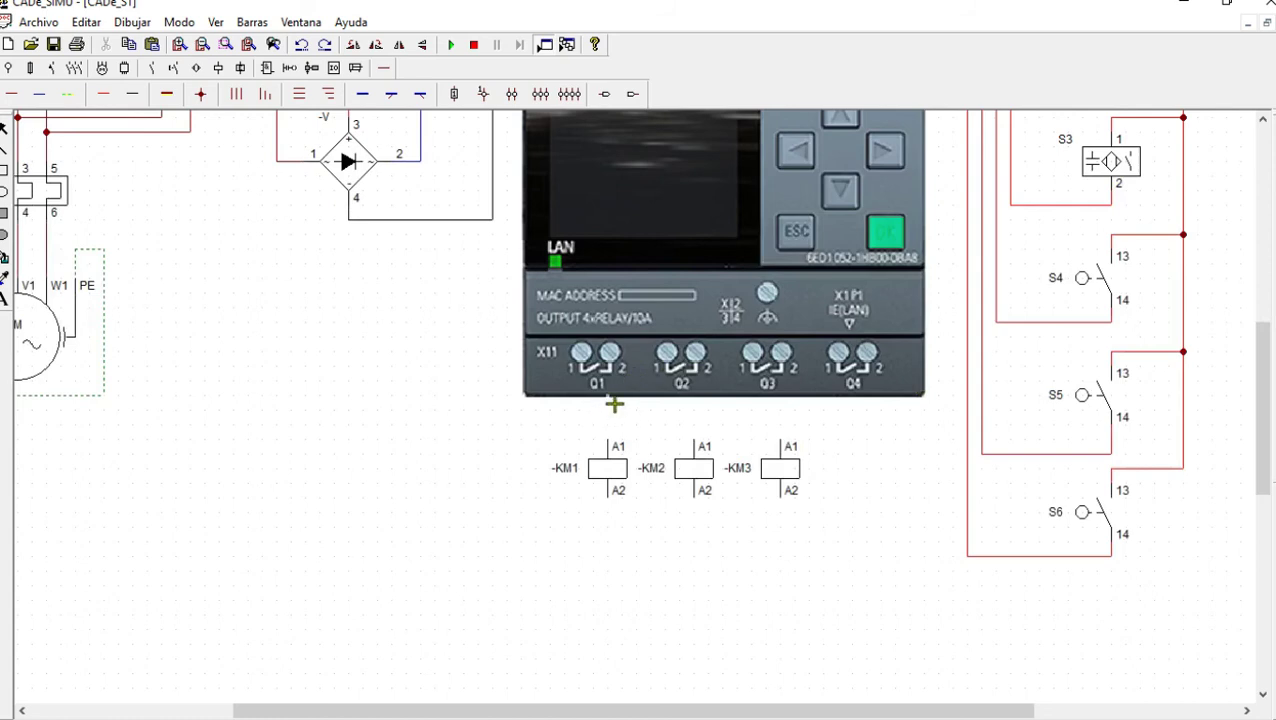
pyautogui.moveTo(617, 408); pyautogui.dragTo(616, 448)
pyautogui.moveTo(703, 405); pyautogui.dragTo(701, 445)
pyautogui.moveTo(786, 405); pyautogui.dragTo(786, 447)
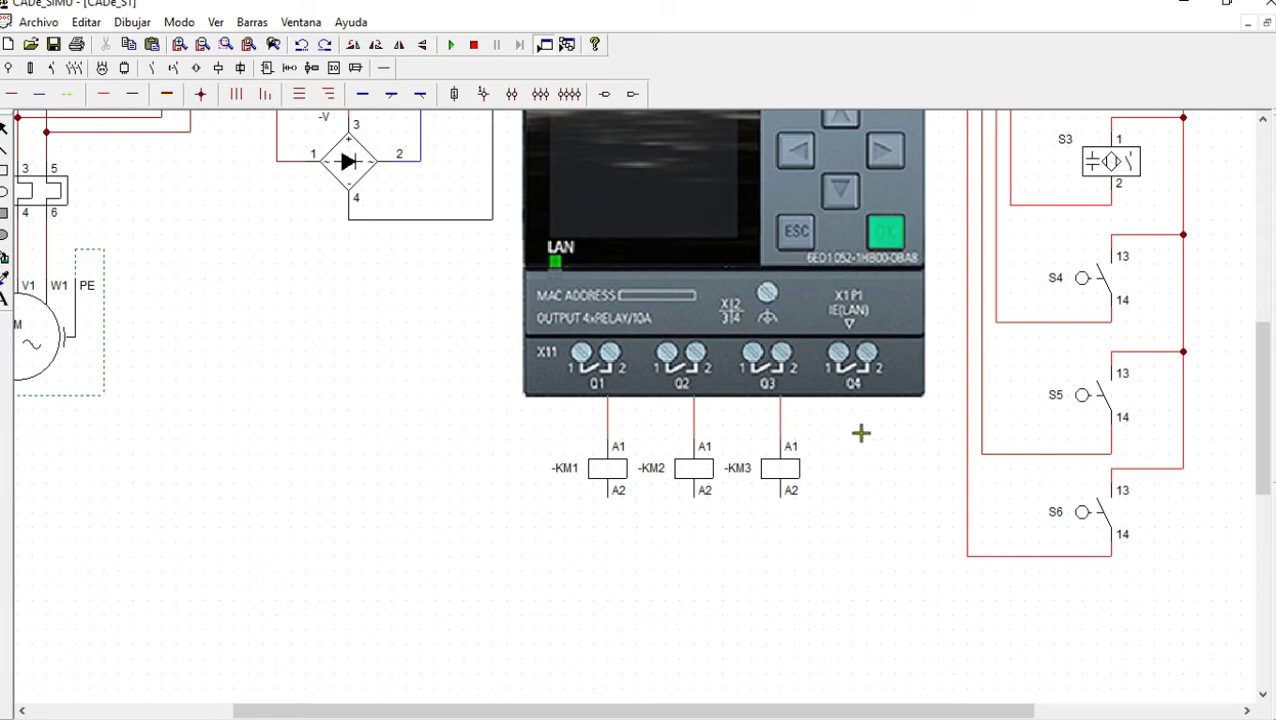
# Move the handwritten logic equations image from beside the circuit to the lower-left corner of the drawing sheet
pyautogui.scroll(2, 868, 433)
pyautogui.scroll(2, 873, 432)
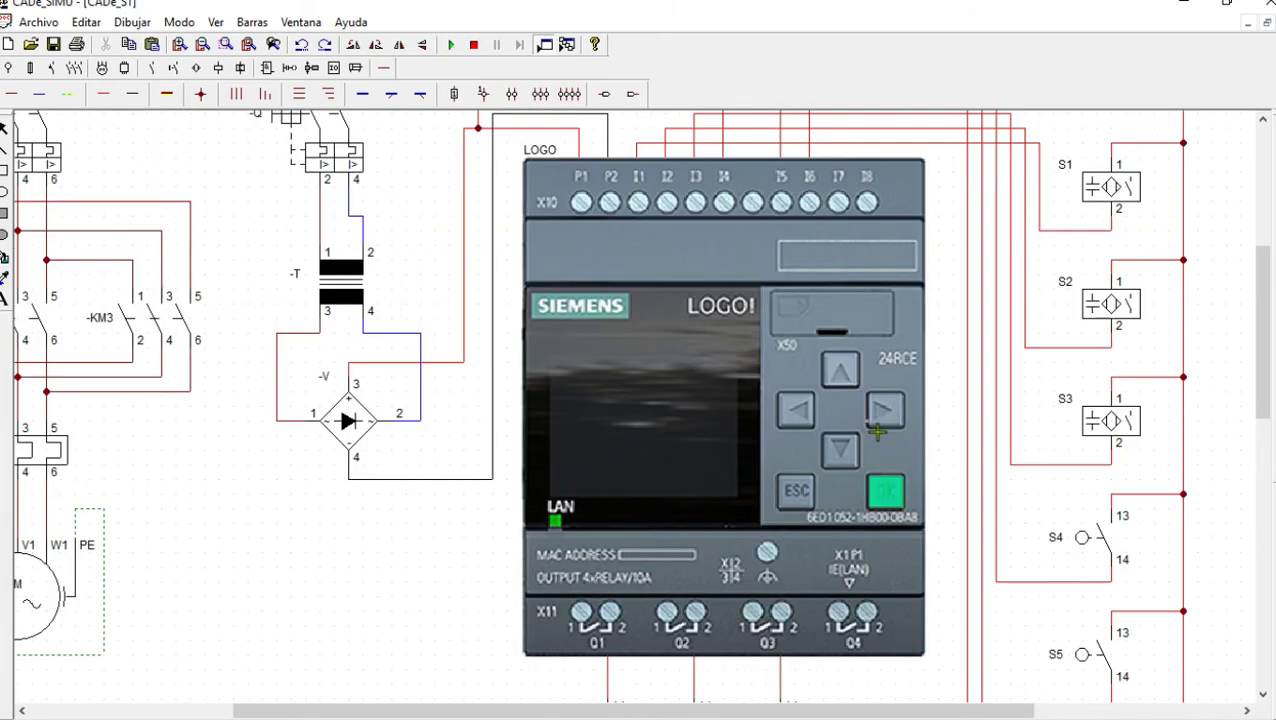
pyautogui.scroll(2, 877, 432)
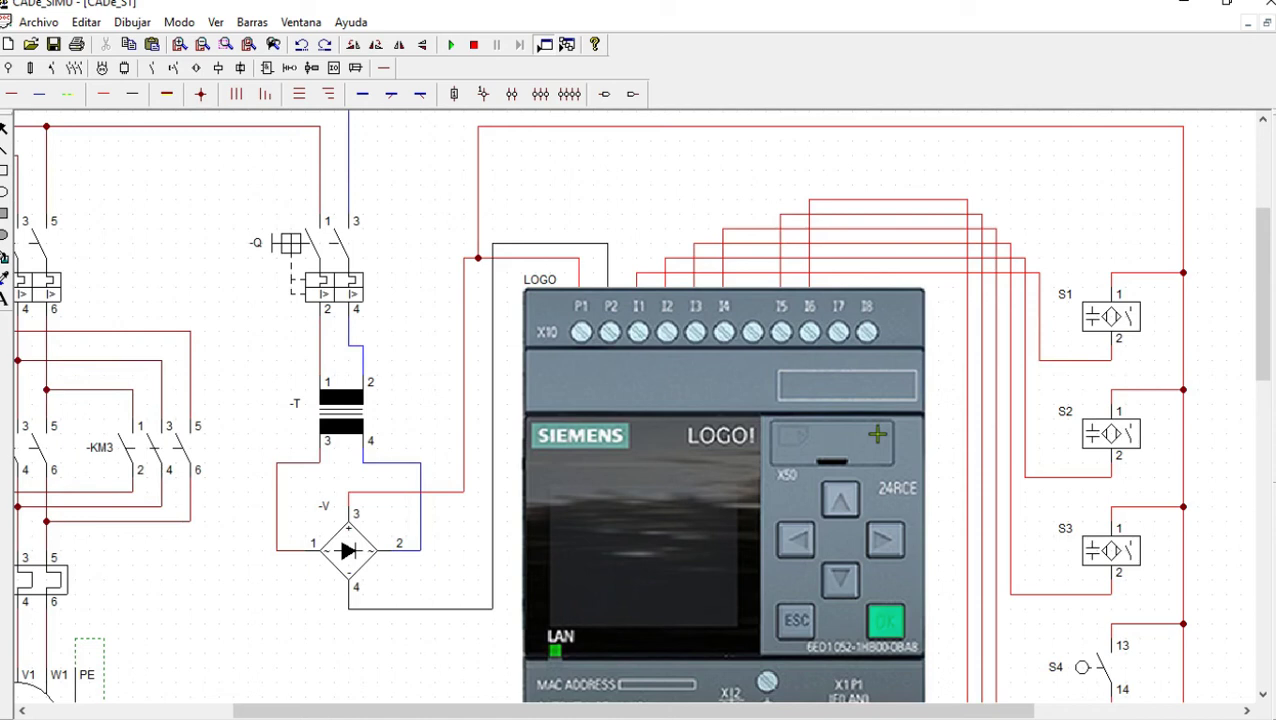
pyautogui.scroll(-1, 877, 433)
pyautogui.scroll(-1, 890, 420)
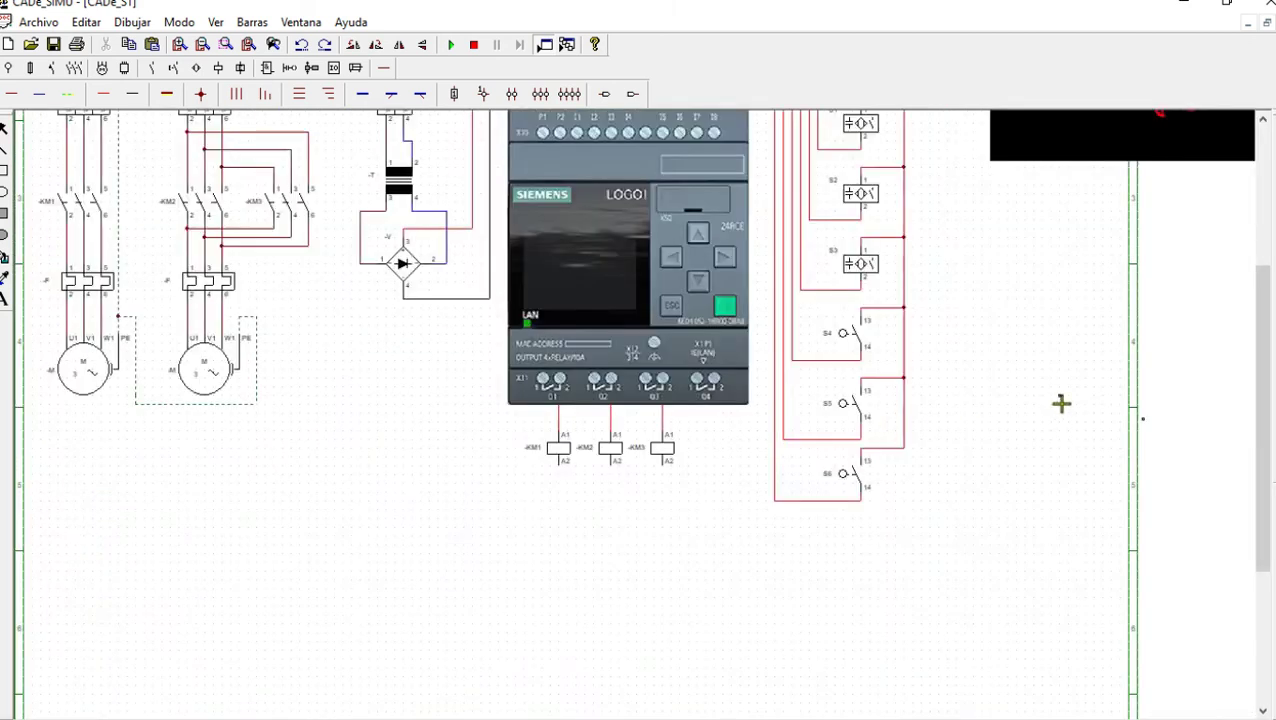
pyautogui.scroll(2, 1061, 403)
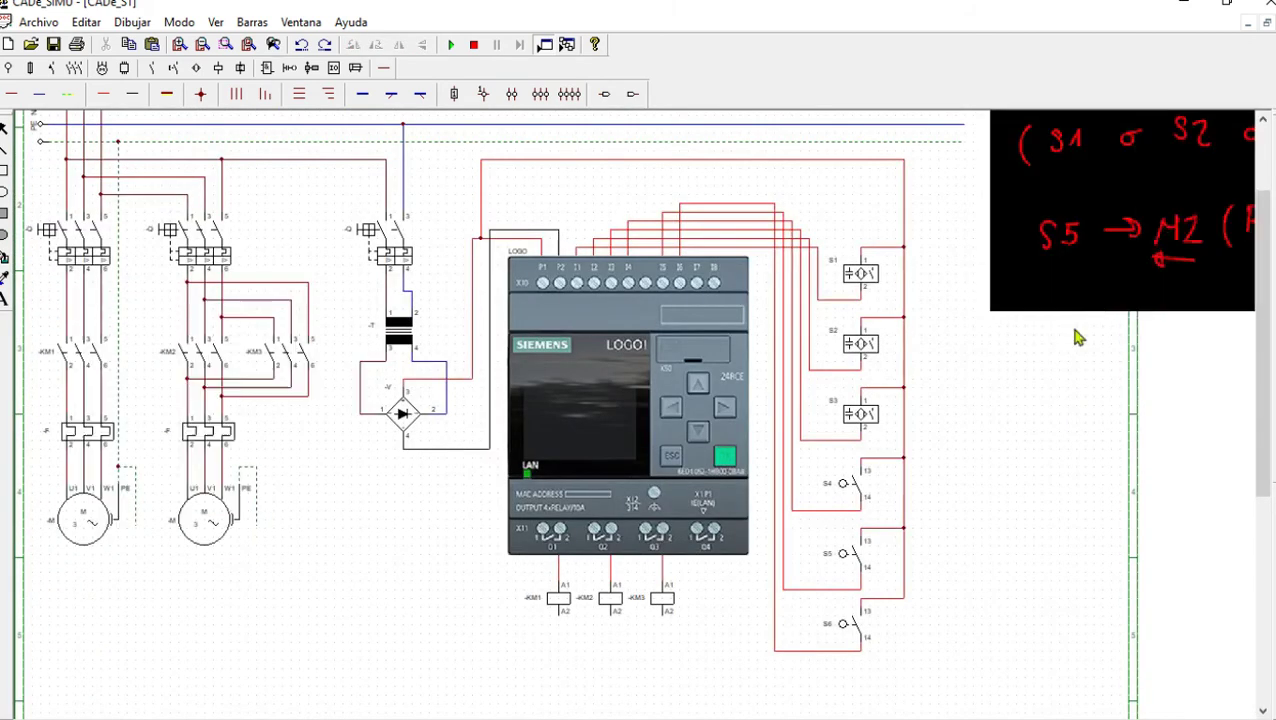
pyautogui.click(527, 578)
pyautogui.scroll(-1, 435, 581)
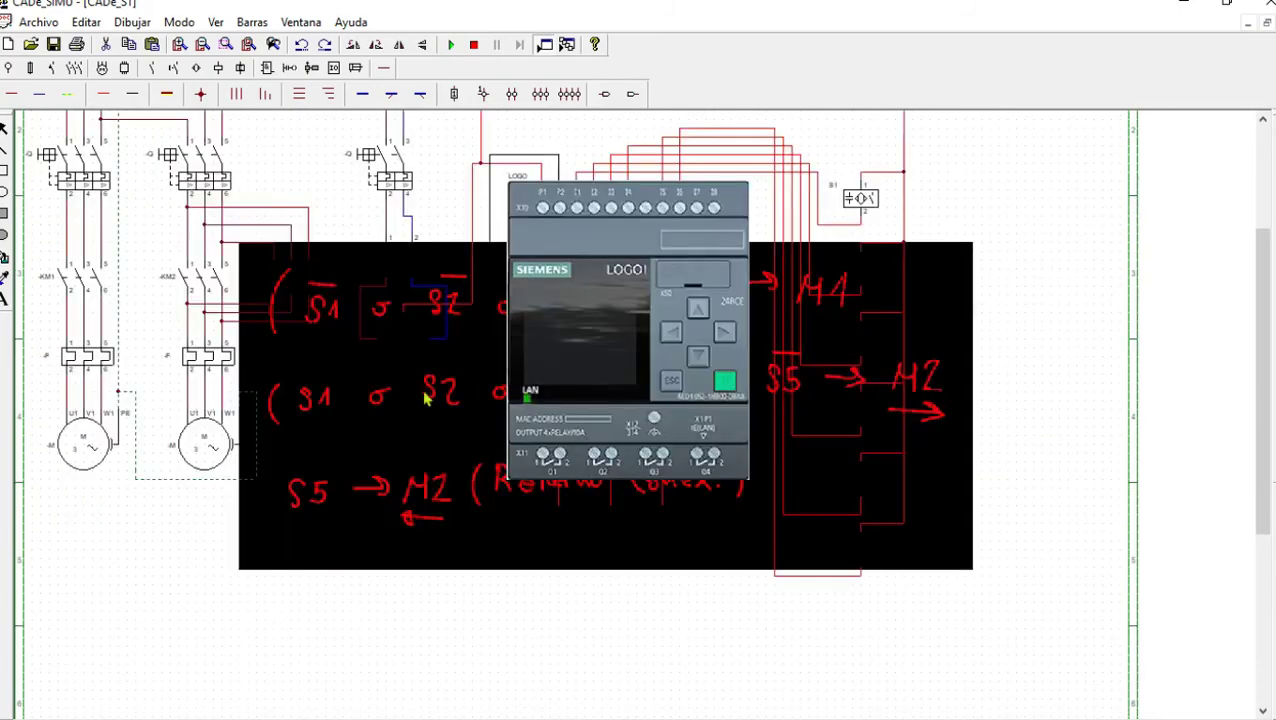
pyautogui.scroll(-2, 328, 561)
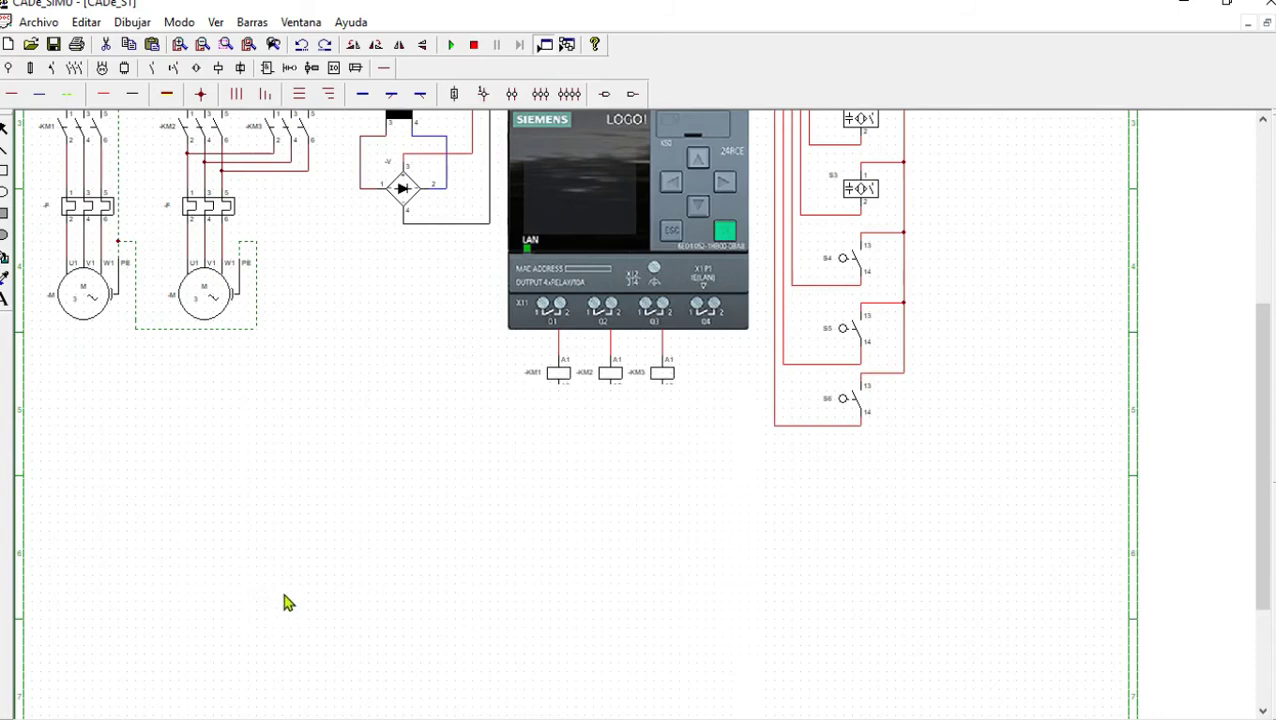
pyautogui.scroll(-2, 399, 595)
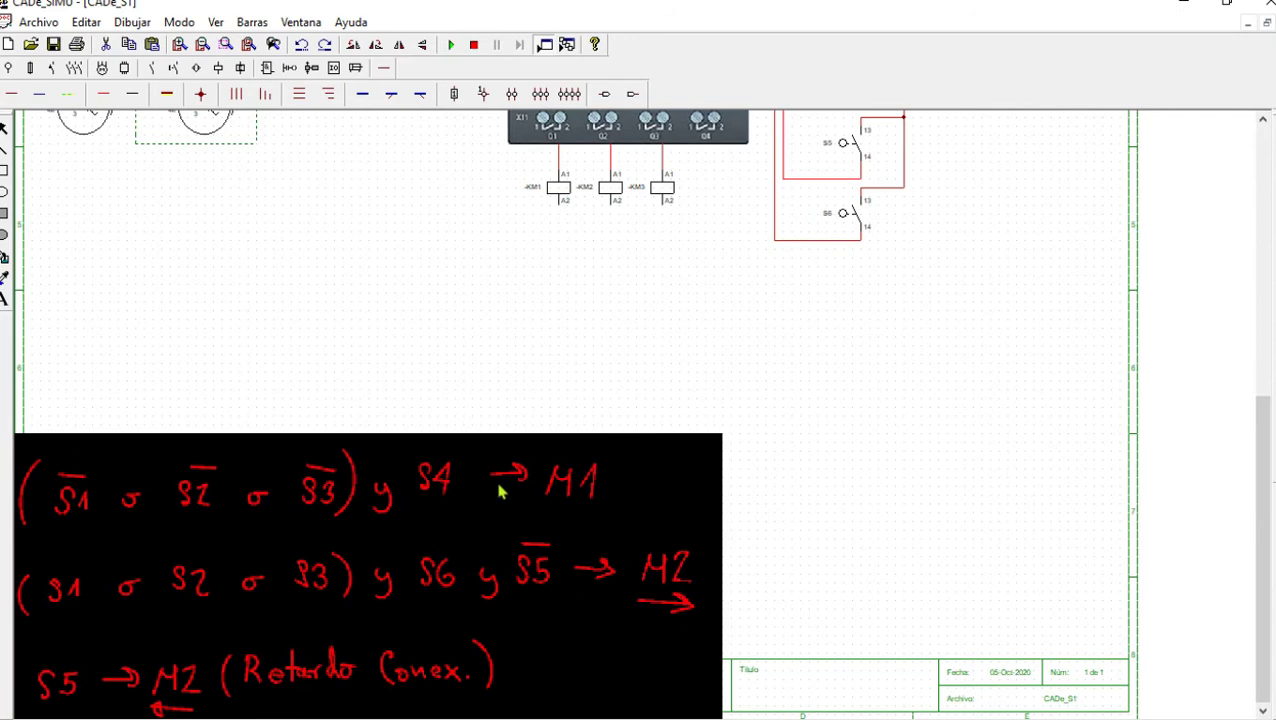
# Compare the handwritten equations for M1 and M2 with the LOGO! inputs, outputs and contactor coils
pyautogui.scroll(1, 617, 352)
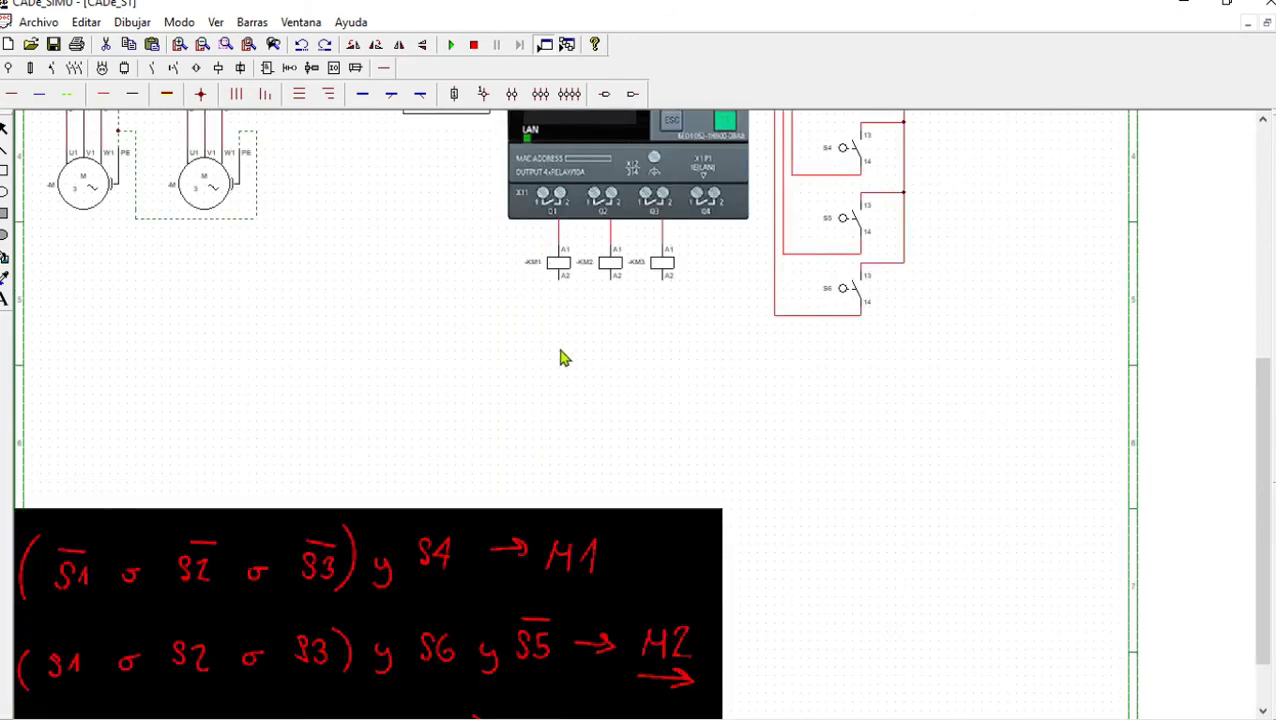
pyautogui.scroll(1, 630, 389)
pyautogui.scroll(1, 617, 403)
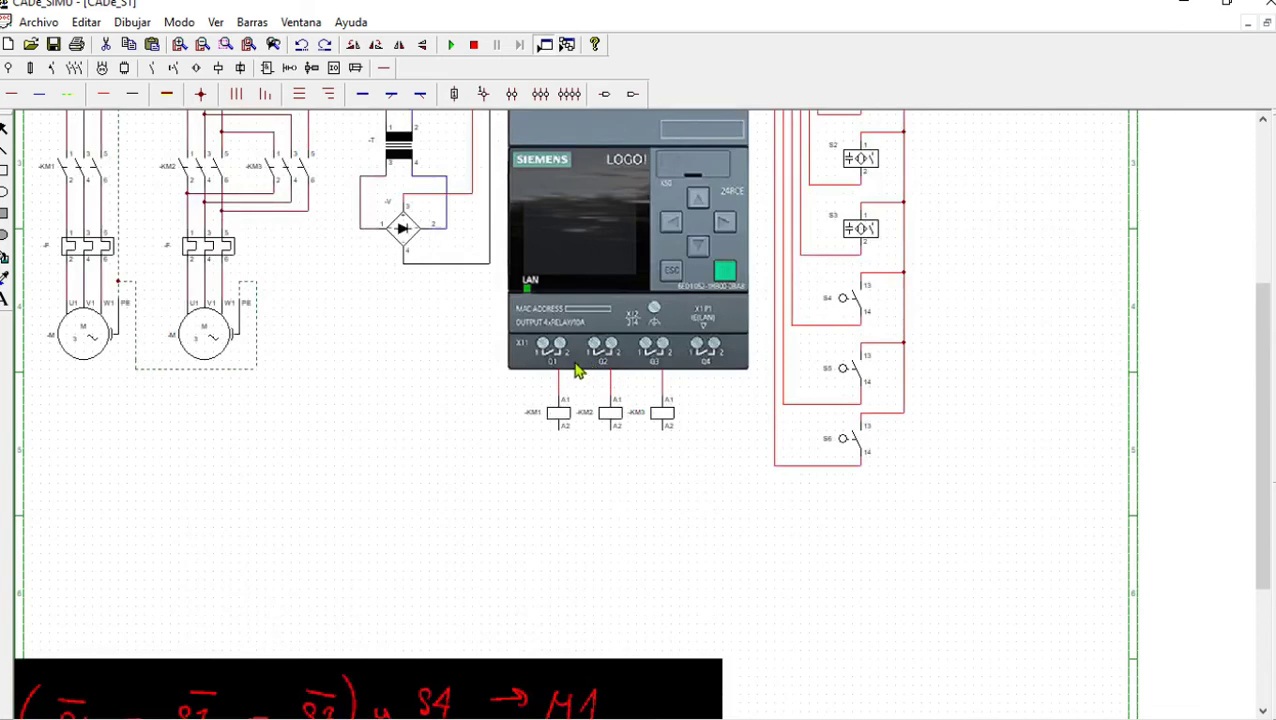
pyautogui.scroll(-1, 572, 389)
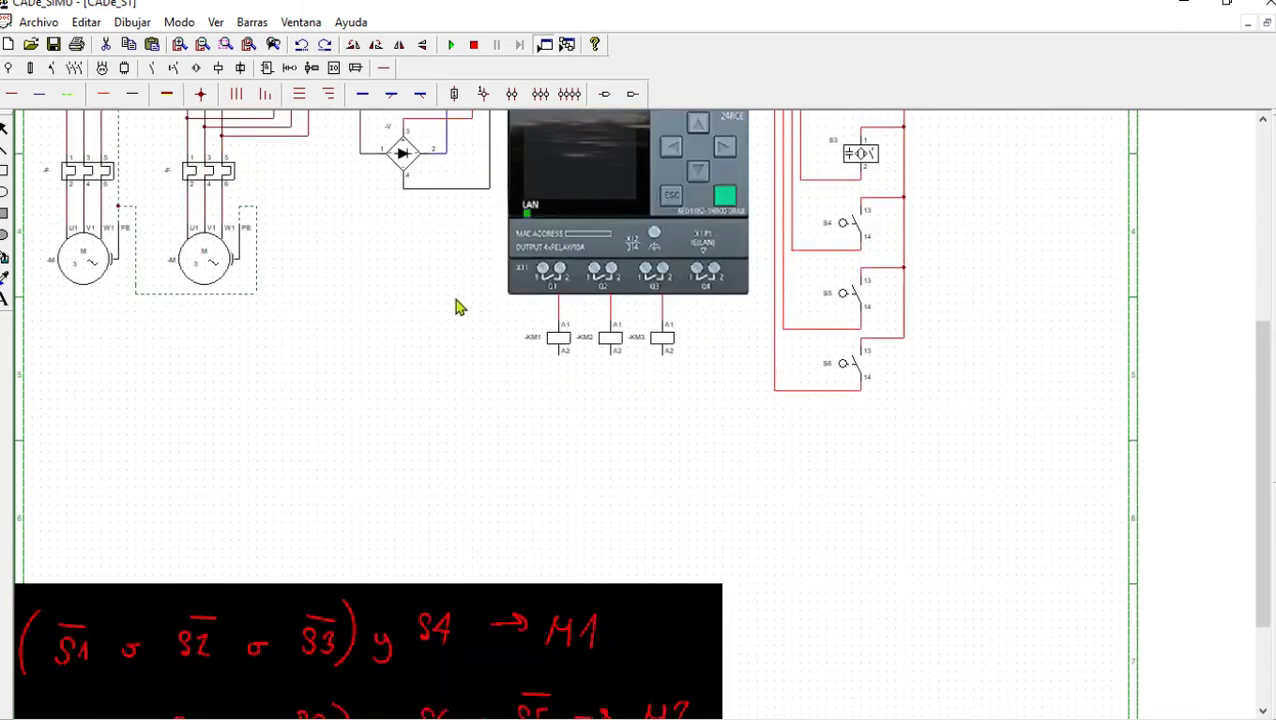
pyautogui.scroll(2, 550, 359)
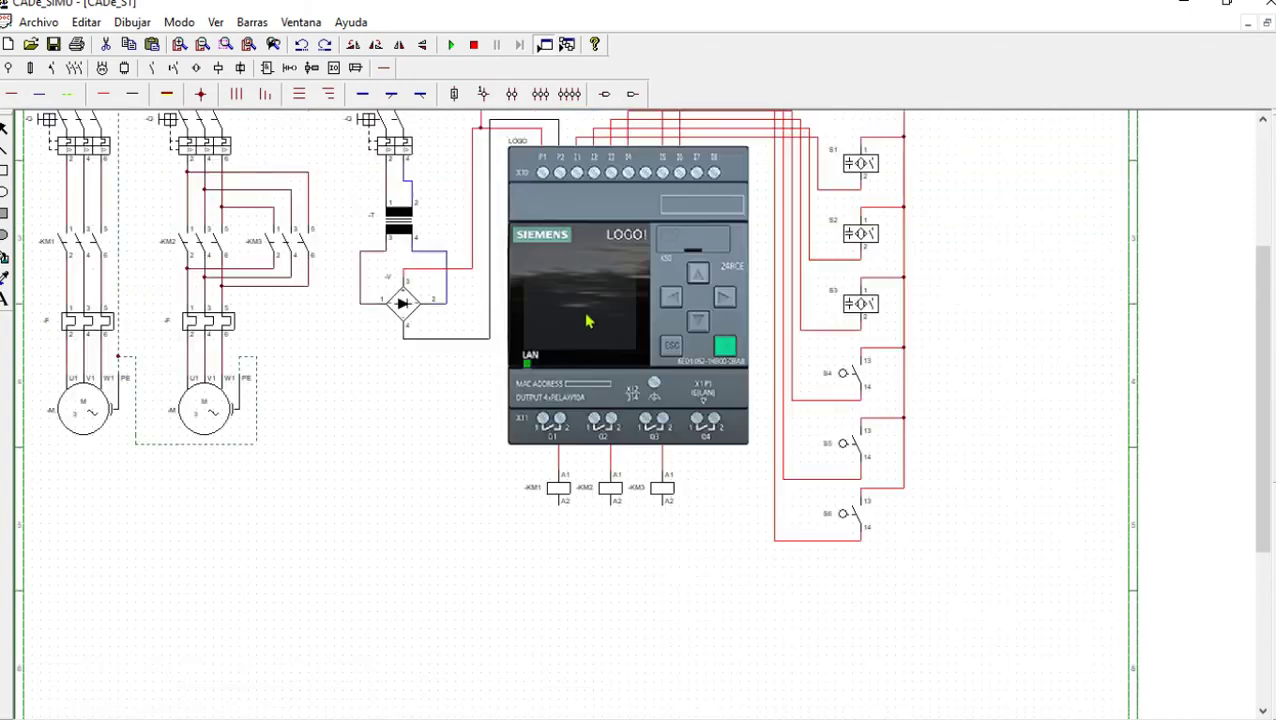
pyautogui.scroll(-3, 584, 328)
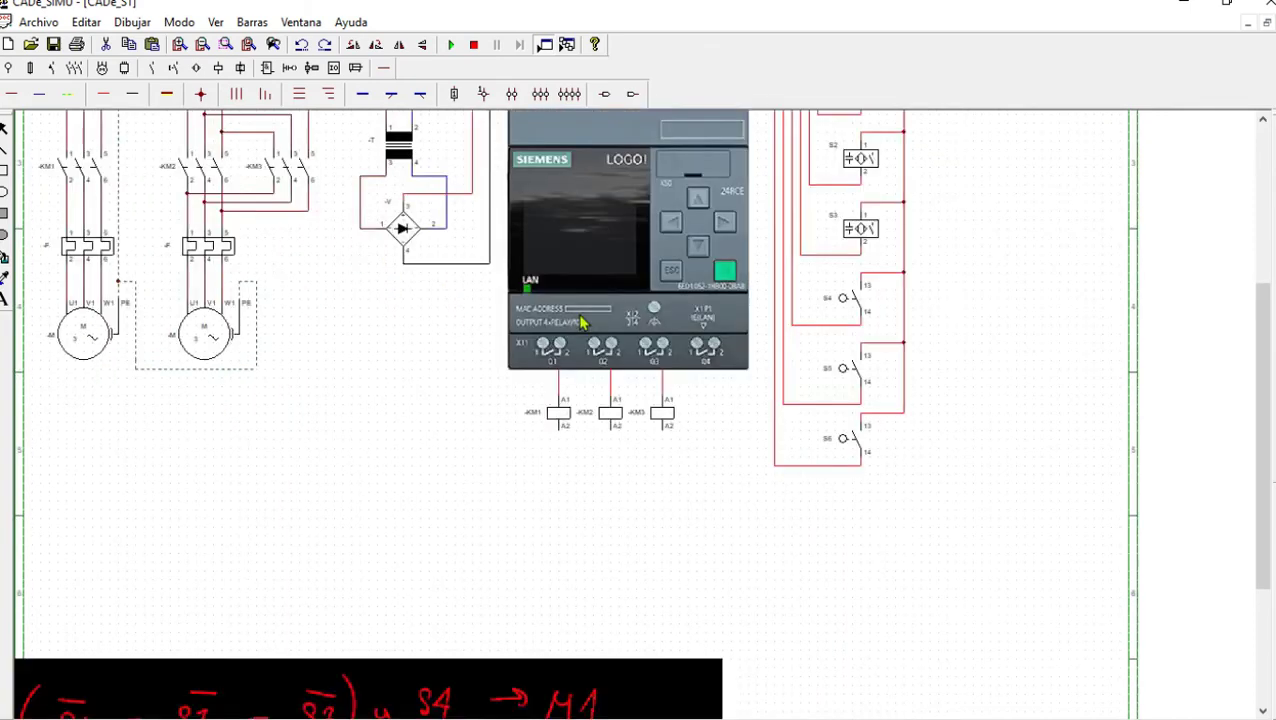
pyautogui.scroll(-1, 584, 331)
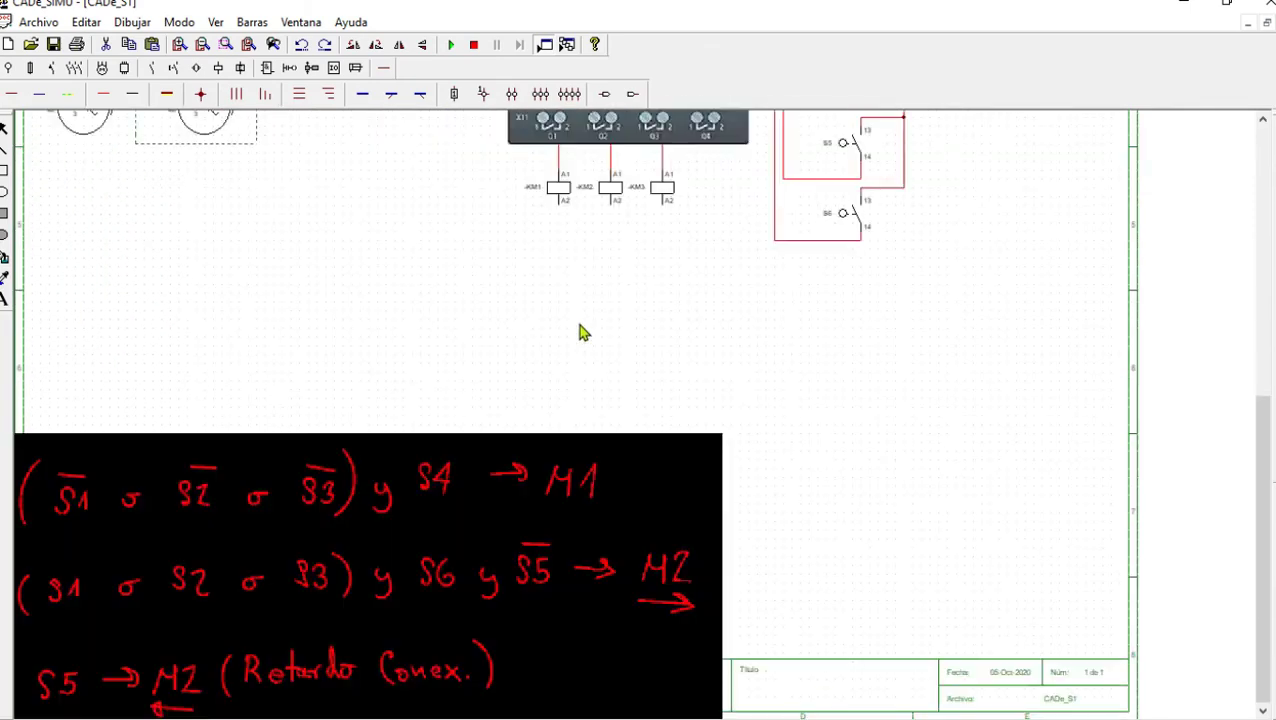
pyautogui.scroll(2, 584, 336)
pyautogui.scroll(1, 584, 336)
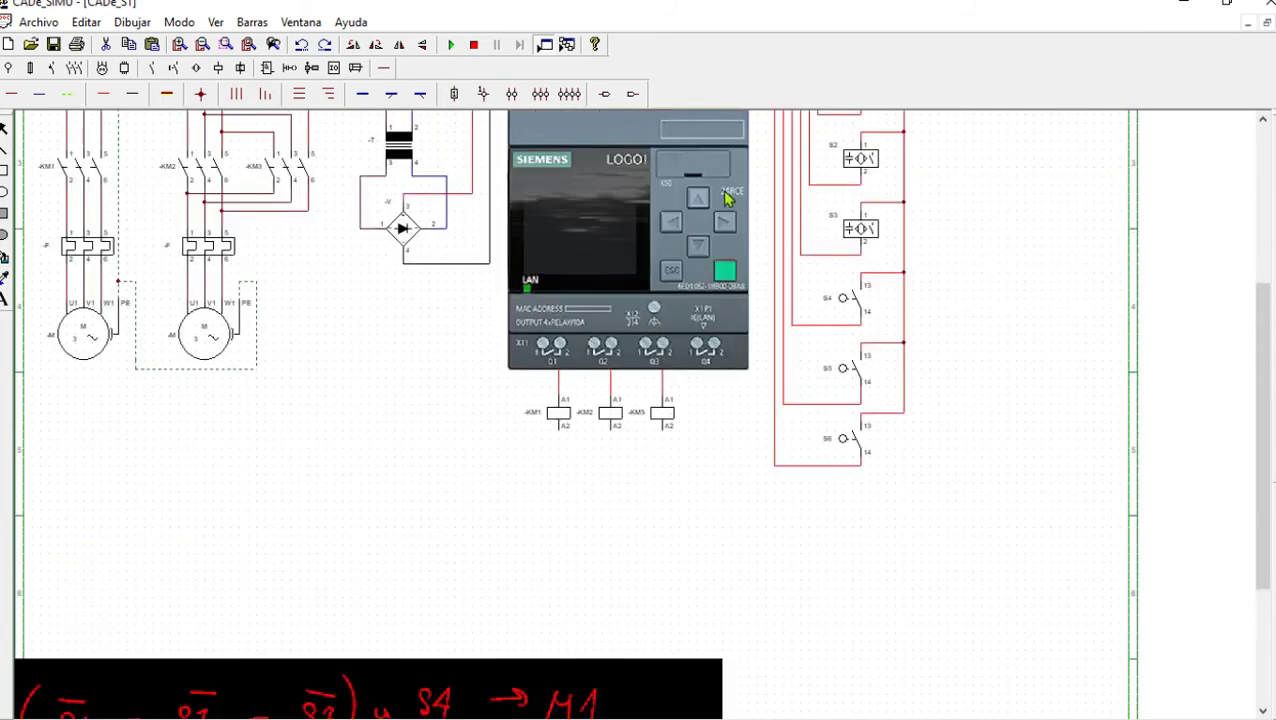
pyautogui.scroll(2, 697, 275)
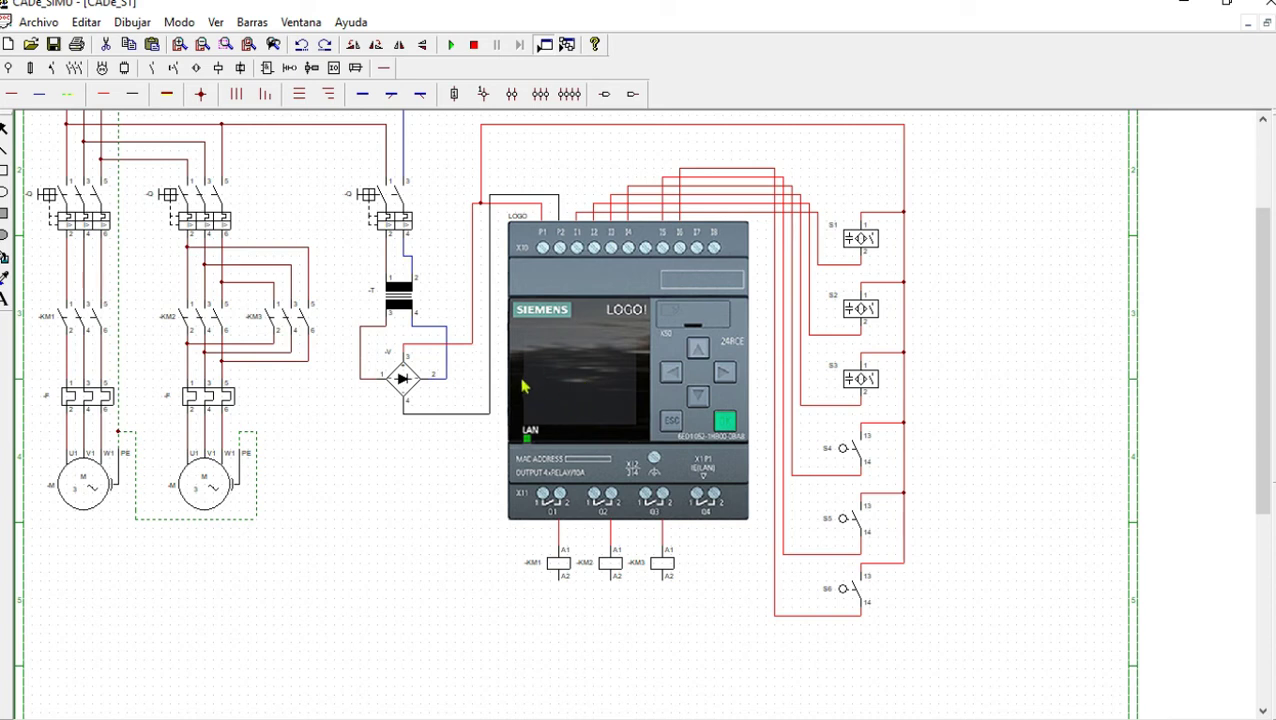
# Draw a red wire from the rectifier's positive line down and across beneath both motors to the left edge of the sheet
pyautogui.click(103, 93)
pyautogui.click(469, 346)
pyautogui.moveTo(469, 350)
pyautogui.mouseDown()
pyautogui.moveTo(416, 541)
pyautogui.moveTo(463, 544)
pyautogui.mouseUp()
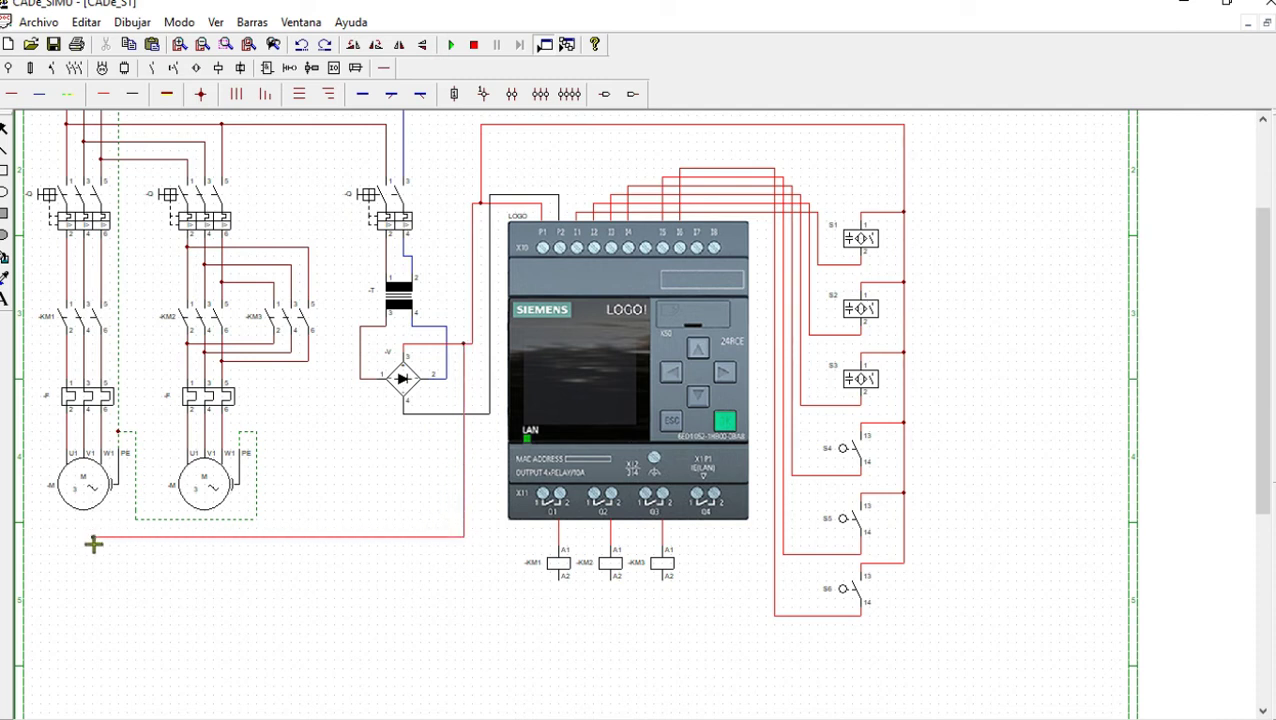
pyautogui.click(54, 540)
# Examine the sensor inputs, the contactor coils and the handwritten logic equations across the drawing
pyautogui.scroll(-3, 293, 500)
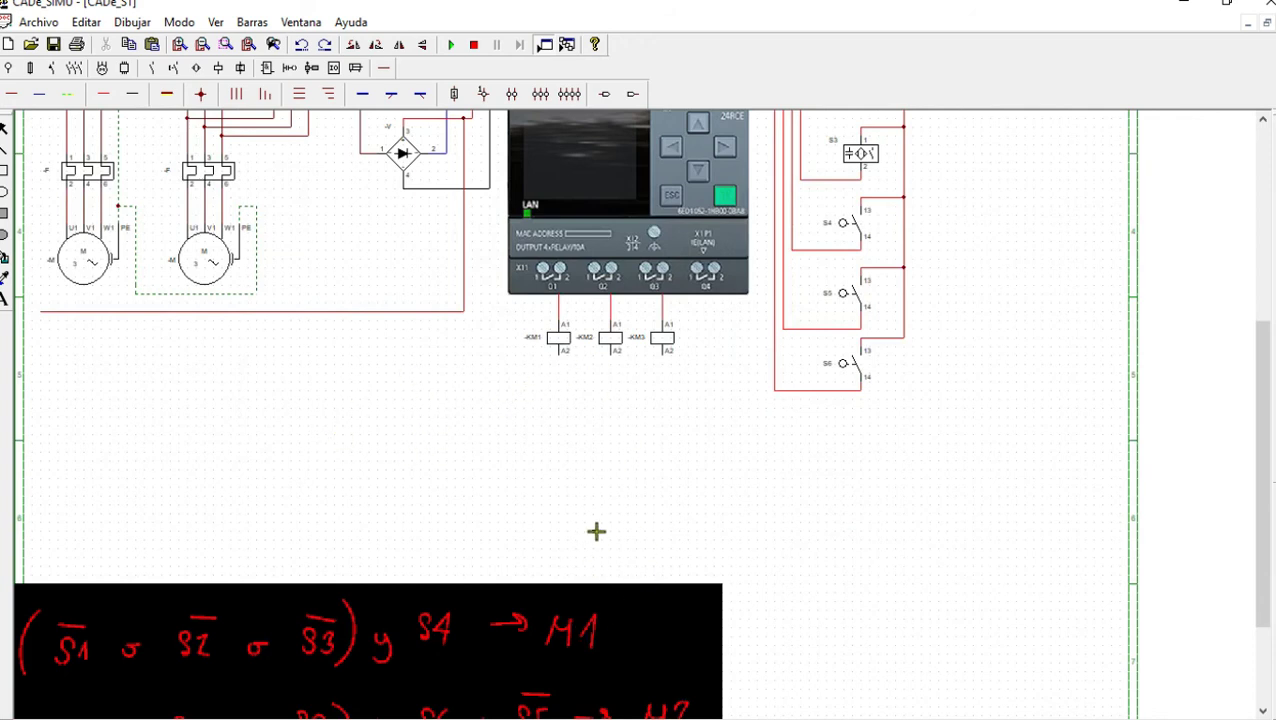
pyautogui.scroll(3, 405, 417)
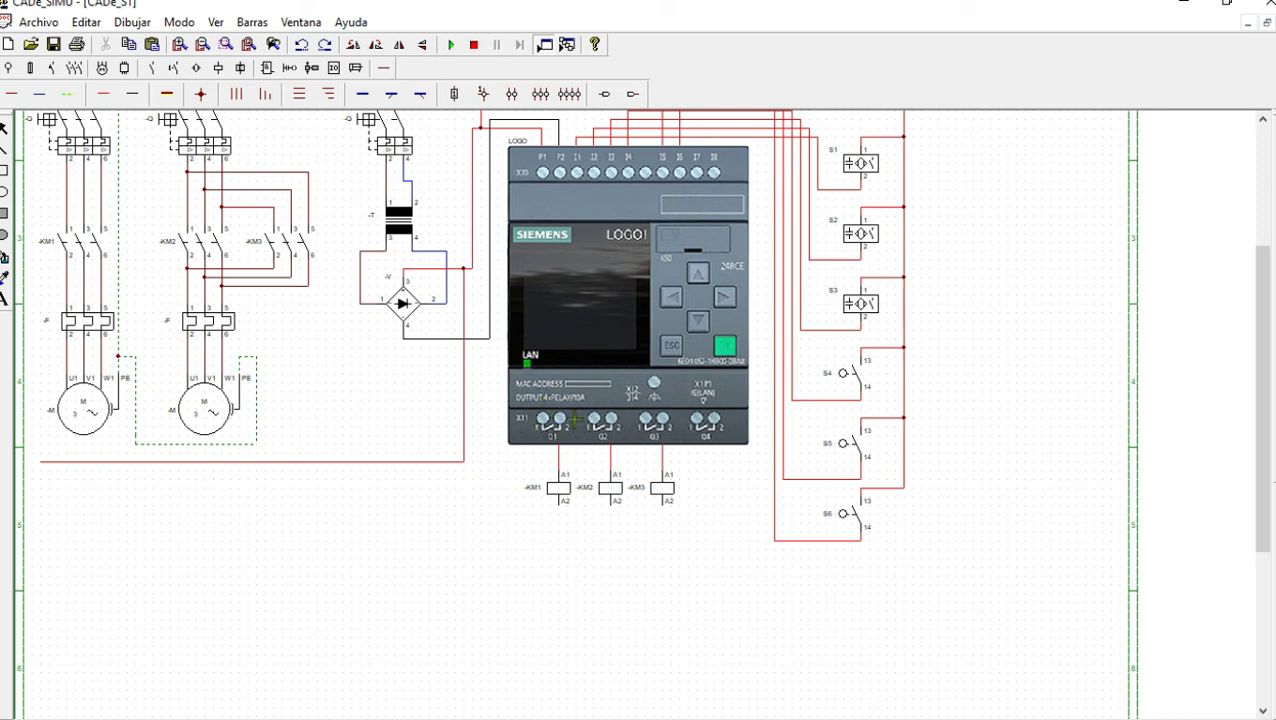
pyautogui.scroll(-3, 500, 461)
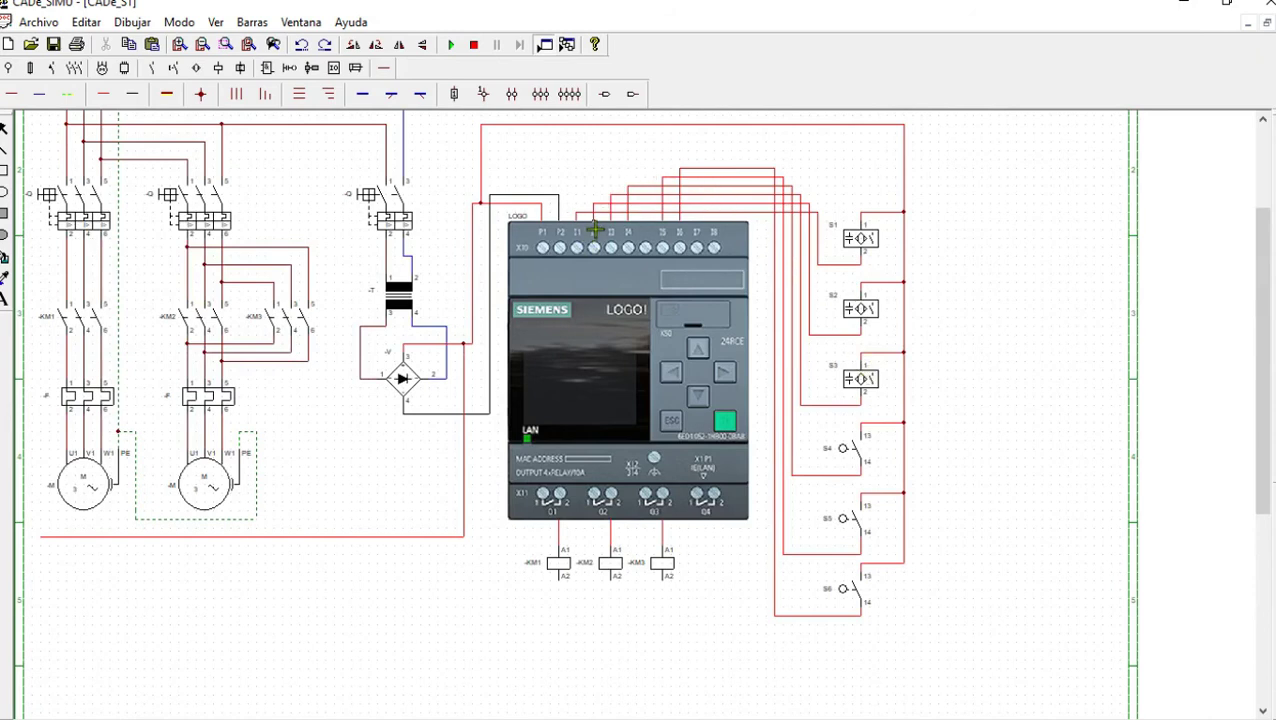
pyautogui.scroll(-3, 640, 347)
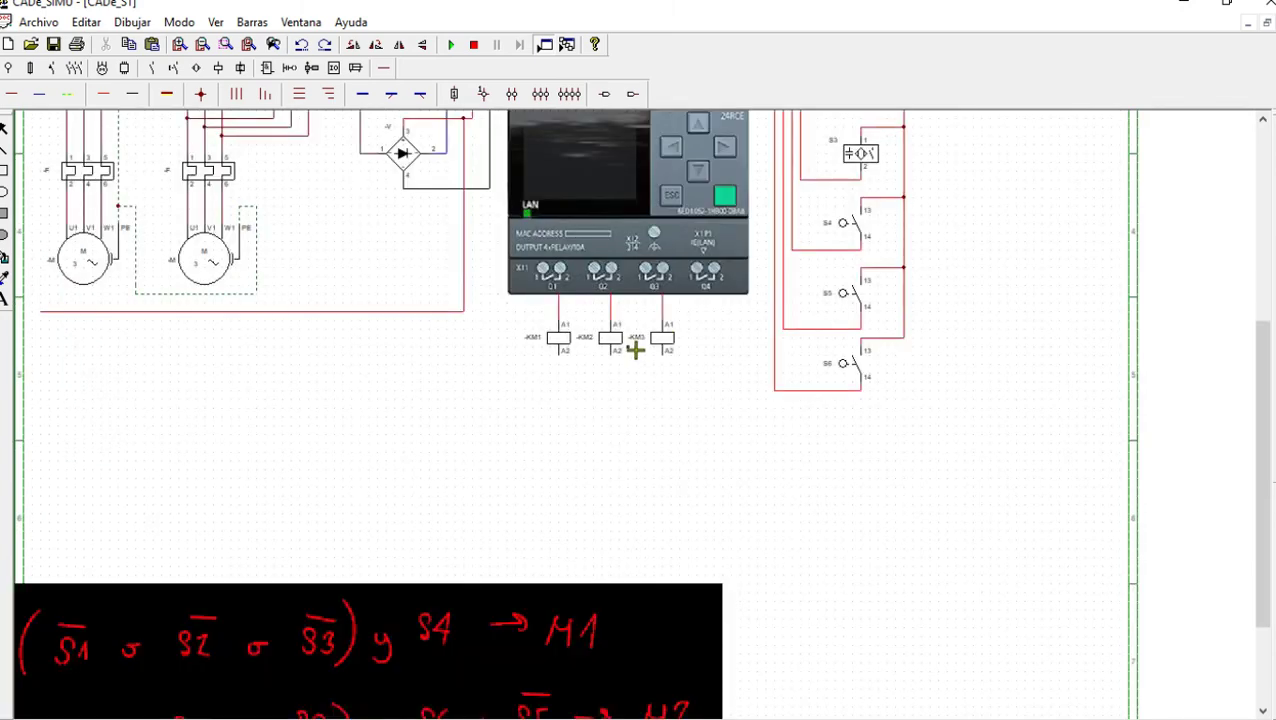
pyautogui.scroll(2, 634, 350)
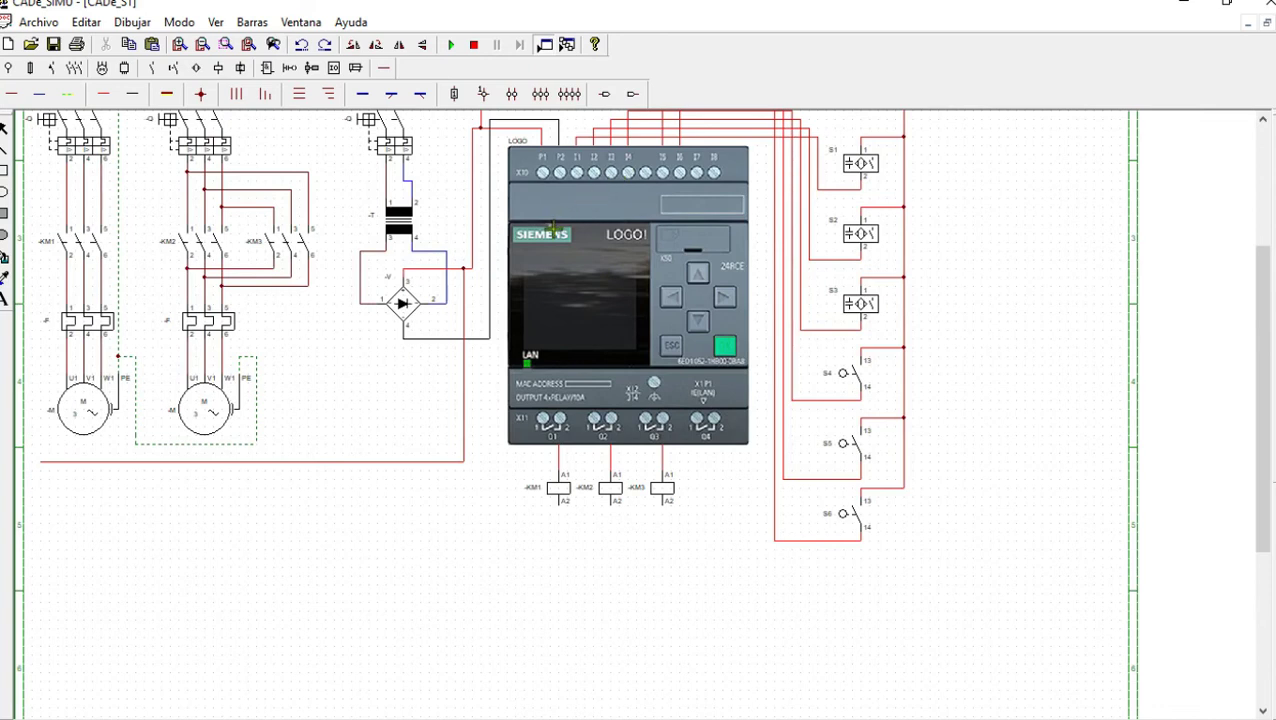
pyautogui.scroll(-2, 550, 232)
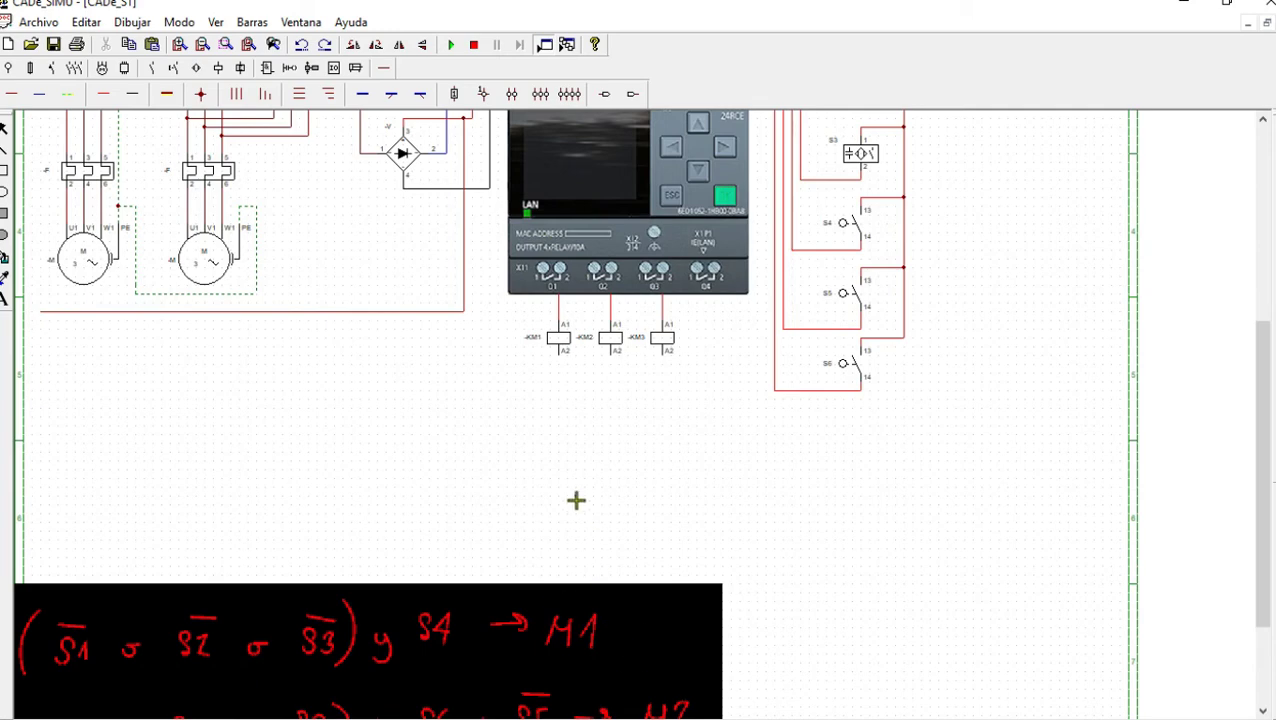
pyautogui.scroll(1, 576, 500)
pyautogui.scroll(-2, 576, 500)
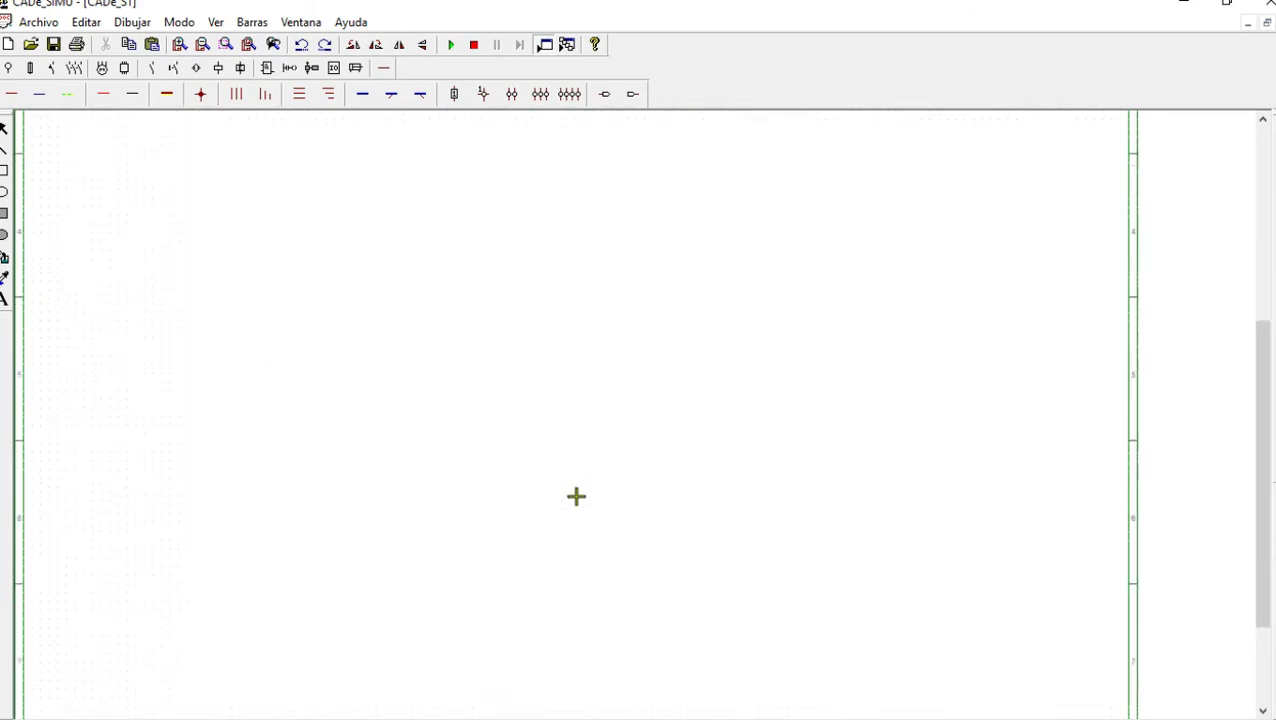
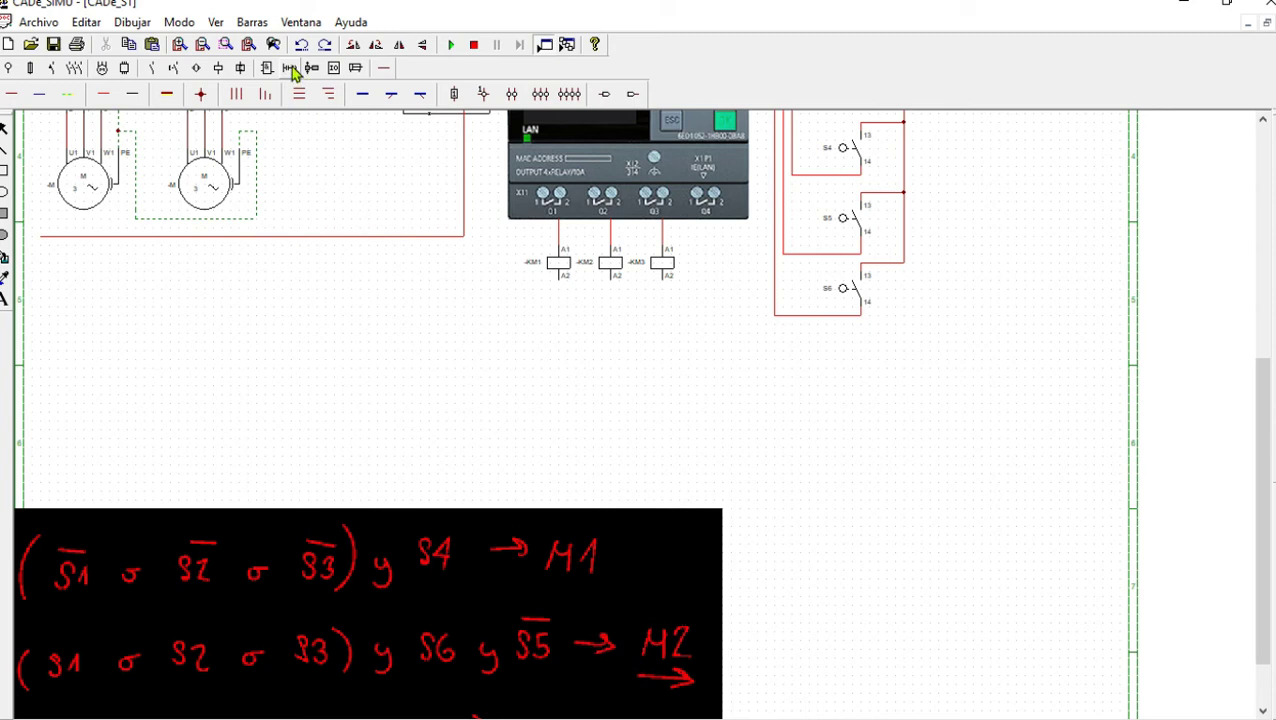
# Place a normally open ladder contact, a normally closed contact and a coil in a row below the new red supply wire
pyautogui.click(289, 68)
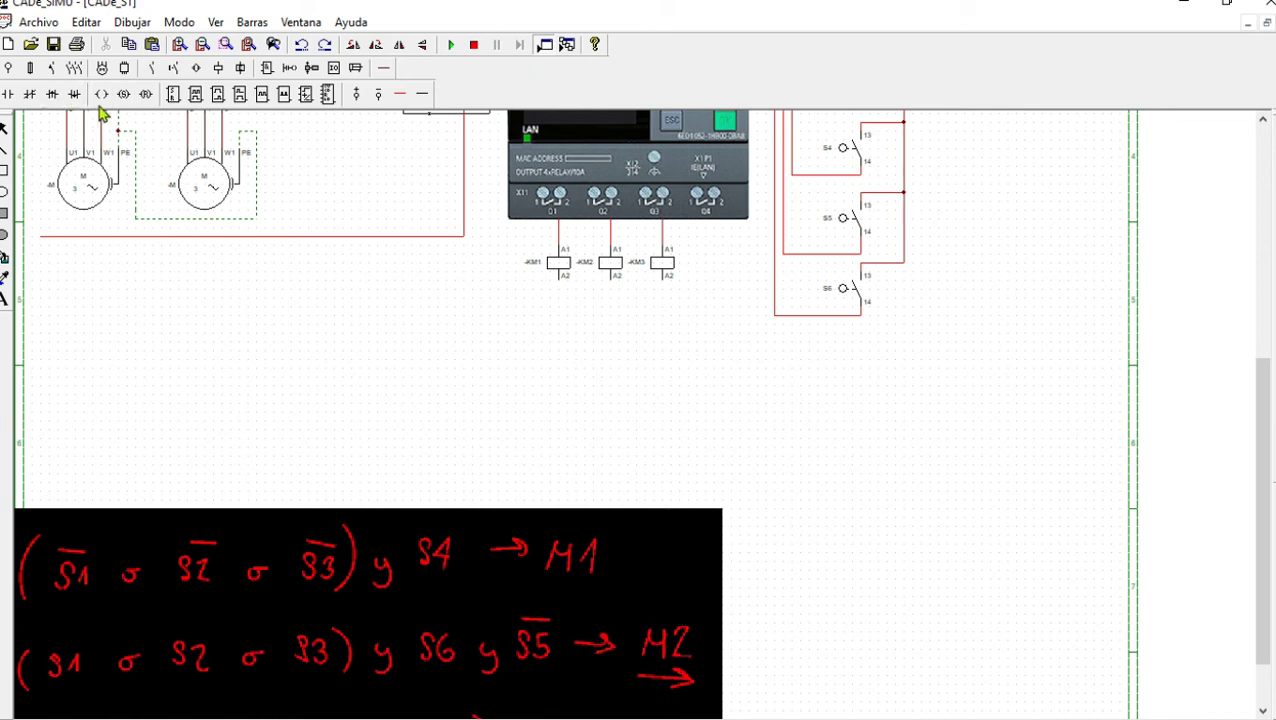
pyautogui.click(9, 95)
pyautogui.click(88, 289)
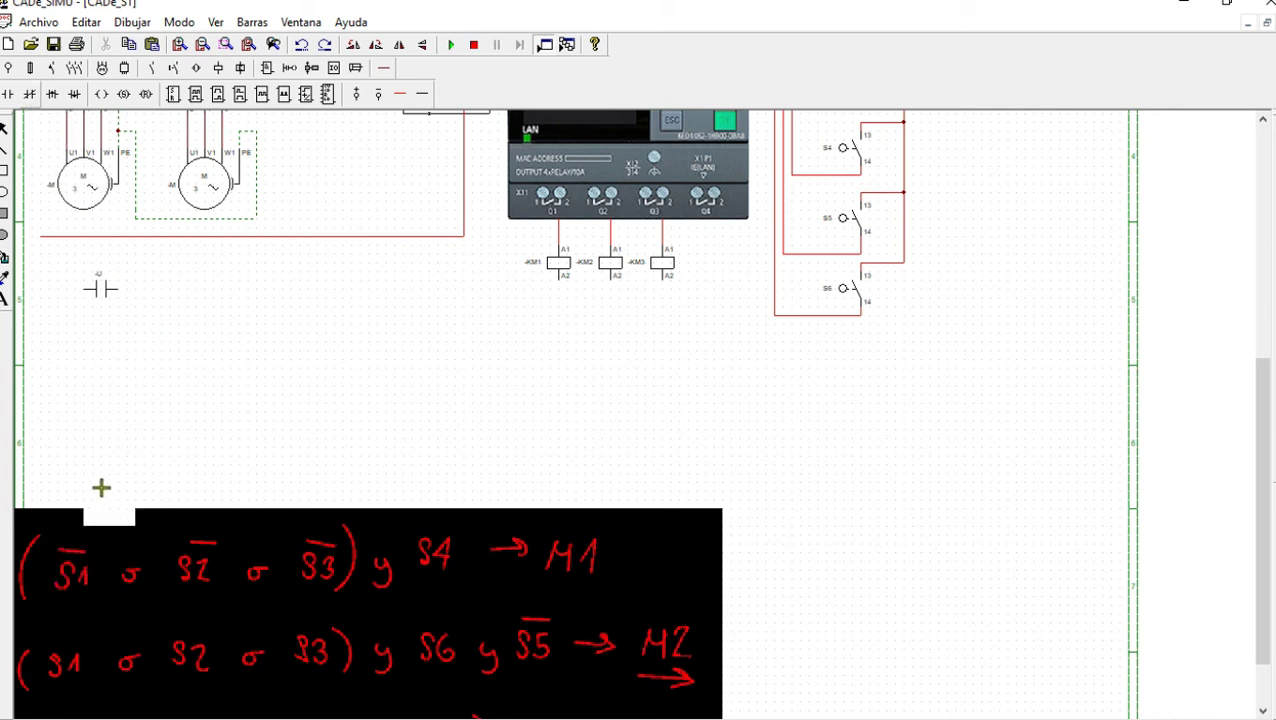
pyautogui.click(29, 94)
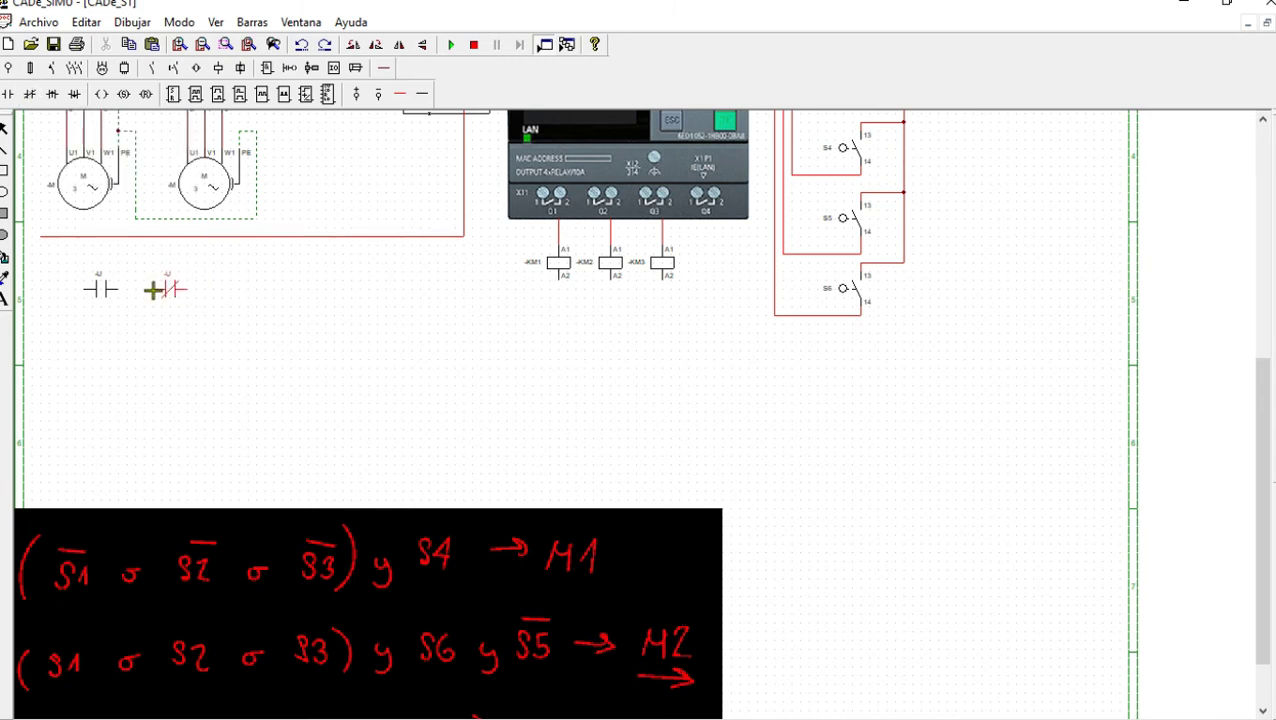
pyautogui.click(152, 289)
pyautogui.click(104, 94)
pyautogui.click(231, 289)
# Move the coil and the normally open contact down into free space and add two copies of the normally closed contact
pyautogui.moveTo(233, 289); pyautogui.dragTo(500, 404)
pyautogui.moveTo(117, 291); pyautogui.dragTo(447, 410)
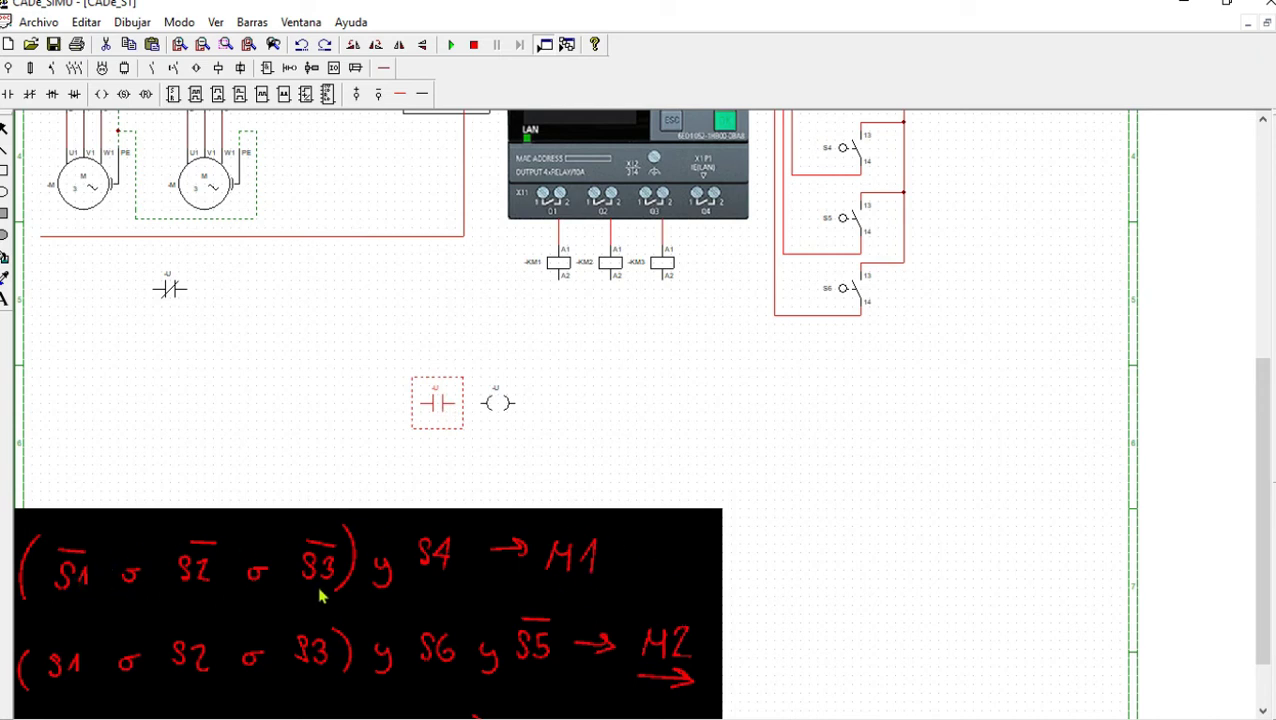
pyautogui.click(174, 295)
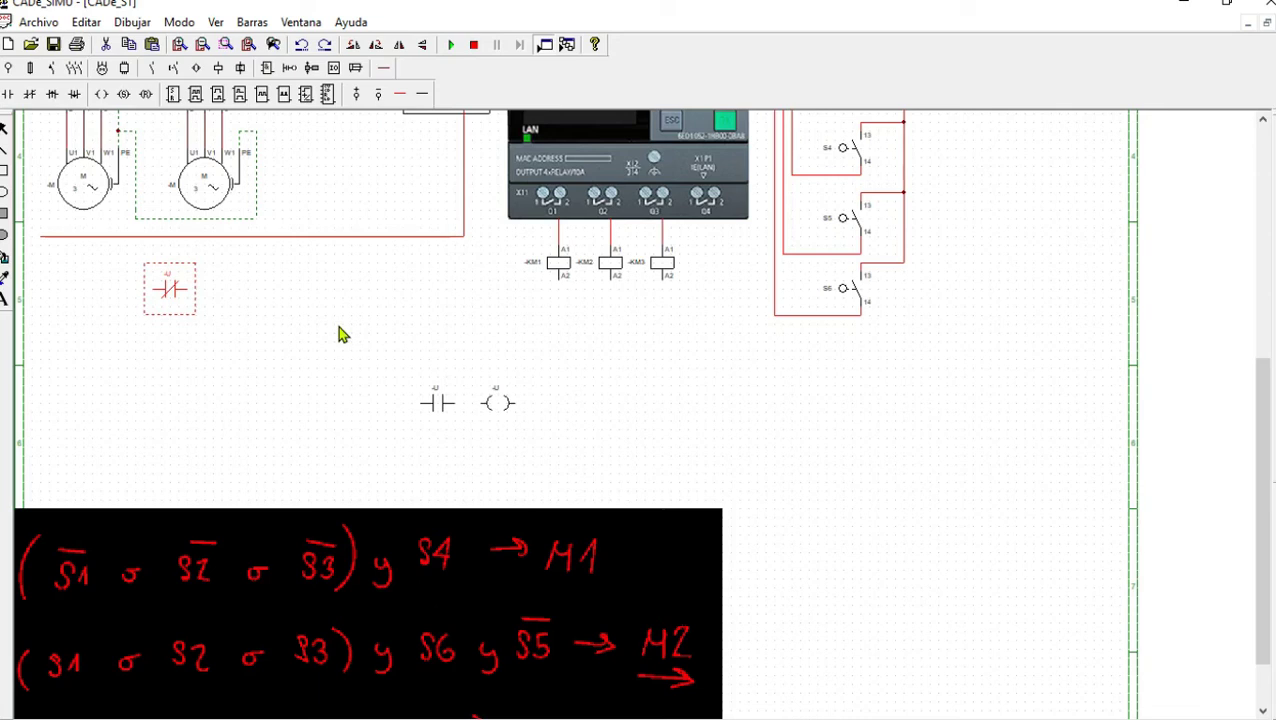
pyautogui.click(284, 318)
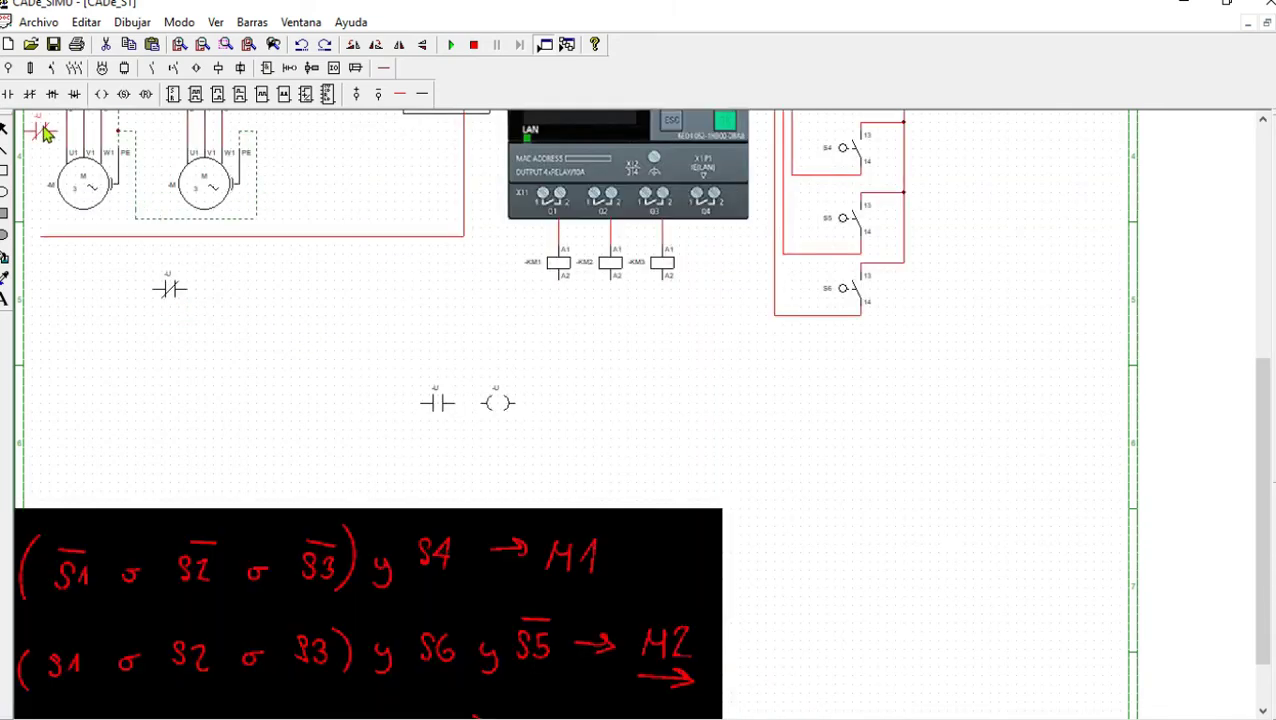
pyautogui.click(172, 333)
pyautogui.click(157, 378)
# Stack the three normally closed contacts in an aligned column below the left part of the red supply wire
pyautogui.moveTo(177, 293); pyautogui.dragTo(97, 270)
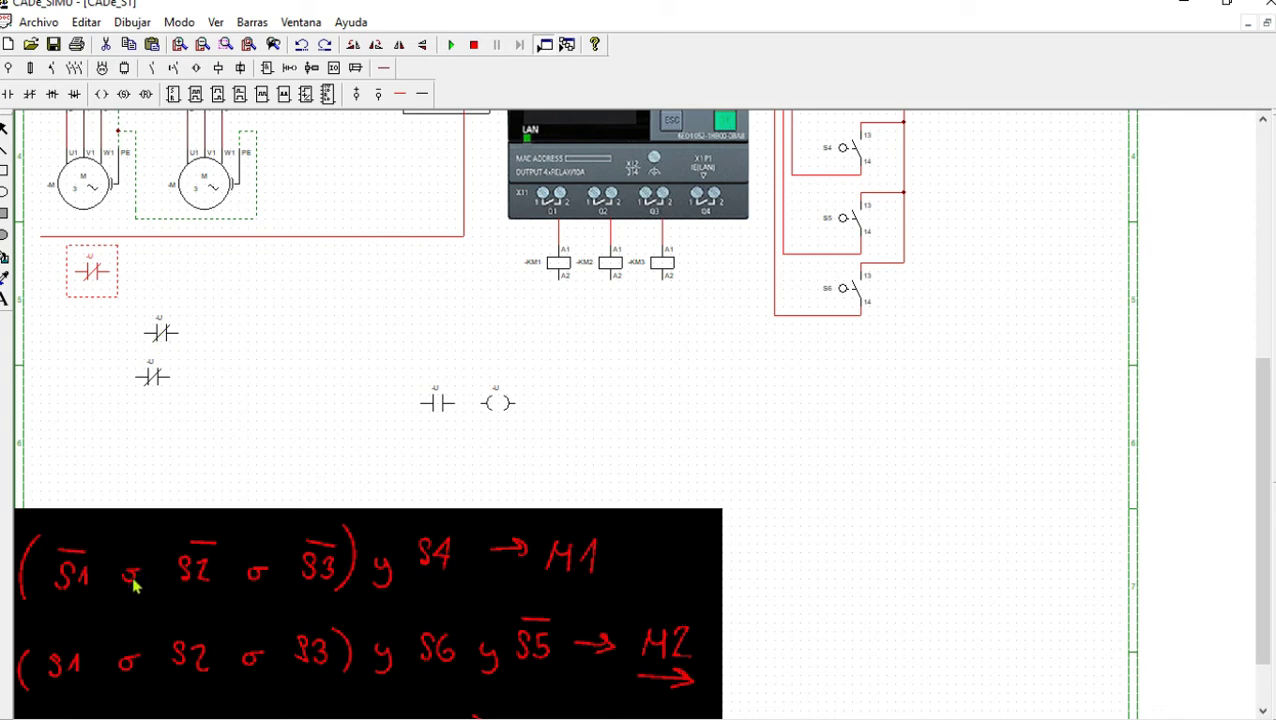
pyautogui.moveTo(159, 333); pyautogui.dragTo(94, 319)
pyautogui.moveTo(157, 388); pyautogui.dragTo(91, 345)
pyautogui.click(194, 305)
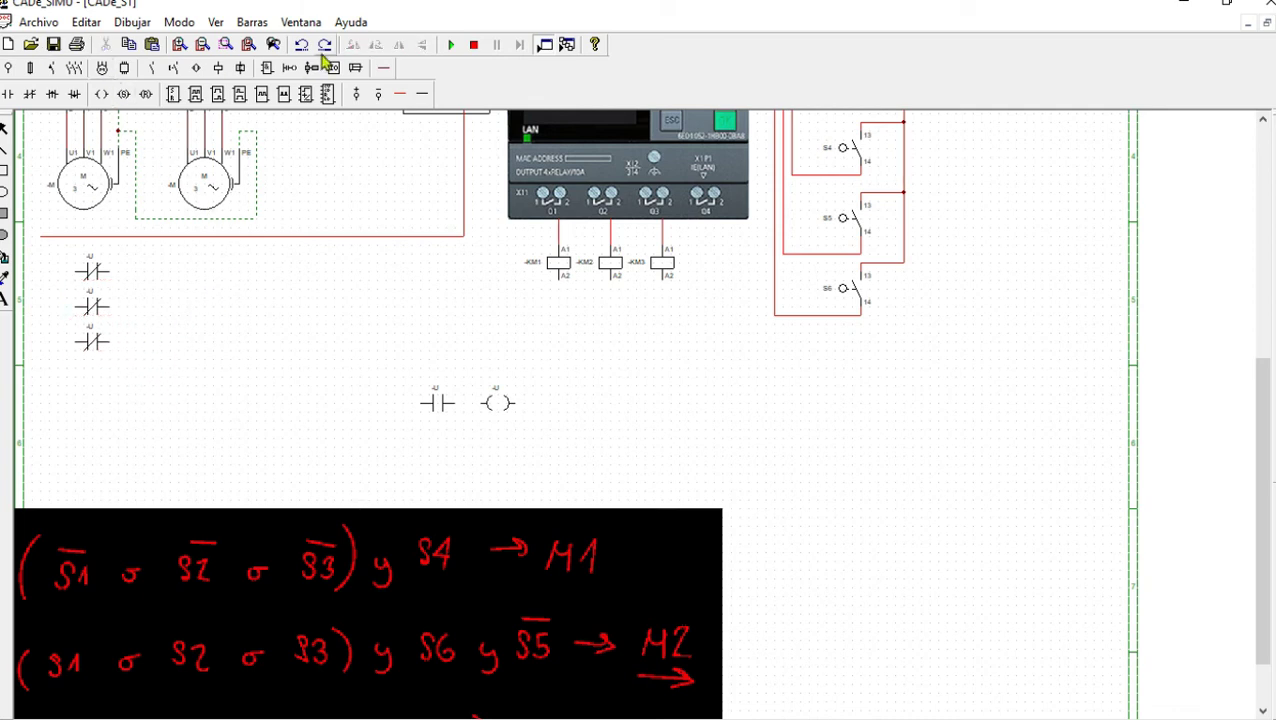
# Draw a red rail down from the supply wire's left end and connect the three normally closed contacts to it, with a node at the lowest branch
pyautogui.click(400, 93)
pyautogui.click(40, 238)
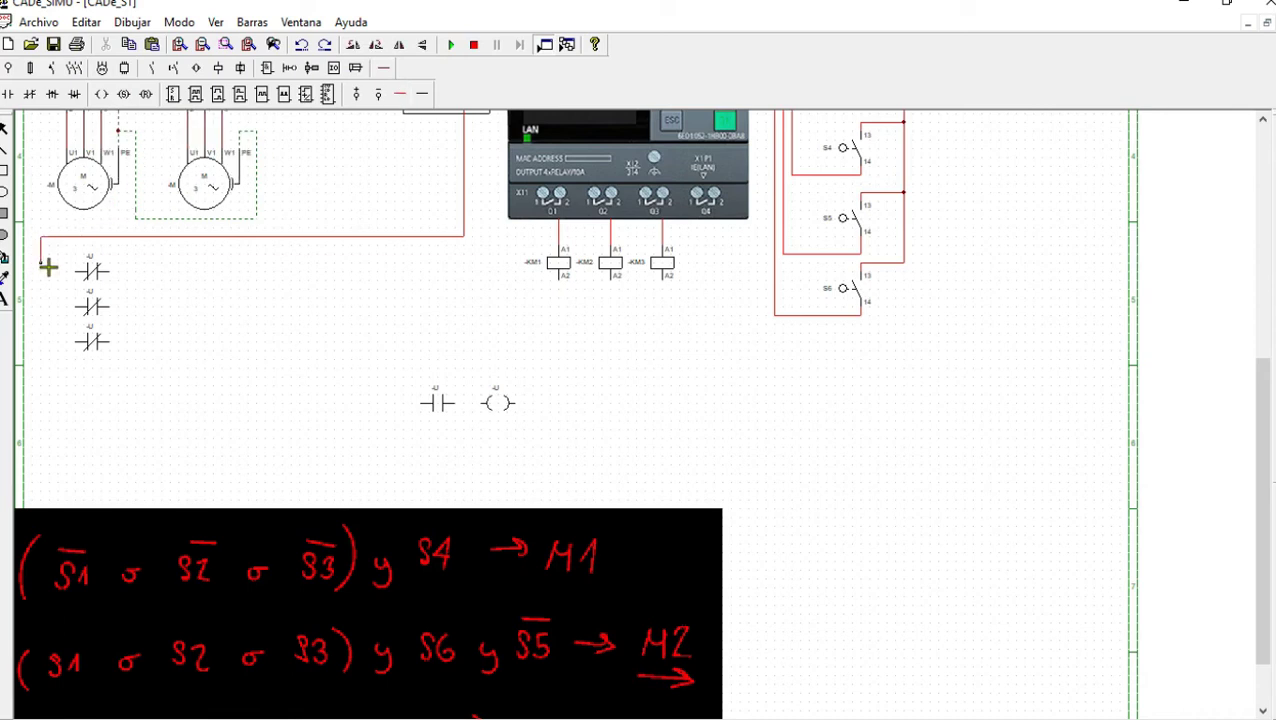
pyautogui.click(41, 368)
pyautogui.click(79, 342)
pyautogui.click(40, 306)
pyautogui.click(84, 306)
pyautogui.click(41, 271)
pyautogui.click(84, 271)
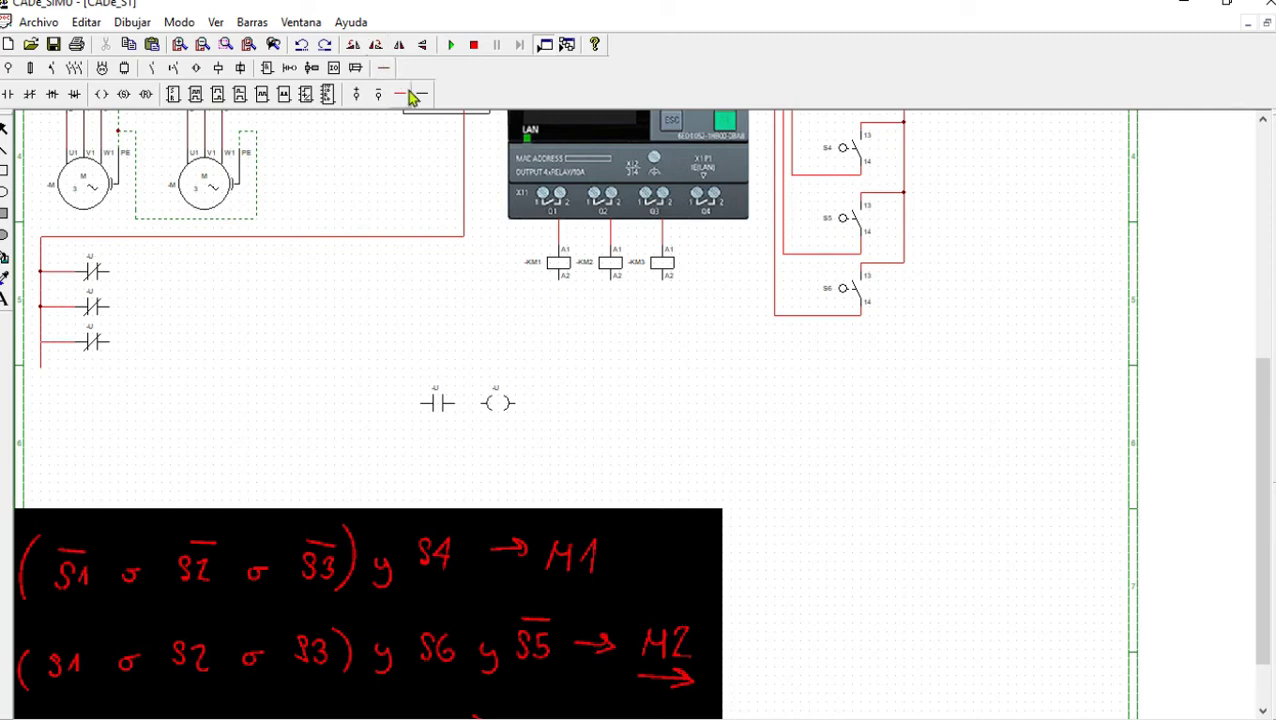
pyautogui.moveTo(384, 70)
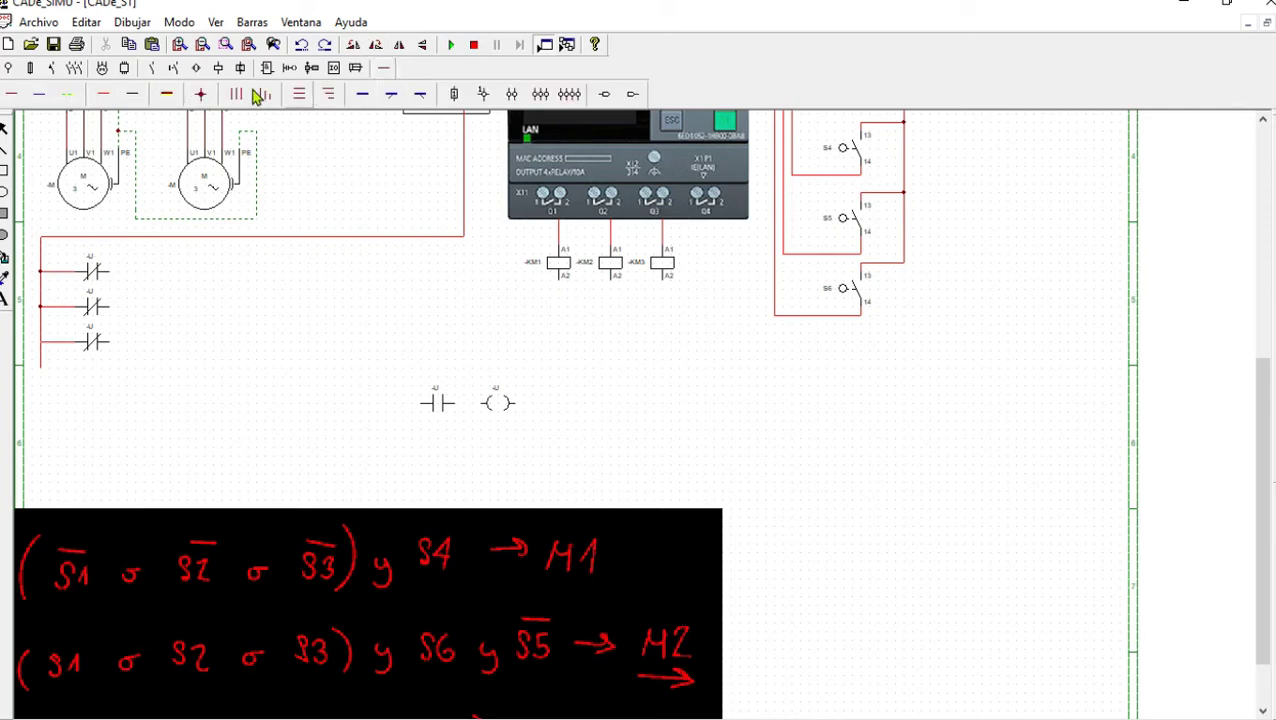
pyautogui.click(201, 94)
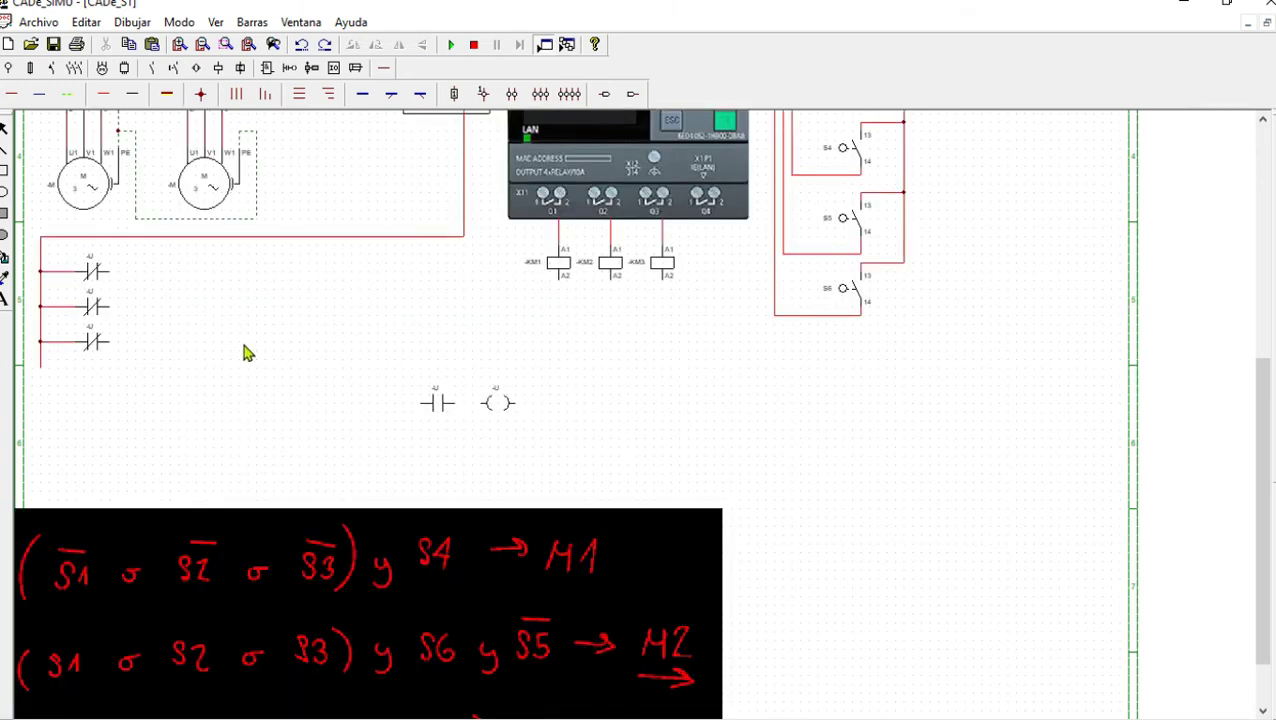
# Name the uppermost normally closed contact I1
pyautogui.click(97, 273)
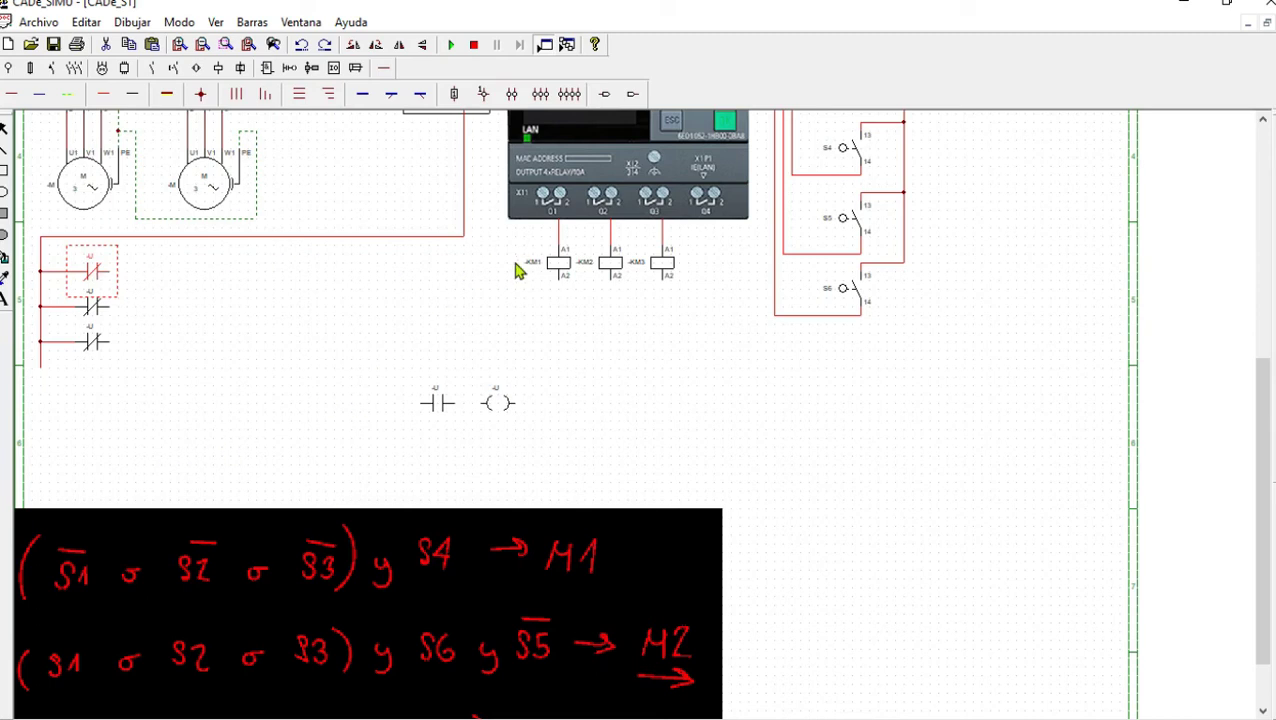
pyautogui.scroll(3, 521, 270)
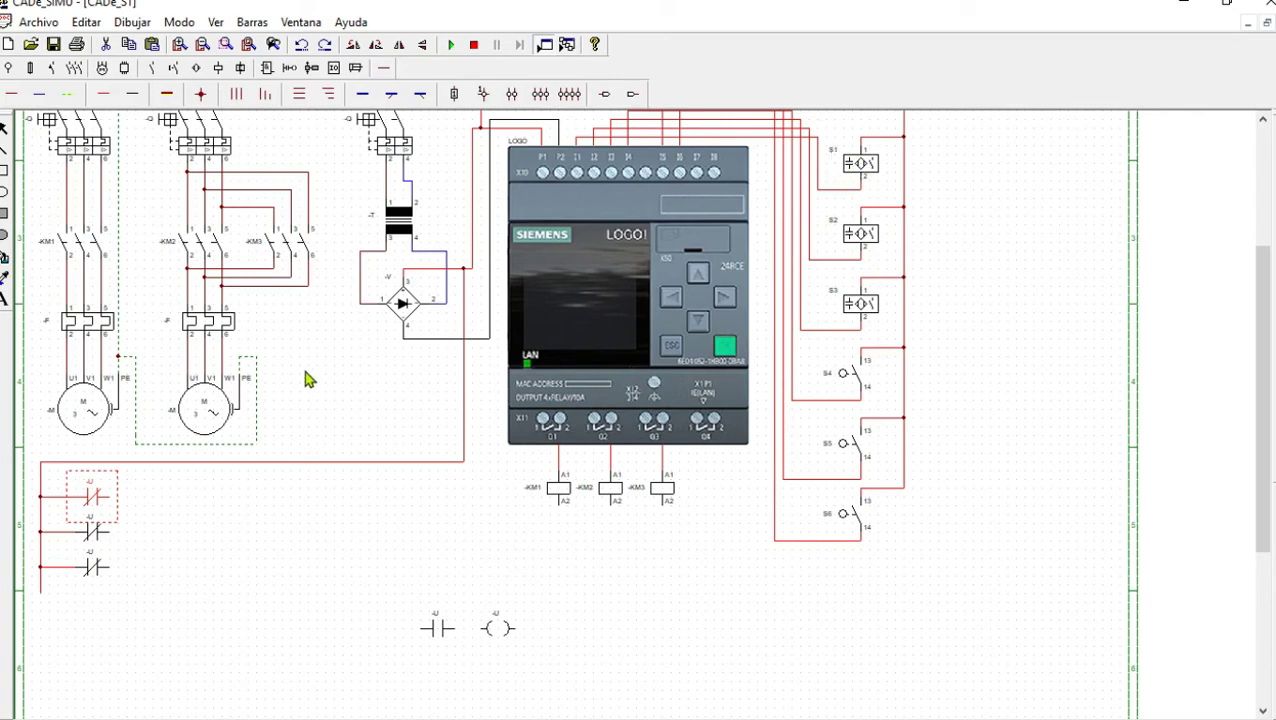
pyautogui.scroll(-2, 307, 376)
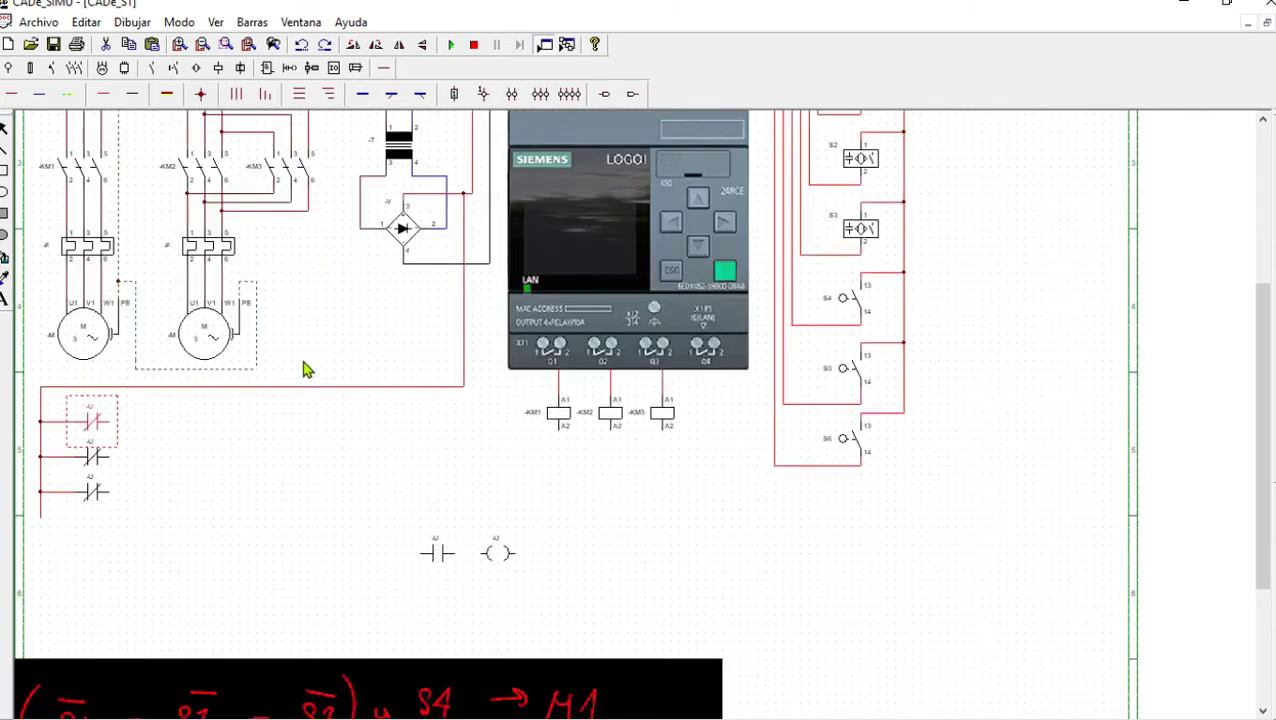
pyautogui.doubleClick(93, 424)
pyautogui.moveTo(606, 285); pyautogui.dragTo(575, 296)
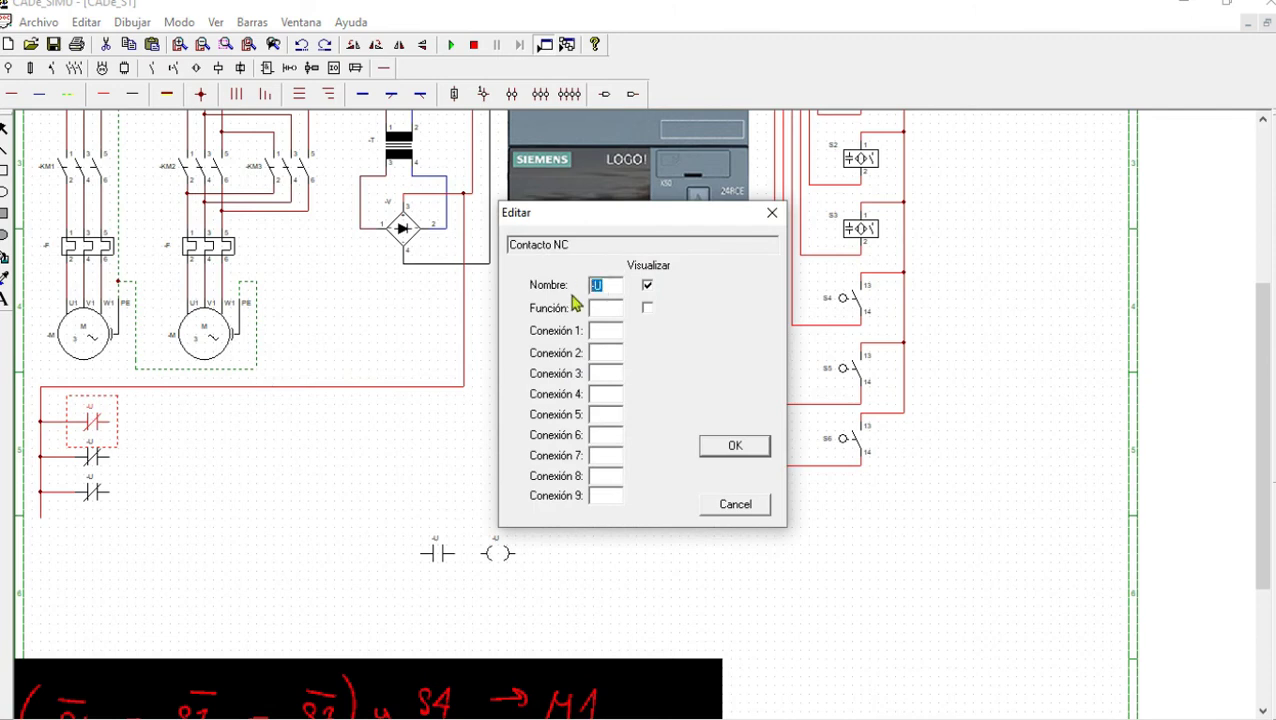
pyautogui.write('I1')
pyautogui.click(752, 448)
# Name the middle normally closed contact I2 and the lowest one I3
pyautogui.doubleClick(95, 459)
pyautogui.moveTo(601, 285); pyautogui.dragTo(555, 285)
pyautogui.write('I2')
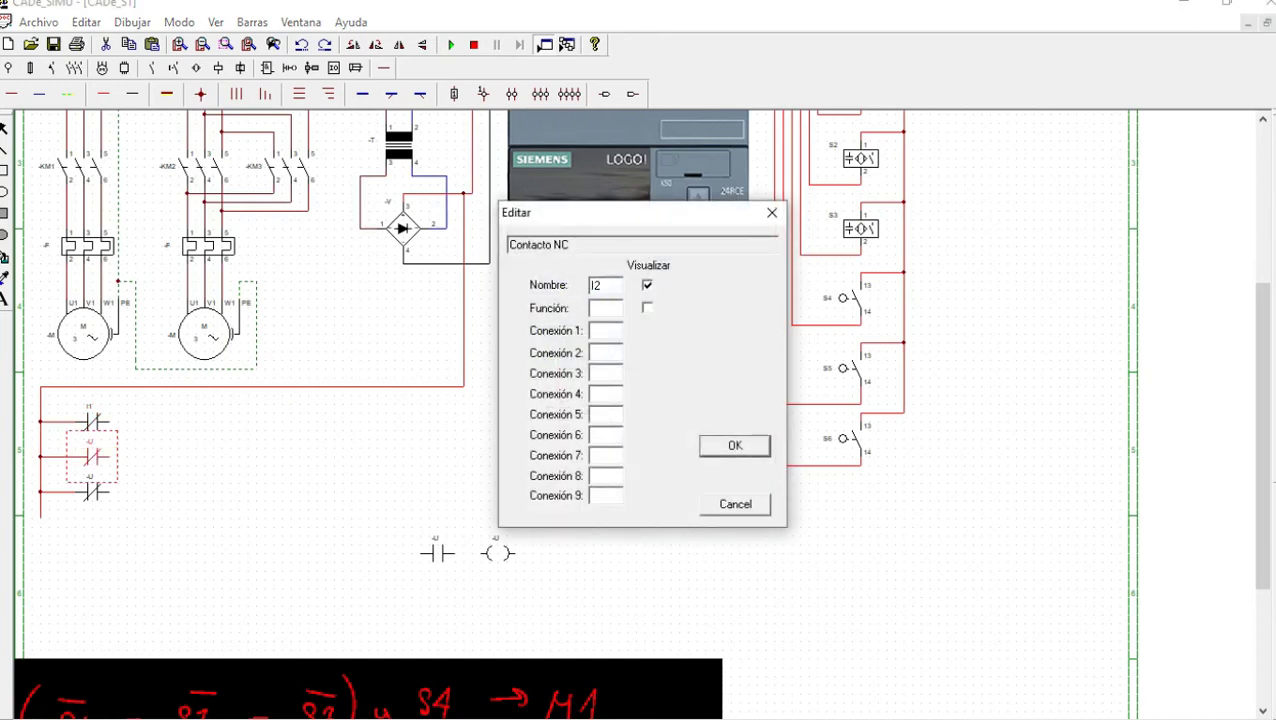
pyautogui.press('Return')
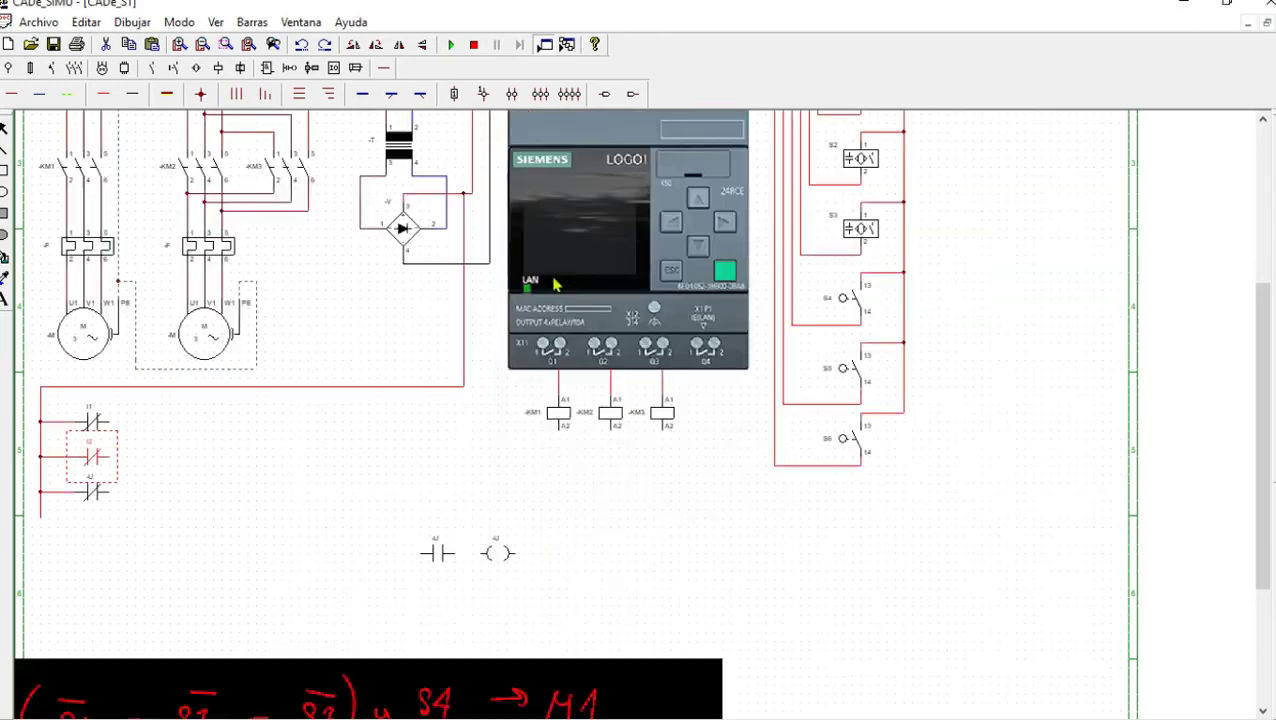
pyautogui.doubleClick(97, 500)
pyautogui.moveTo(601, 285); pyautogui.dragTo(561, 285)
pyautogui.write('I3')
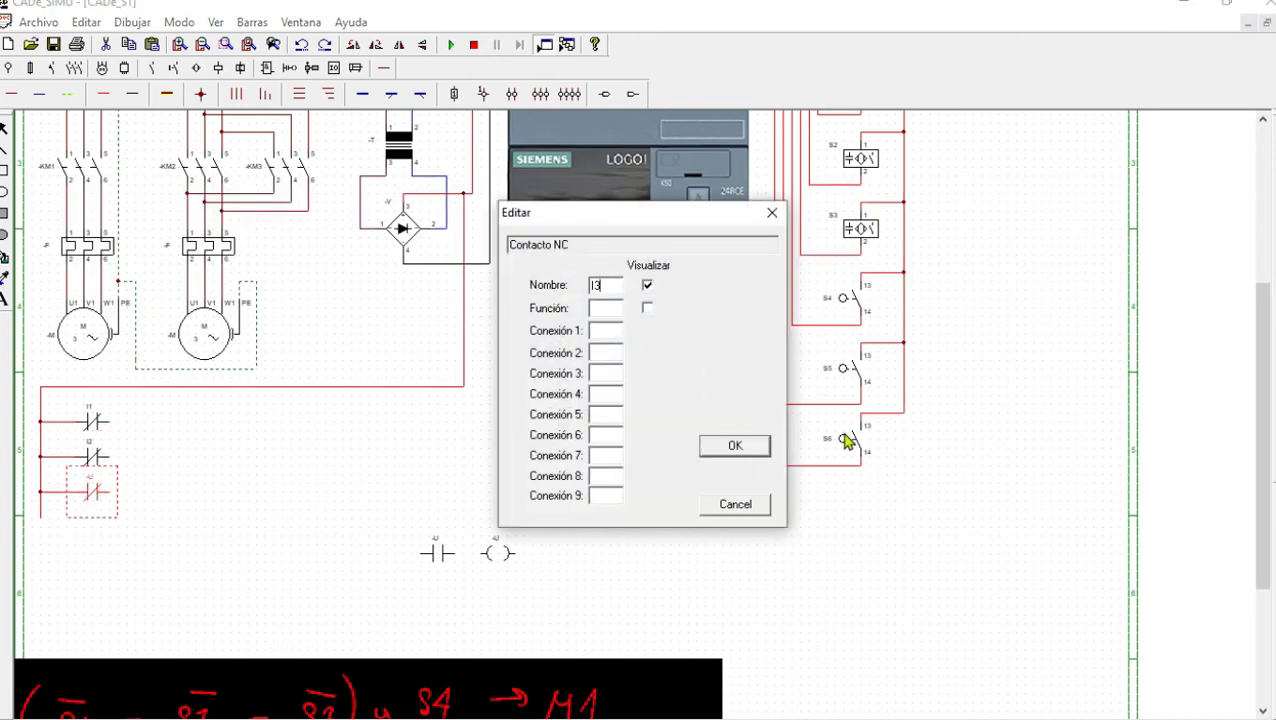
pyautogui.click(760, 447)
# Join the free ends of contacts I1, I2 and I3 in parallel with red wire and extend a short common output line
pyautogui.scroll(-3, 421, 447)
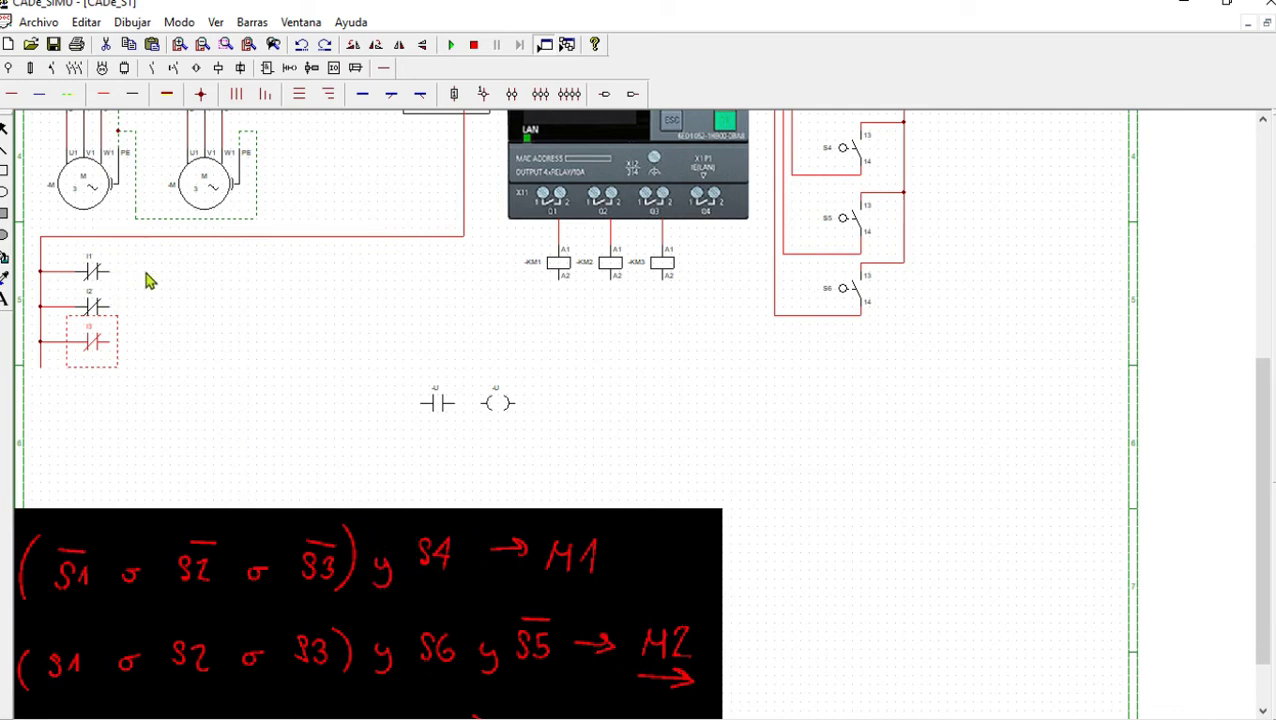
pyautogui.click(106, 97)
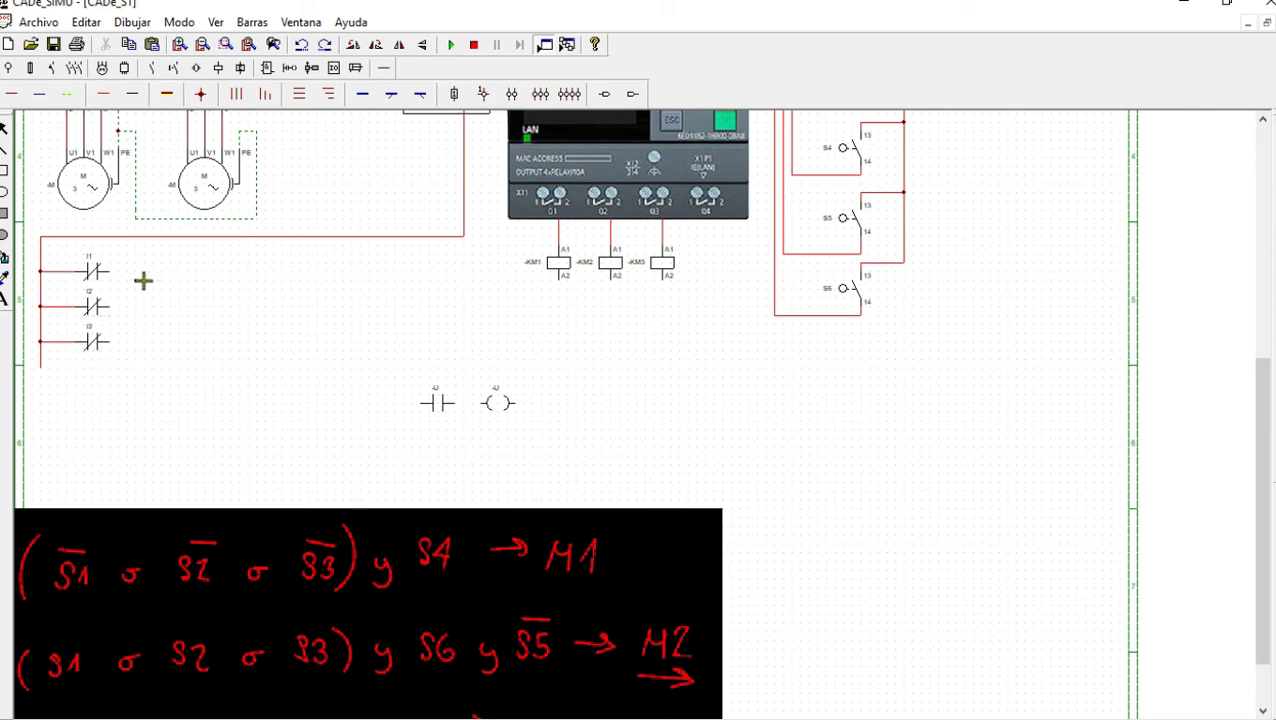
pyautogui.moveTo(148, 276)
pyautogui.mouseDown()
pyautogui.moveTo(140, 345)
pyautogui.moveTo(125, 310)
pyautogui.moveTo(146, 309)
pyautogui.moveTo(142, 276)
pyautogui.moveTo(168, 313)
pyautogui.moveTo(178, 307)
pyautogui.mouseUp()
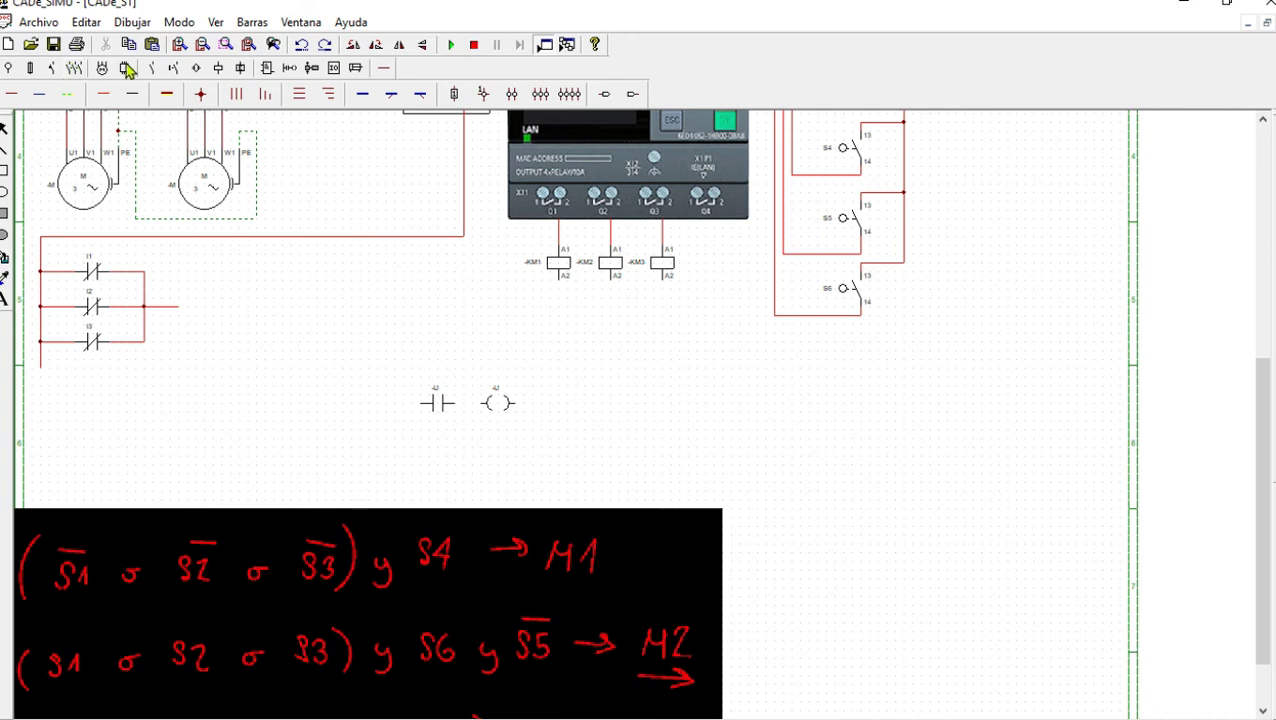
# Place a normally open ladder contact at the end of the common output line and name it I4
pyautogui.click(334, 67)
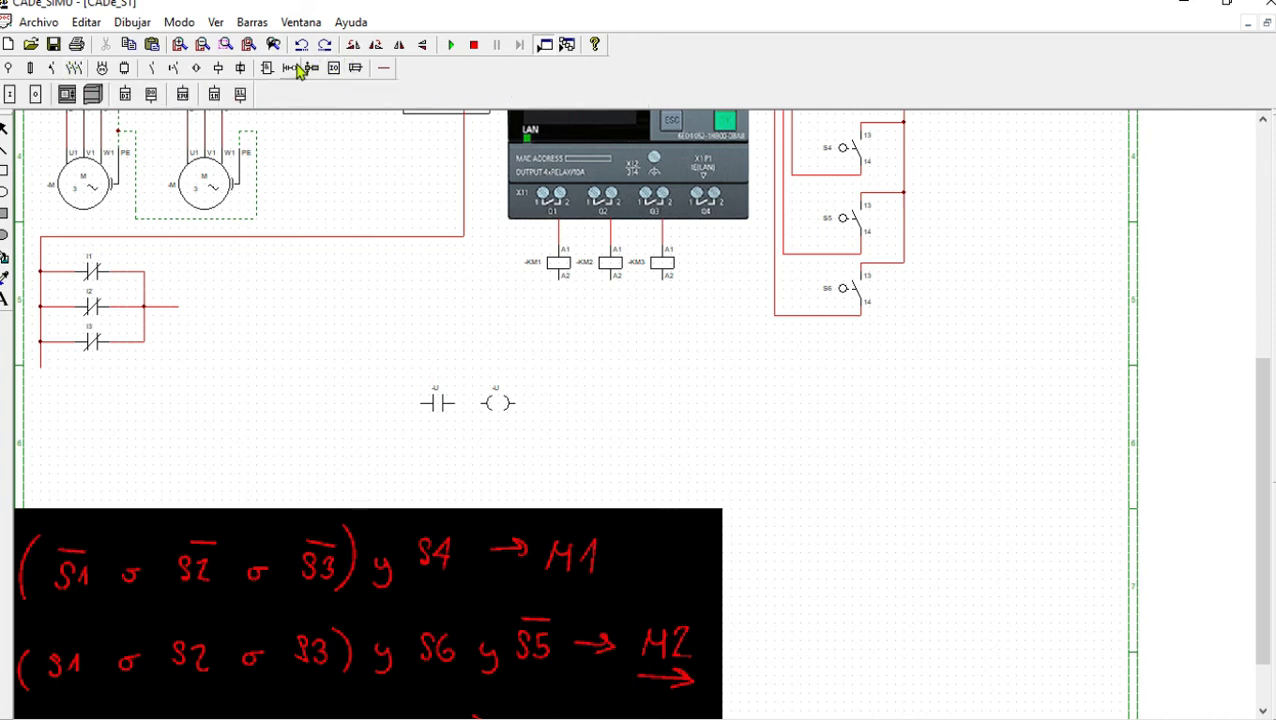
pyautogui.click(291, 70)
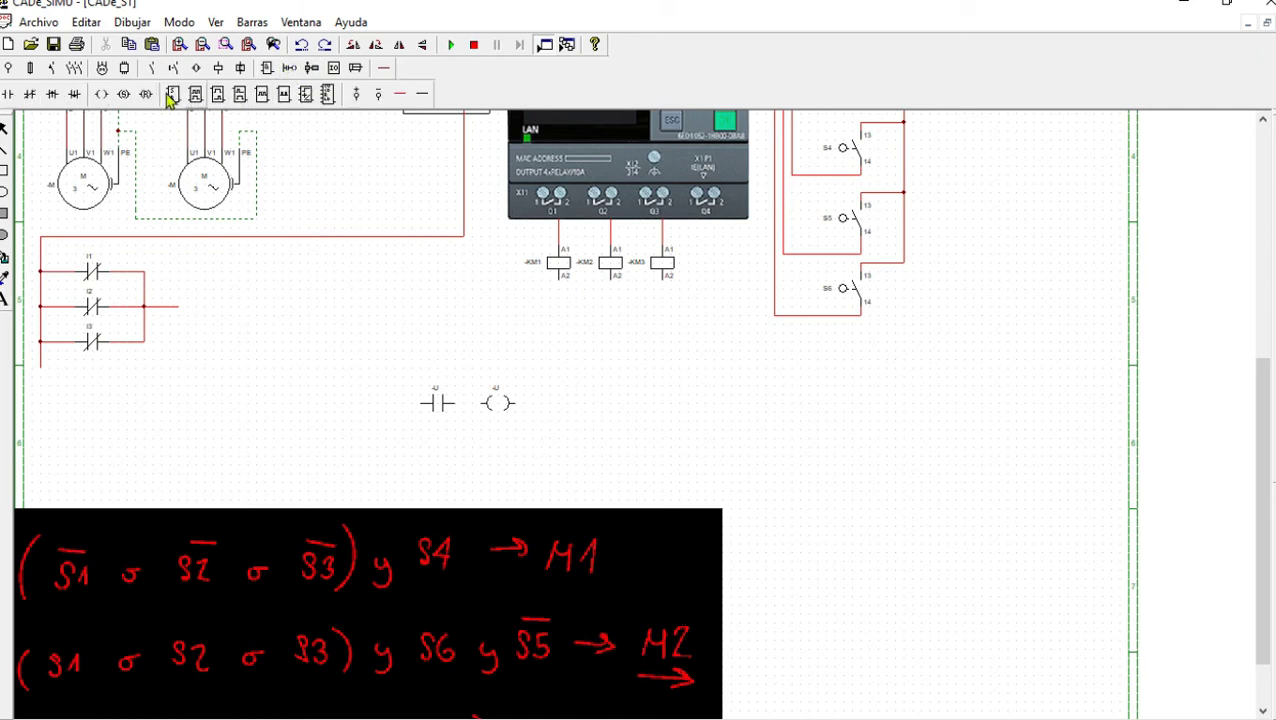
pyautogui.click(9, 93)
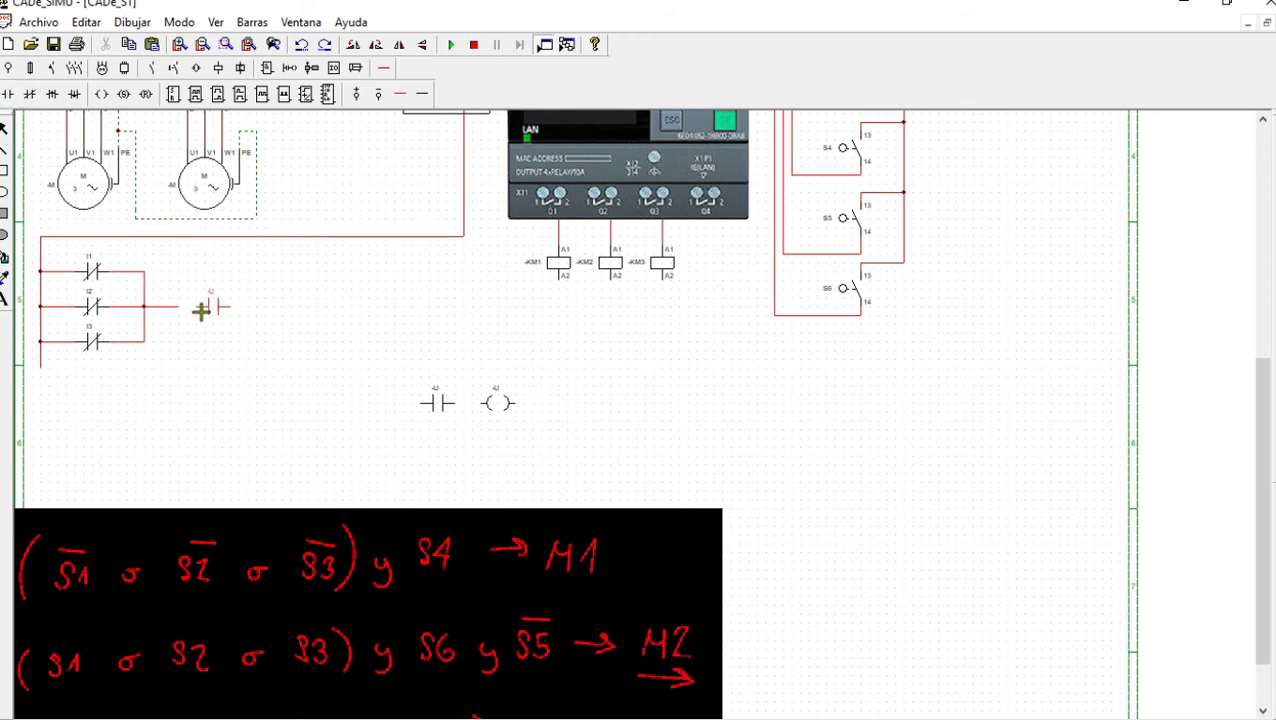
pyautogui.click(188, 310)
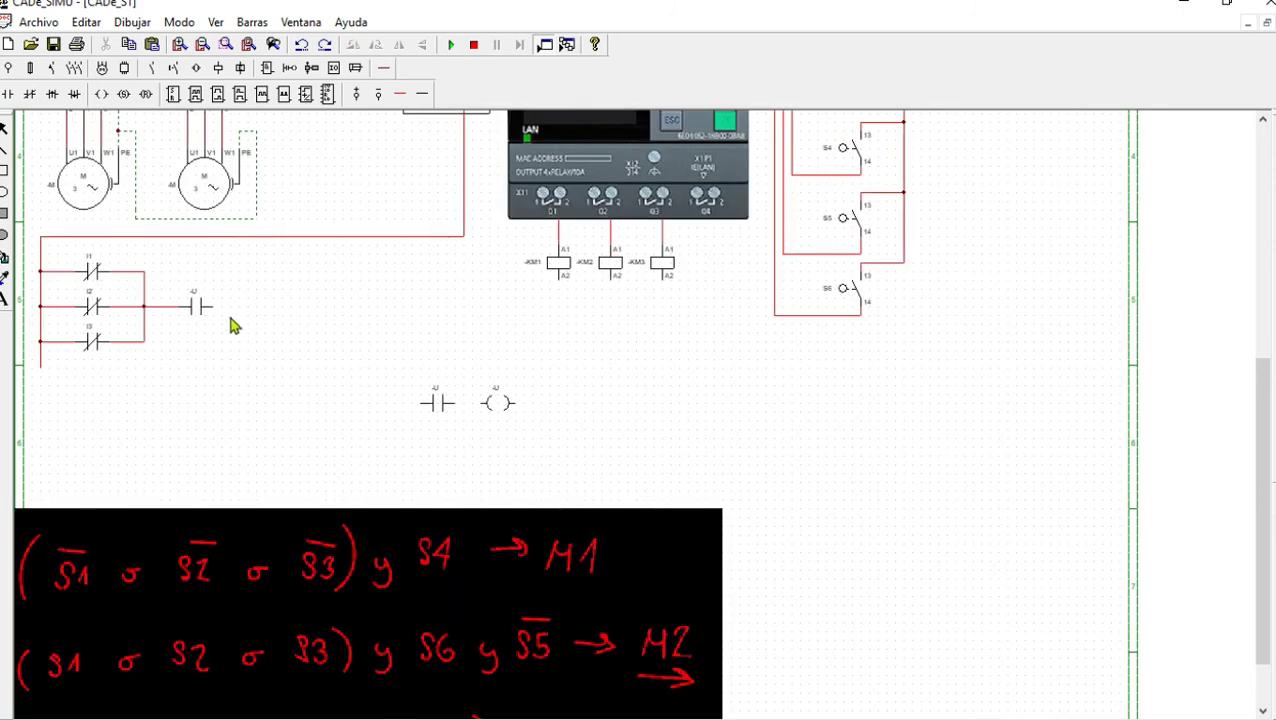
pyautogui.doubleClick(197, 305)
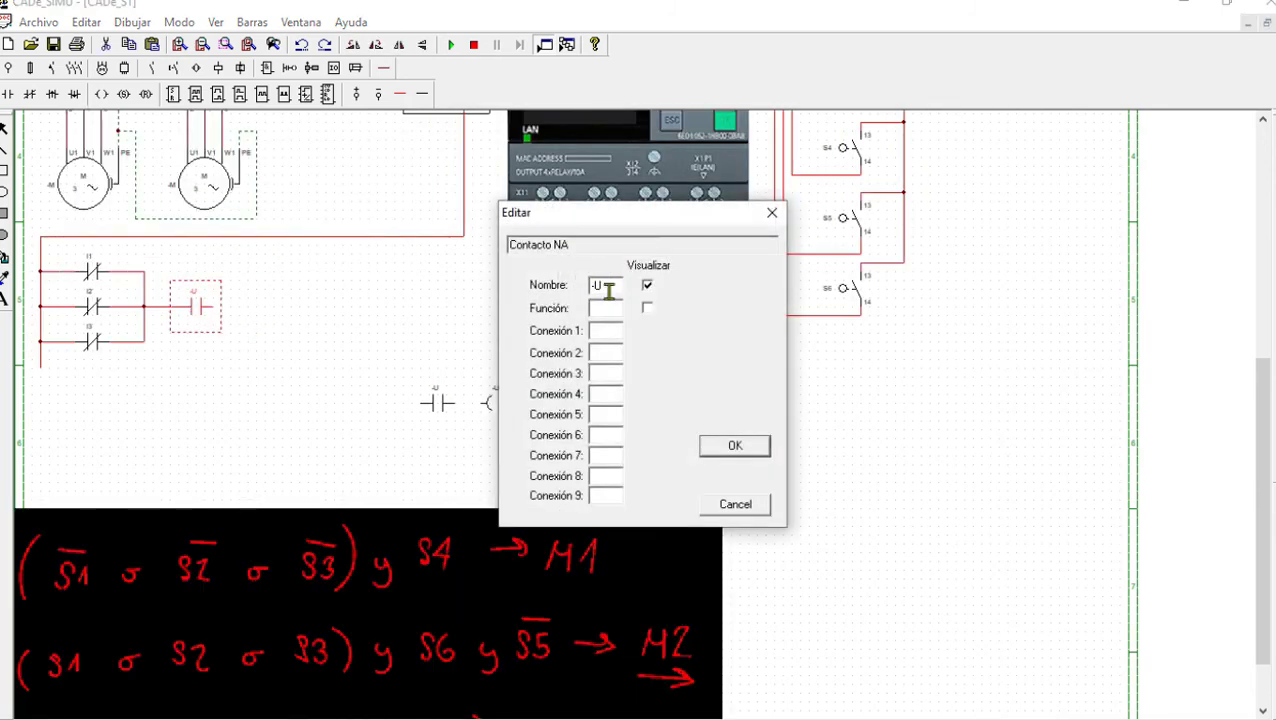
pyautogui.moveTo(613, 289); pyautogui.dragTo(536, 293)
pyautogui.press('BackSpace')
pyautogui.write('I4')
pyautogui.click(740, 446)
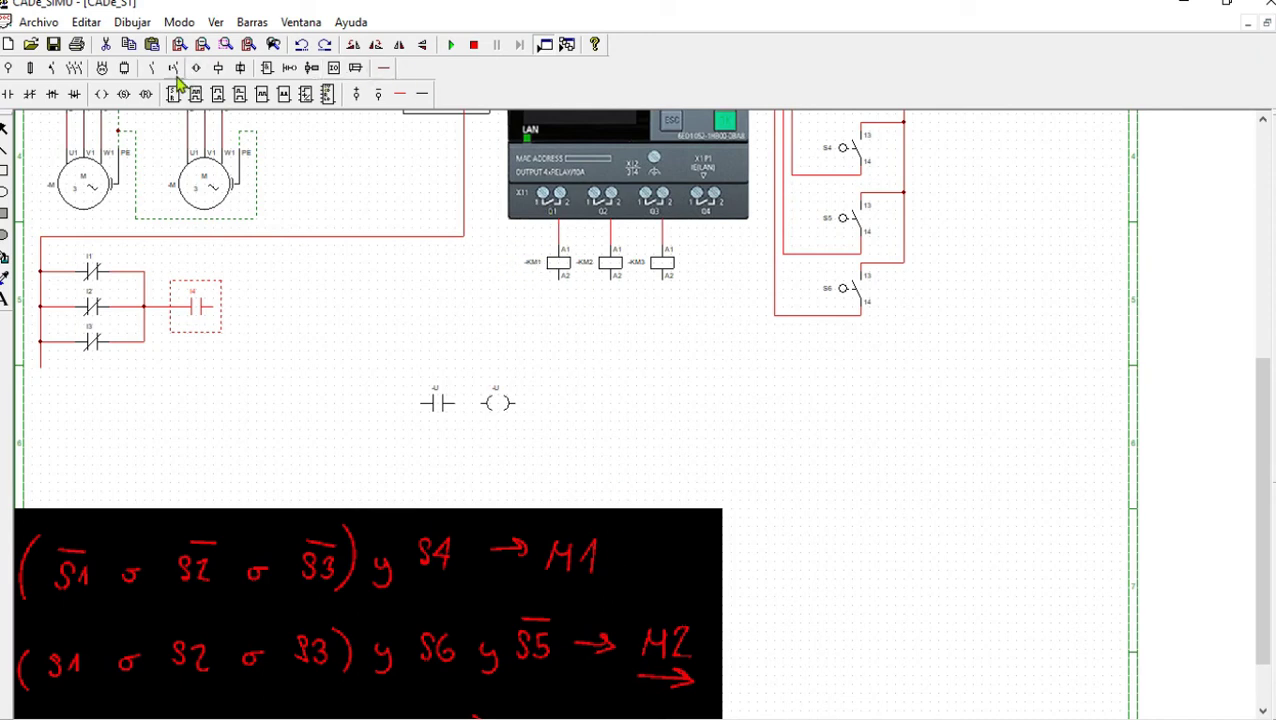
# Place a ladder coil after contact I4 on the same rung and wire the two together in red
pyautogui.click(102, 94)
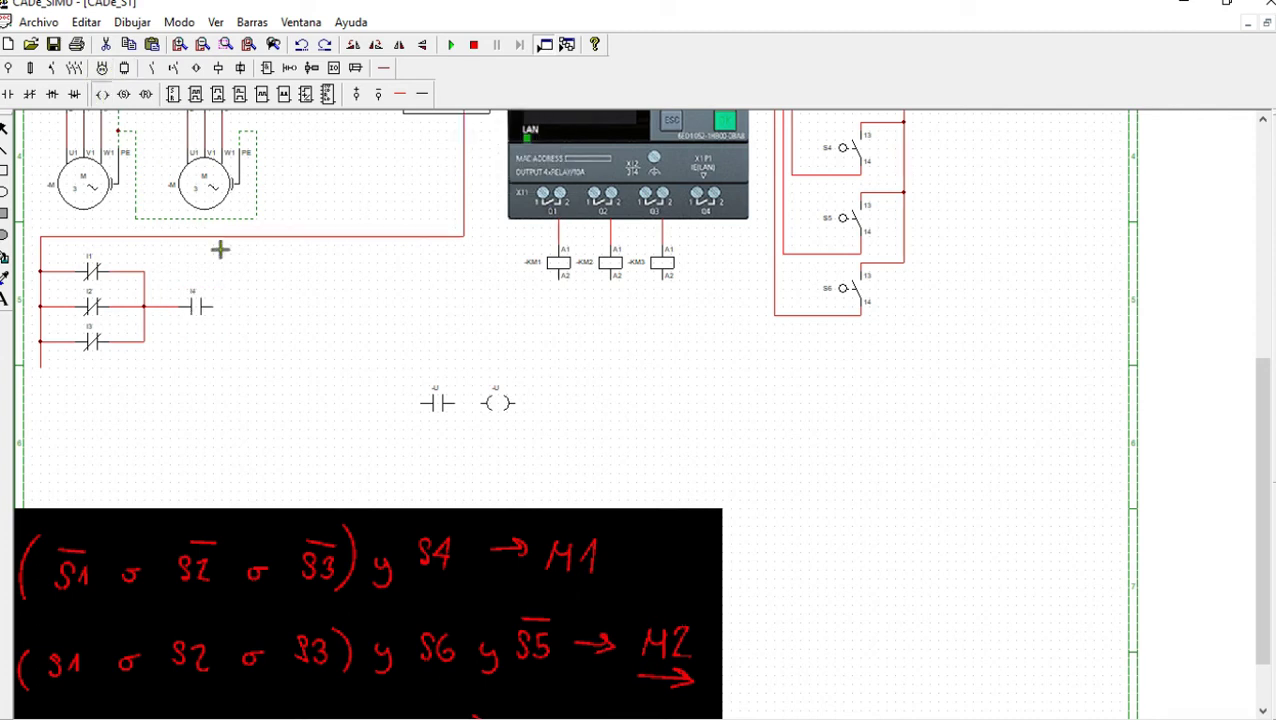
pyautogui.click(263, 307)
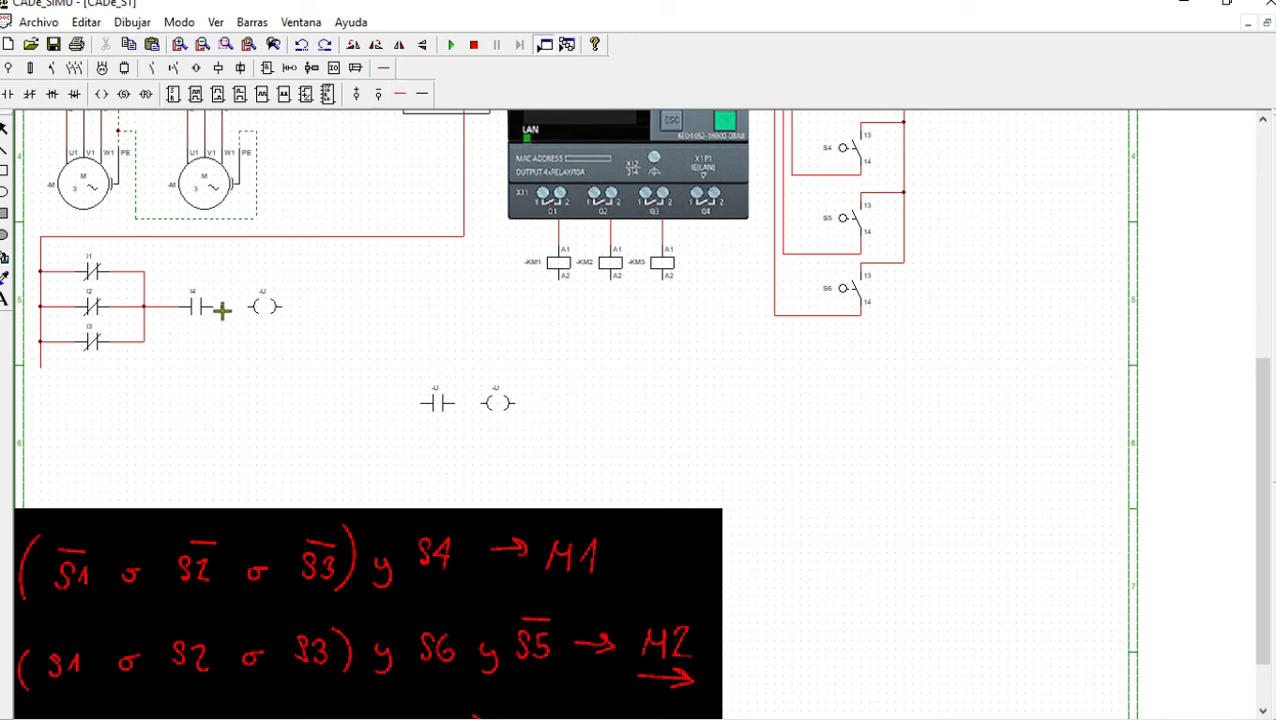
pyautogui.moveTo(229, 310); pyautogui.dragTo(256, 307)
# Draw a black wire from the ladder coil's free end across and up to the rectifier's negative line
pyautogui.moveTo(287, 312); pyautogui.dragTo(438, 311)
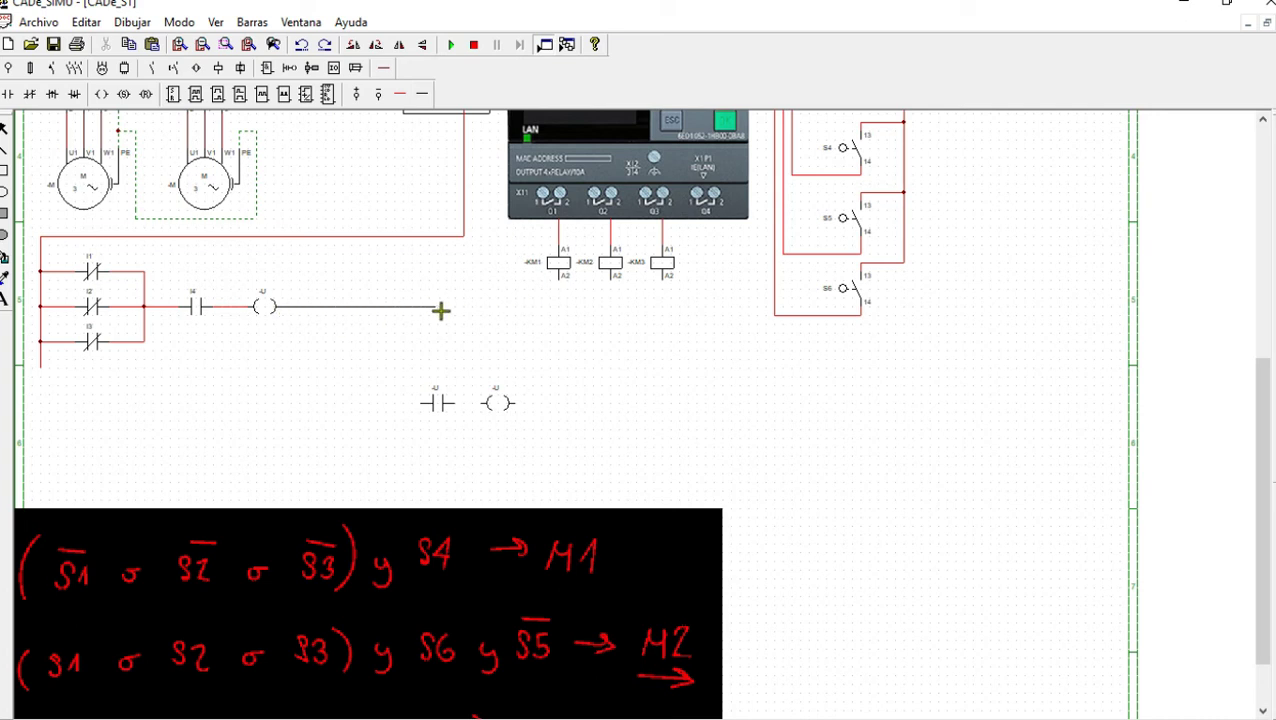
pyautogui.scroll(2, 500, 275)
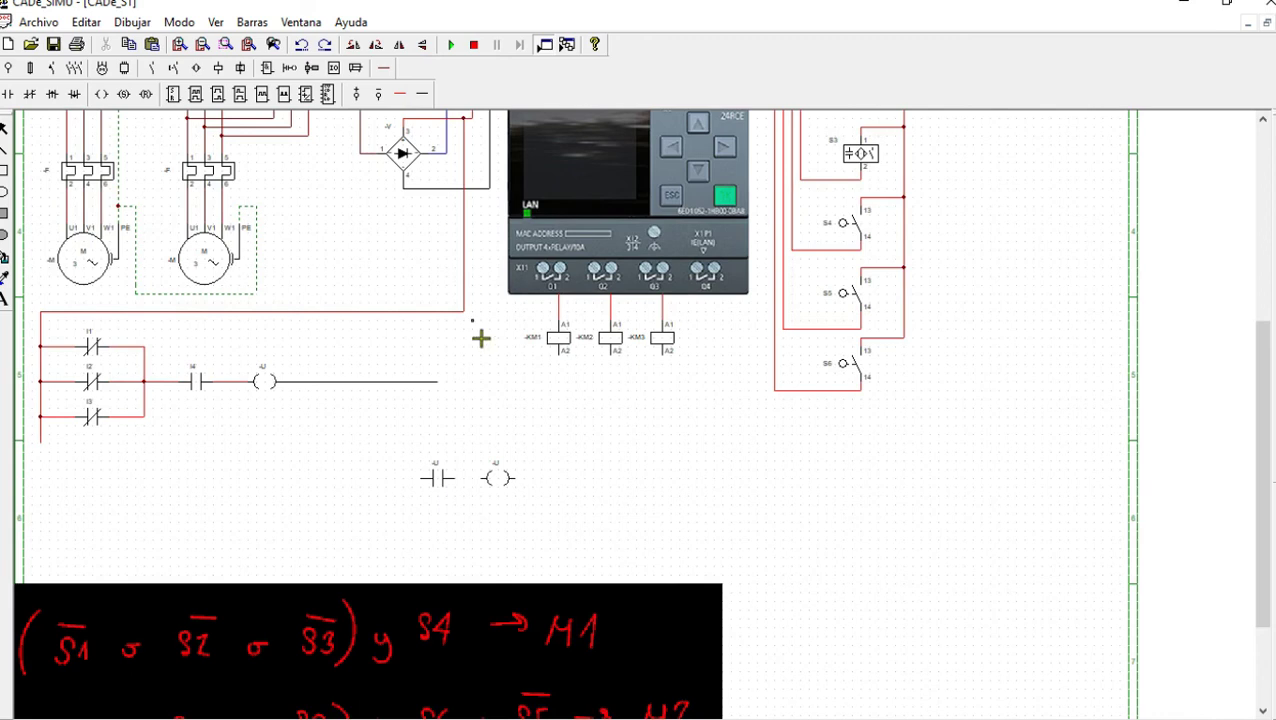
pyautogui.moveTo(439, 384); pyautogui.dragTo(438, 190)
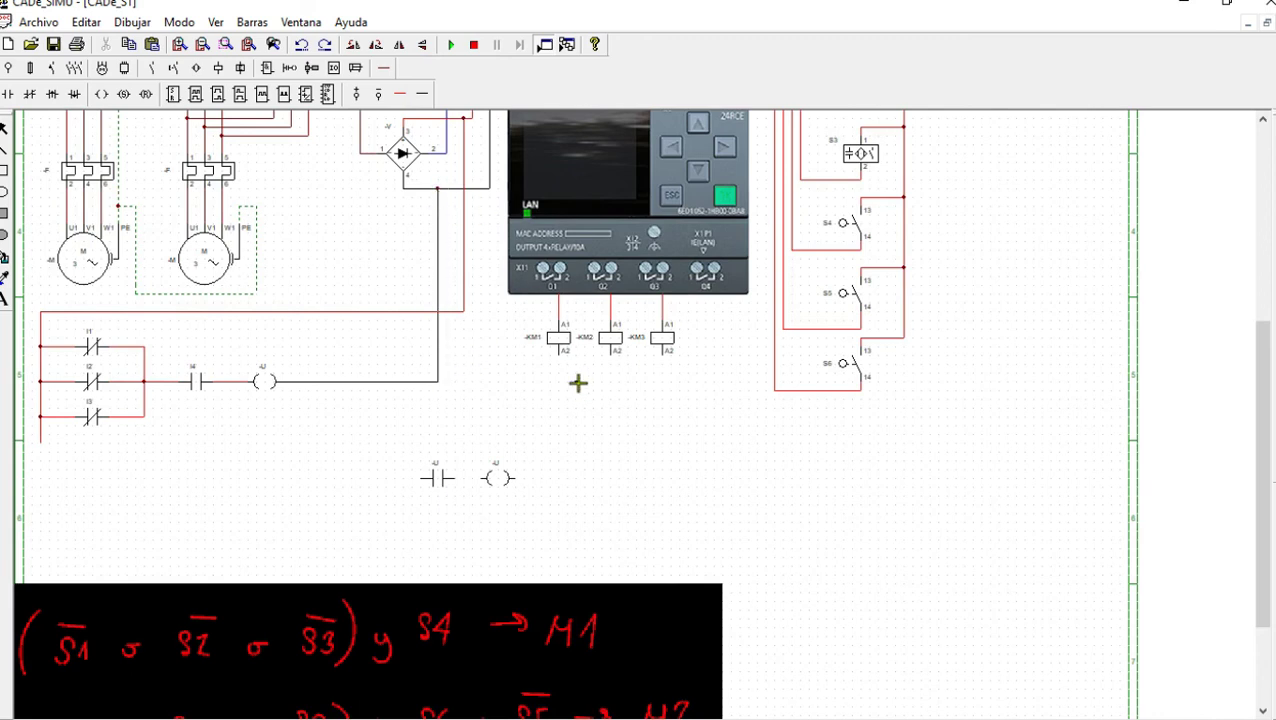
# Connect the A2 terminals of KM1, KM2 and KM3 to the black negative wire and feed terminal 1 of outputs Q1 to Q4 from the red supply
pyautogui.moveTo(561, 360)
pyautogui.mouseDown()
pyautogui.moveTo(561, 378)
pyautogui.moveTo(561, 362)
pyautogui.mouseUp()
pyautogui.moveTo(449, 385)
pyautogui.mouseDown()
pyautogui.moveTo(654, 391)
pyautogui.moveTo(664, 352)
pyautogui.moveTo(611, 381)
pyautogui.mouseUp()
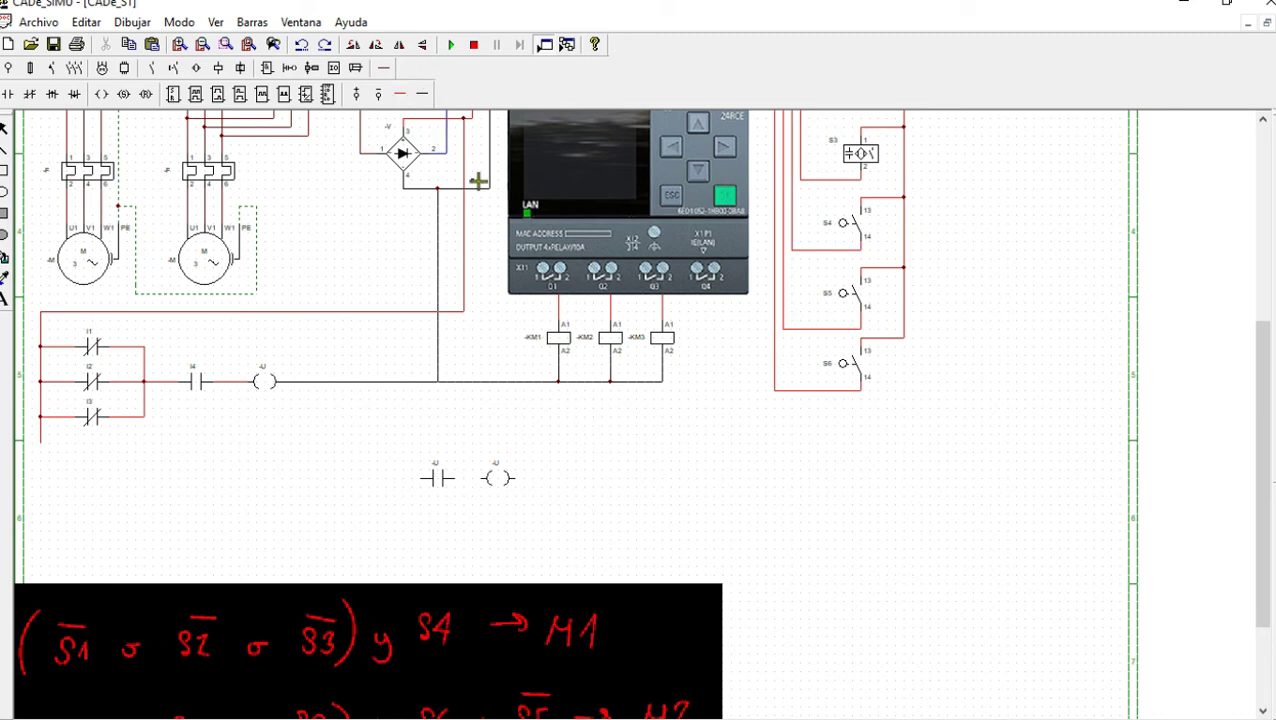
pyautogui.moveTo(469, 311); pyautogui.dragTo(703, 321)
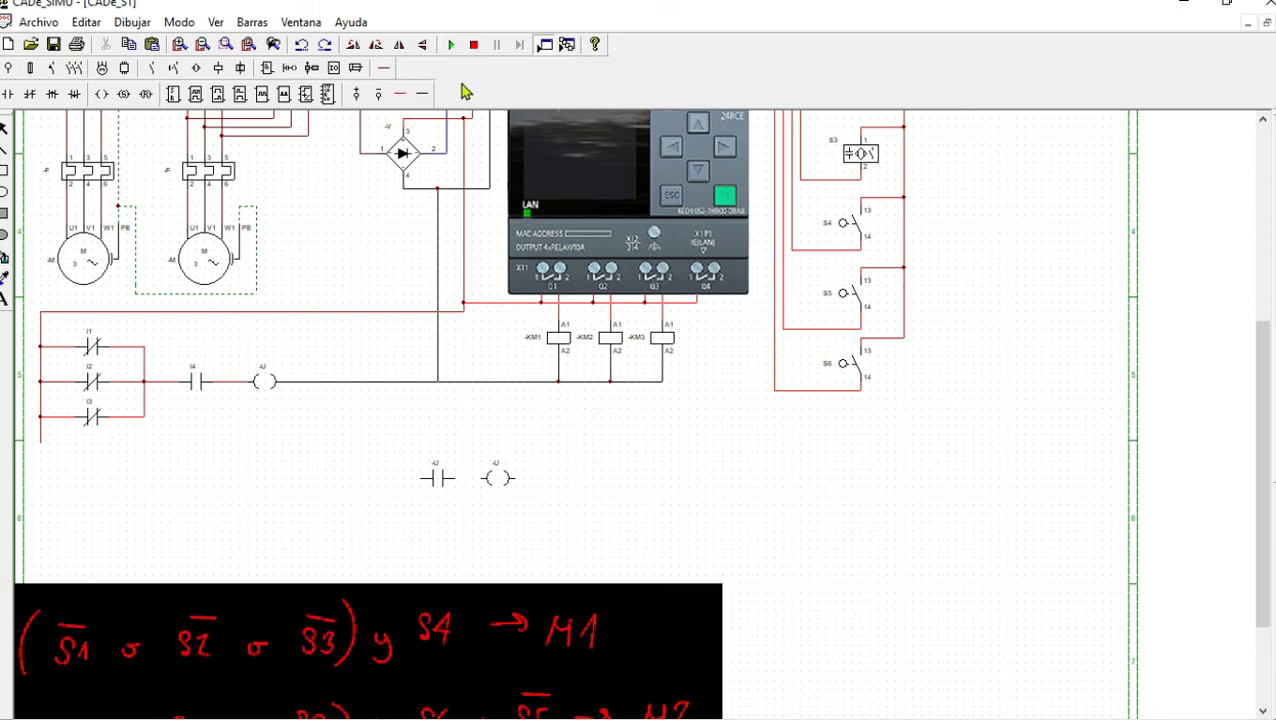
# Run the simulation and actuate switch S4 to test the M1 rung
pyautogui.scroll(2, 766, 336)
pyautogui.scroll(6, 766, 341)
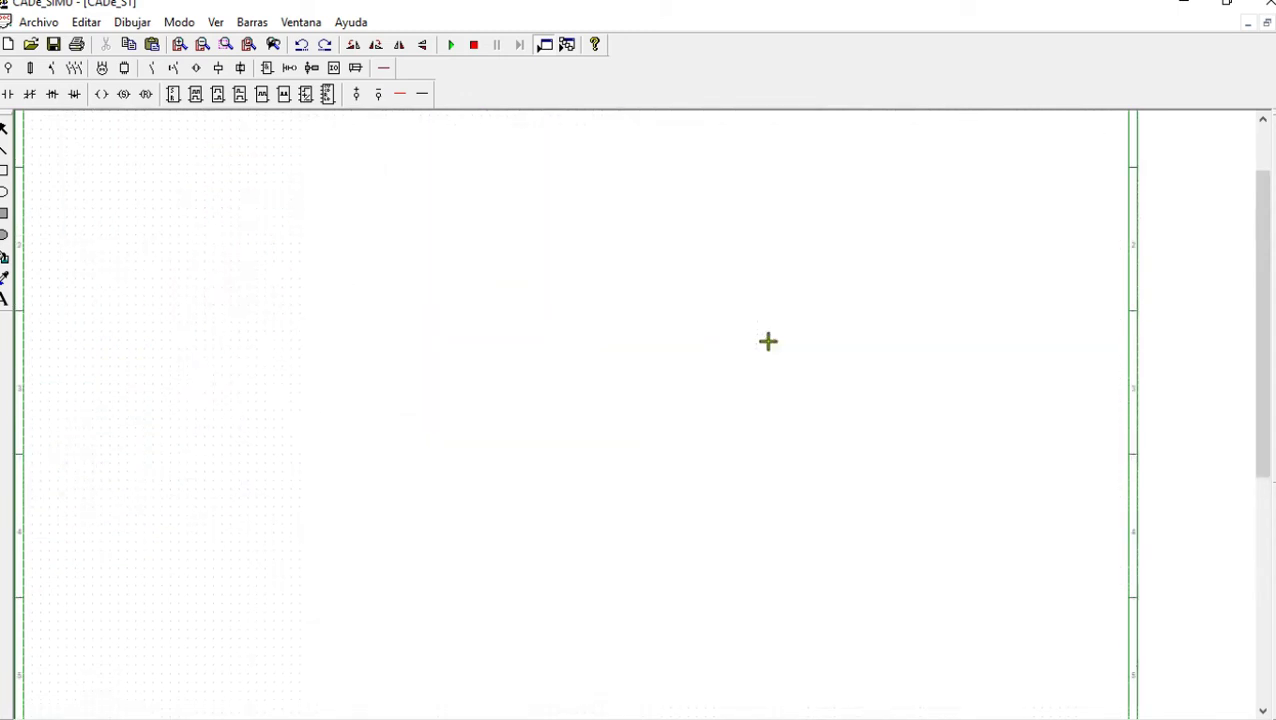
pyautogui.click(453, 45)
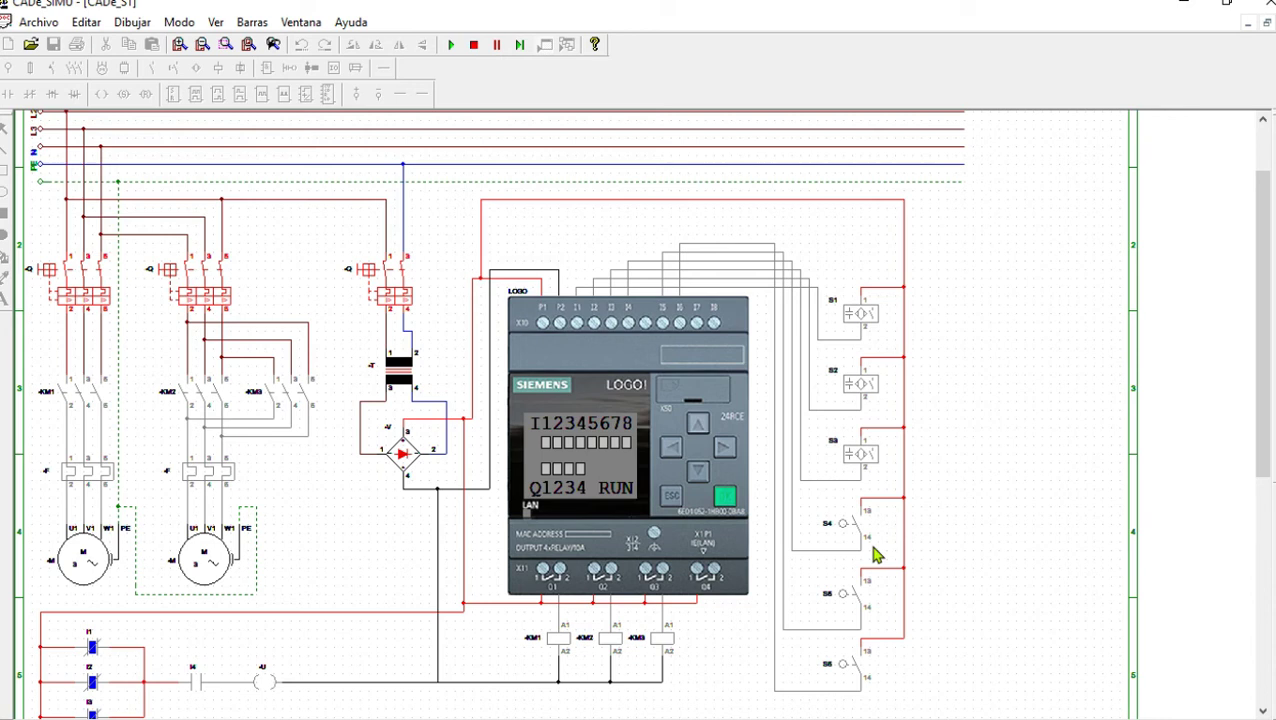
pyautogui.click(848, 528)
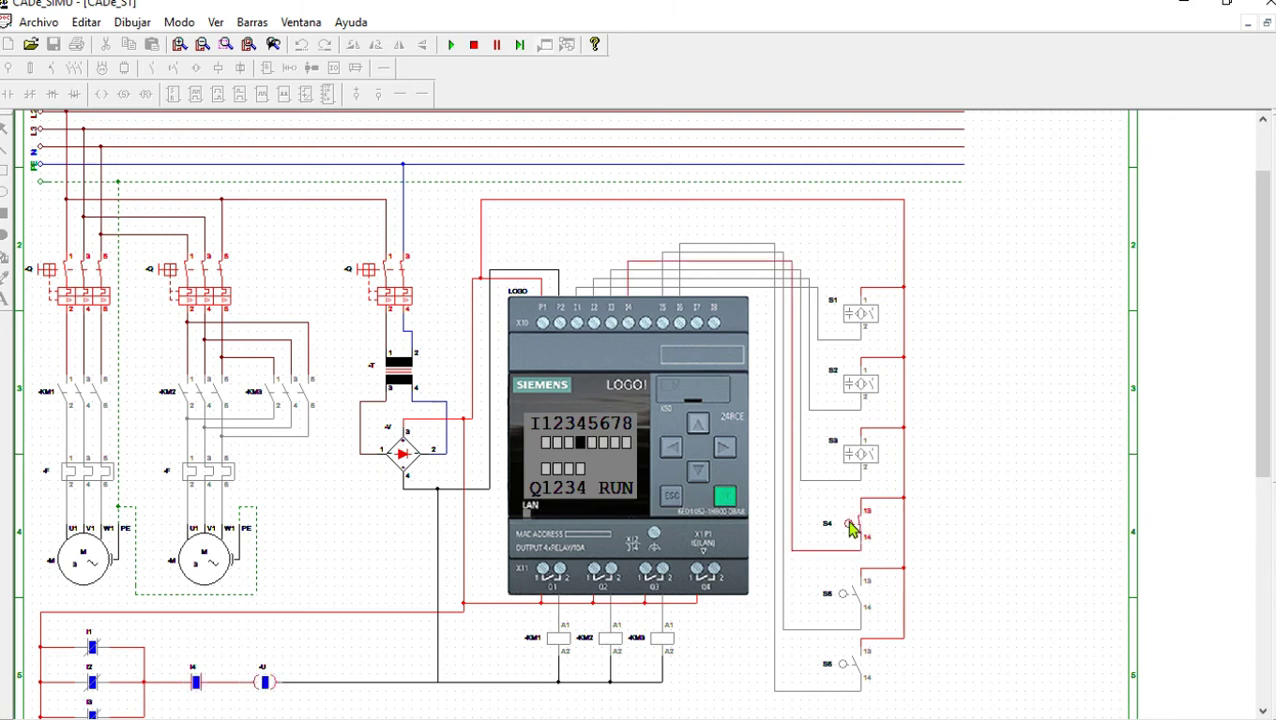
# Stop the simulation and name the ladder coil on the M1 rung Q1
pyautogui.click(848, 528)
pyautogui.click(474, 45)
pyautogui.doubleClick(265, 682)
pyautogui.moveTo(607, 287); pyautogui.dragTo(567, 292)
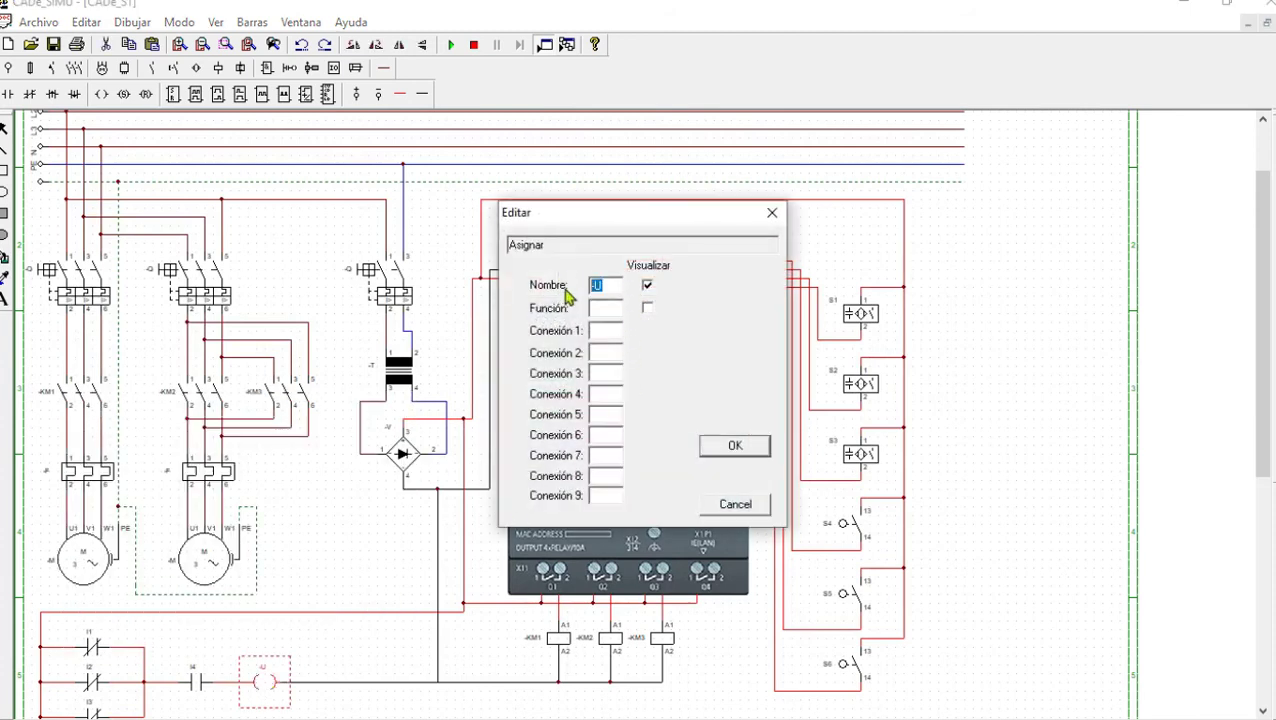
pyautogui.write('Q1')
pyautogui.click(748, 452)
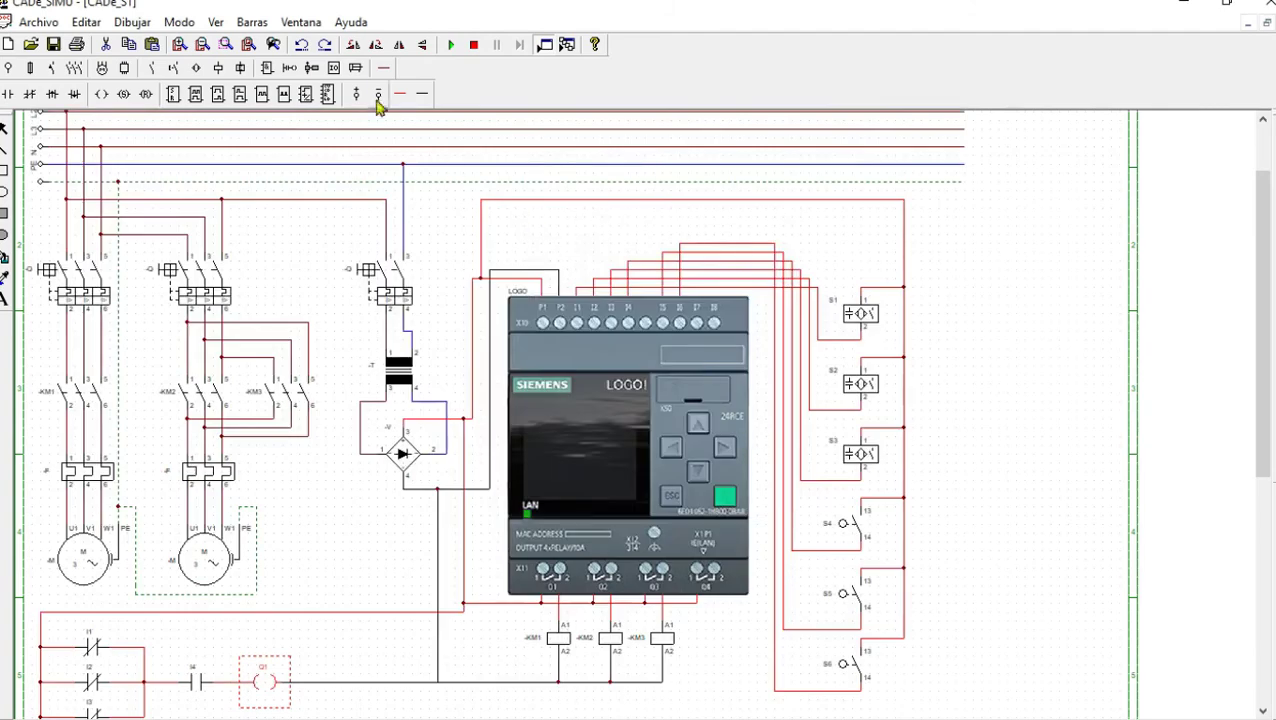
# Simulate the M1 rung with the breakers closed, actuating S4 and the sensors S3, S2 and S1 in turn, and stop the simulation
pyautogui.click(451, 44)
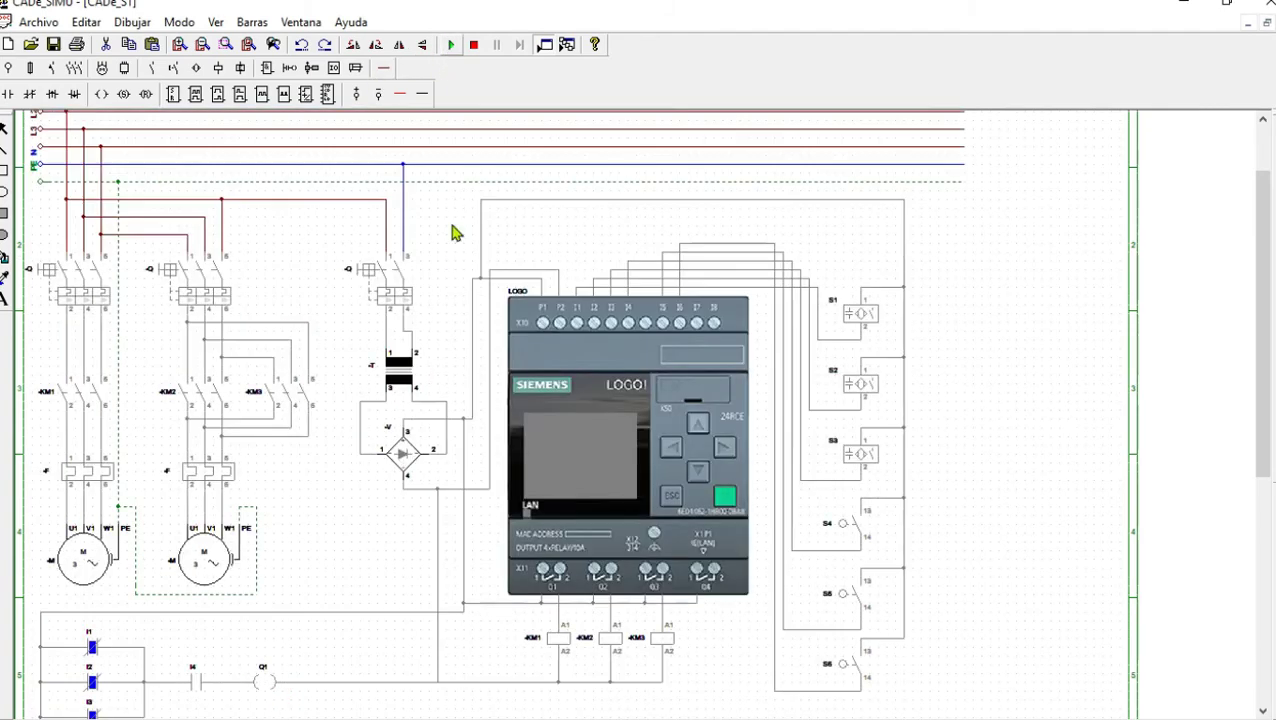
pyautogui.click(378, 276)
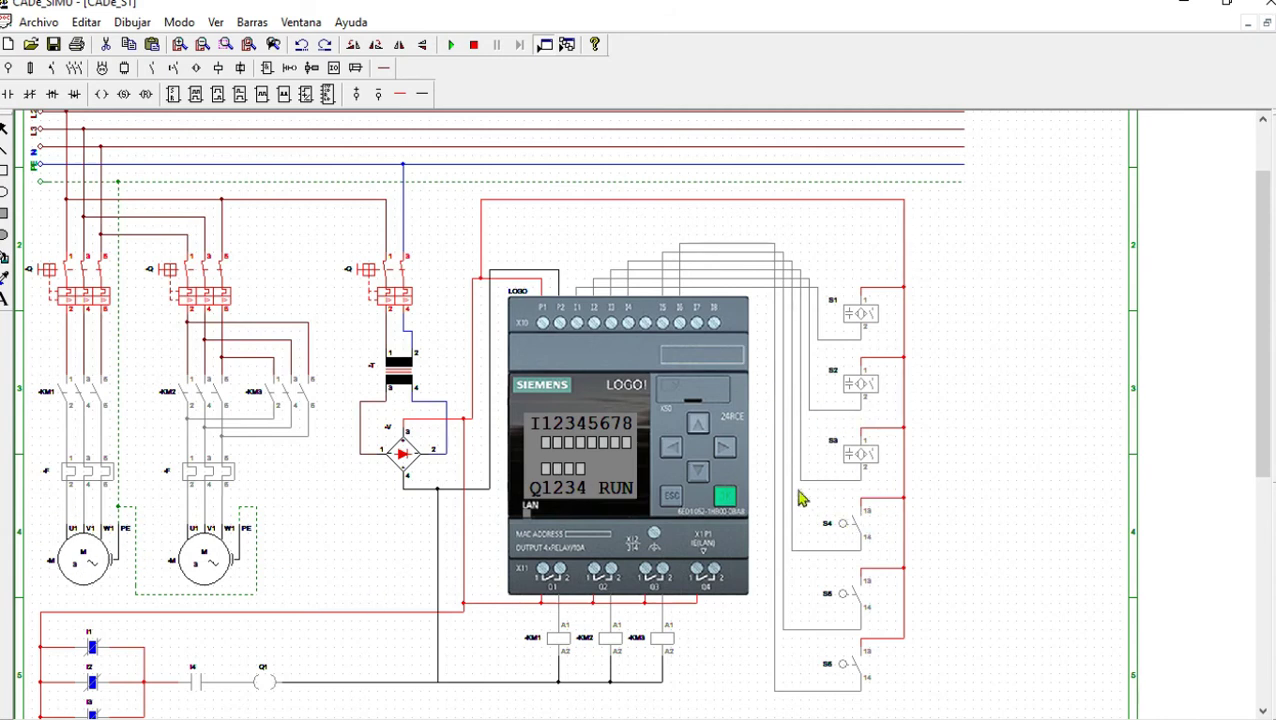
pyautogui.click(849, 535)
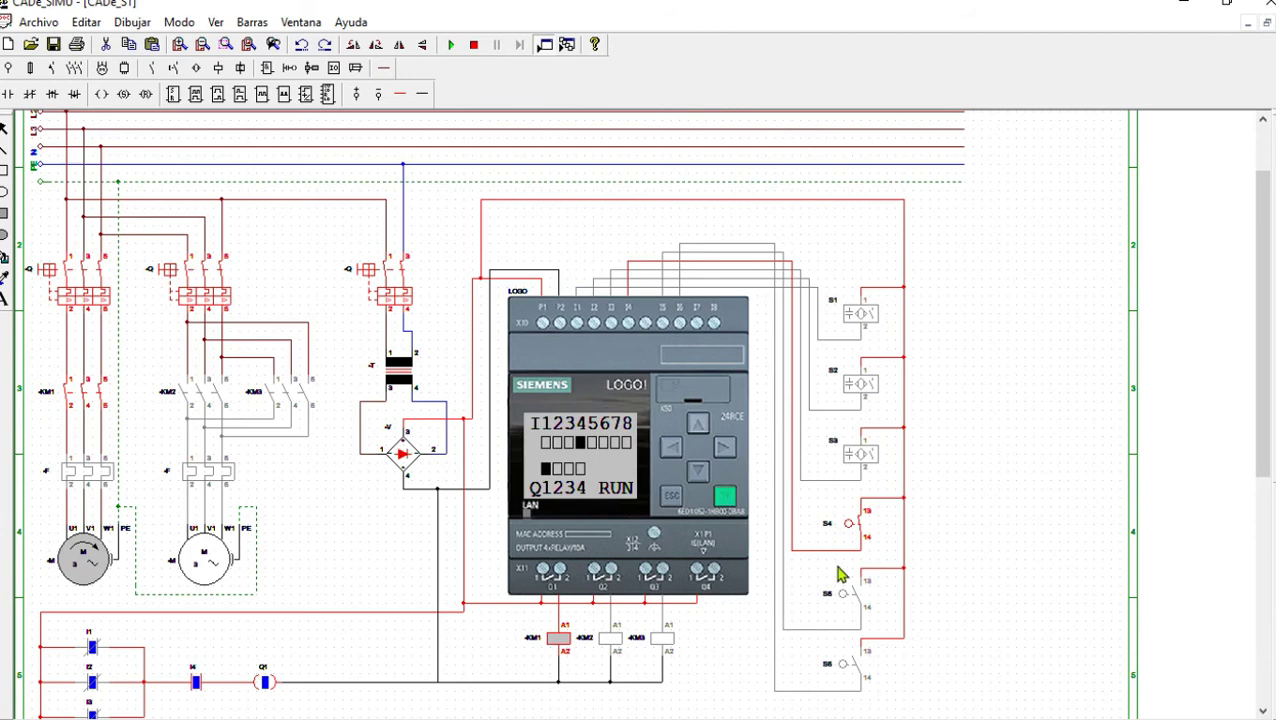
pyautogui.click(864, 456)
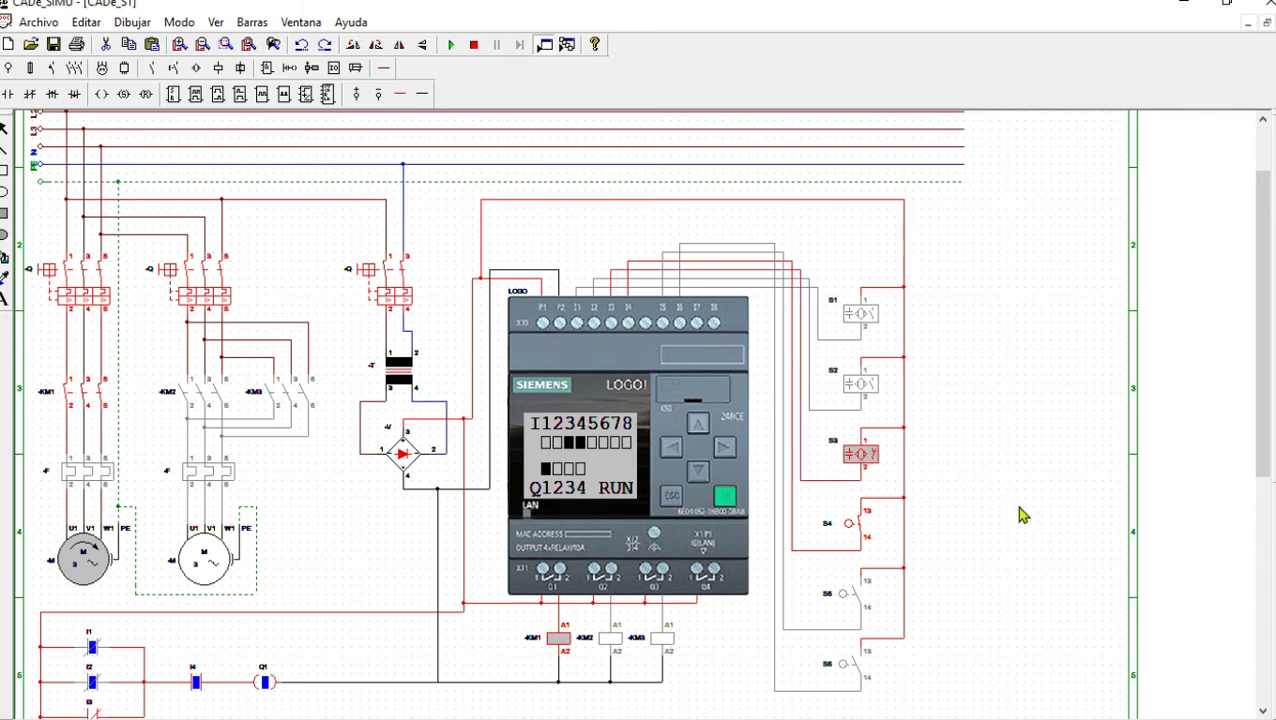
pyautogui.click(862, 385)
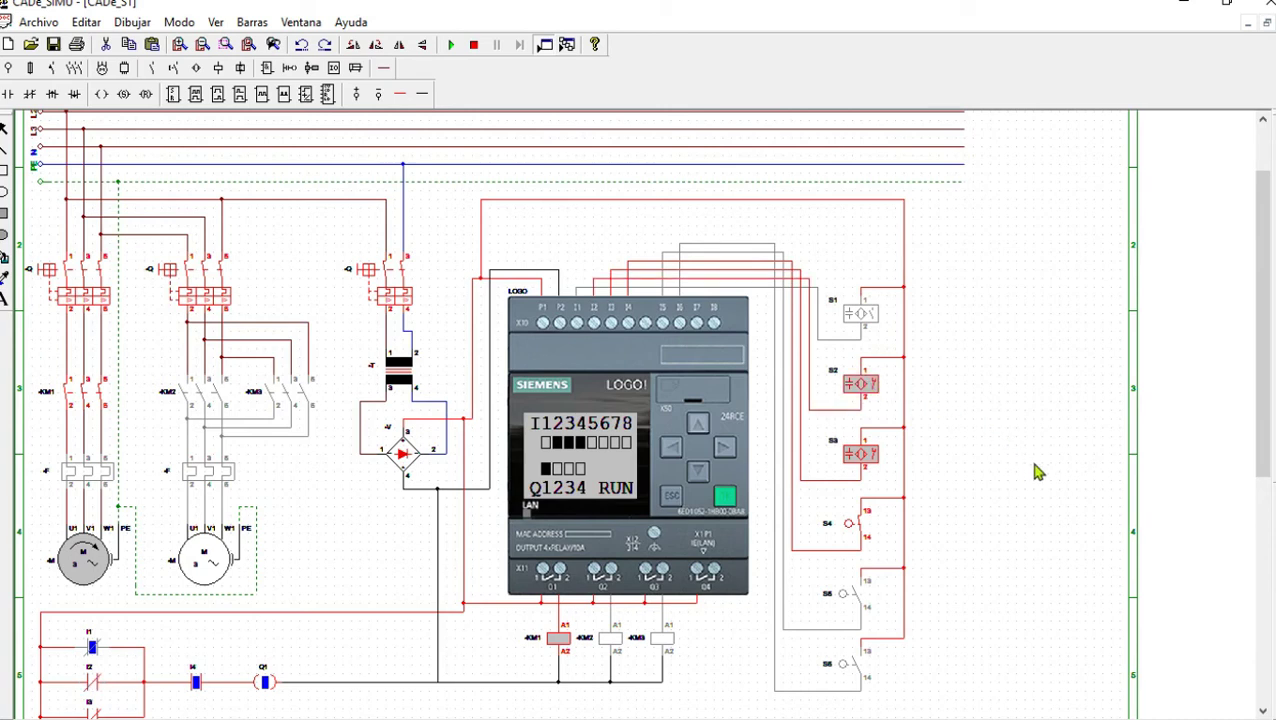
pyautogui.click(875, 318)
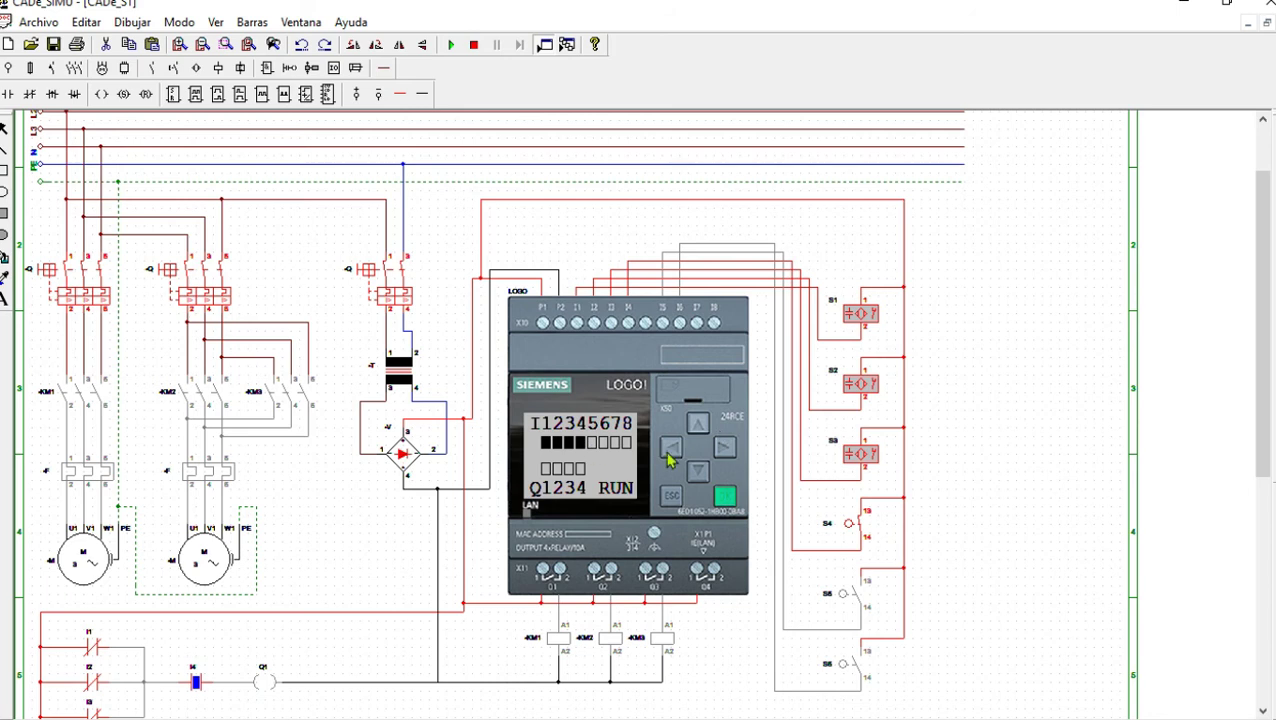
pyautogui.click(475, 50)
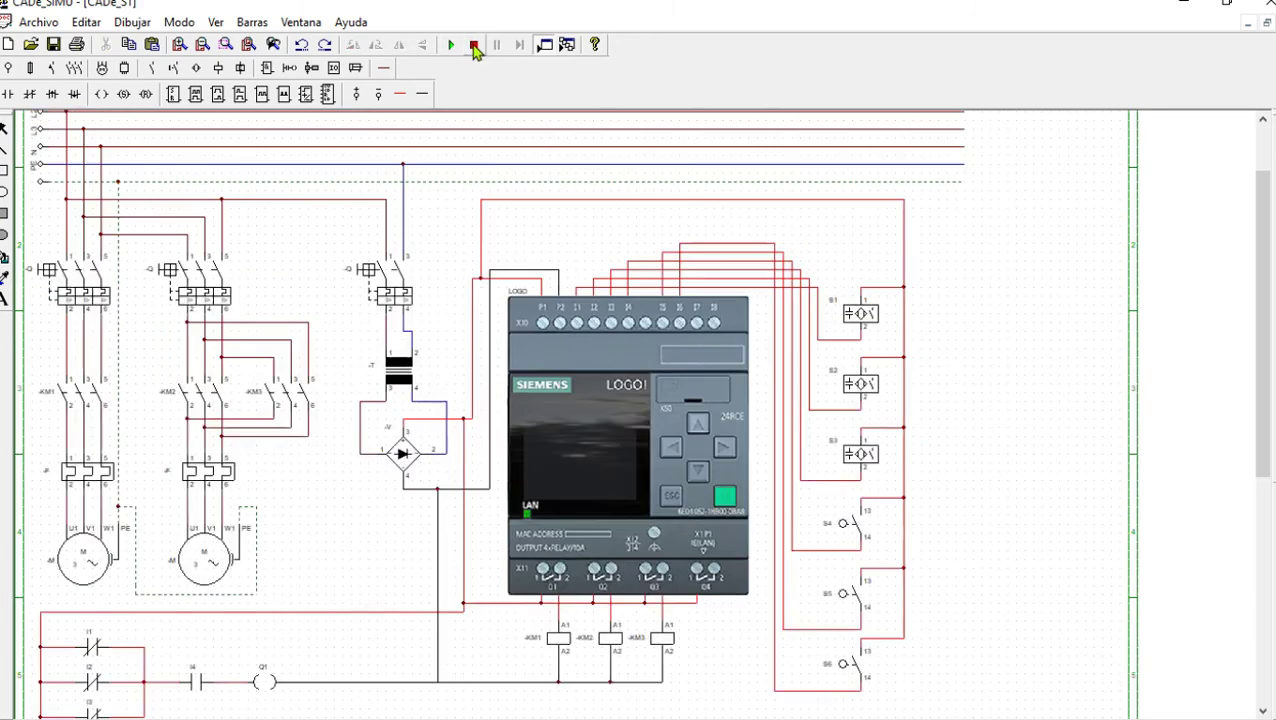
# Stack three normally open ladder contacts below the I3 contact, reusing the spare contact as the third one
pyautogui.scroll(-1, 613, 305)
pyautogui.scroll(-1, 614, 308)
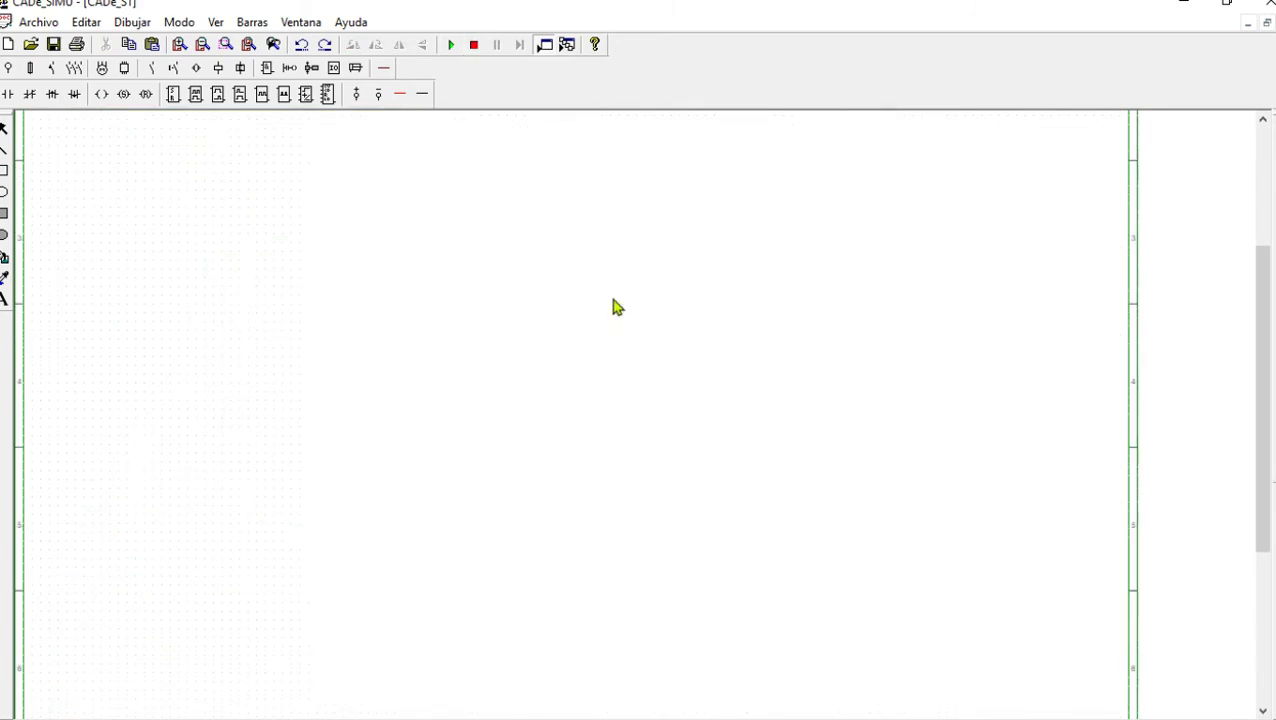
pyautogui.scroll(-3, 615, 304)
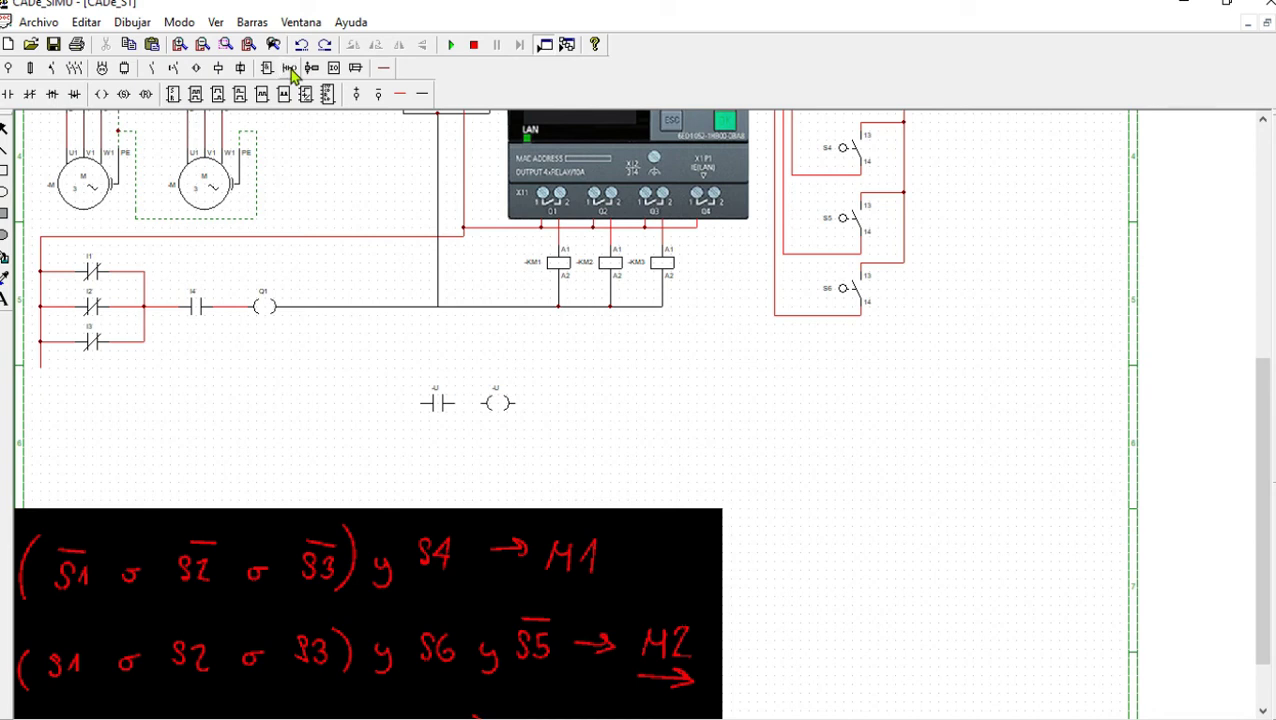
pyautogui.click(10, 93)
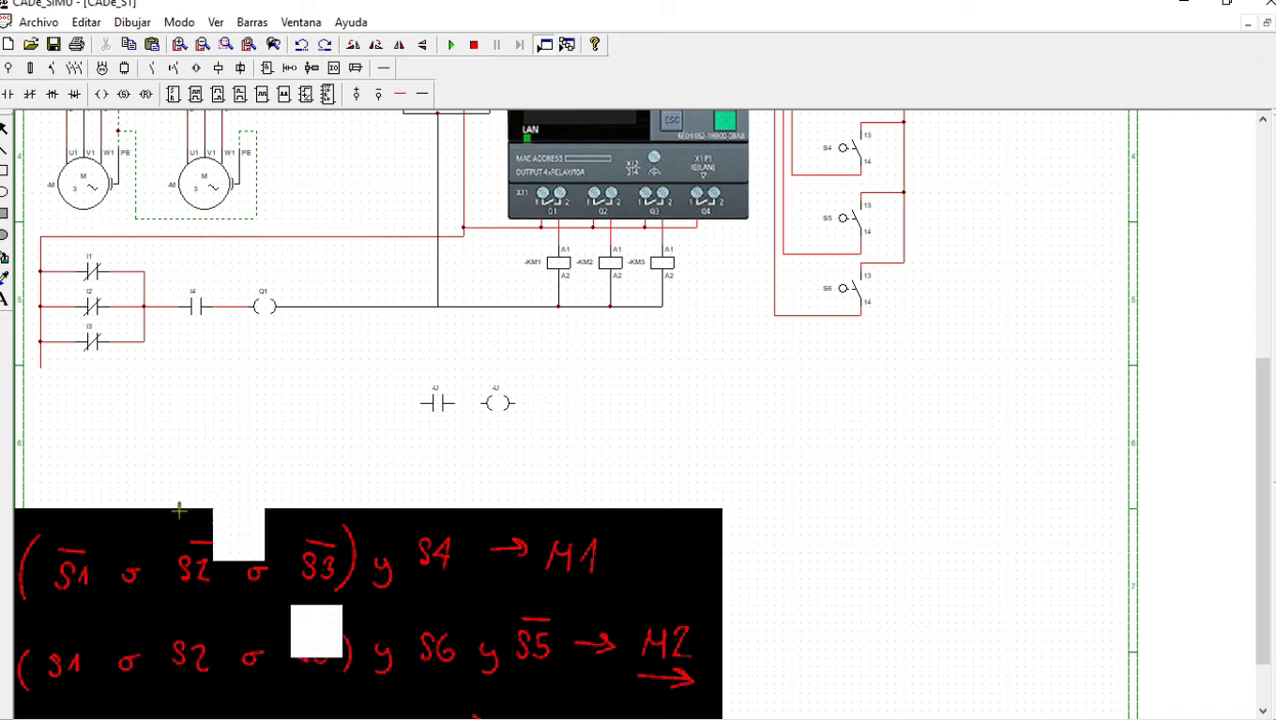
pyautogui.click(80, 400)
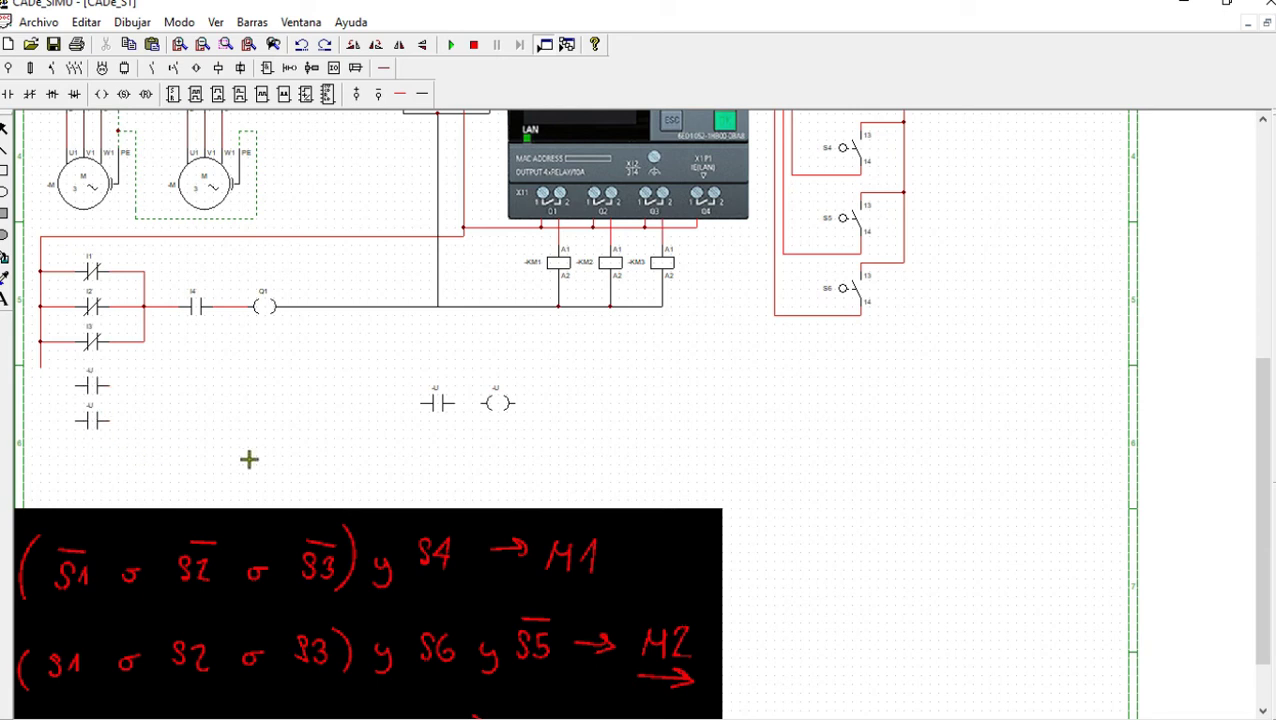
pyautogui.rightClick(425, 435)
pyautogui.click(440, 408)
pyautogui.moveTo(443, 410); pyautogui.dragTo(102, 456)
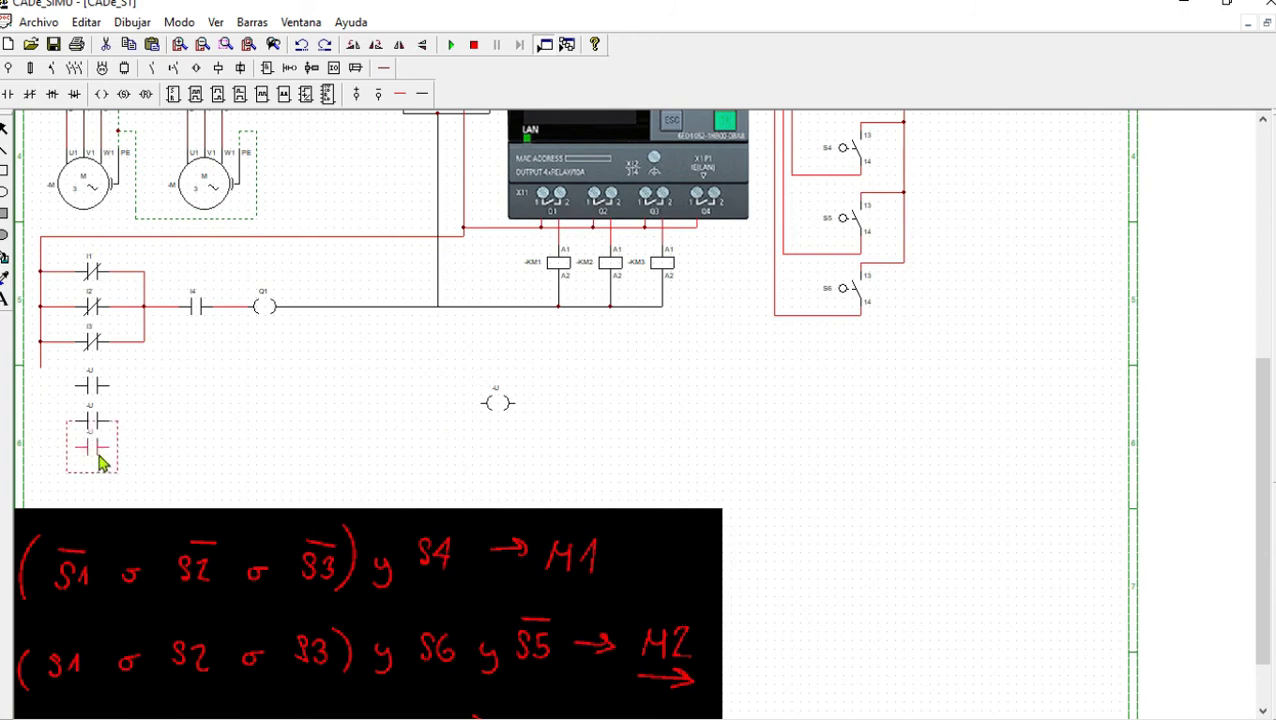
pyautogui.click(232, 410)
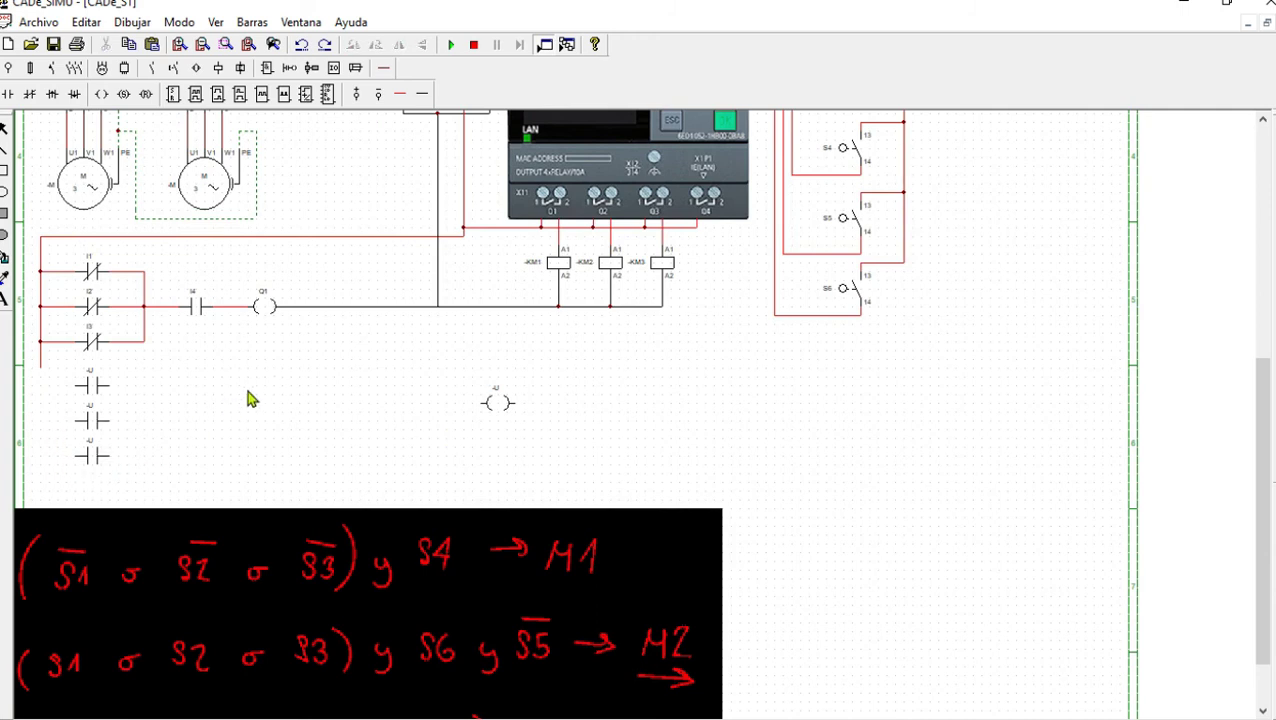
# Name the three new normally open contacts I1, I2 and I3 from top to bottom
pyautogui.doubleClick(88, 386)
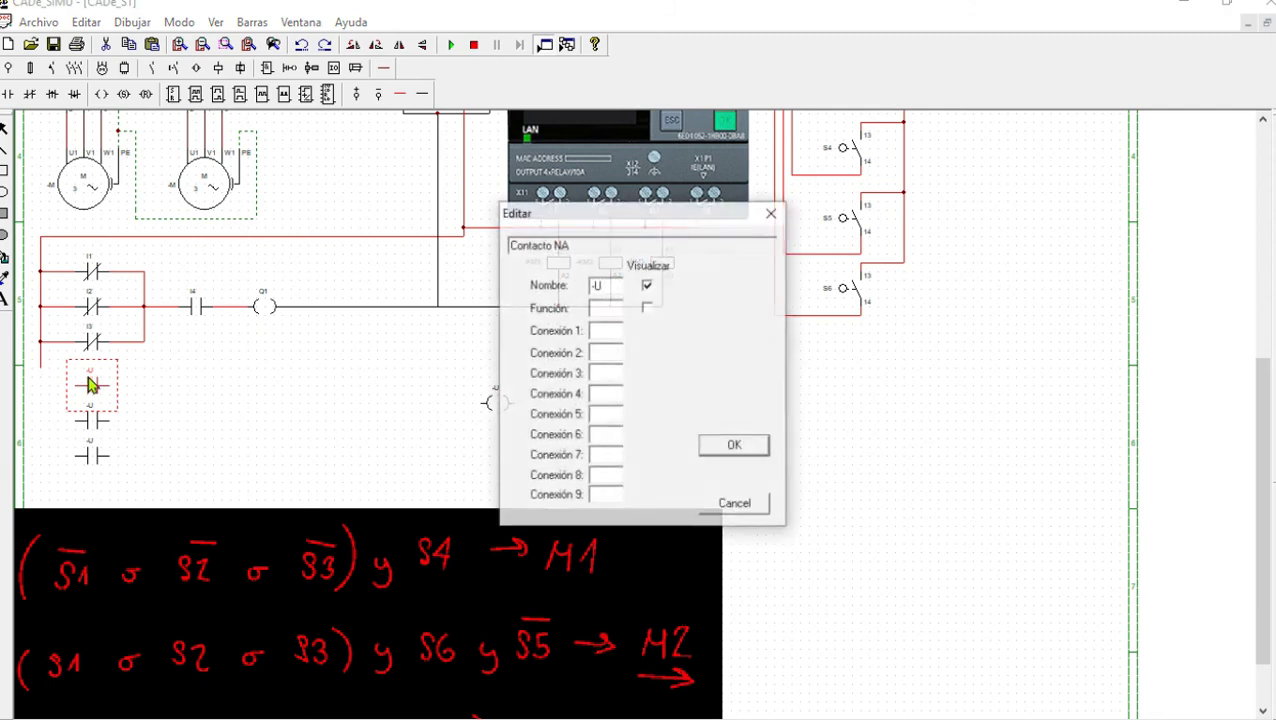
pyautogui.press('BackSpace')
pyautogui.write('I1')
pyautogui.press('Return')
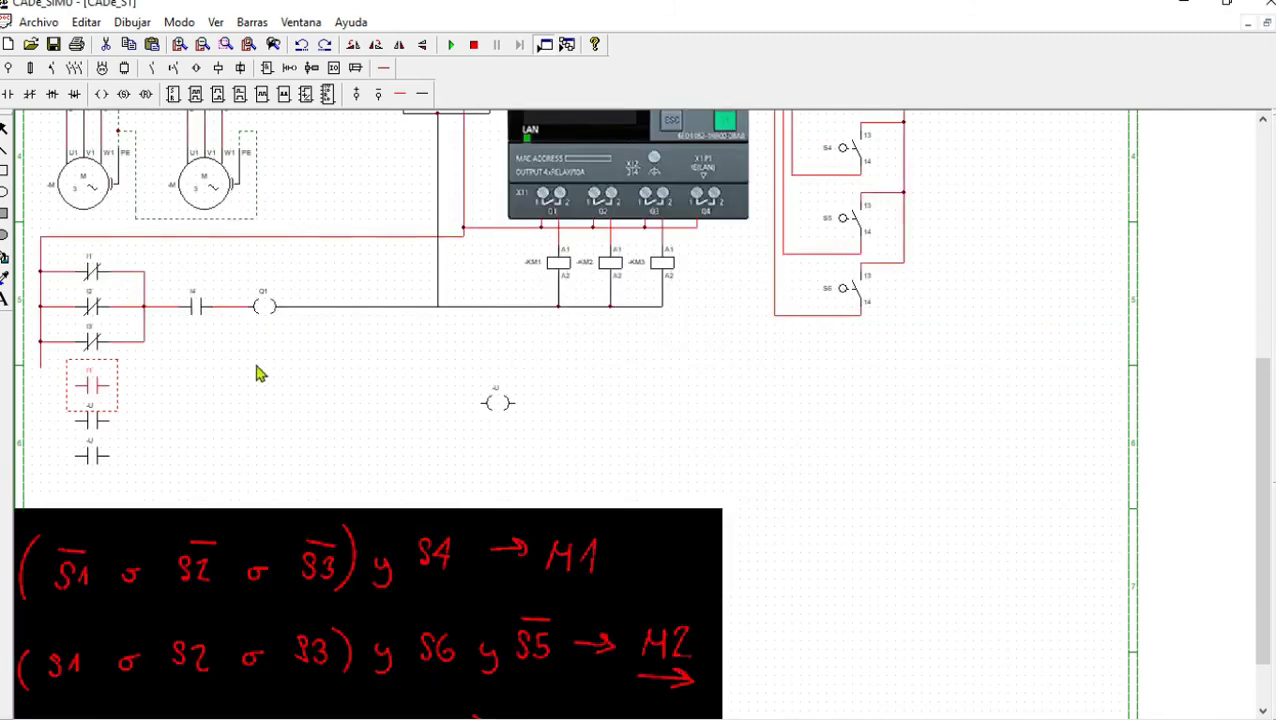
pyautogui.doubleClick(88, 420)
pyautogui.moveTo(607, 285); pyautogui.dragTo(592, 285)
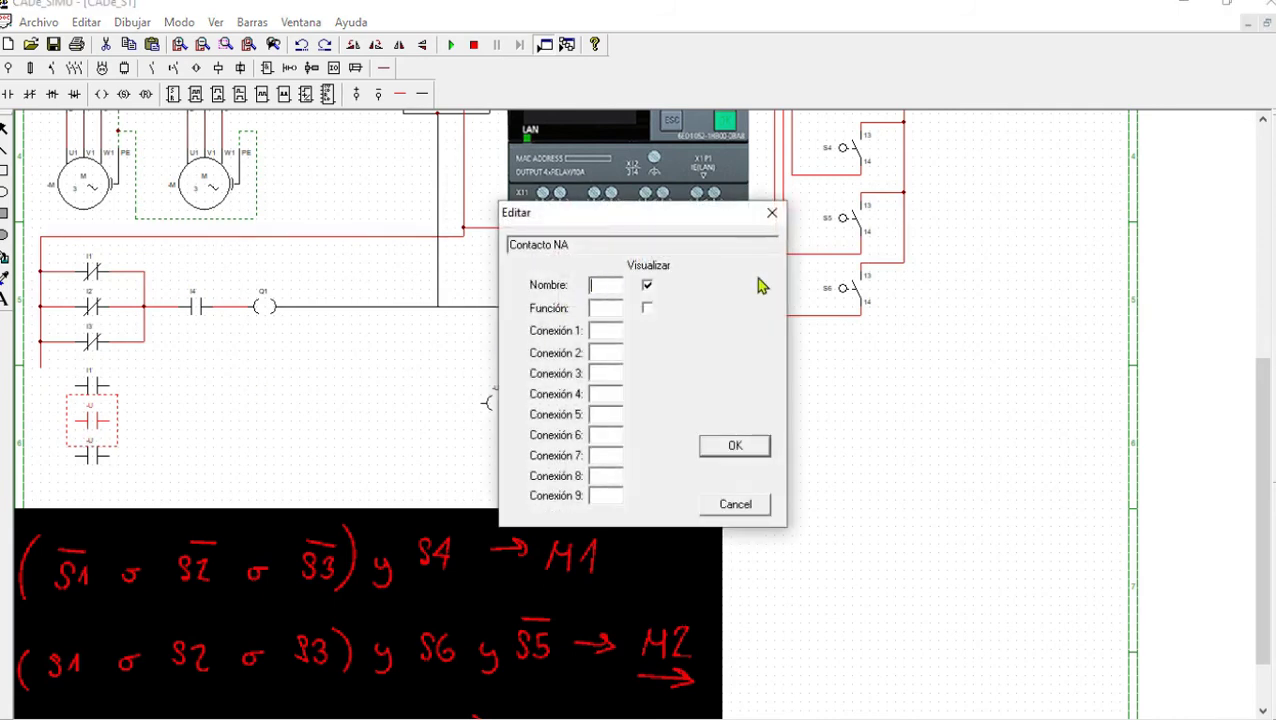
pyautogui.write('I2')
pyautogui.press('Return')
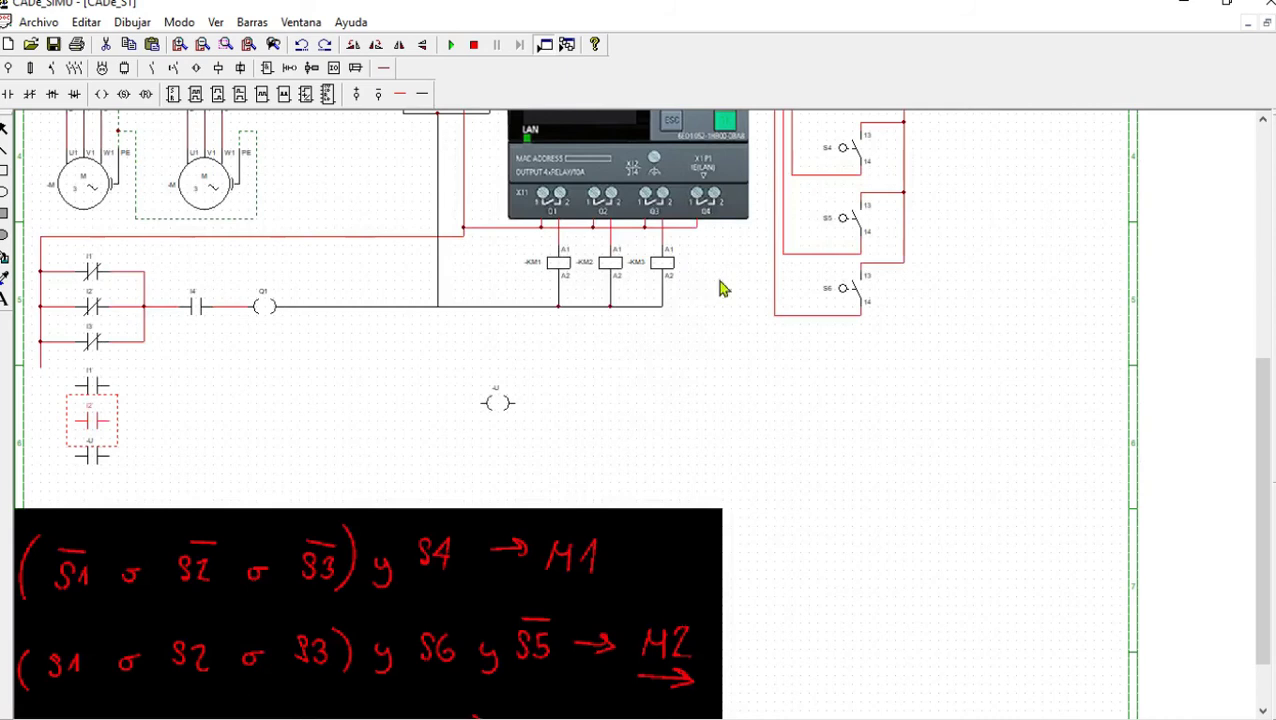
pyautogui.doubleClick(92, 458)
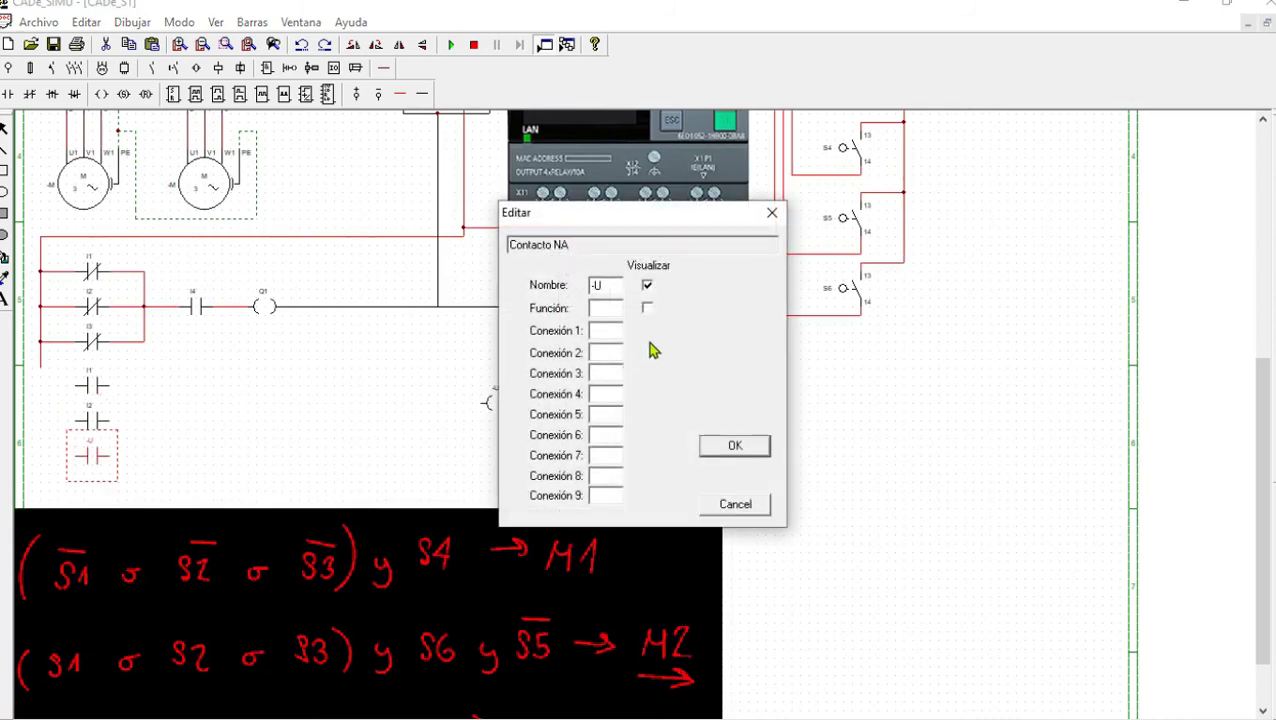
pyautogui.moveTo(604, 287); pyautogui.dragTo(535, 287)
pyautogui.write('I3')
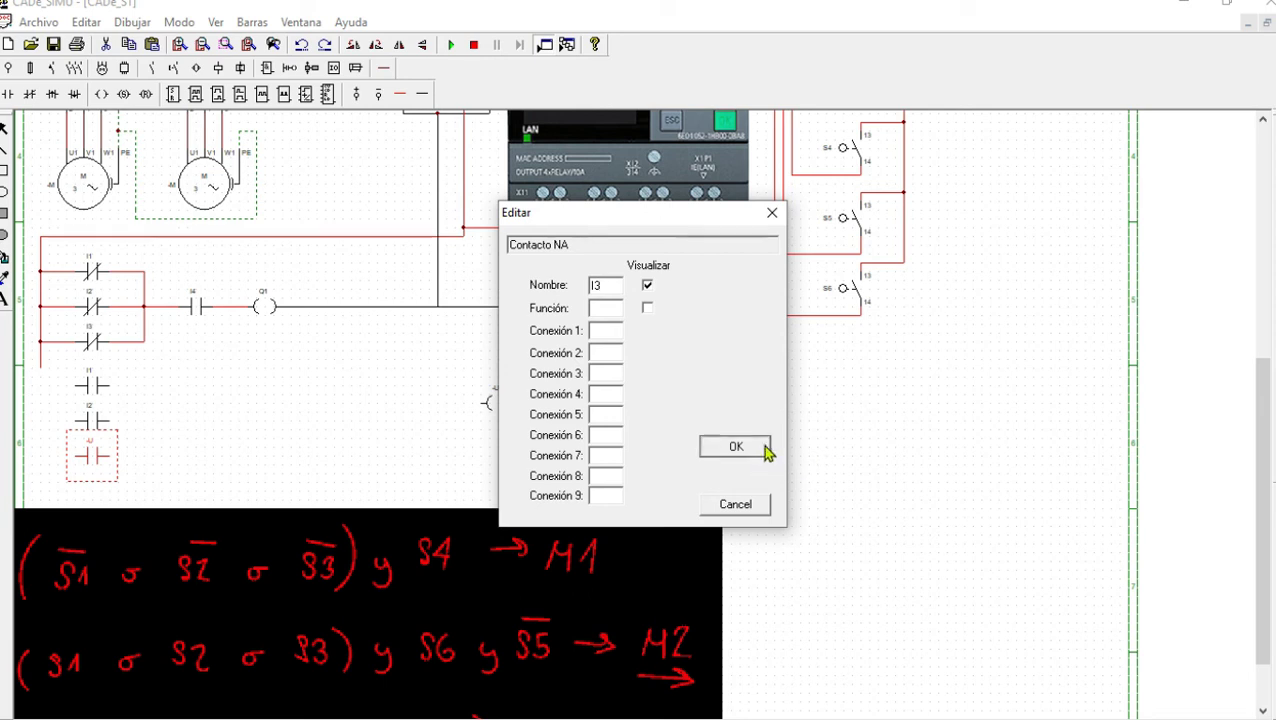
pyautogui.click(758, 447)
# Extend the red supply rail downward and wire the normally open contacts I1, I2 and I3 in parallel
pyautogui.click(401, 96)
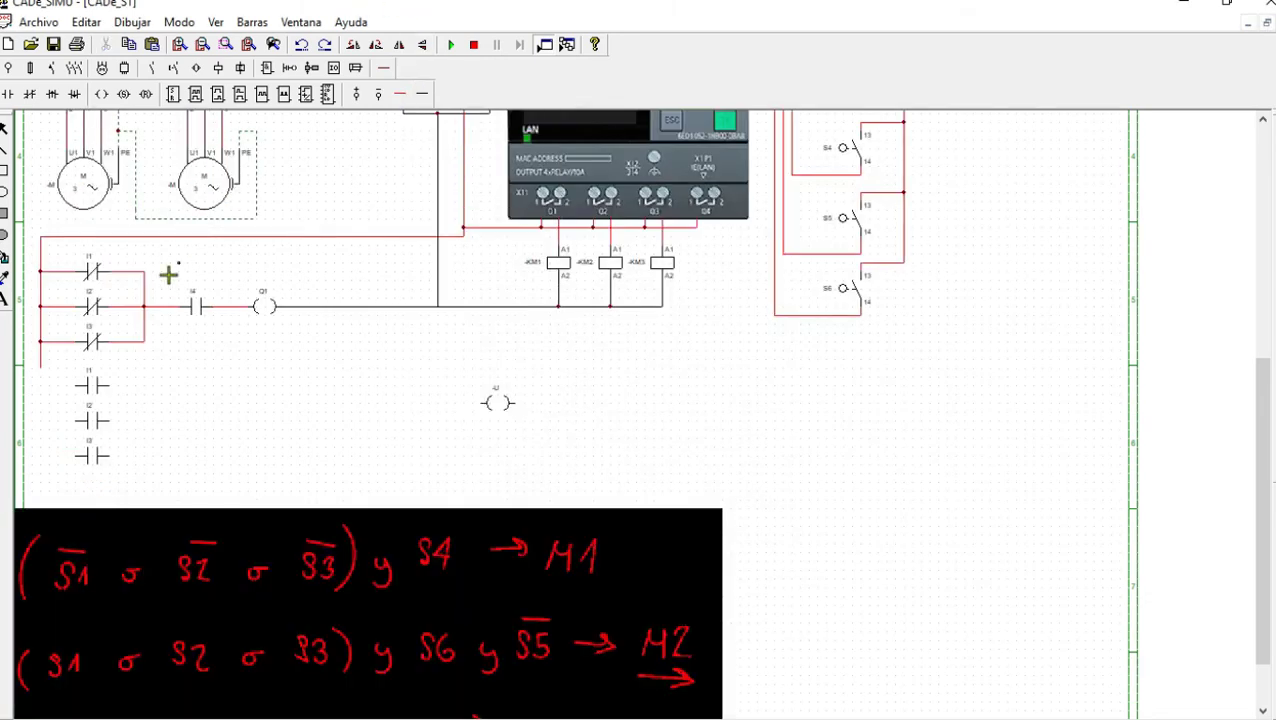
pyautogui.moveTo(48, 374); pyautogui.dragTo(43, 472)
pyautogui.moveTo(50, 390); pyautogui.dragTo(80, 385)
pyautogui.moveTo(45, 427); pyautogui.dragTo(79, 420)
pyautogui.moveTo(44, 459); pyautogui.dragTo(79, 456)
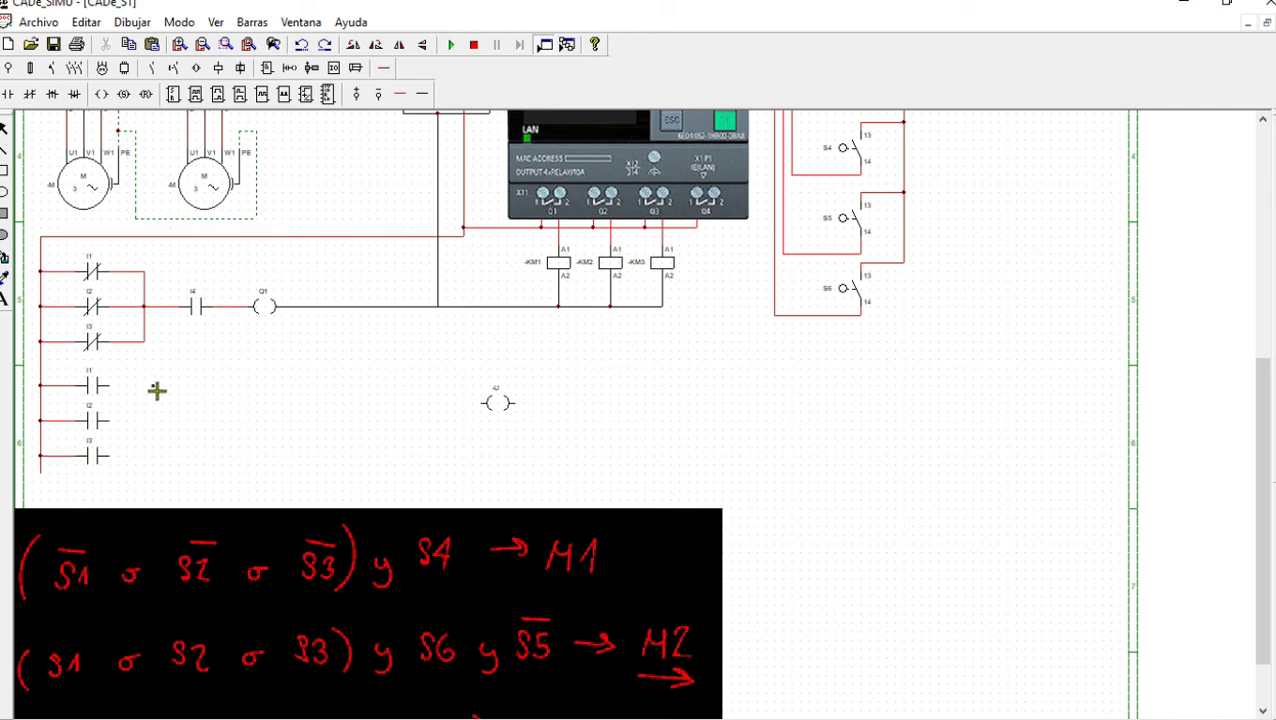
pyautogui.moveTo(148, 392); pyautogui.dragTo(148, 458)
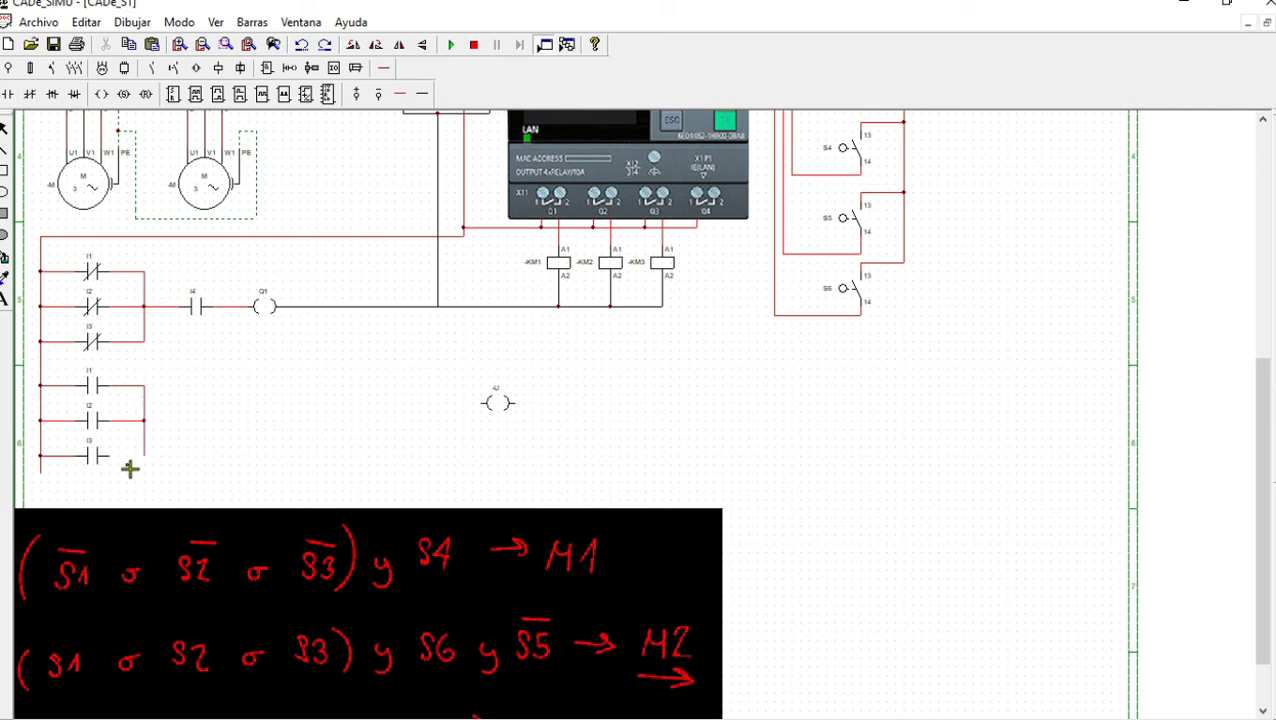
pyautogui.moveTo(117, 461); pyautogui.dragTo(145, 463)
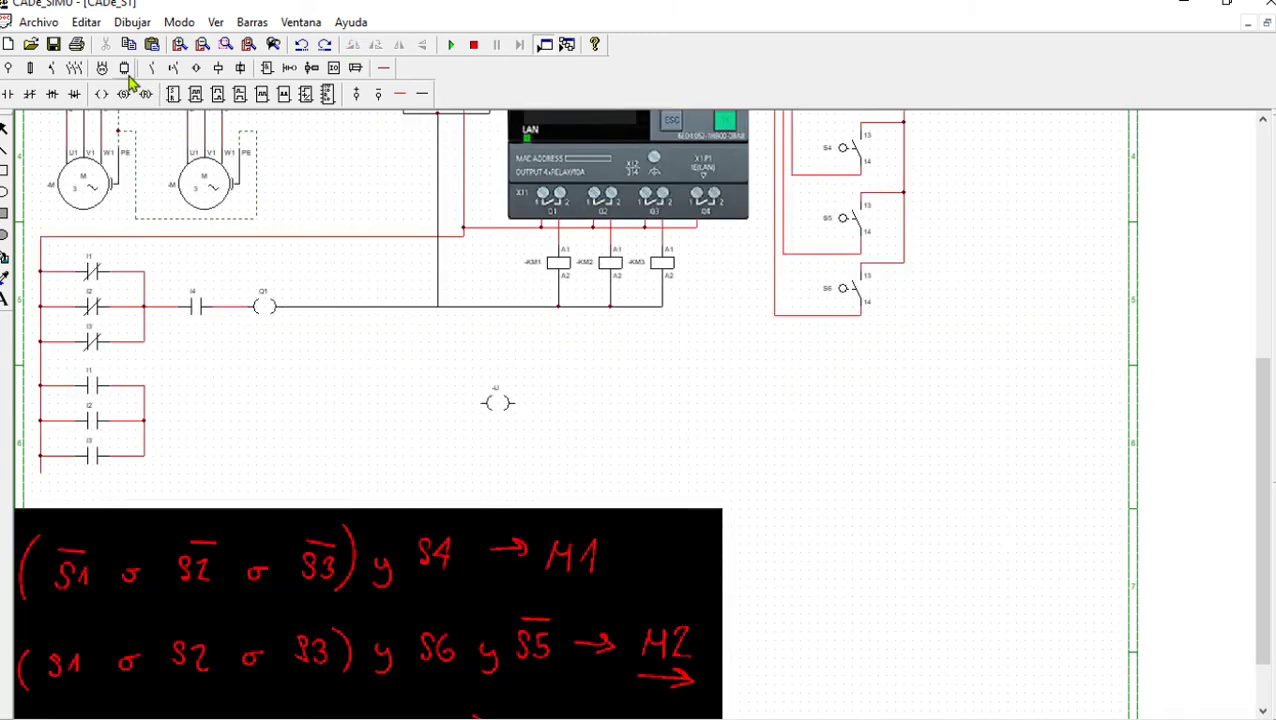
# Place a normally open and a normally closed contact after the parallel group and move the spare coil to the end of that rung
pyautogui.click(8, 93)
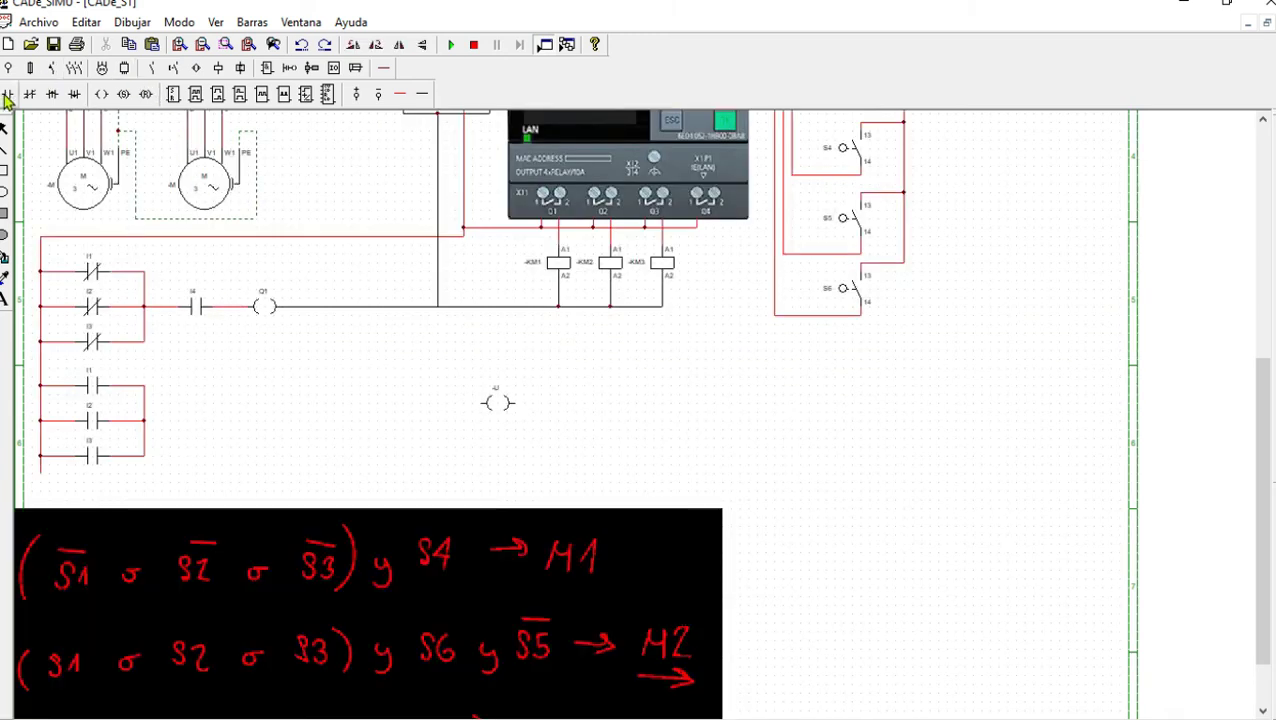
pyautogui.click(186, 424)
pyautogui.moveTo(255, 425); pyautogui.dragTo(251, 425)
pyautogui.moveTo(499, 413); pyautogui.dragTo(330, 421)
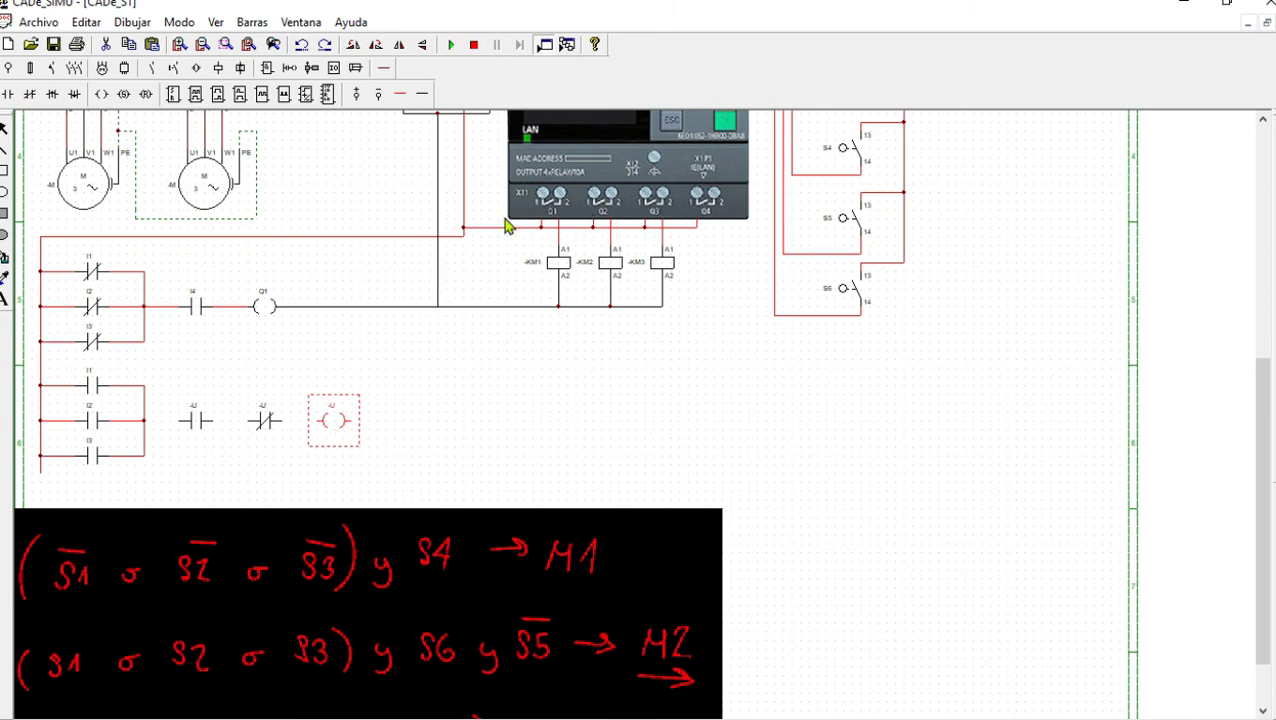
# Name the second rung's normally open series contact I6, the normally closed contact I5 and the coil Q2
pyautogui.doubleClick(196, 421)
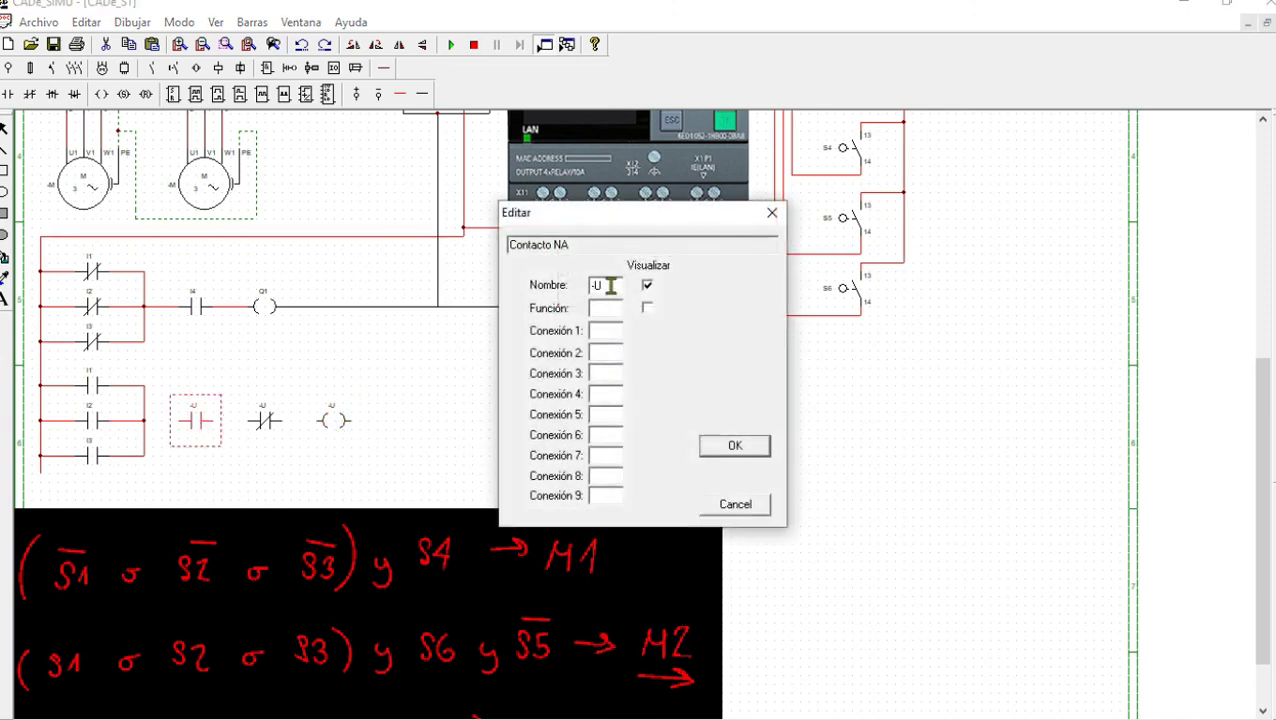
pyautogui.moveTo(609, 285); pyautogui.dragTo(590, 283)
pyautogui.press('BackSpace')
pyautogui.write('I6')
pyautogui.press('Return')
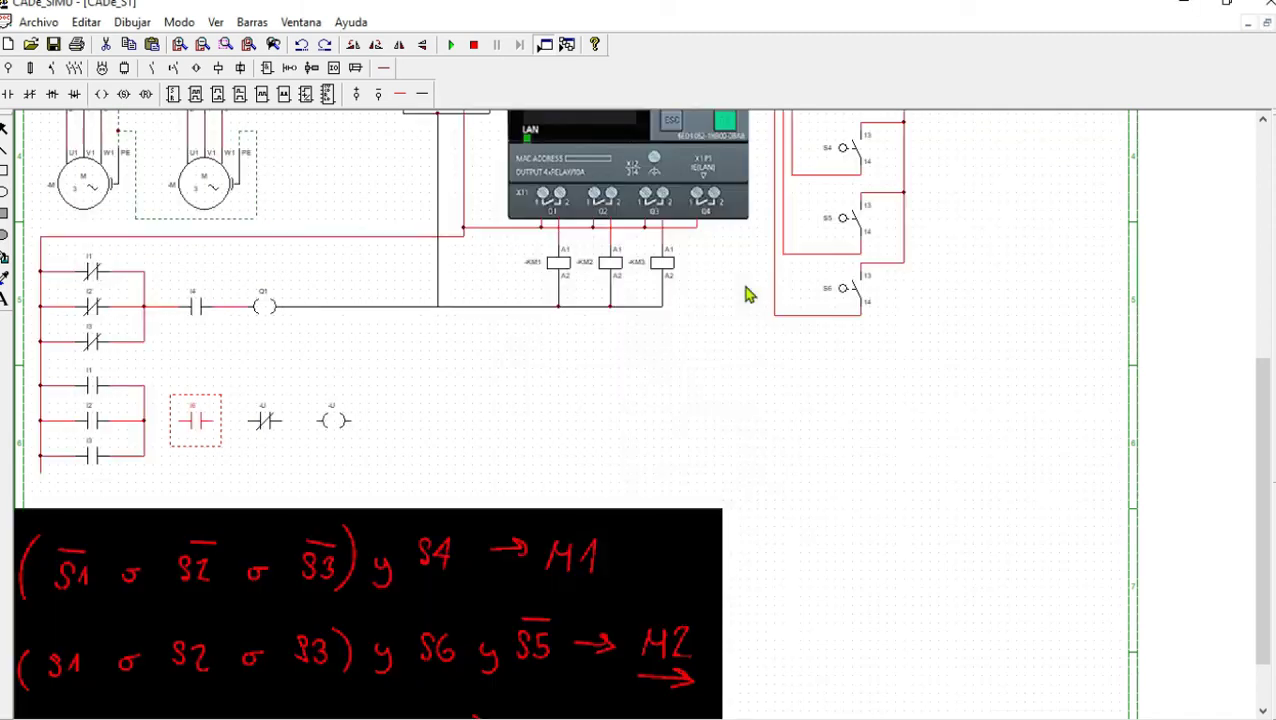
pyautogui.moveTo(196, 421); pyautogui.dragTo(268, 420)
pyautogui.doubleClick(268, 420)
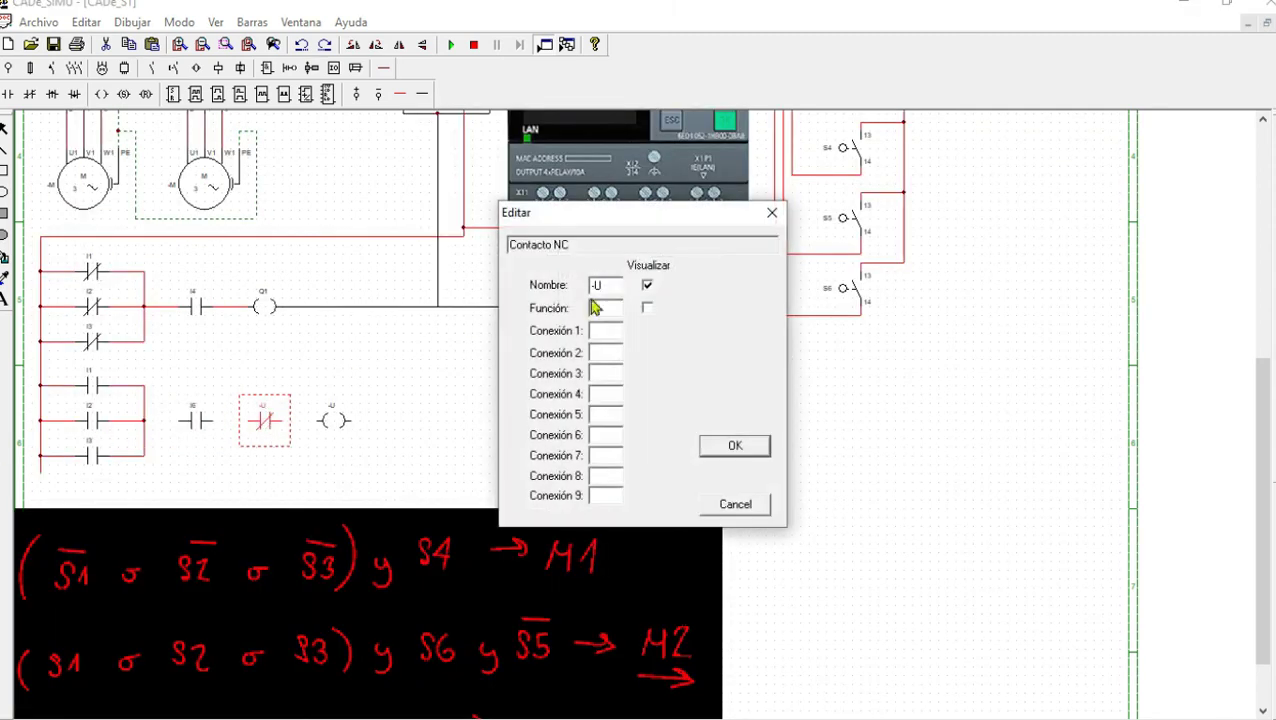
pyautogui.press('BackSpace')
pyautogui.press('Return')
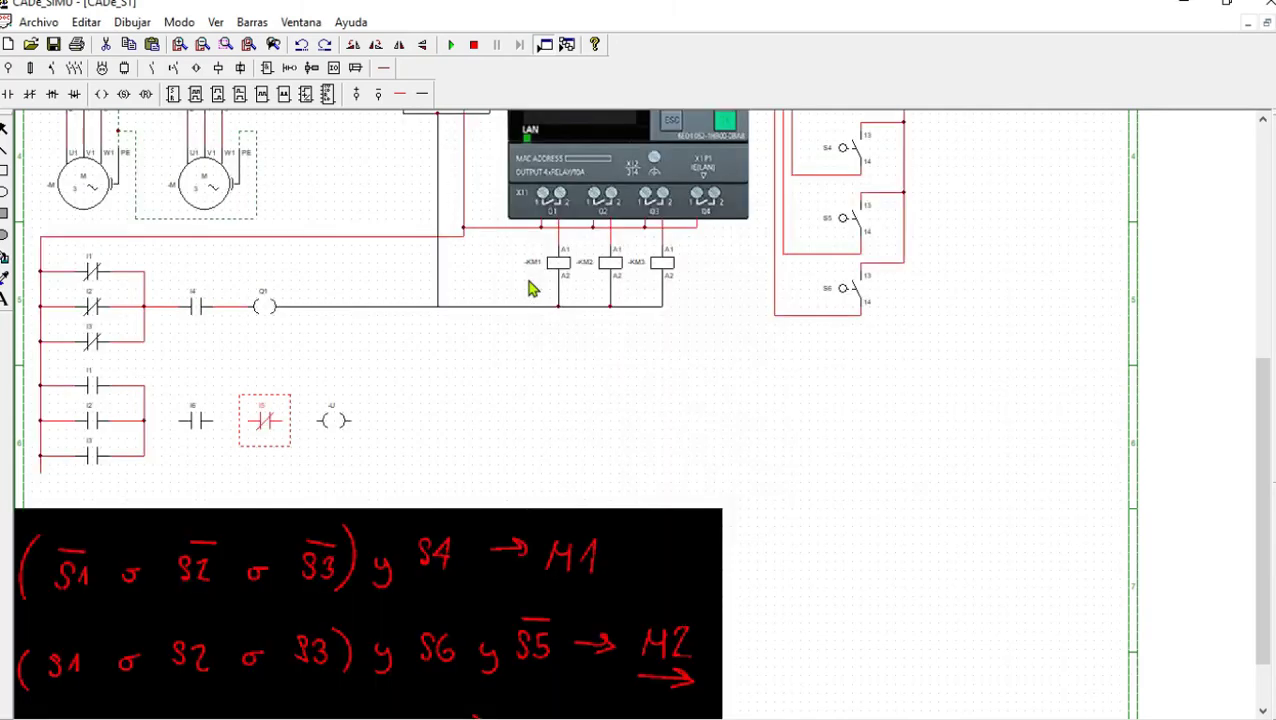
pyautogui.doubleClick(337, 421)
pyautogui.click(615, 287)
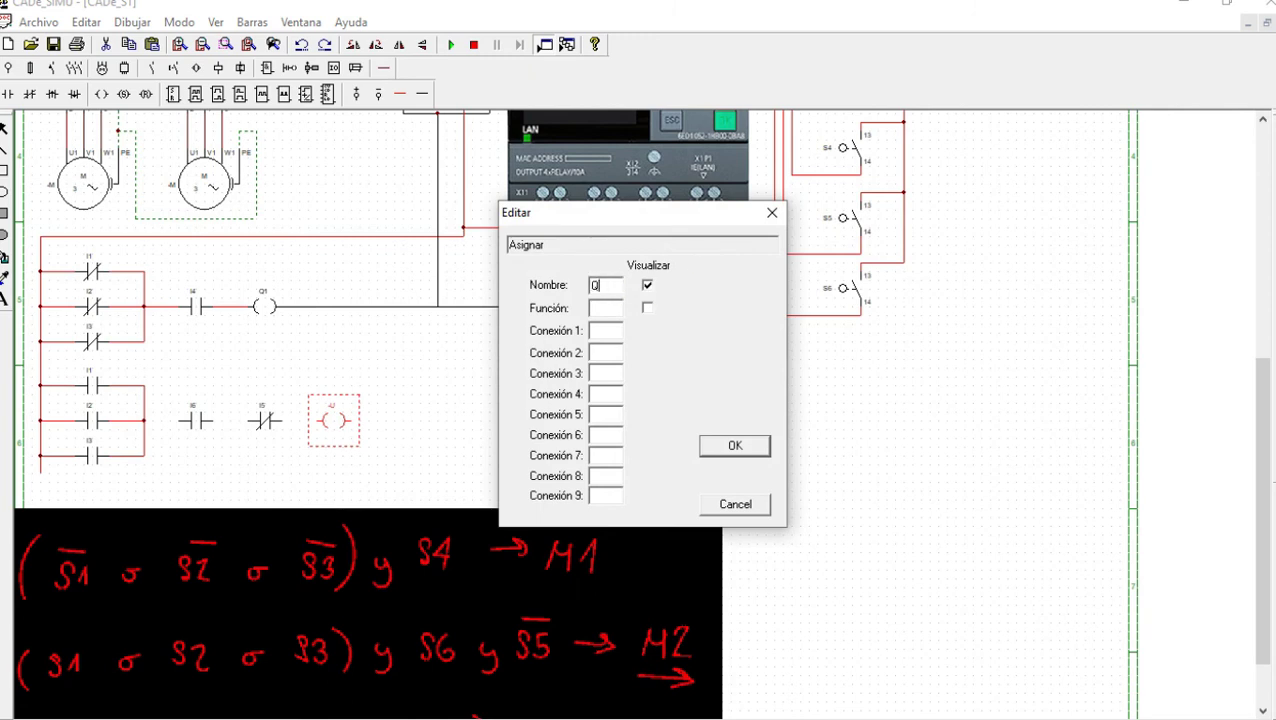
pyautogui.click(730, 446)
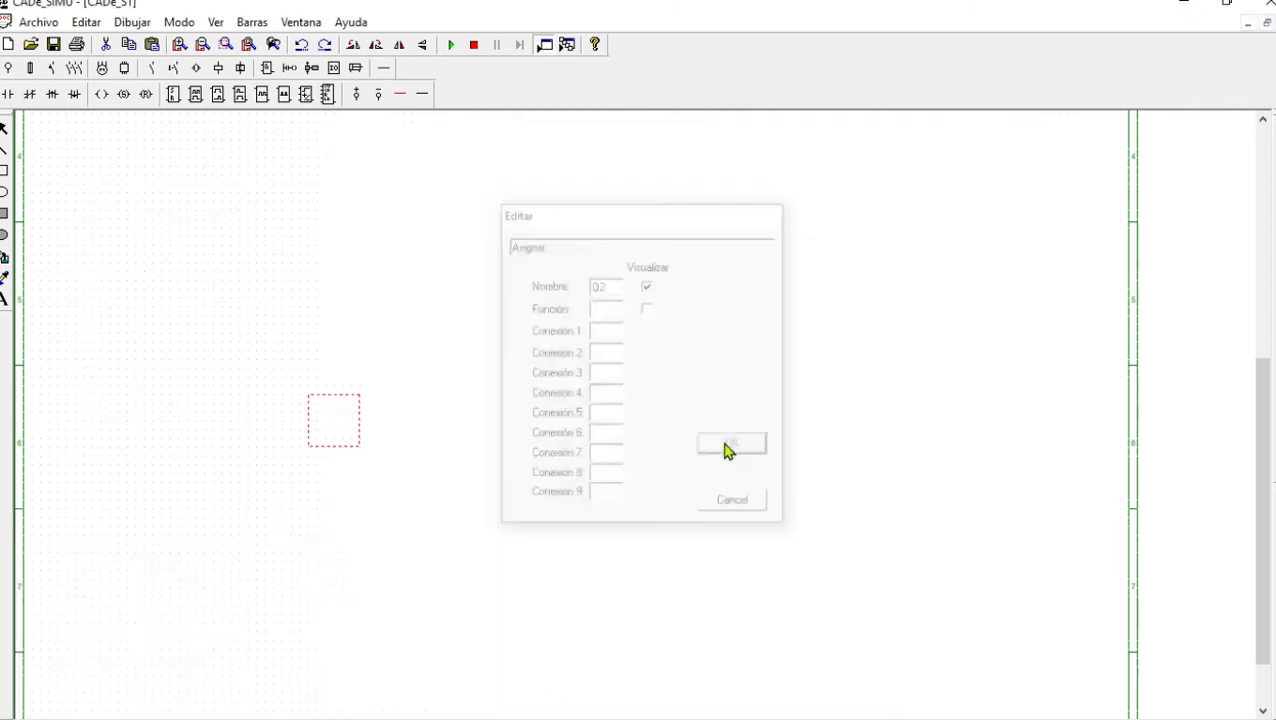
# Wire the parallel group, I6, I5 and coil Q2 in series in red and connect the coil's free end to the black negative line
pyautogui.click(398, 97)
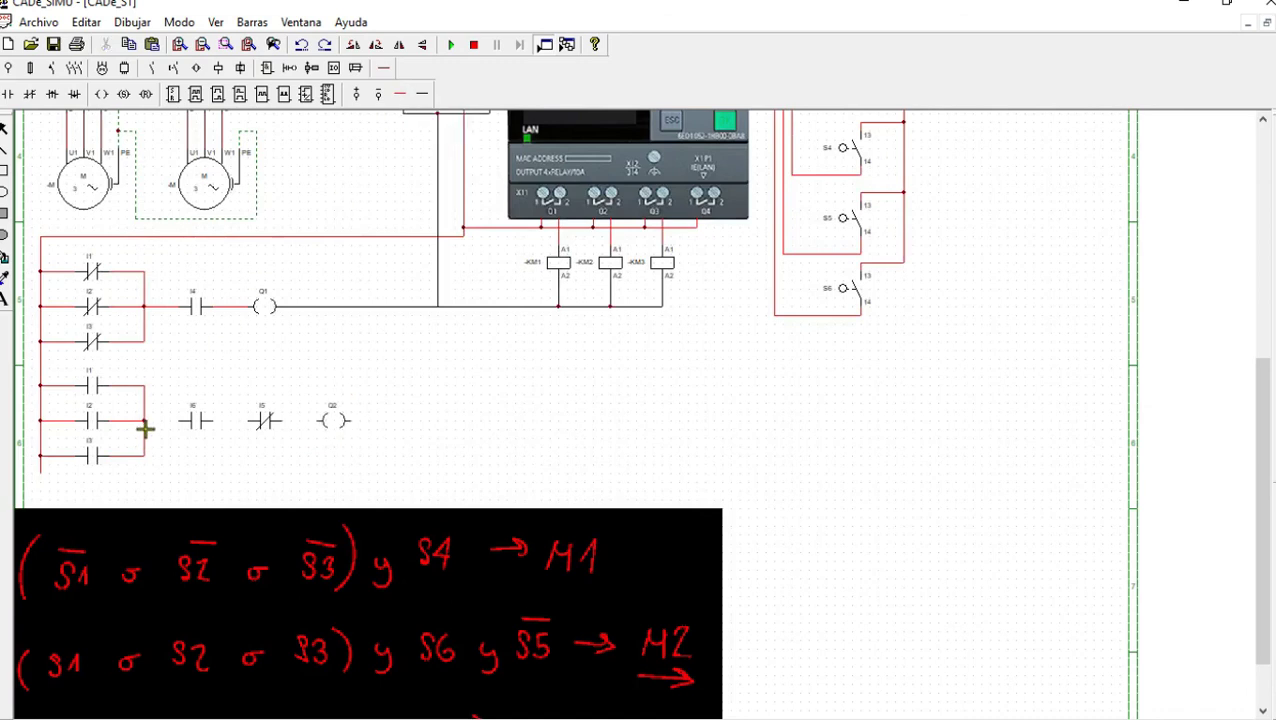
pyautogui.moveTo(150, 425); pyautogui.dragTo(328, 420)
pyautogui.moveTo(355, 422)
pyautogui.mouseDown()
pyautogui.moveTo(382, 407)
pyautogui.moveTo(373, 421)
pyautogui.moveTo(369, 306)
pyautogui.mouseUp()
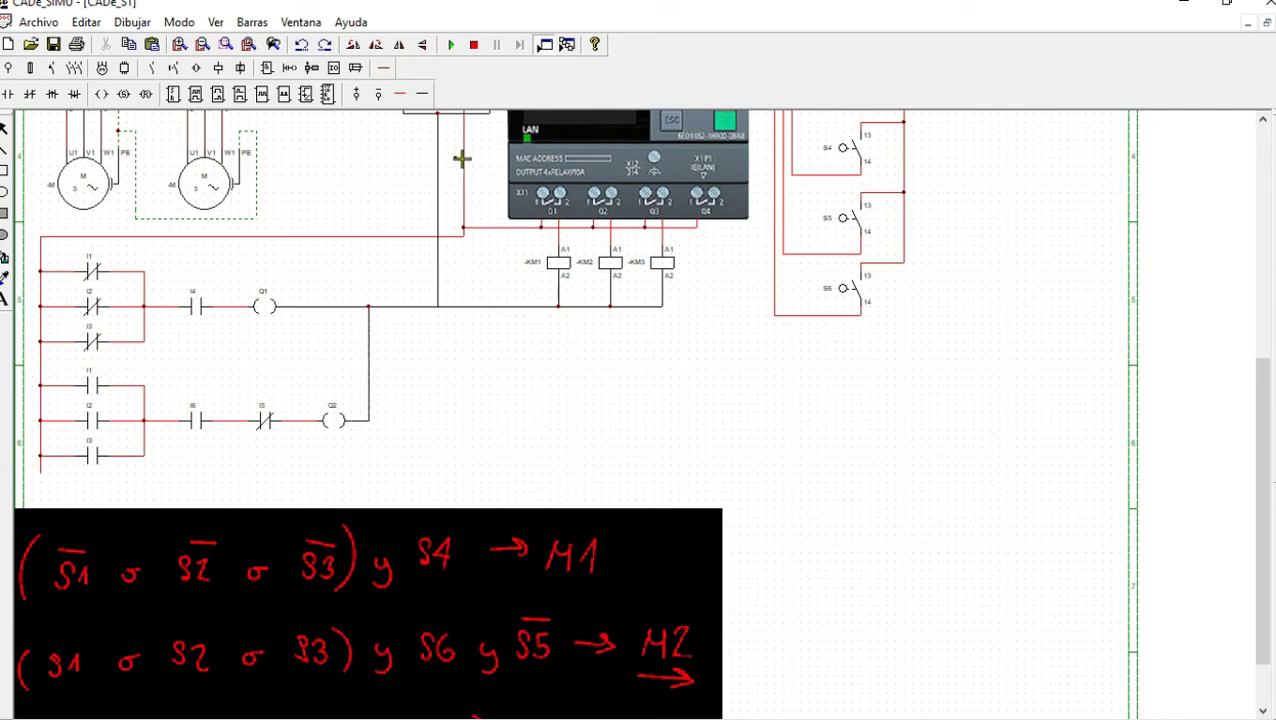
# Start the simulation and close the breaker feeding the control transformer to power the LOGO!
pyautogui.click(452, 45)
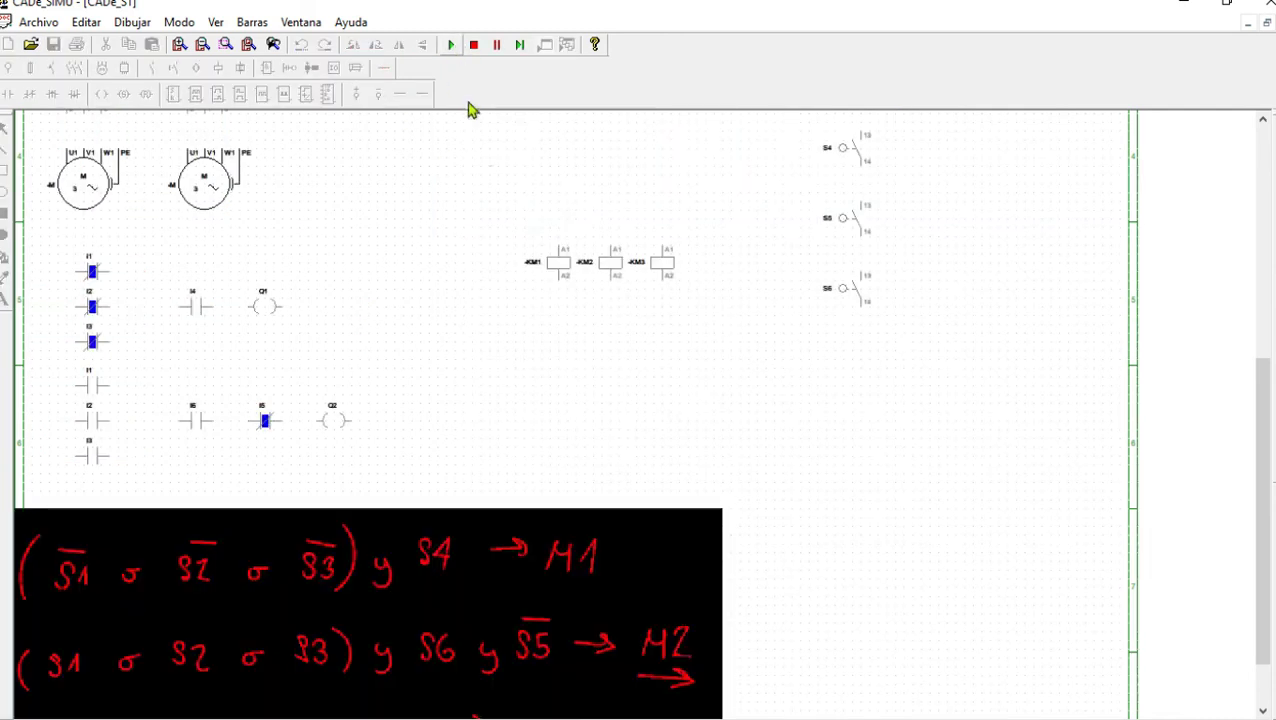
pyautogui.scroll(2, 485, 305)
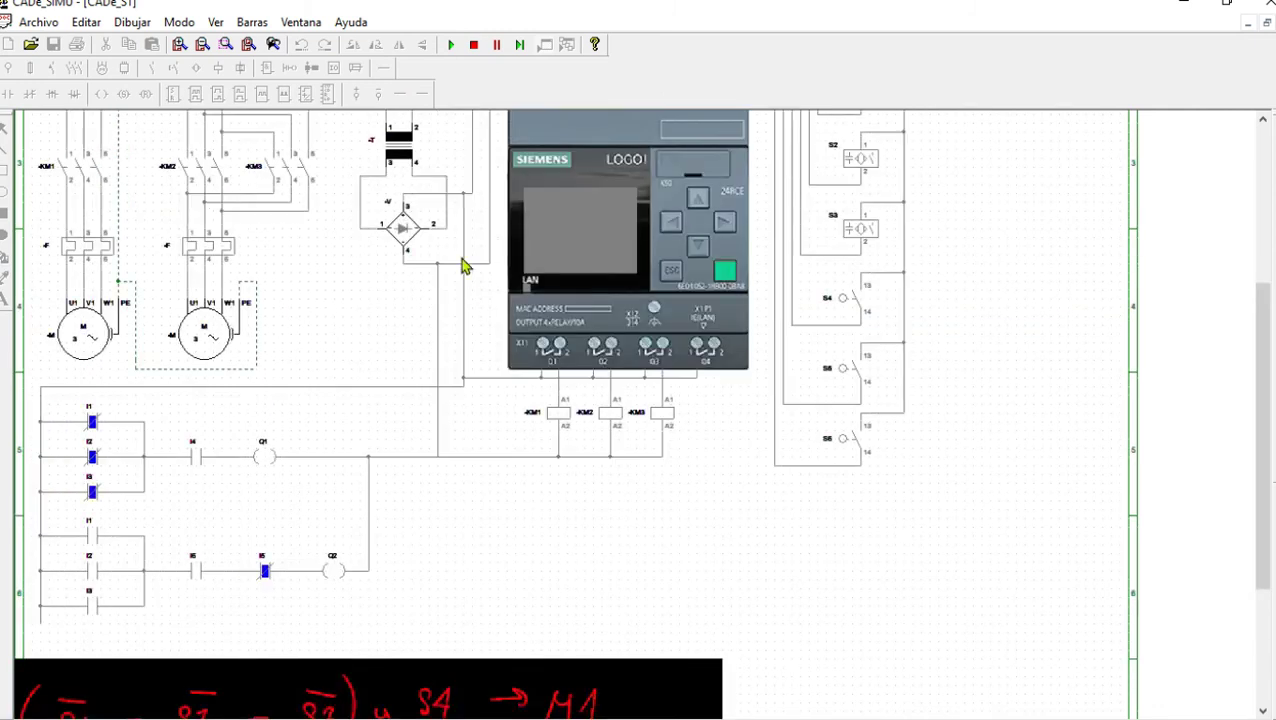
pyautogui.scroll(1, 463, 270)
pyautogui.click(398, 130)
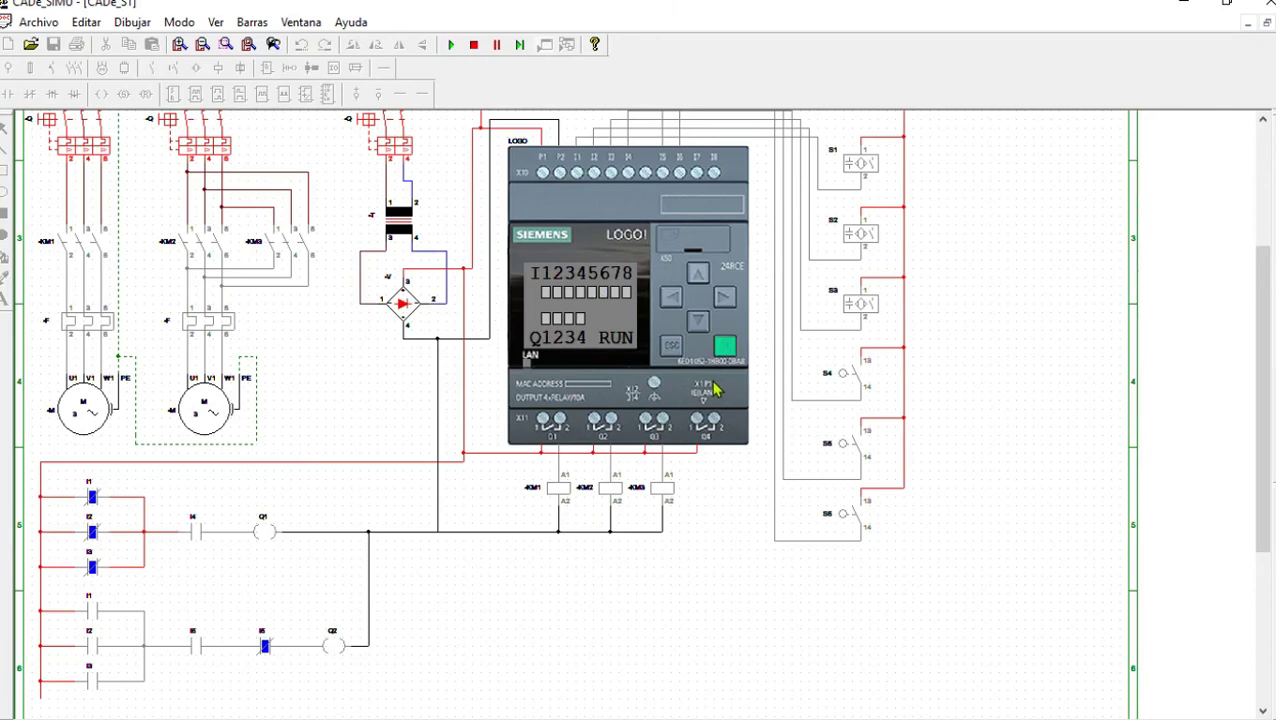
# Test the M1 rung by switching on S4 and then activating sensors S3, S2 and S1 one by one
pyautogui.click(852, 378)
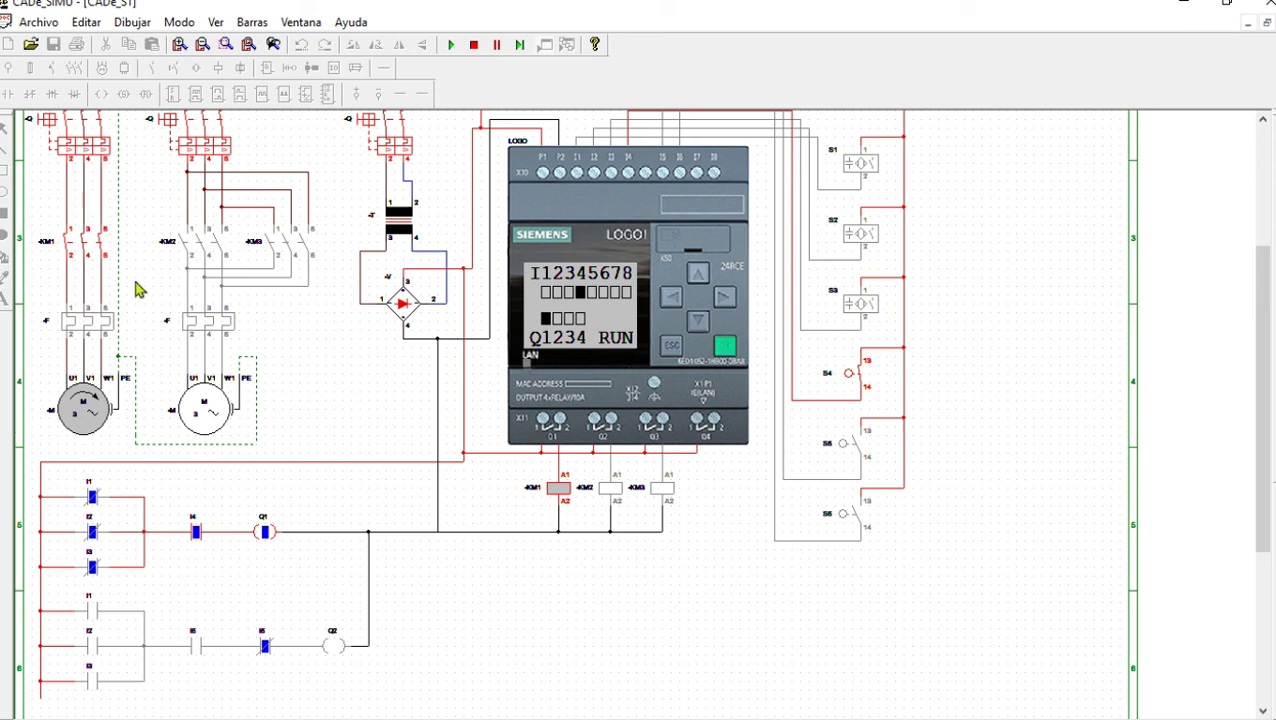
pyautogui.click(860, 304)
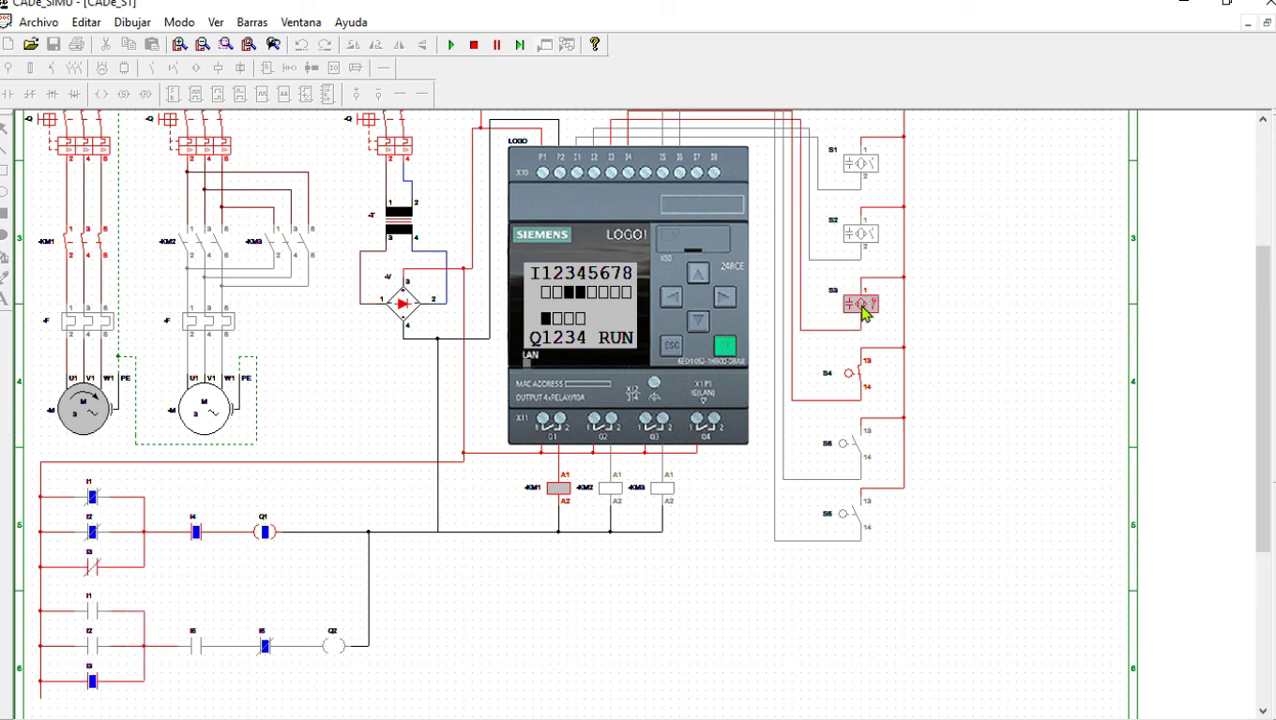
pyautogui.click(860, 234)
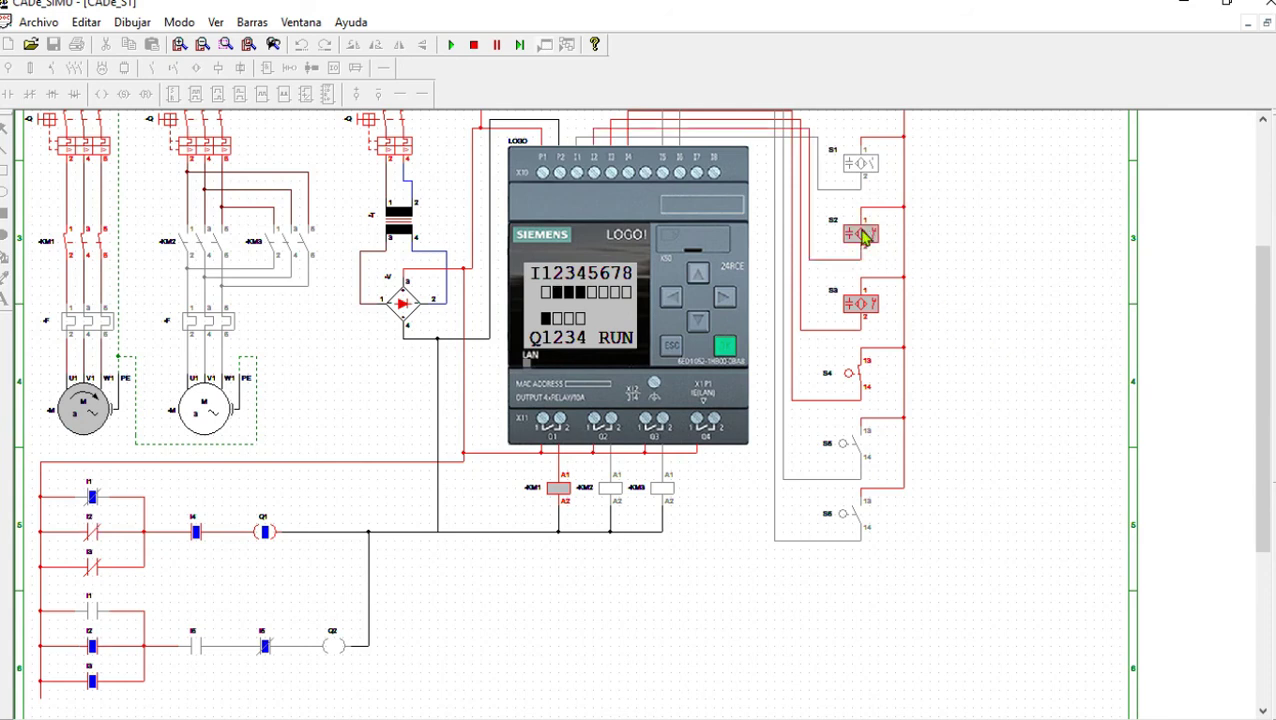
pyautogui.click(860, 164)
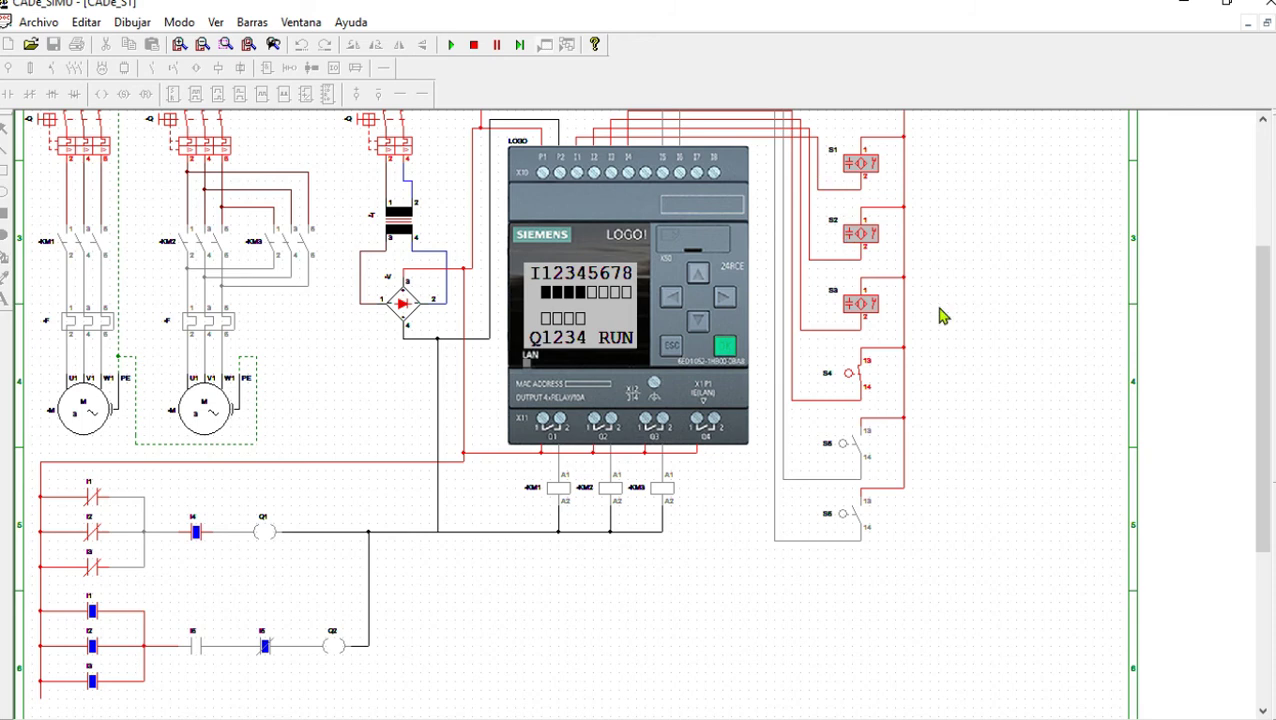
# Test the M2 rung by switching S6 on, S4 off and S5 on, then stop the simulation
pyautogui.click(847, 517)
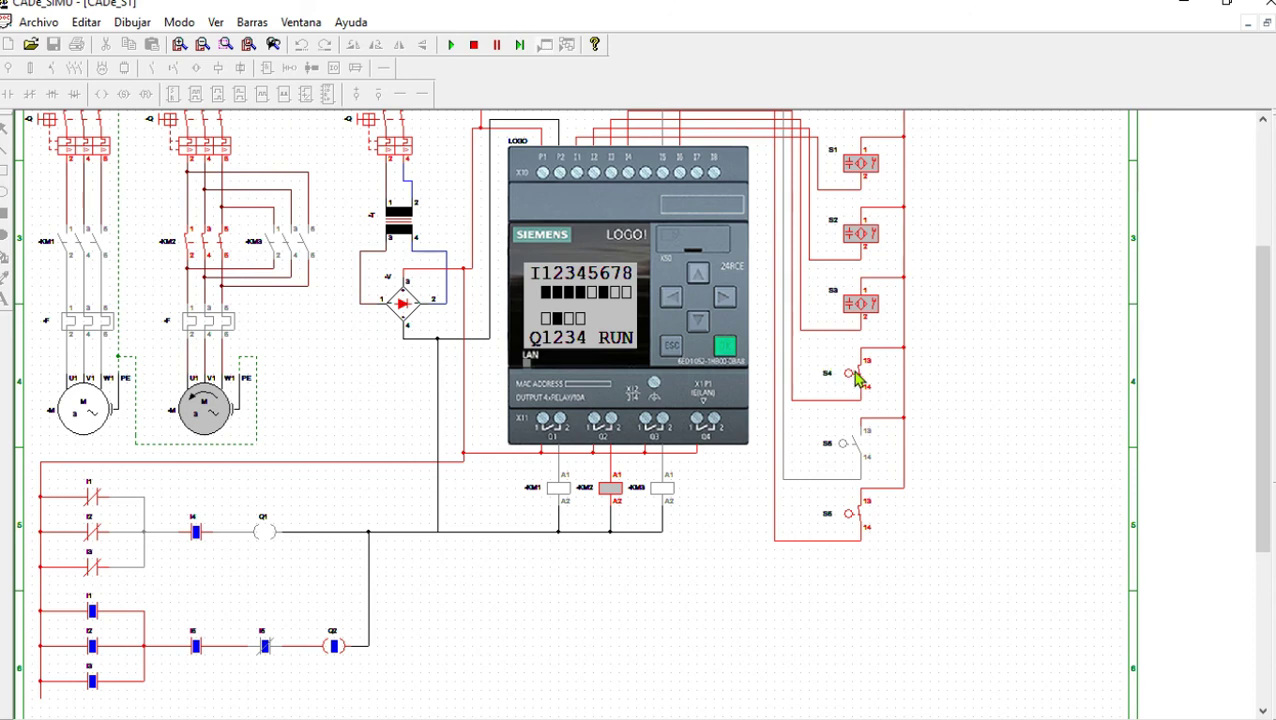
pyautogui.moveTo(856, 378); pyautogui.dragTo(856, 378)
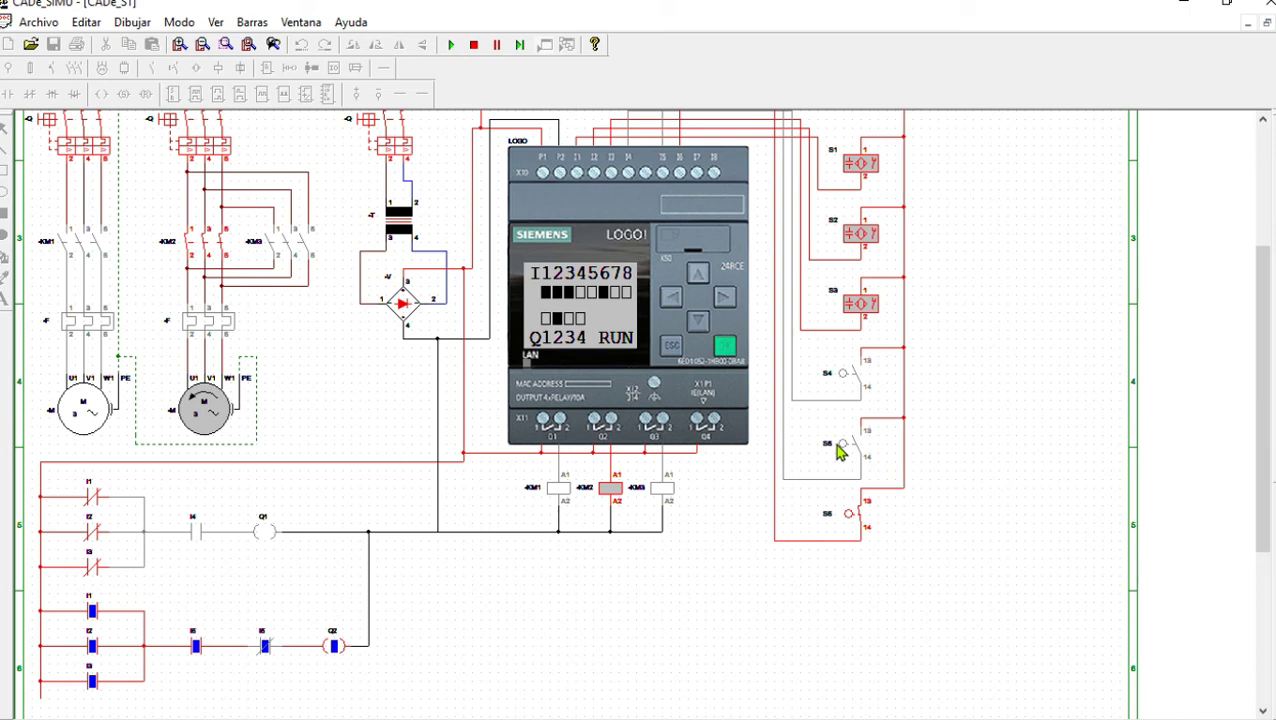
pyautogui.moveTo(838, 452); pyautogui.dragTo(856, 451)
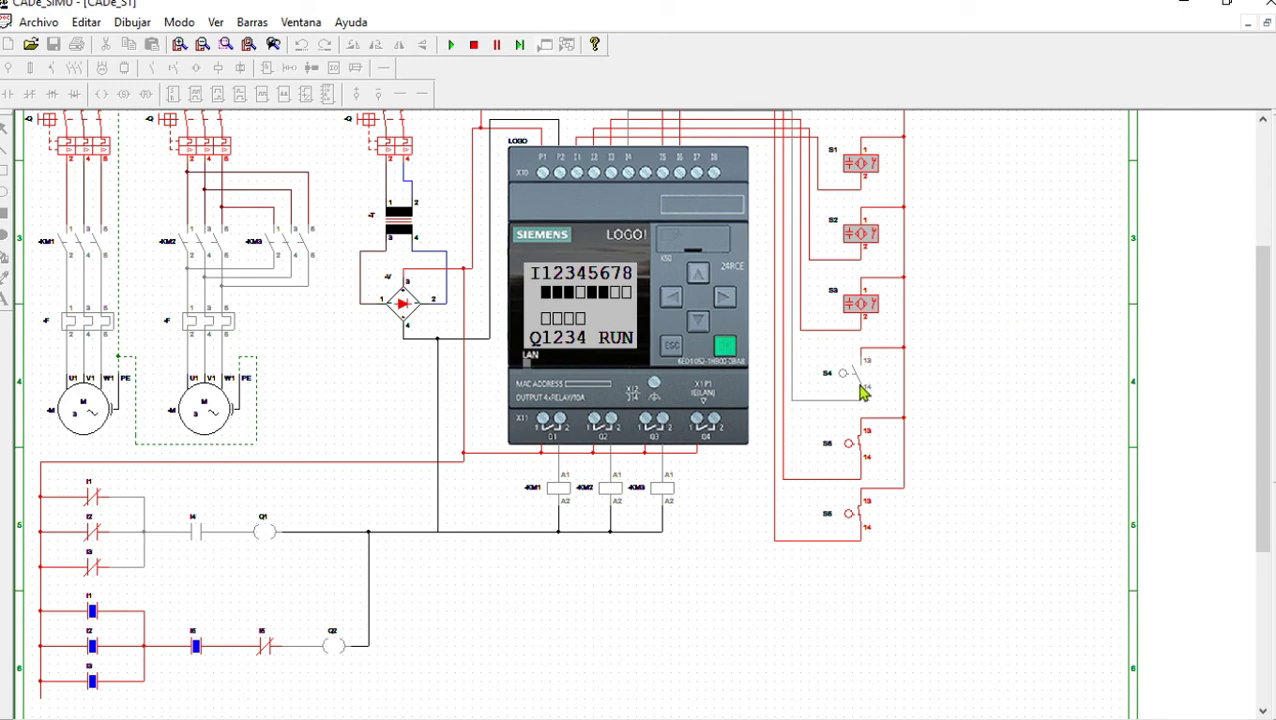
pyautogui.click(474, 46)
# Move the handwritten equations picture down to clear space below the second rung
pyautogui.scroll(-3, 712, 283)
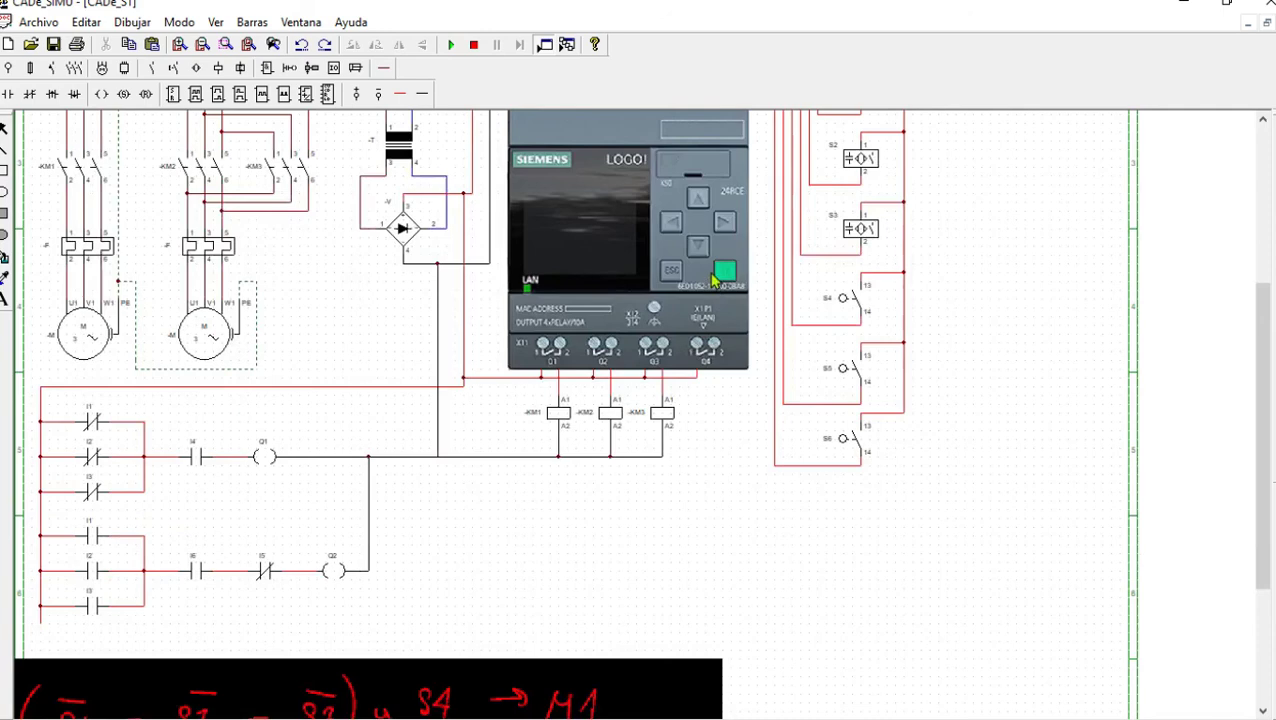
pyautogui.scroll(-5, 712, 281)
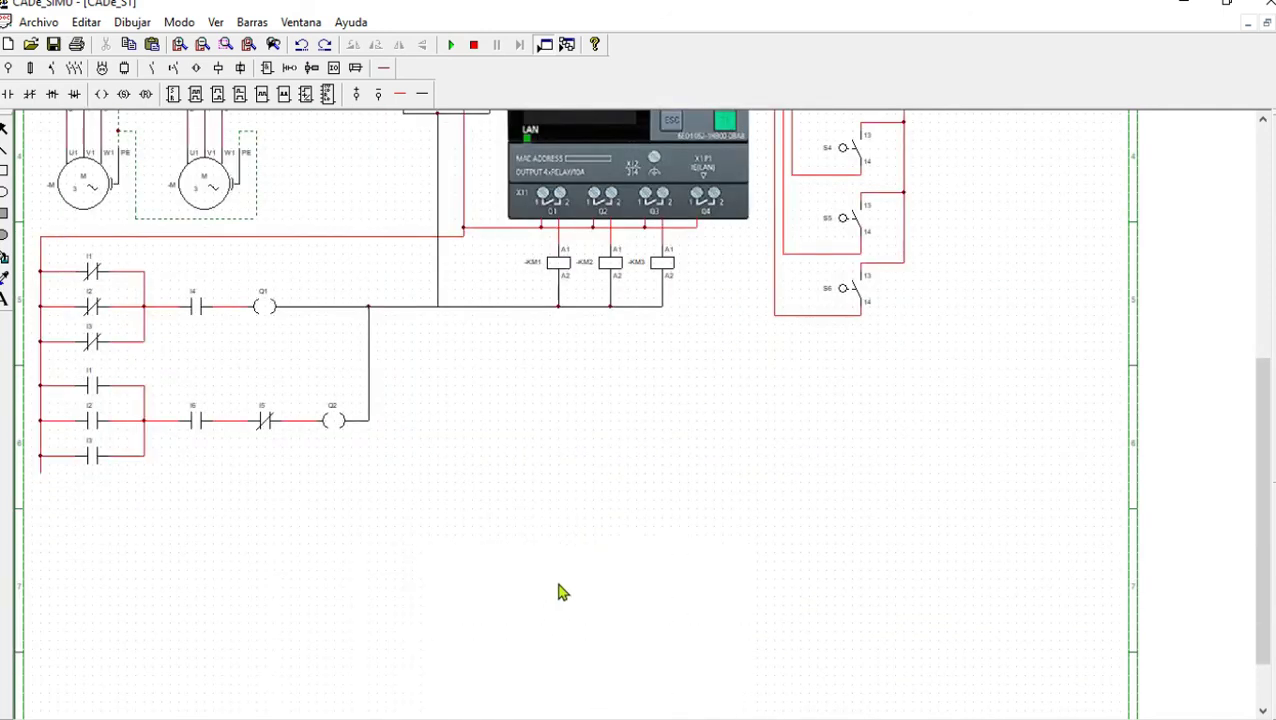
pyautogui.scroll(-3, 600, 560)
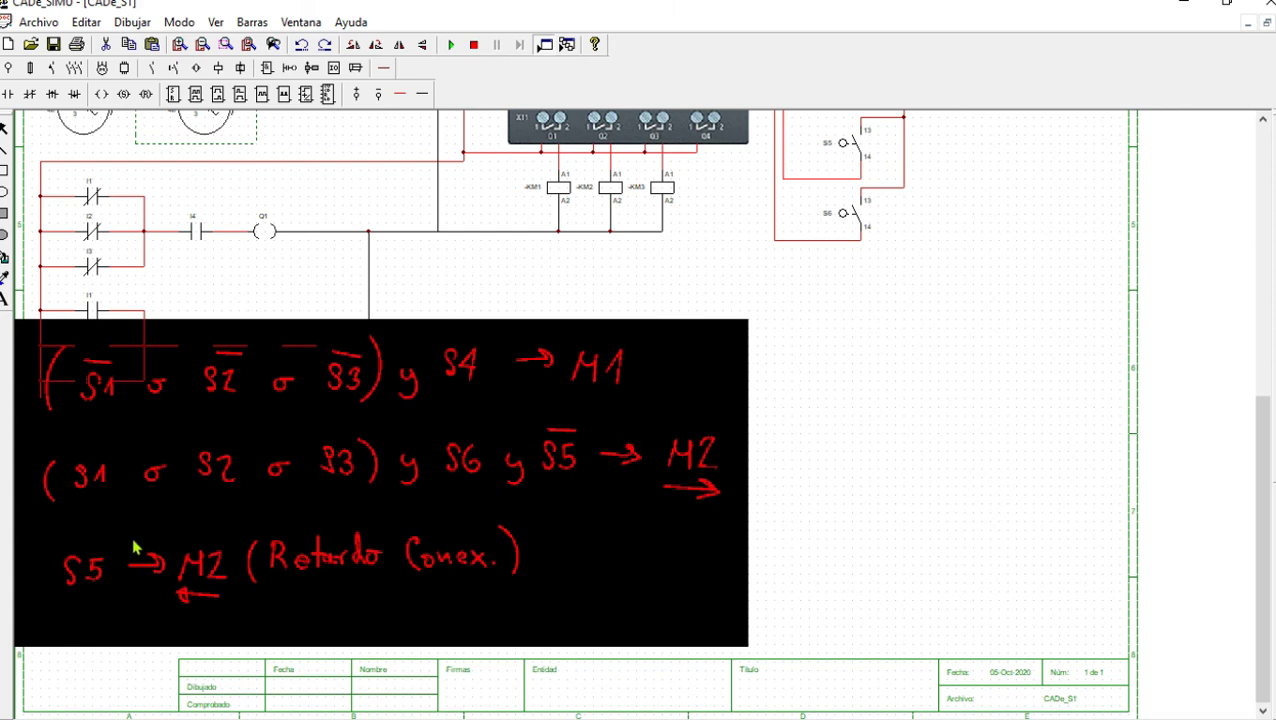
pyautogui.moveTo(175, 488); pyautogui.dragTo(200, 605)
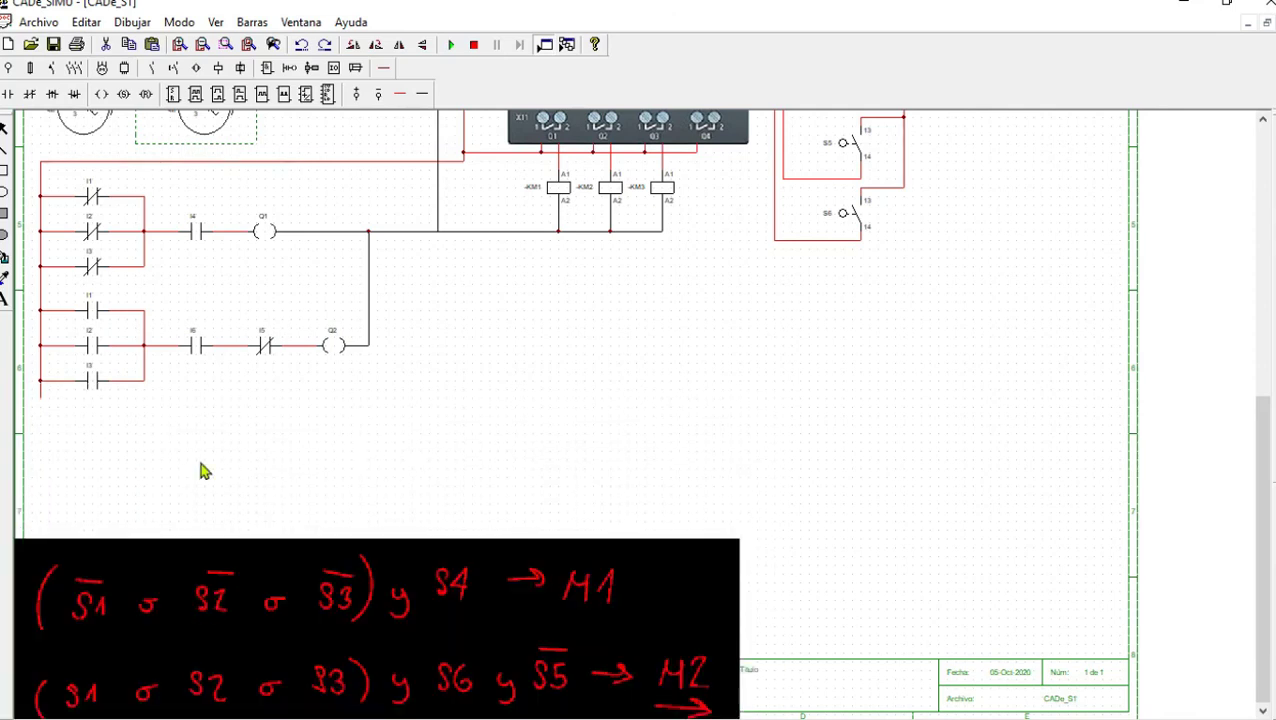
# Extend the red supply rail down into a third rung and place a normally open contact at its start
pyautogui.click(397, 100)
pyautogui.moveTo(46, 403)
pyautogui.mouseDown()
pyautogui.moveTo(46, 433)
pyautogui.moveTo(80, 435)
pyautogui.mouseUp()
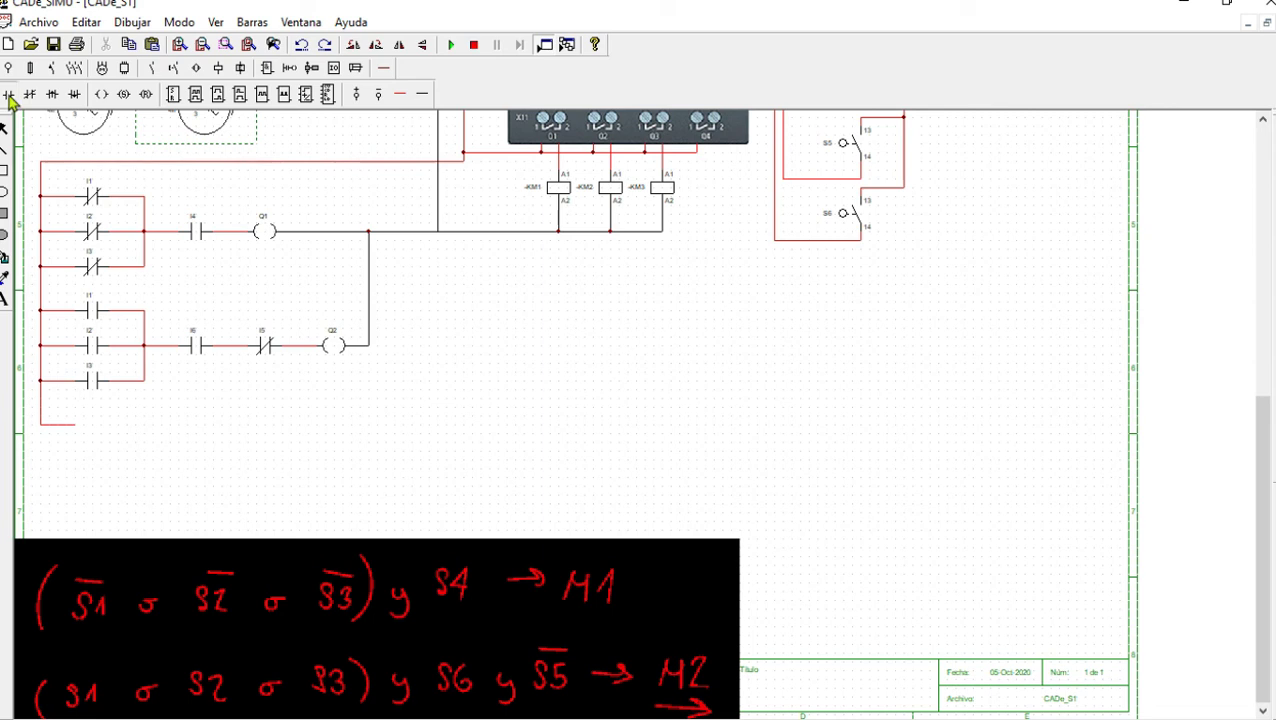
pyautogui.click(82, 426)
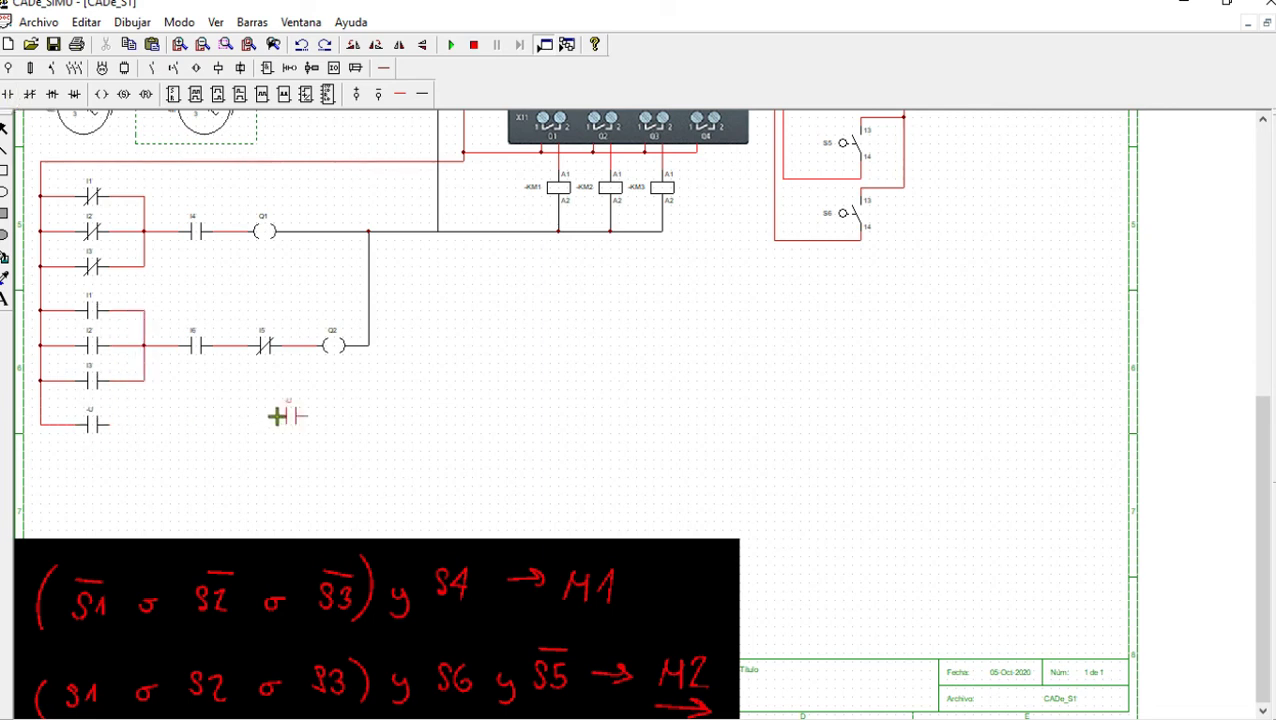
# Place an off-delay timer block and an assign coil after the third rung's contact
pyautogui.click(240, 94)
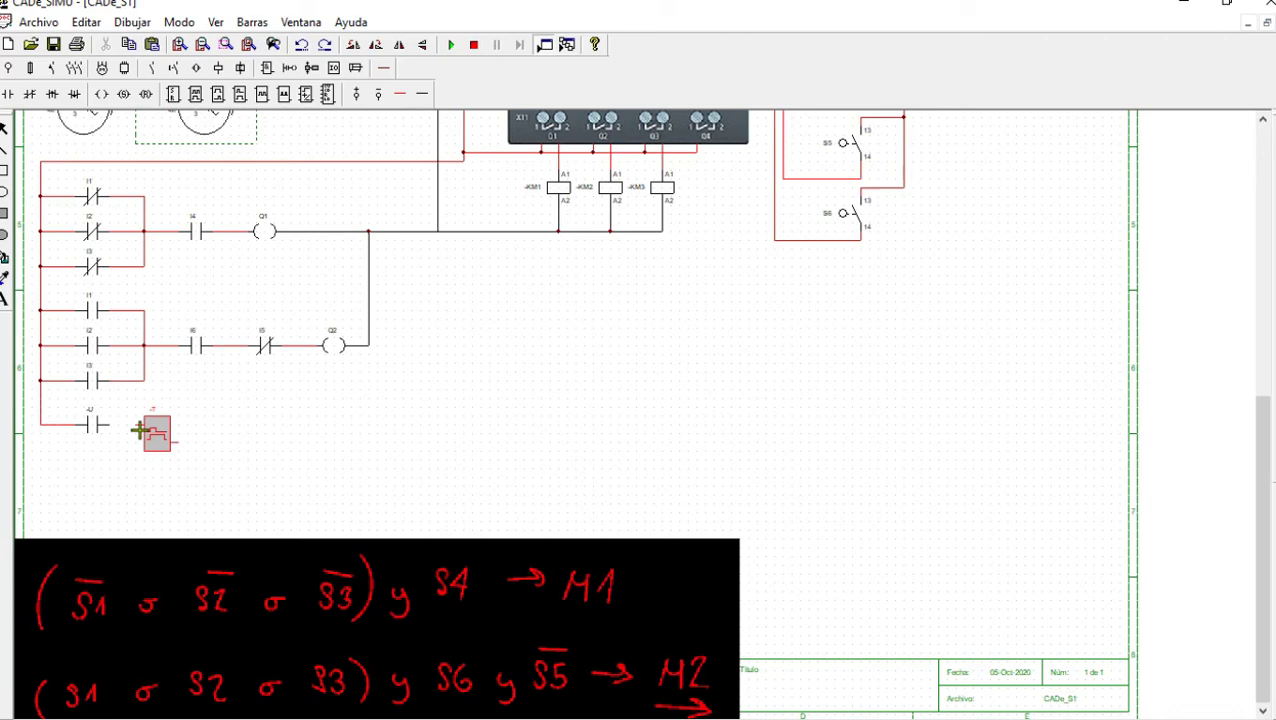
pyautogui.click(140, 430)
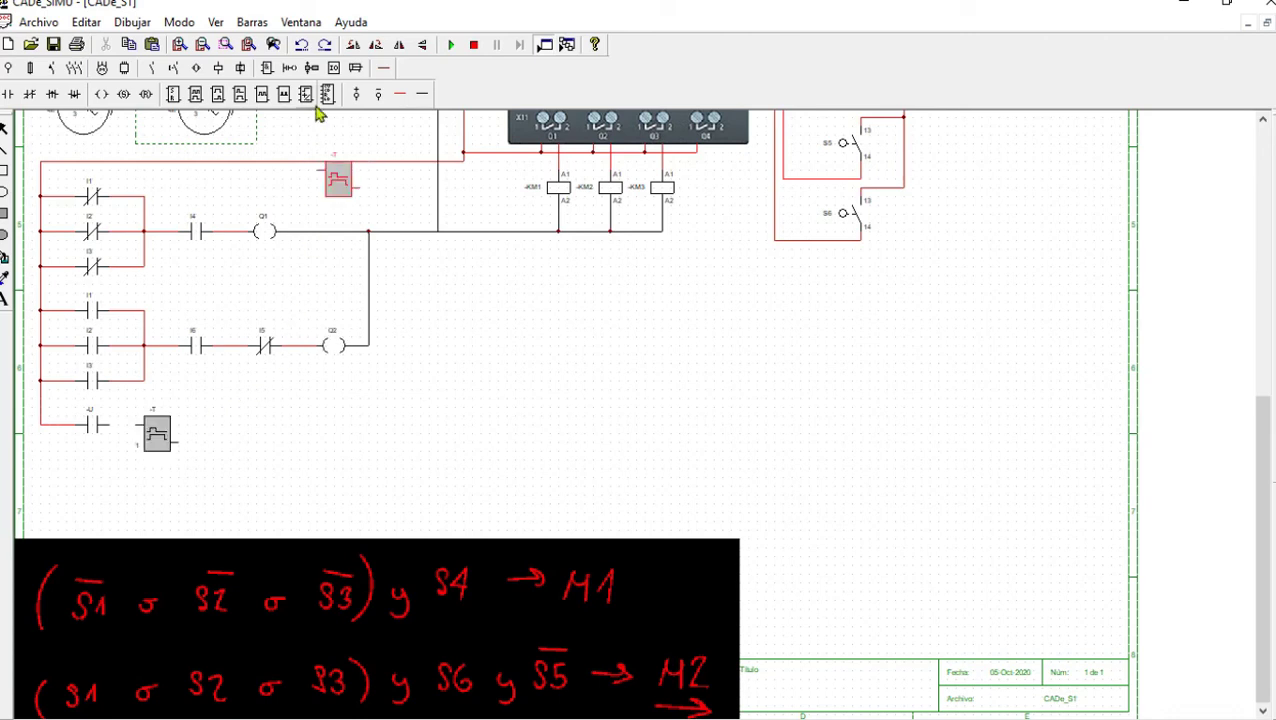
pyautogui.click(101, 94)
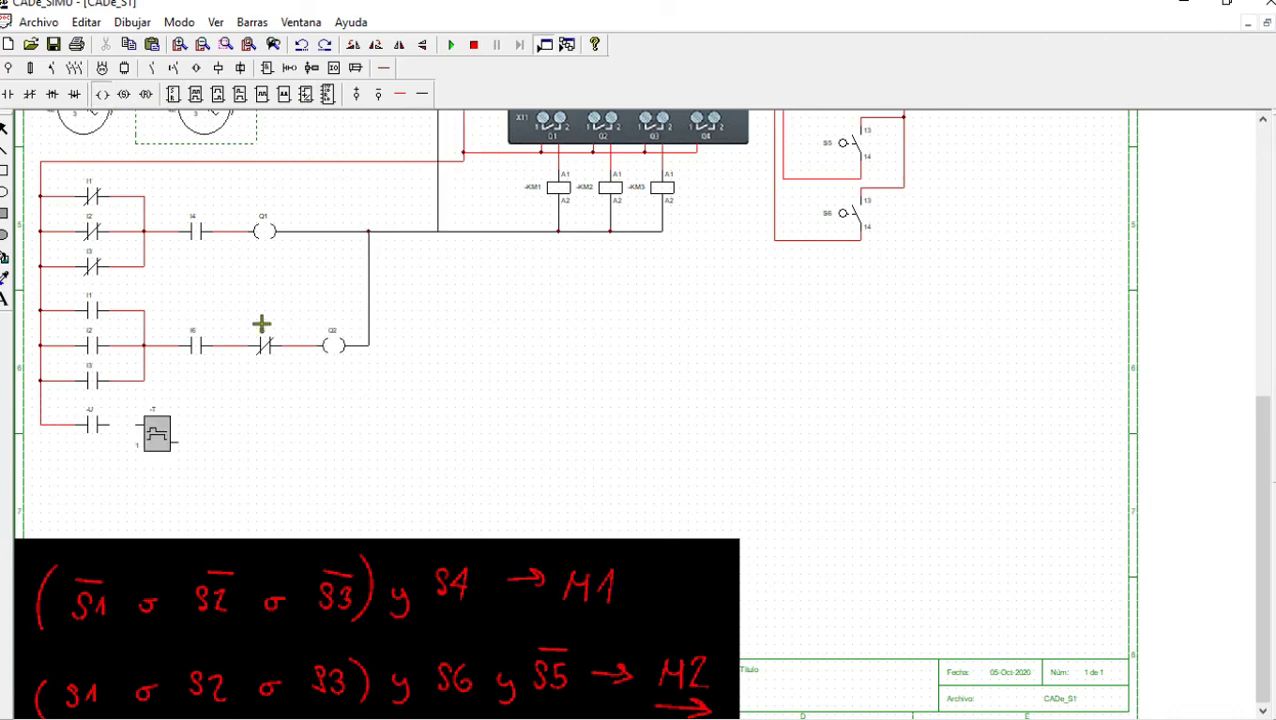
pyautogui.click(206, 446)
pyautogui.rightClick(316, 439)
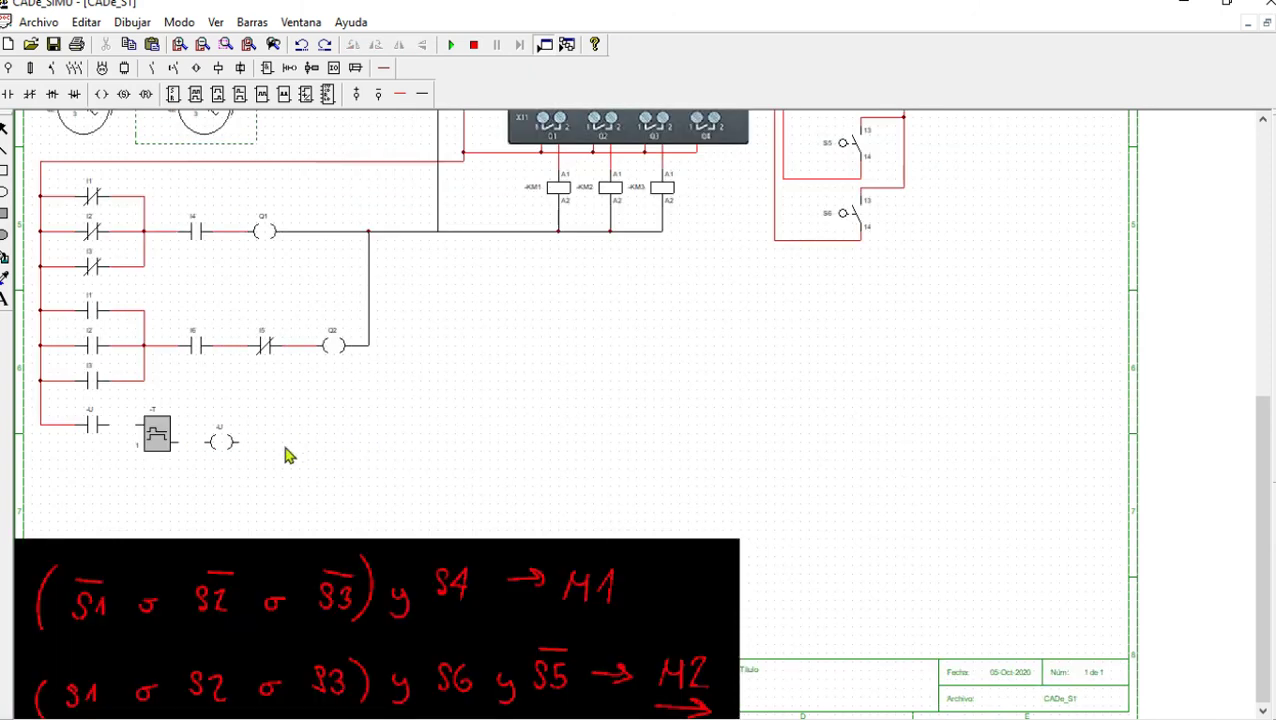
# Name the third rung's contact I5 and set the timer's delay to 5 with the x 1 Seg base
pyautogui.doubleClick(100, 424)
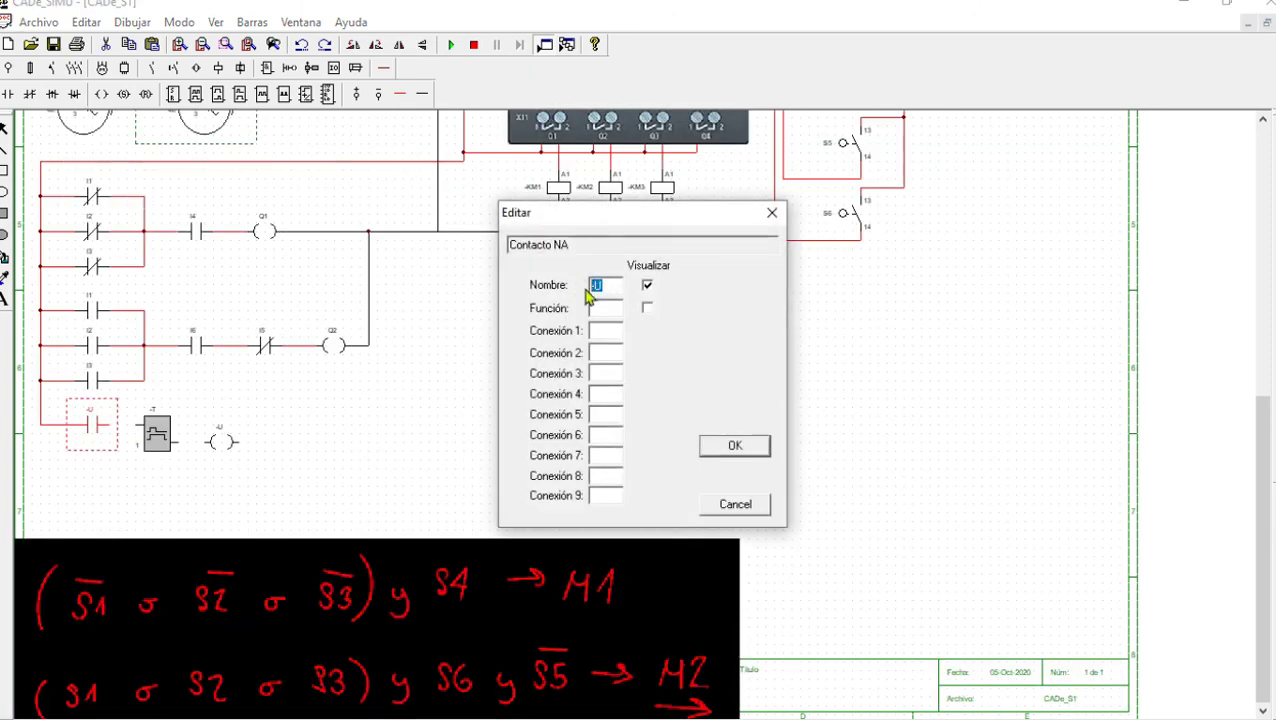
pyautogui.write('I5')
pyautogui.press('Return')
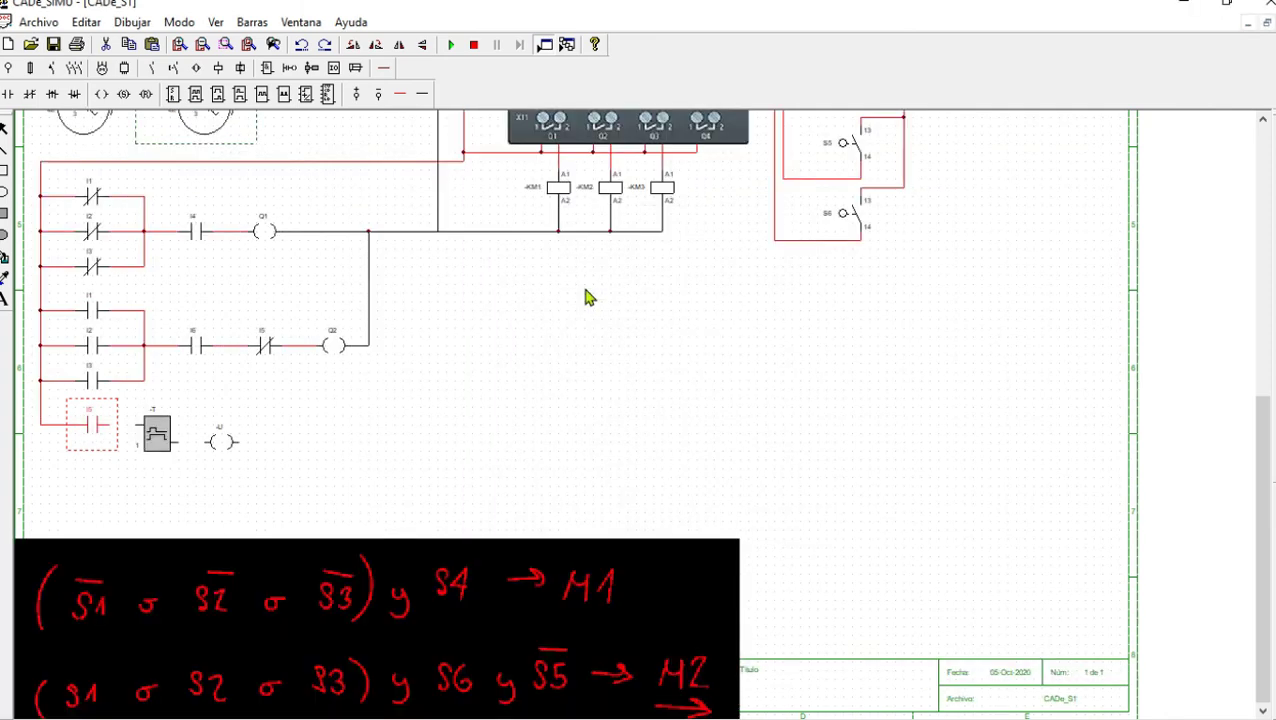
pyautogui.doubleClick(158, 433)
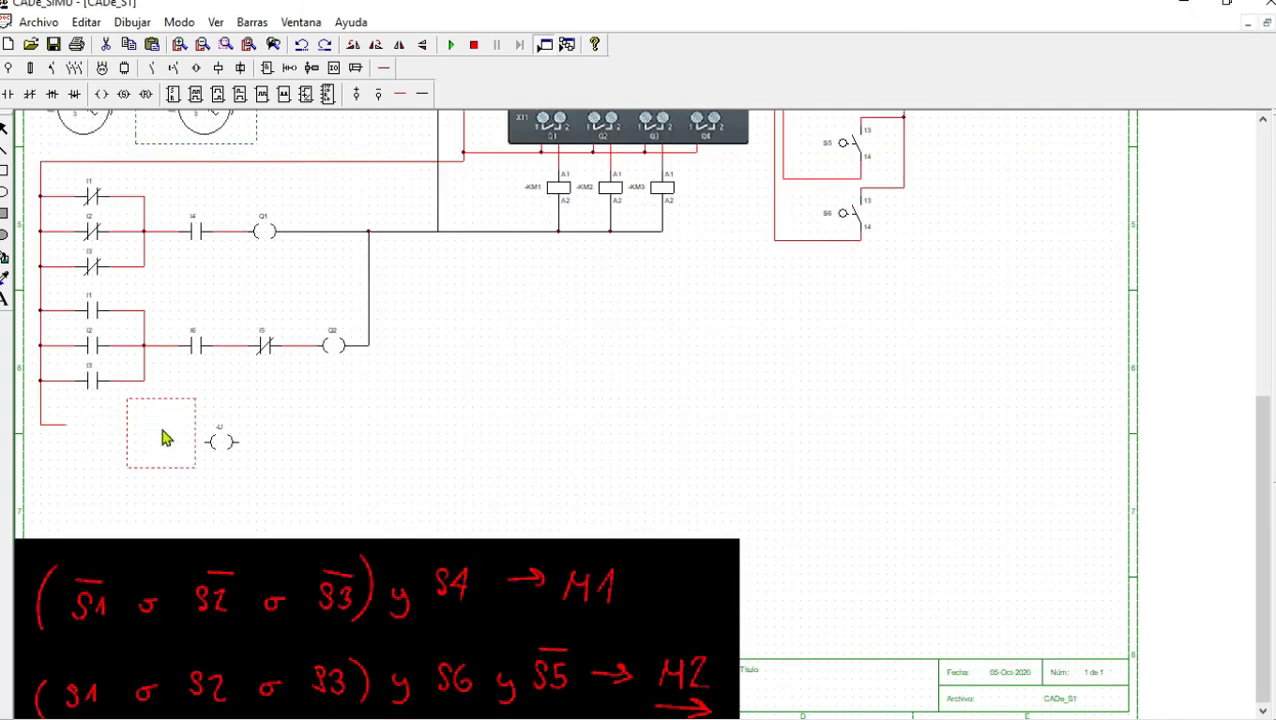
pyautogui.click(548, 450)
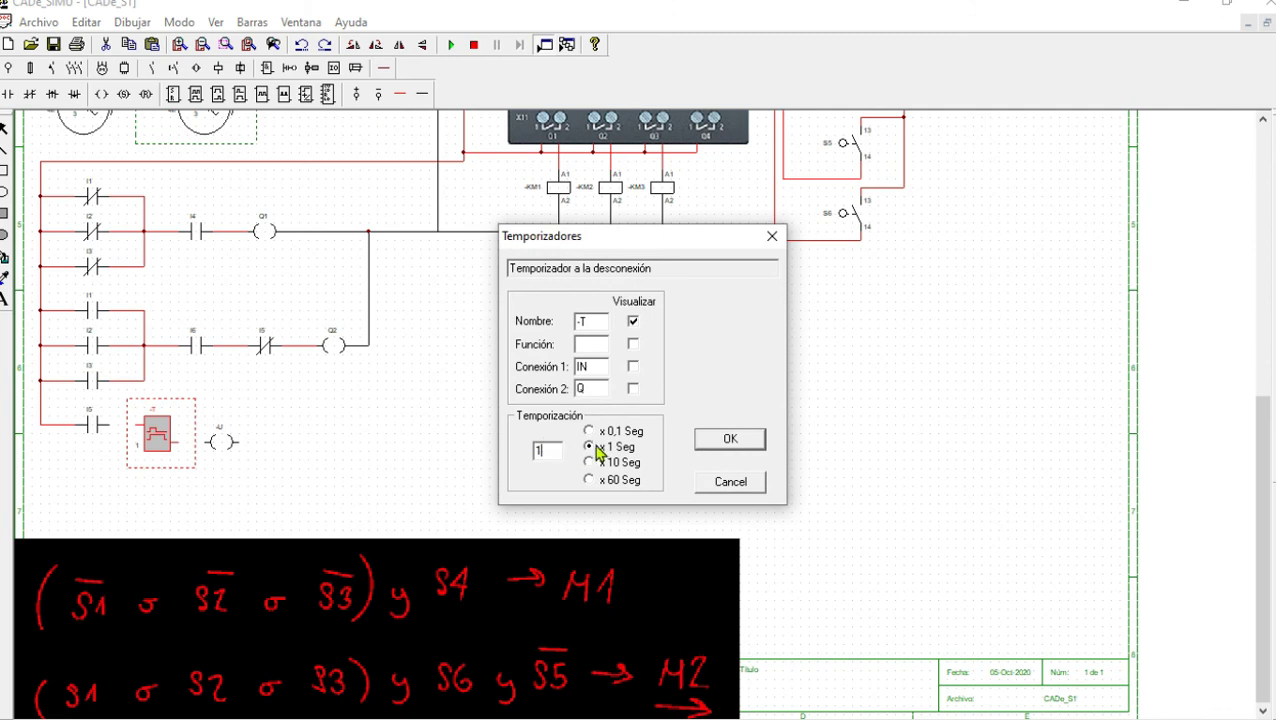
pyautogui.write('5')
pyautogui.click(730, 439)
# Name the third rung's coil Q3
pyautogui.click(230, 440)
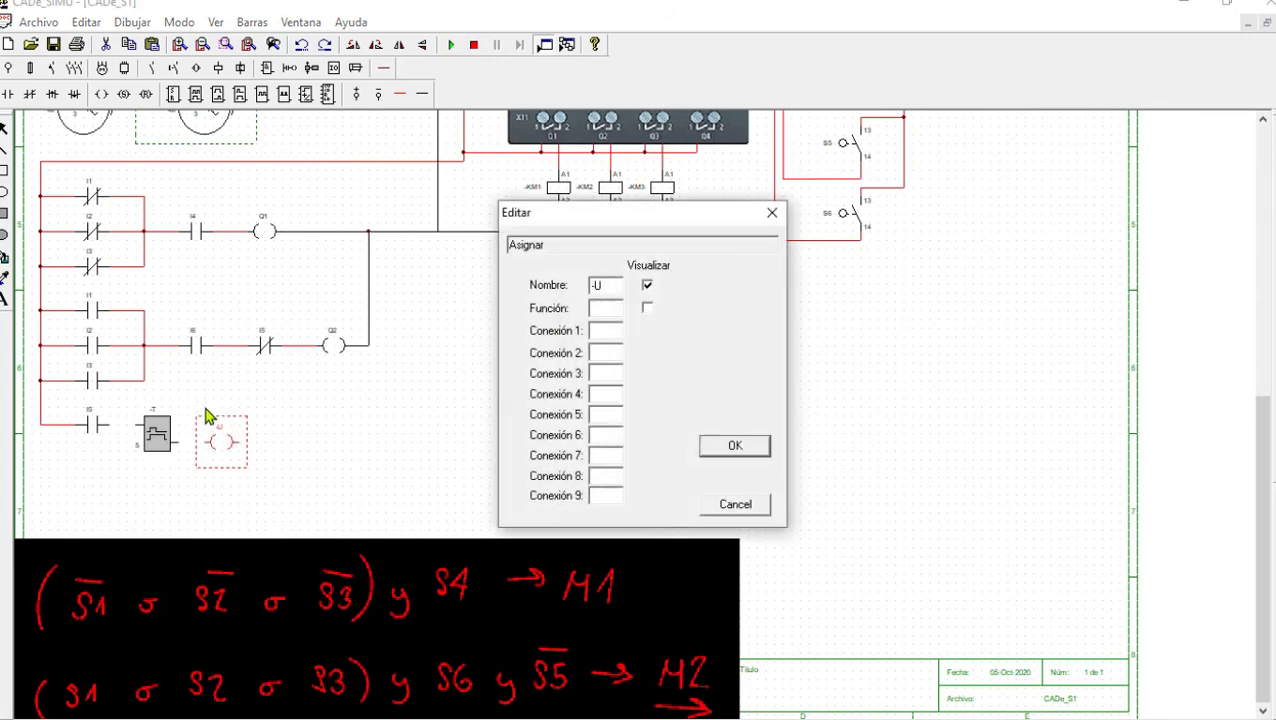
pyautogui.doubleClick(598, 286)
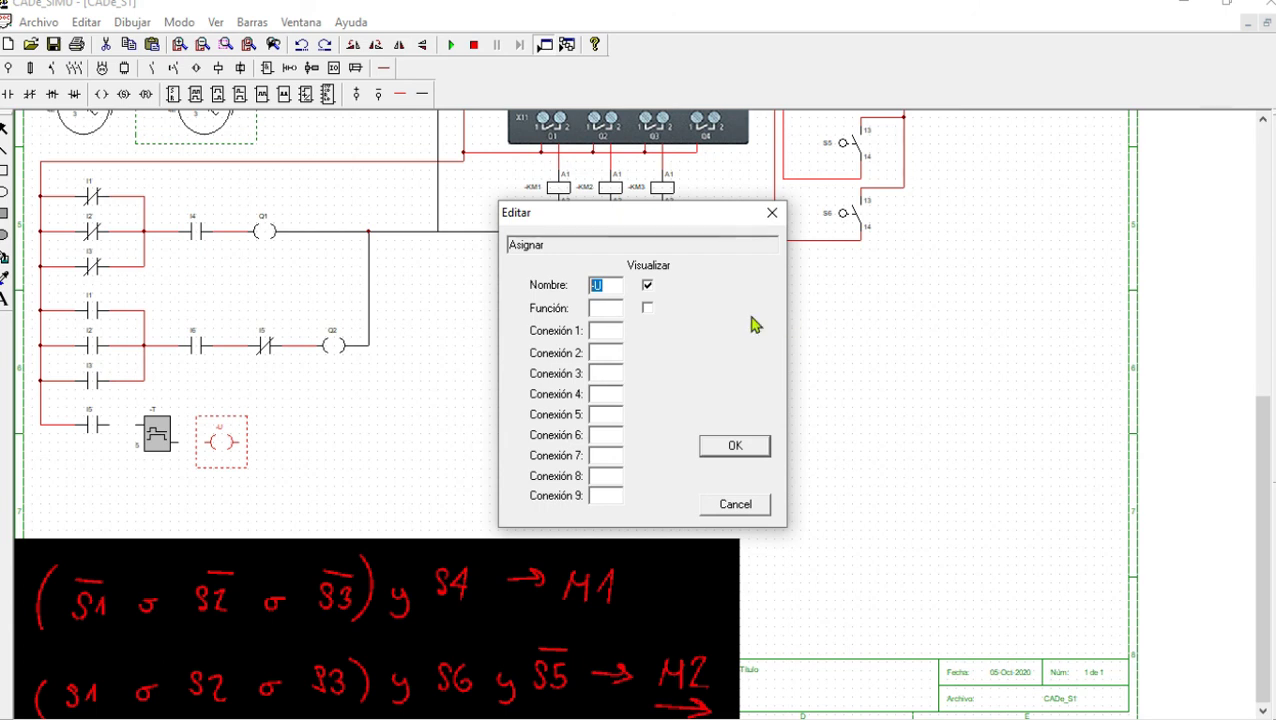
pyautogui.write('Q3')
pyautogui.press('Return')
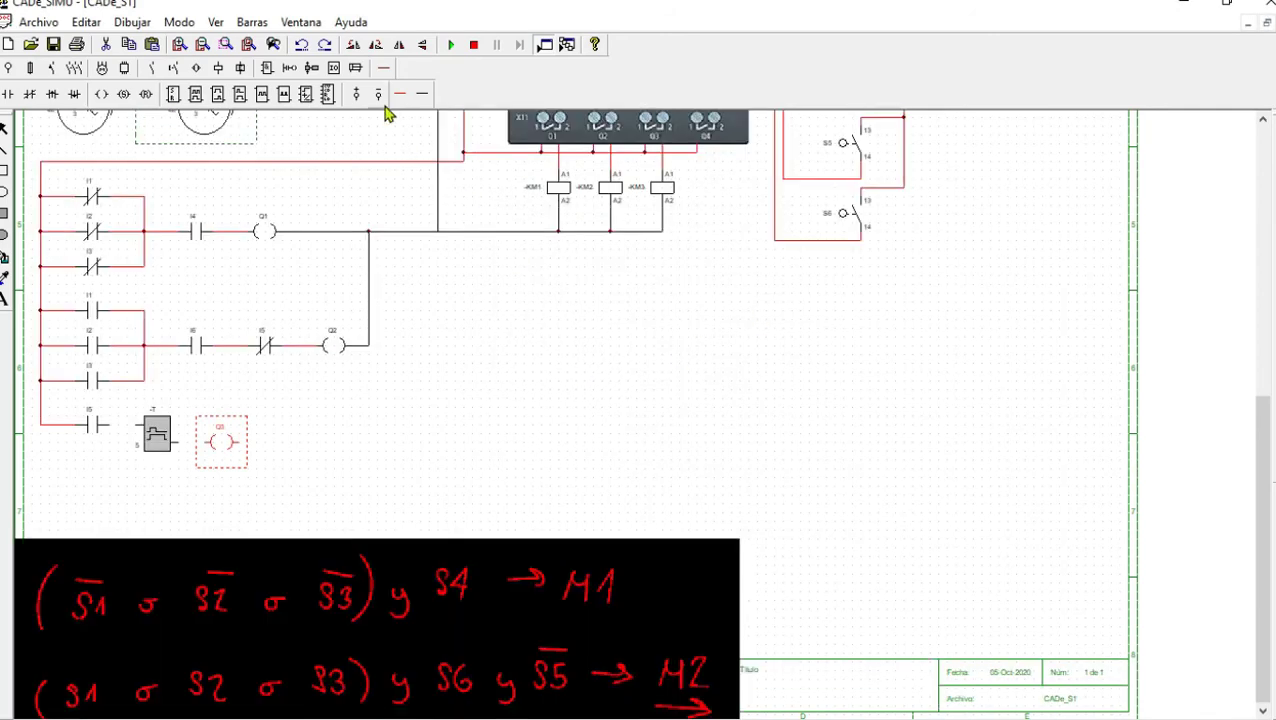
# Wire contact I5, the timer and coil Q3 in series in red and connect the coil's free end to the black negative line
pyautogui.click(247, 289)
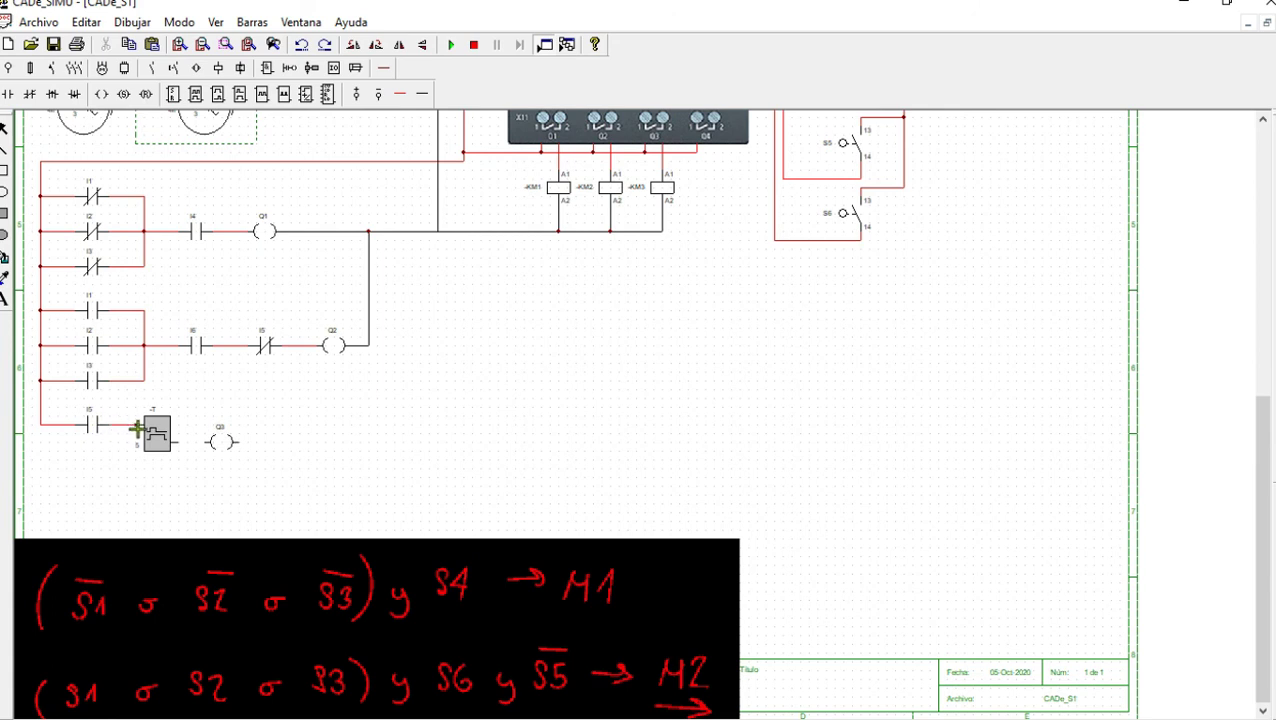
pyautogui.moveTo(179, 441); pyautogui.dragTo(207, 442)
pyautogui.moveTo(244, 446); pyautogui.dragTo(368, 440)
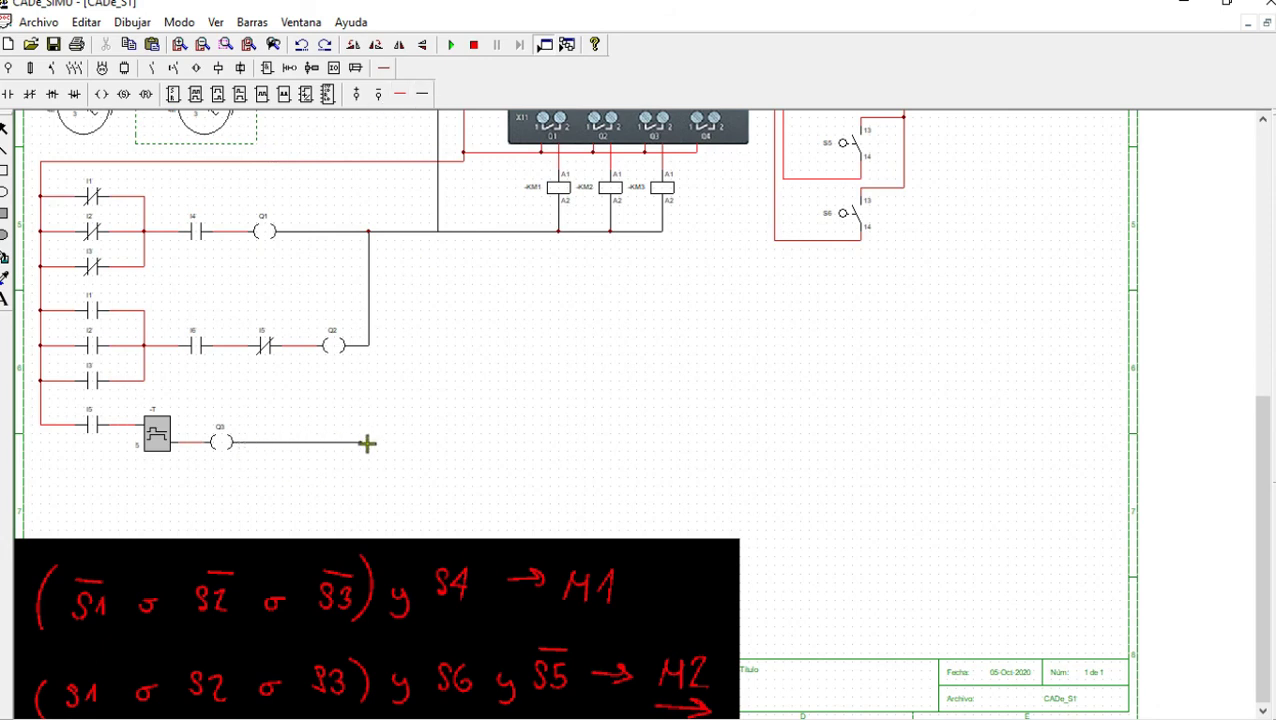
pyautogui.moveTo(372, 362); pyautogui.dragTo(362, 343)
# Run the simulation of the three-rung program and switch on S4 to test M1
pyautogui.click(451, 45)
pyautogui.scroll(3, 645, 371)
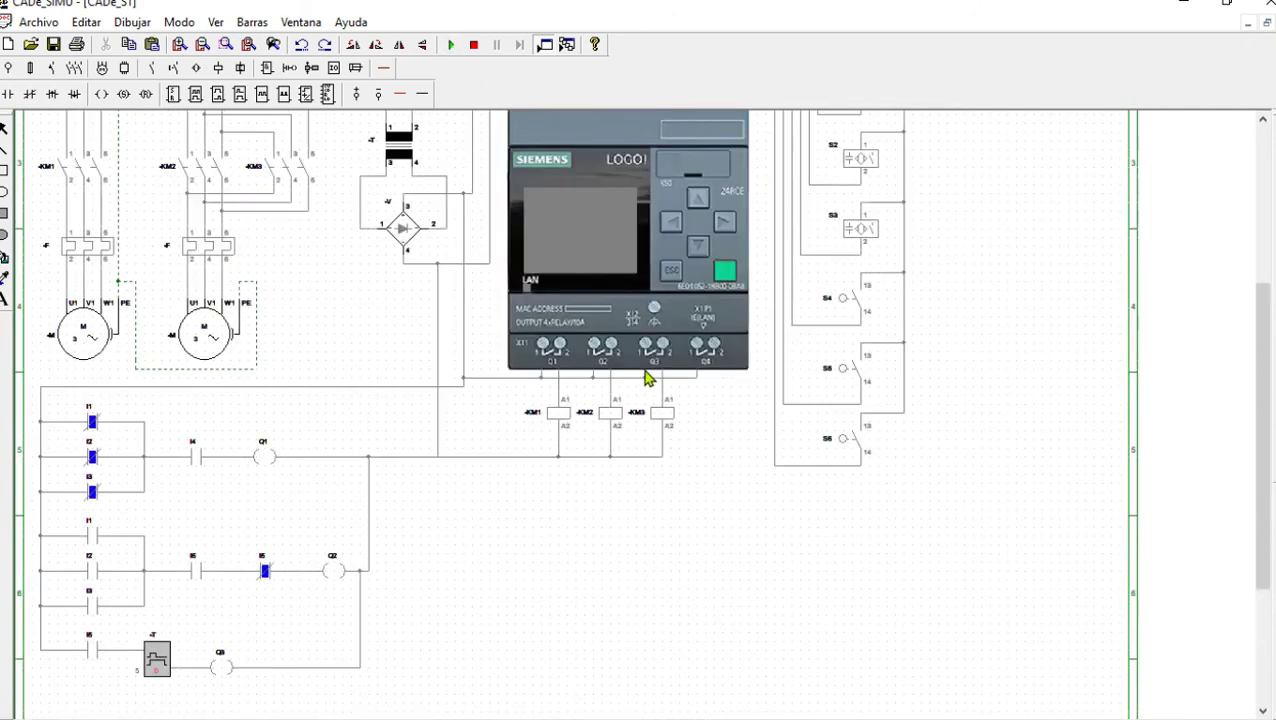
pyautogui.scroll(1, 645, 378)
pyautogui.scroll(1, 645, 380)
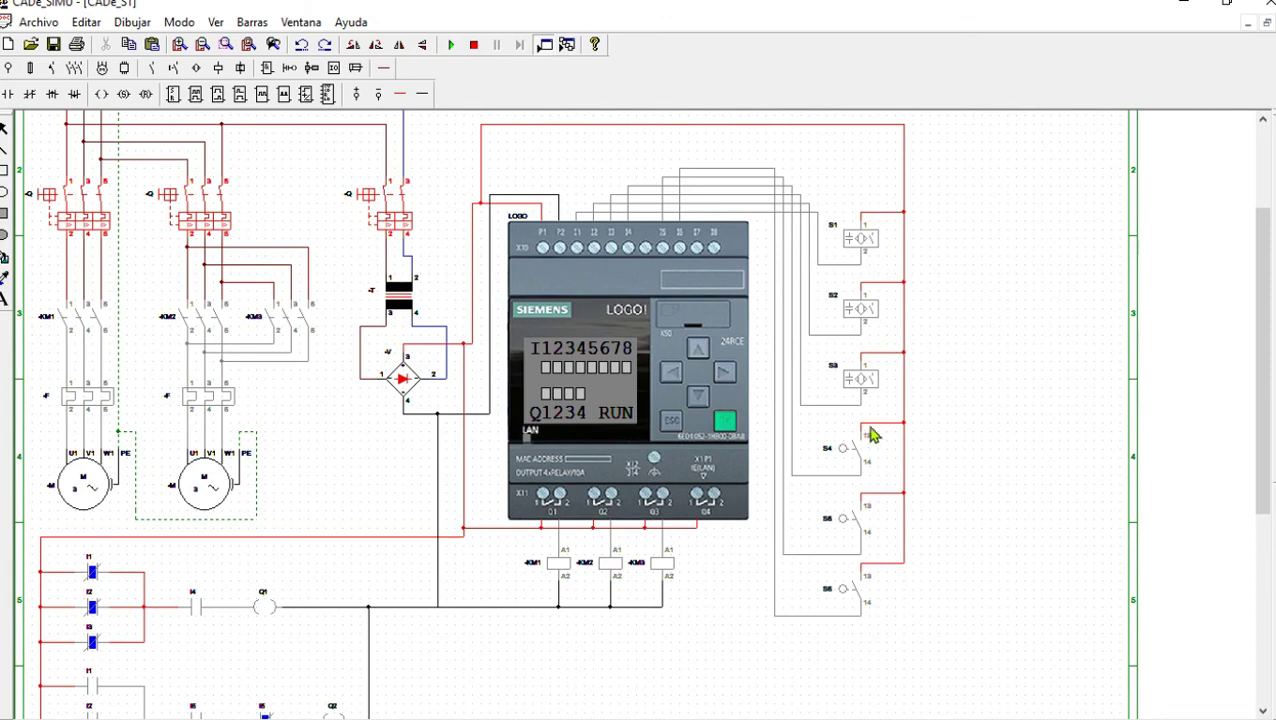
pyautogui.click(850, 452)
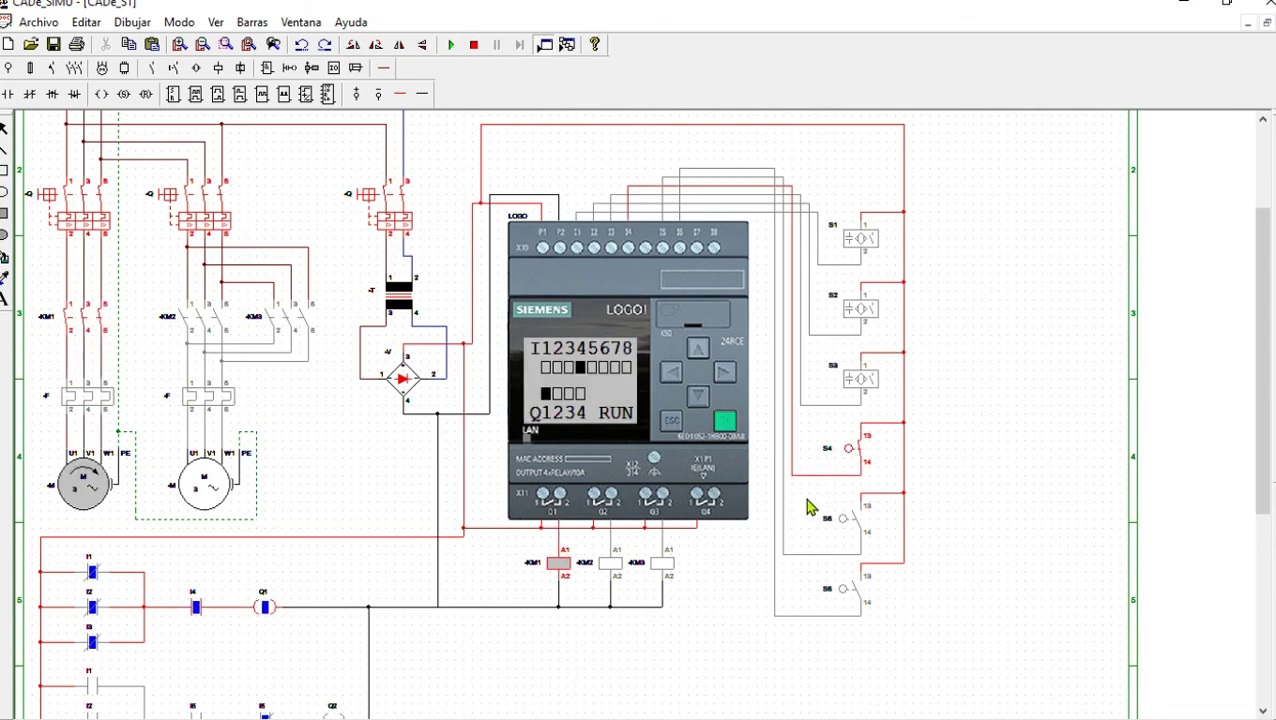
# Restart the simulation and close the control transformer's breaker, bringing the third rung into view
pyautogui.click(473, 46)
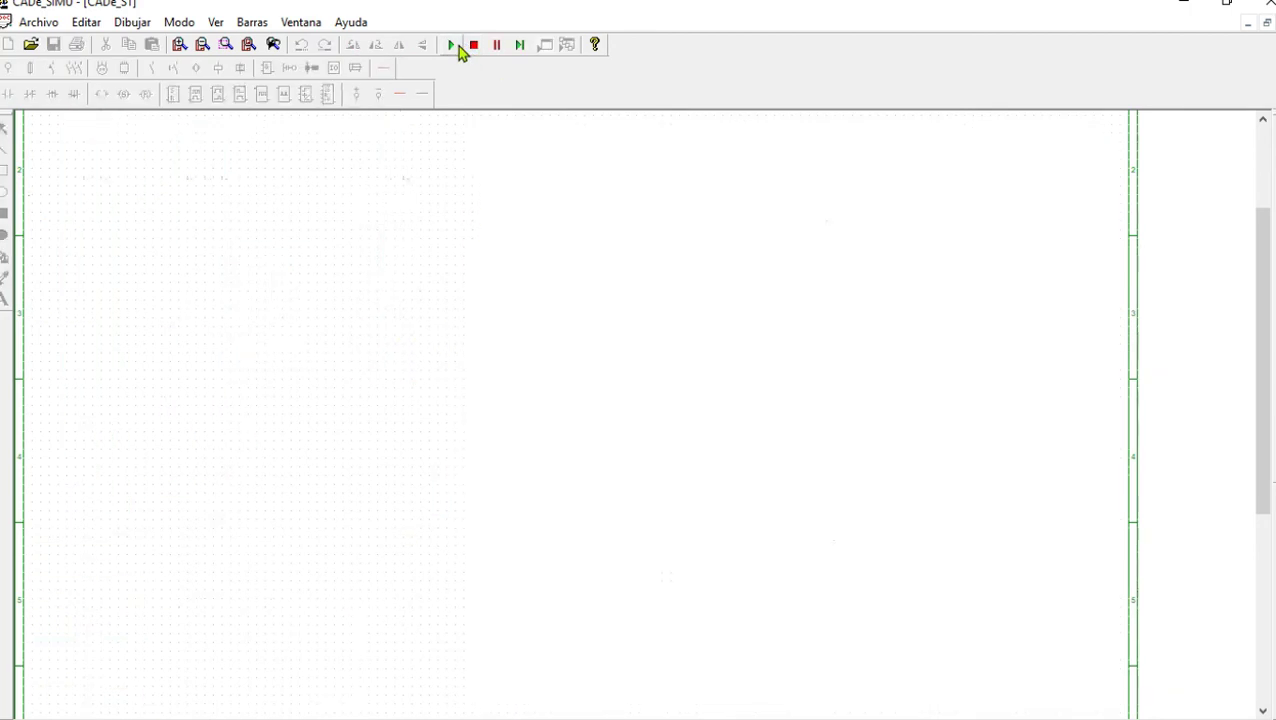
pyautogui.click(397, 213)
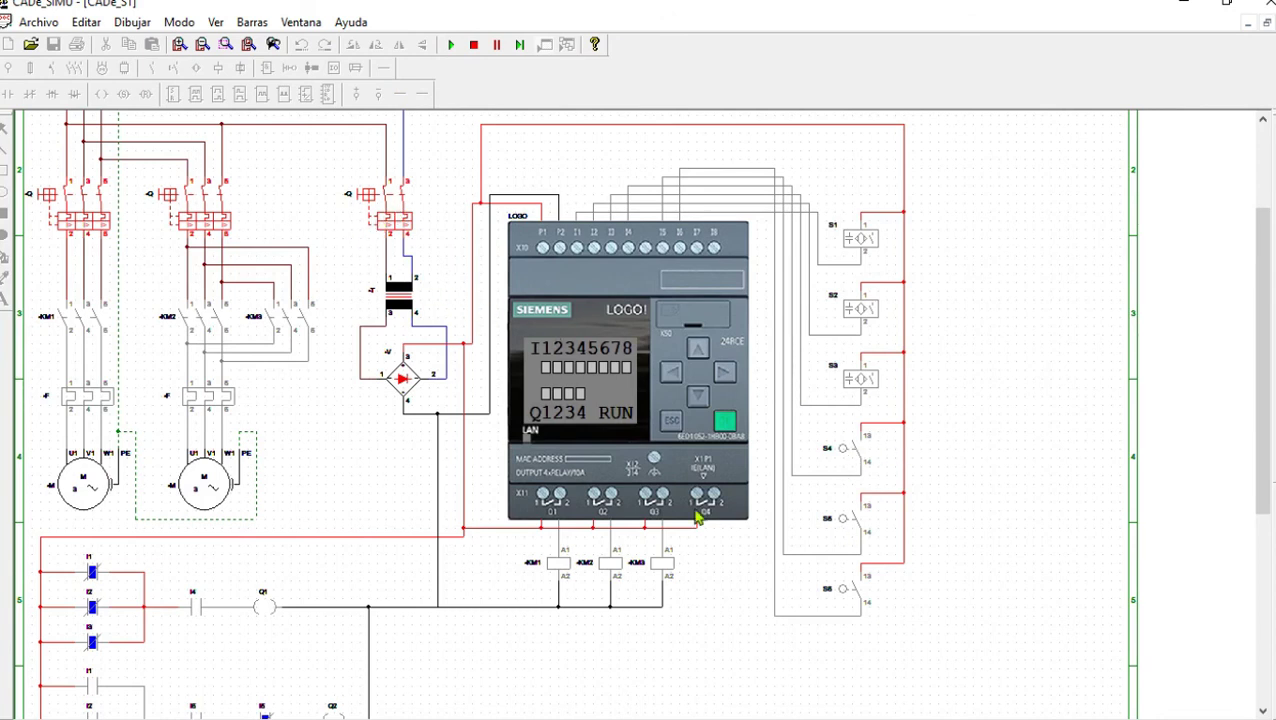
pyautogui.scroll(-3, 697, 517)
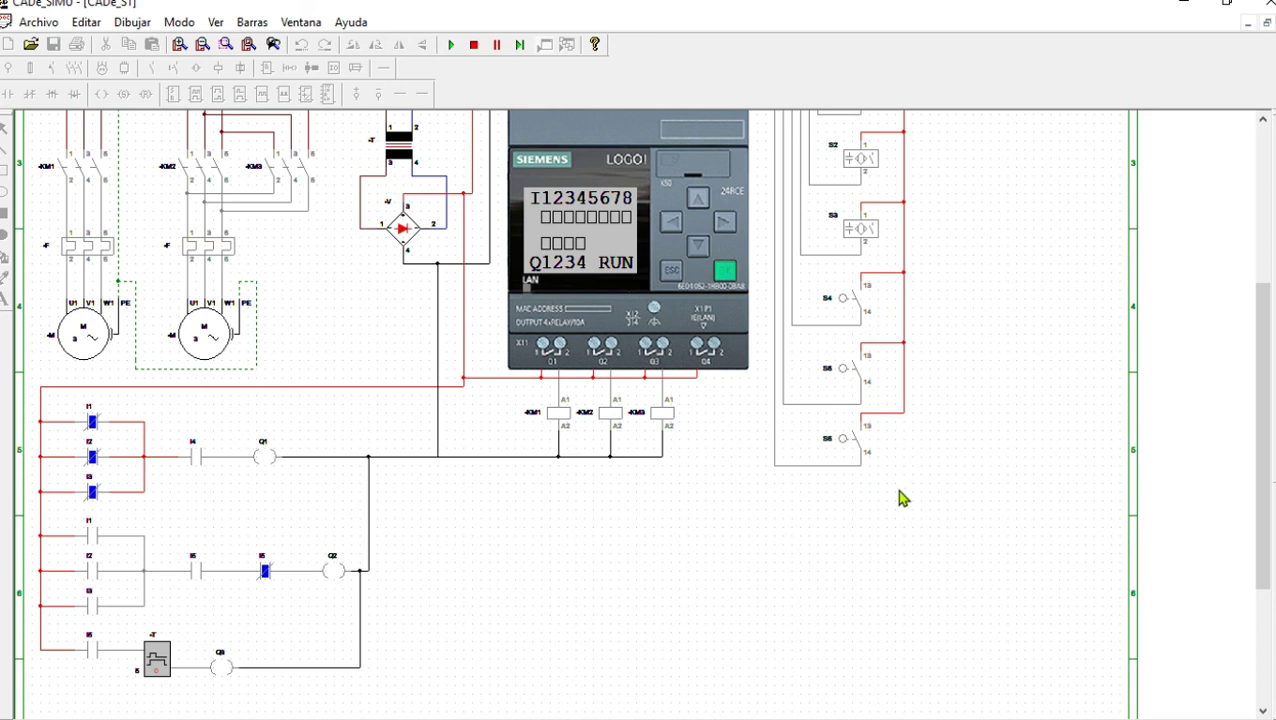
# Stop the simulation and place a normally closed contact named I4 below contact I5 in the third rung
pyautogui.scroll(3, 897, 498)
pyautogui.scroll(3, 897, 498)
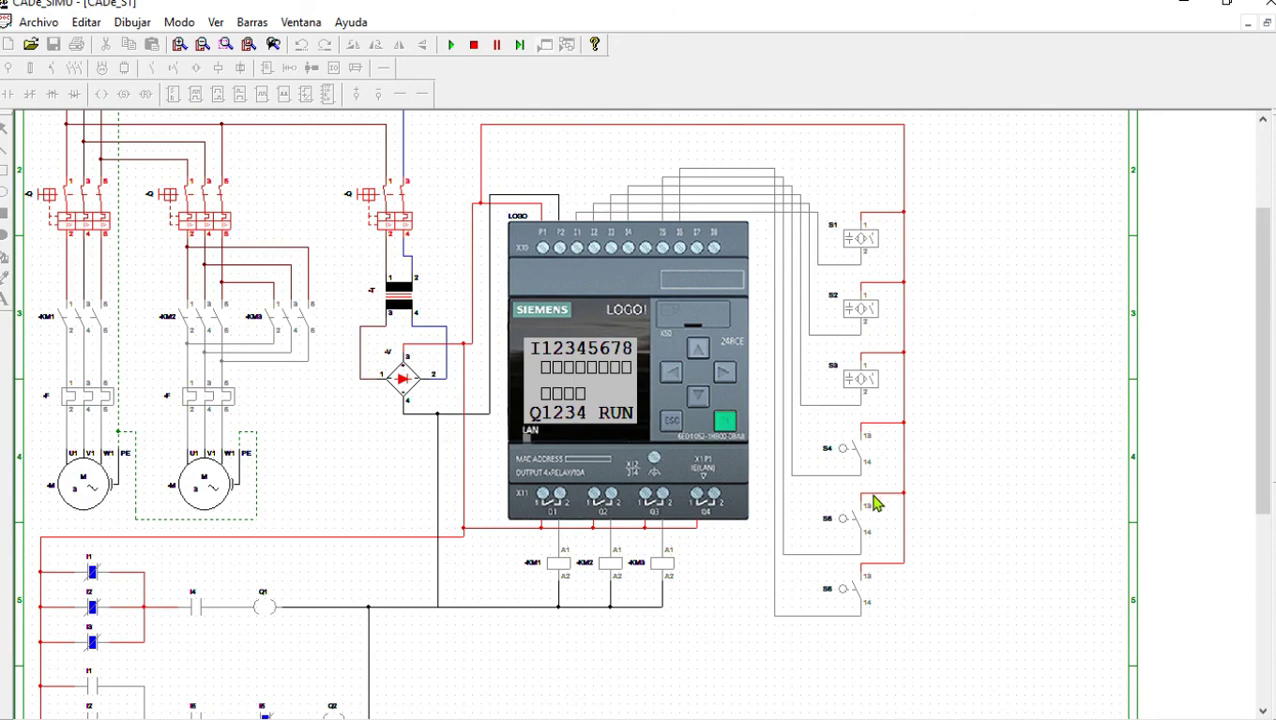
pyautogui.scroll(-6, 871, 504)
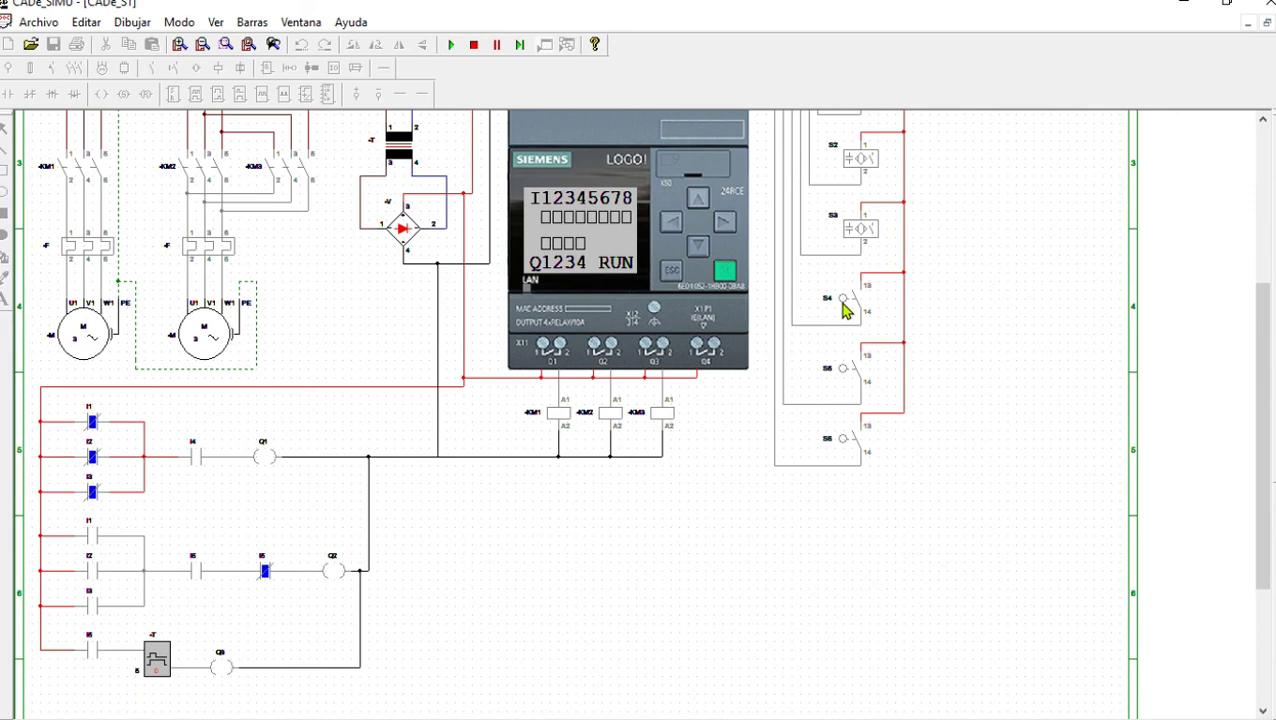
pyautogui.click(474, 46)
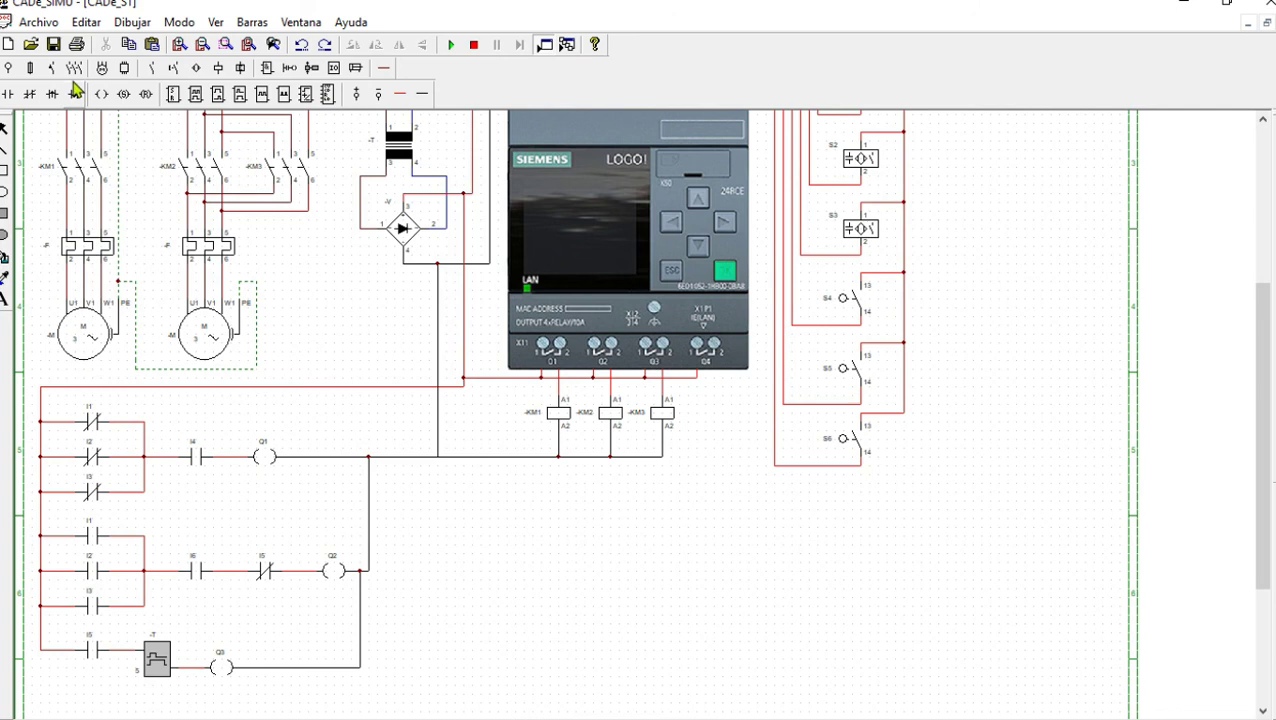
pyautogui.click(8, 97)
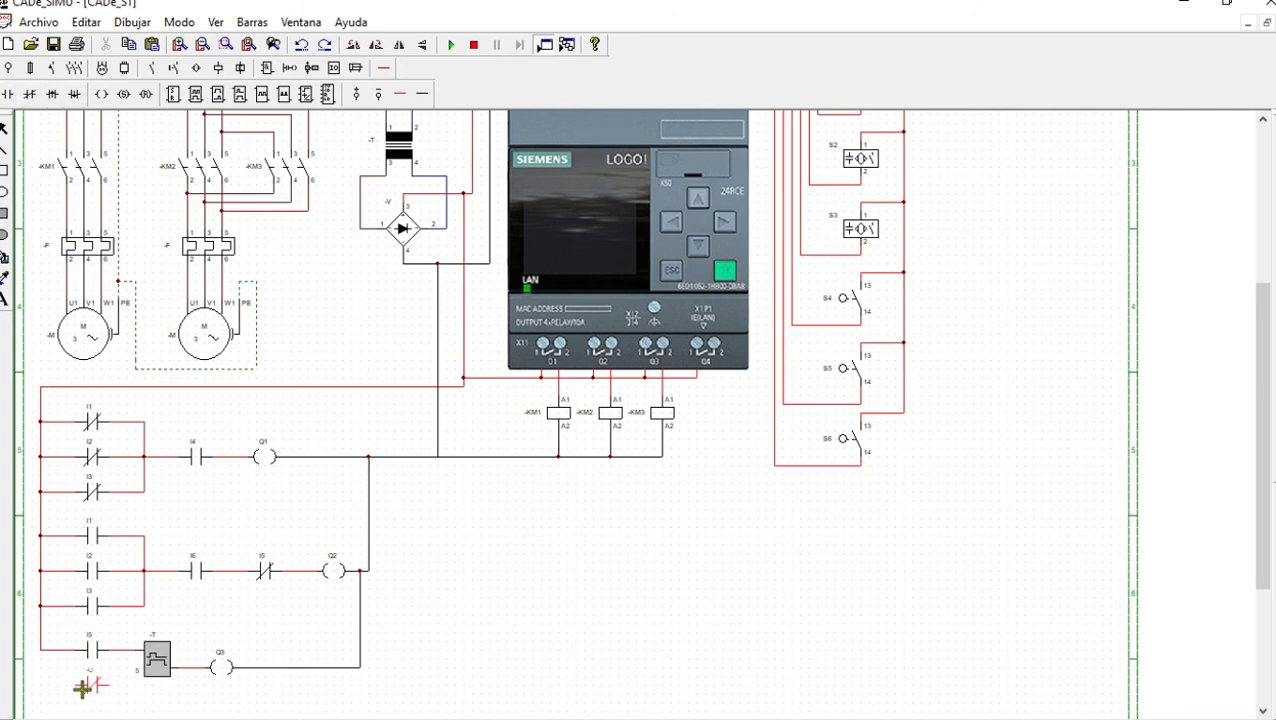
pyautogui.click(91, 688)
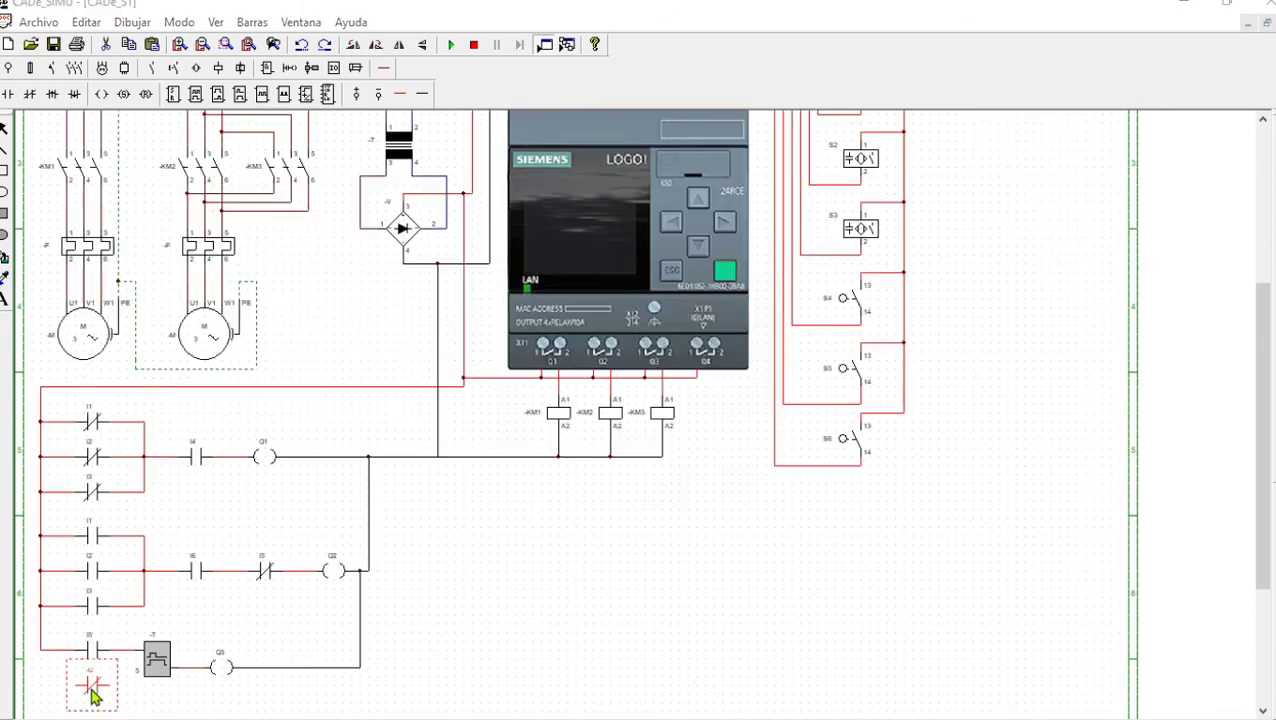
pyautogui.doubleClick(91, 688)
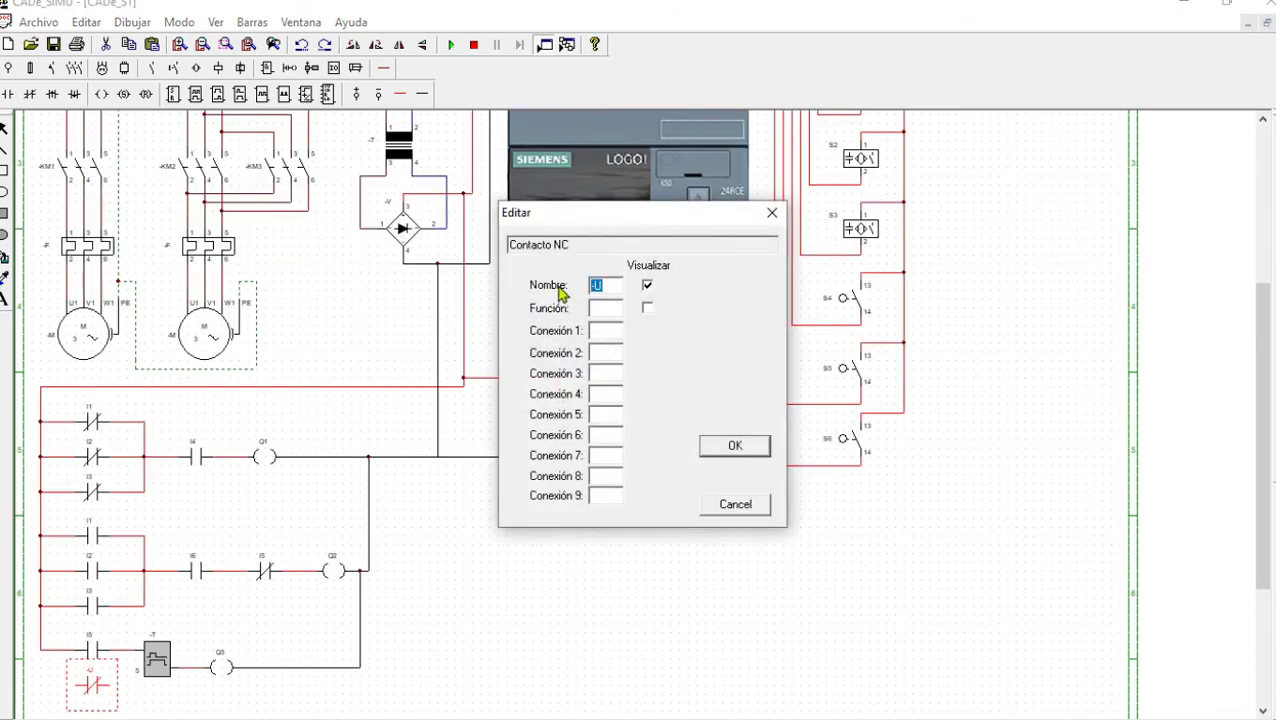
pyautogui.press('BackSpace')
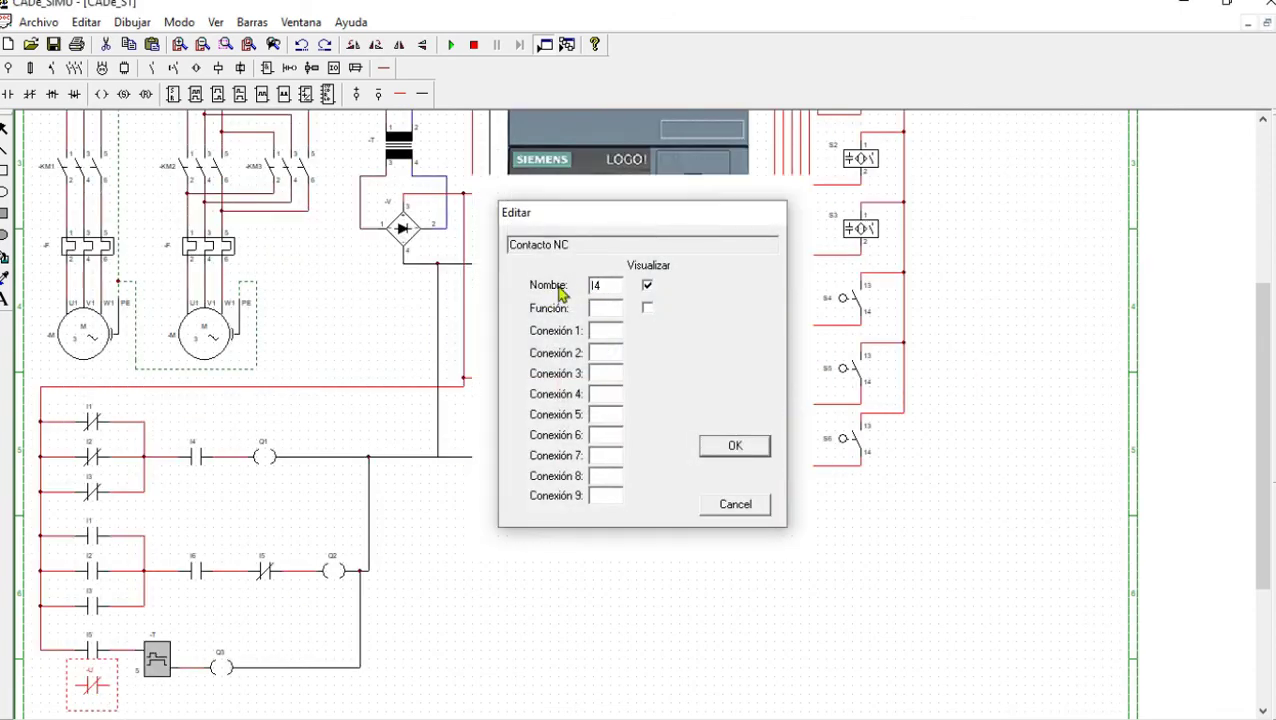
pyautogui.press('Return')
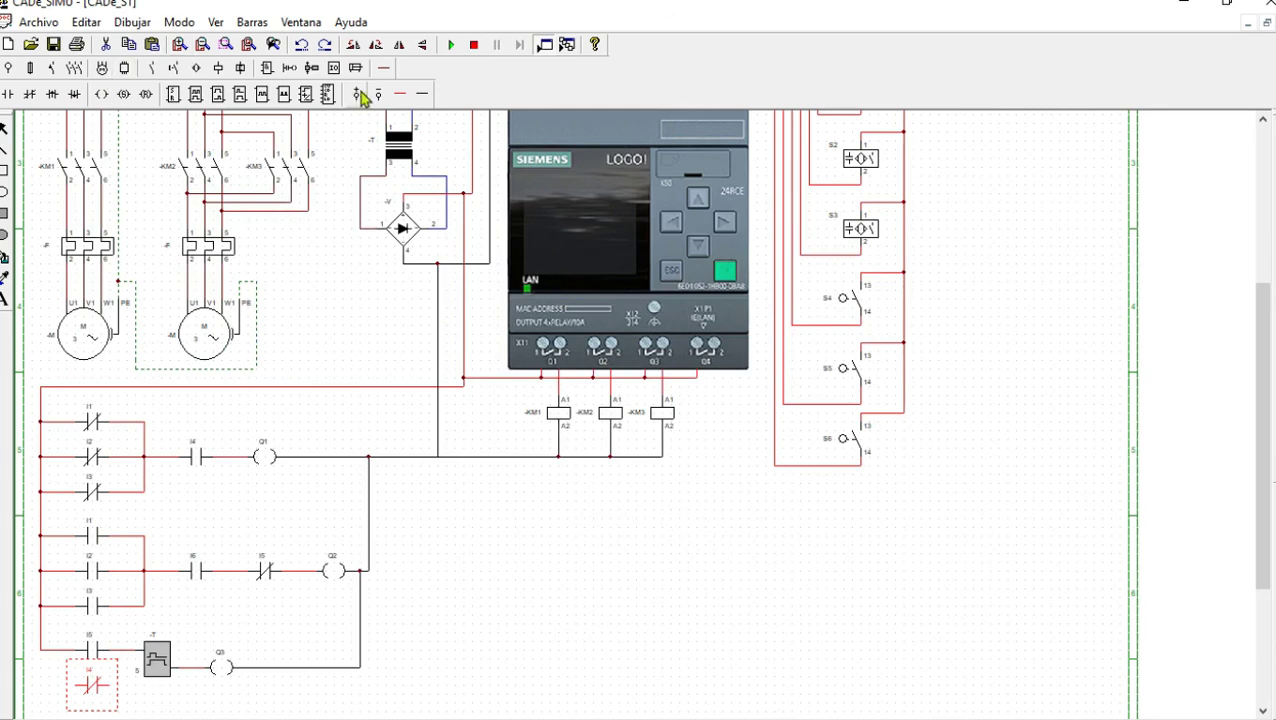
# Wire contact I4 in parallel with contact I5 in red, ahead of the third rung's timer
pyautogui.click(196, 535)
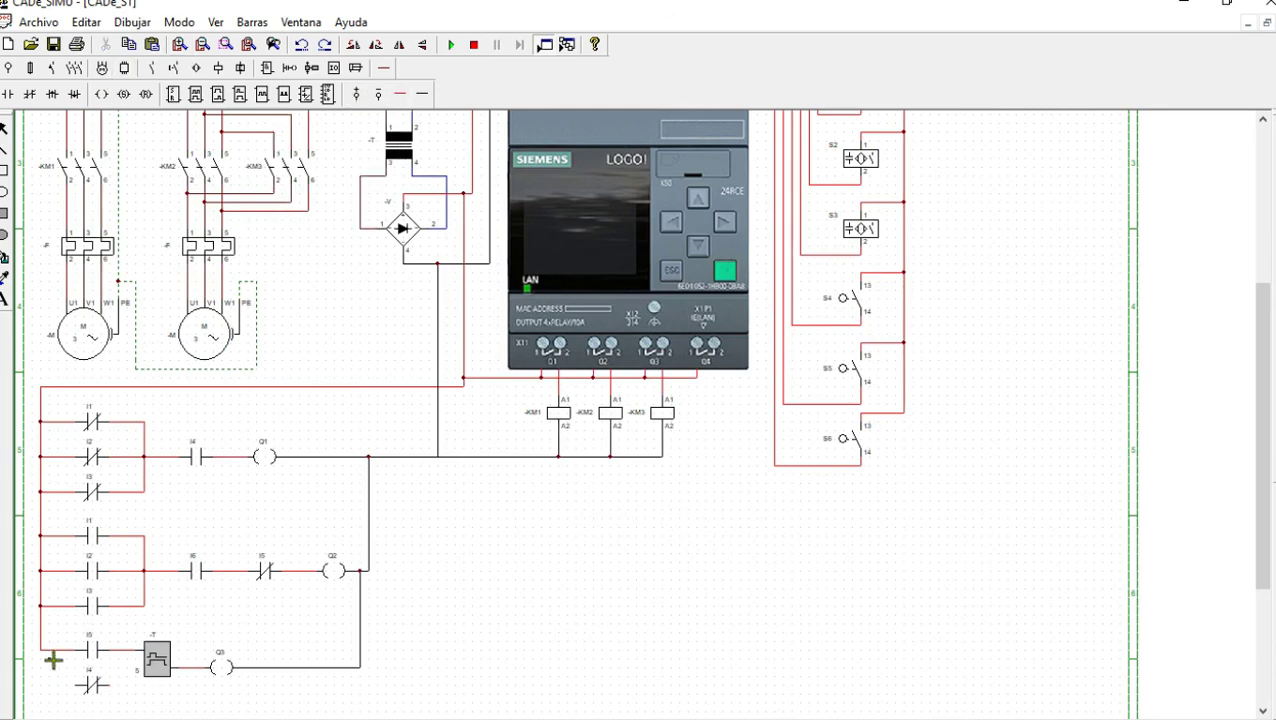
pyautogui.moveTo(54, 660)
pyautogui.mouseDown()
pyautogui.moveTo(48, 686)
pyautogui.moveTo(118, 692)
pyautogui.moveTo(124, 654)
pyautogui.moveTo(113, 692)
pyautogui.mouseUp()
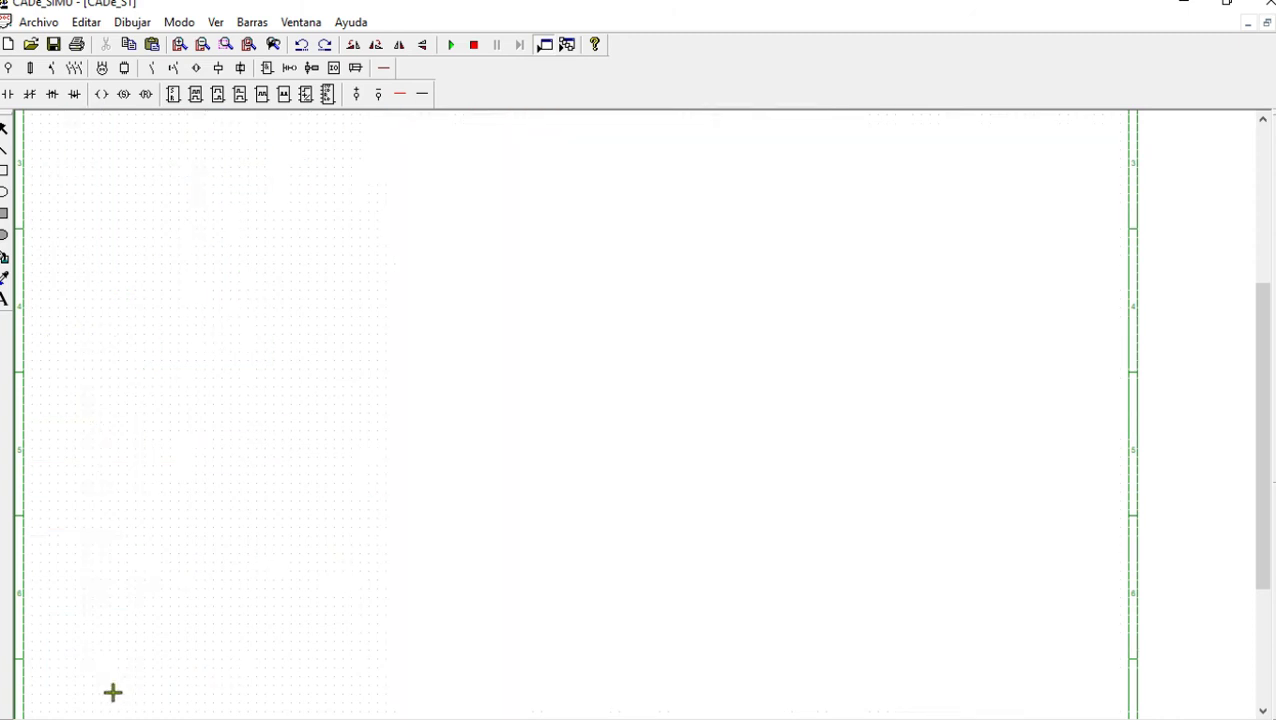
pyautogui.doubleClick(98, 686)
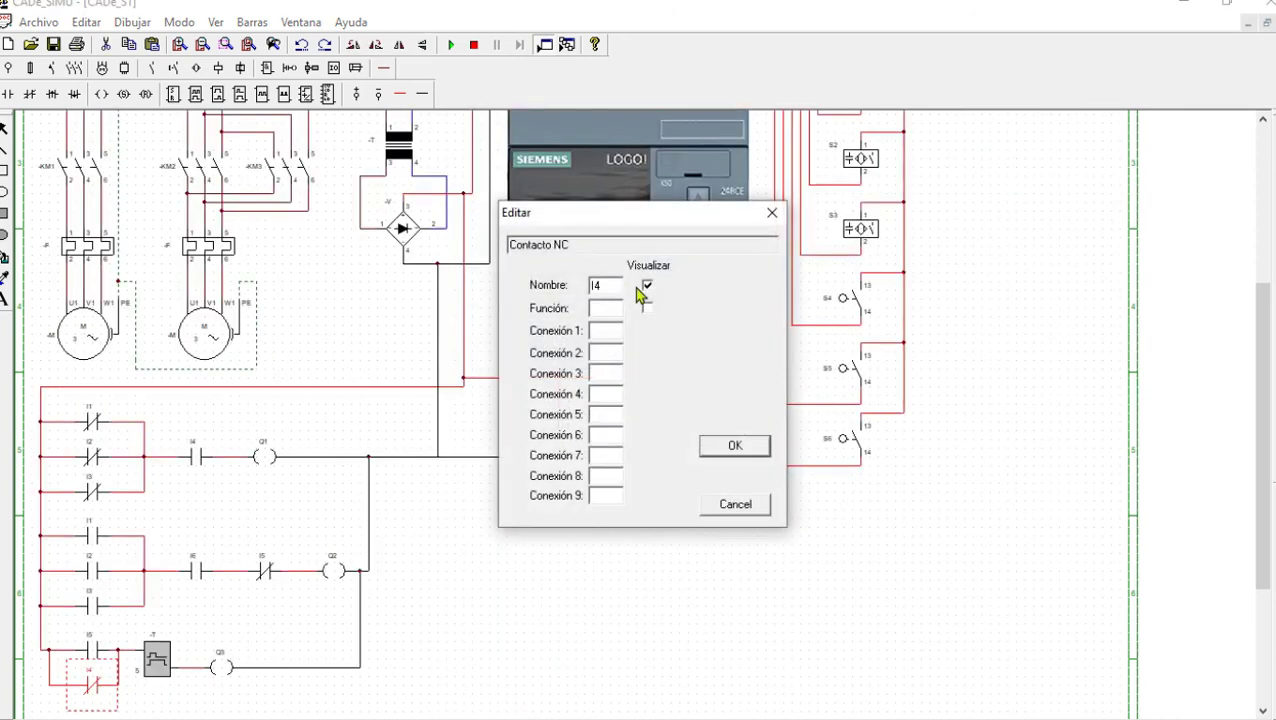
pyautogui.click(735, 446)
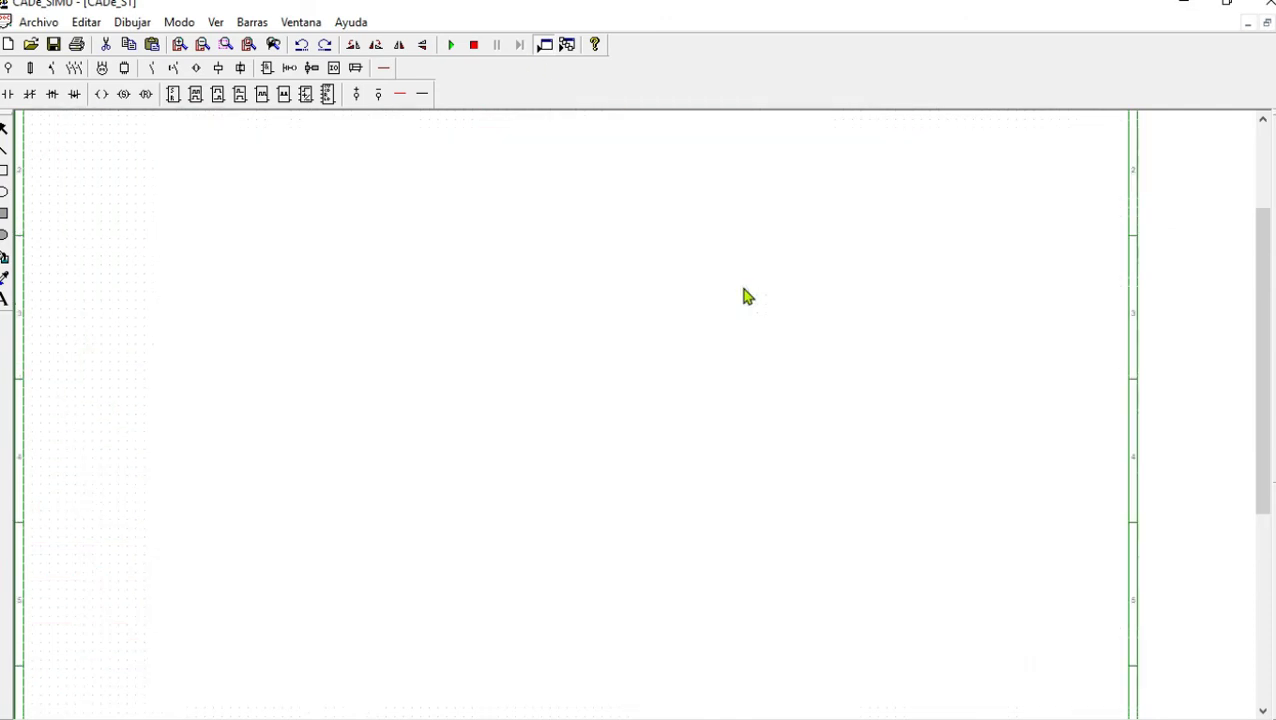
# Run the simulation, close the control transformer's breaker and switch on S4 to test both motors, ending with the simulation stopped
pyautogui.click(451, 45)
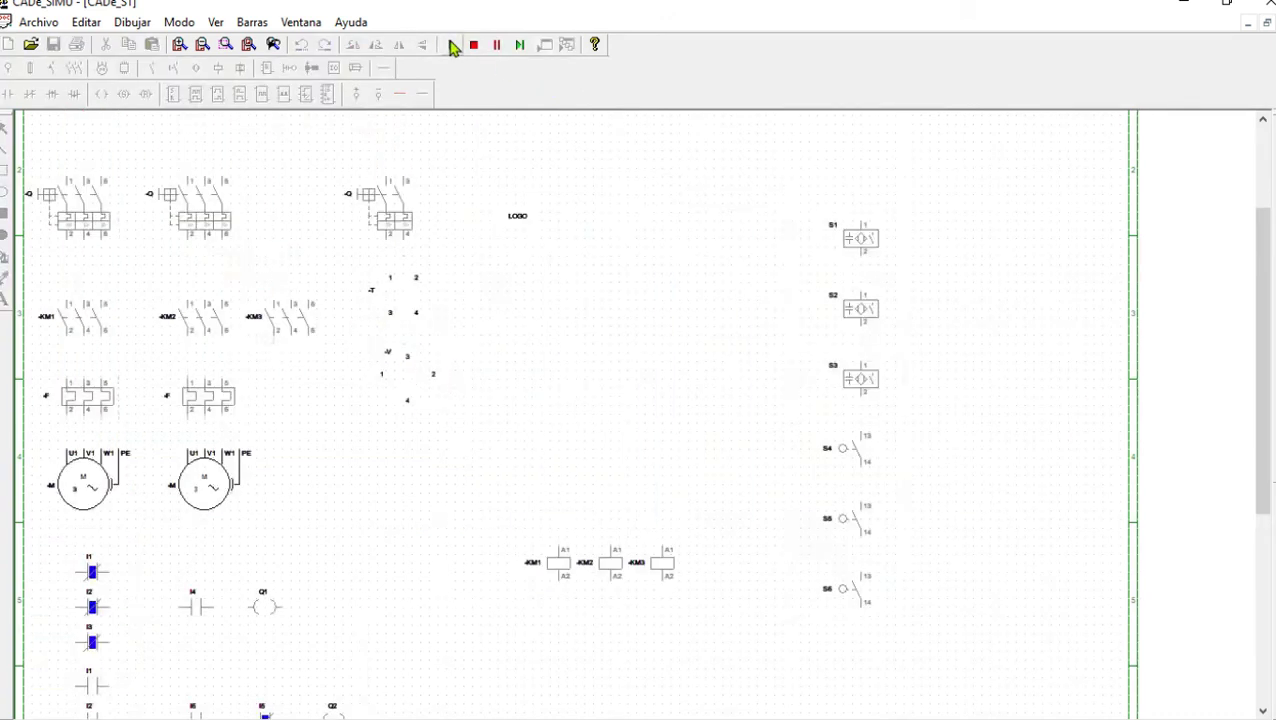
pyautogui.click(380, 205)
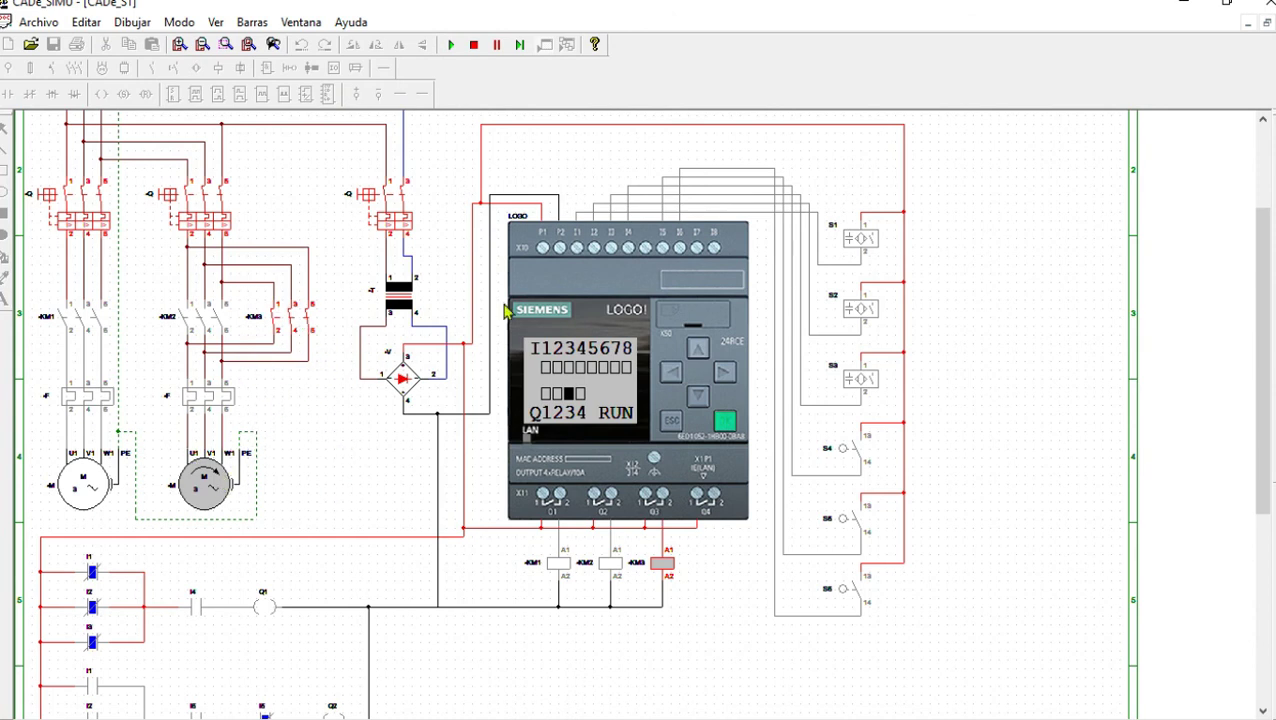
pyautogui.click(851, 450)
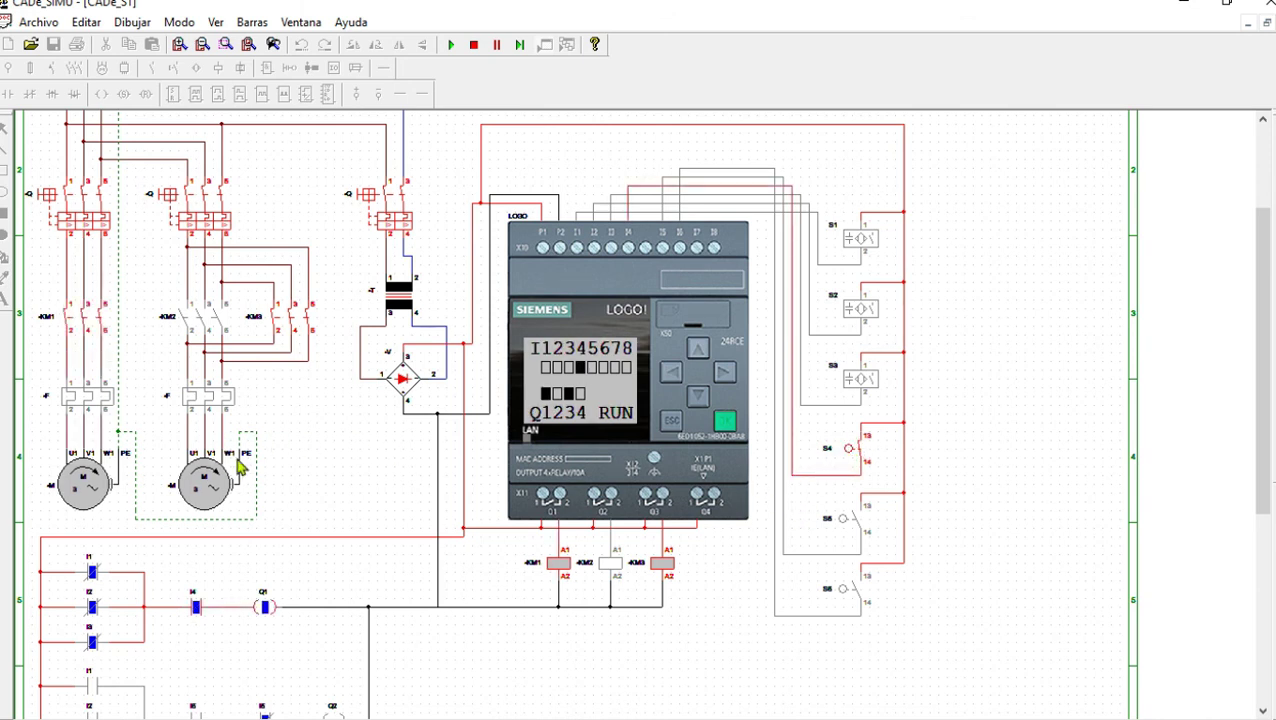
pyautogui.click(475, 48)
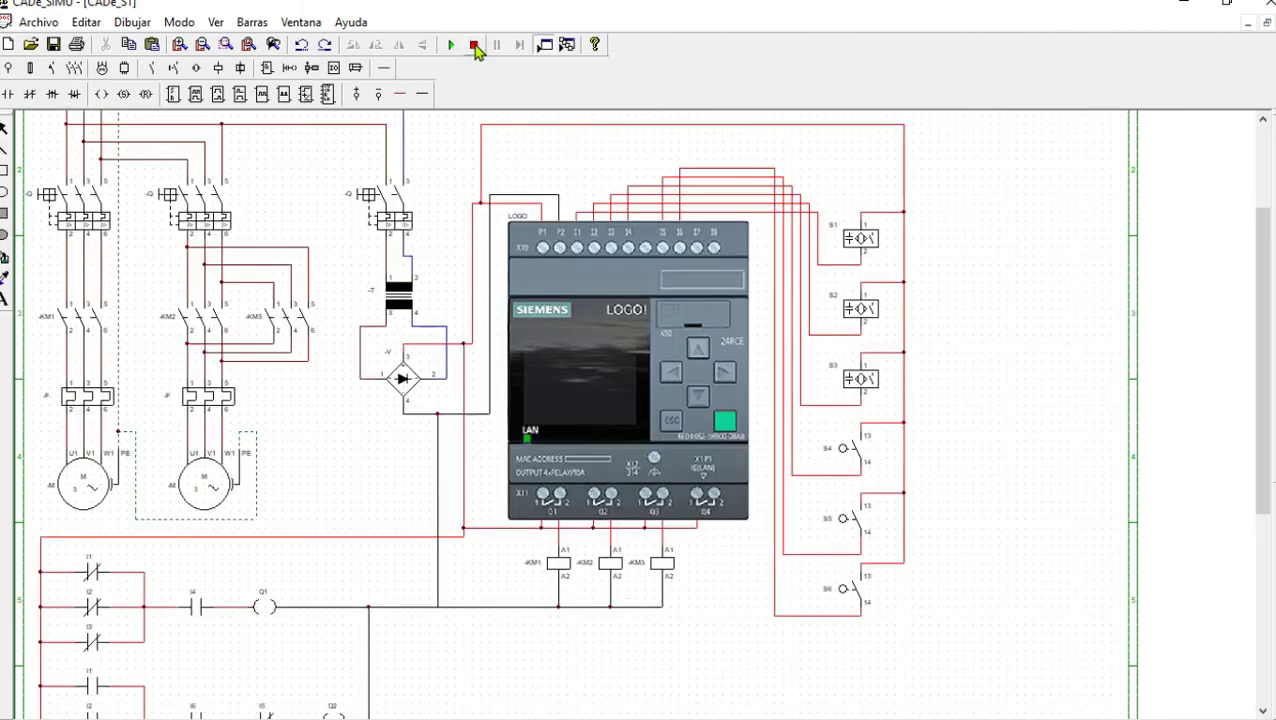
# Rerun the simulation with the breaker closed, examine how the timer drives Q3, and stop it
pyautogui.scroll(-1, 385, 378)
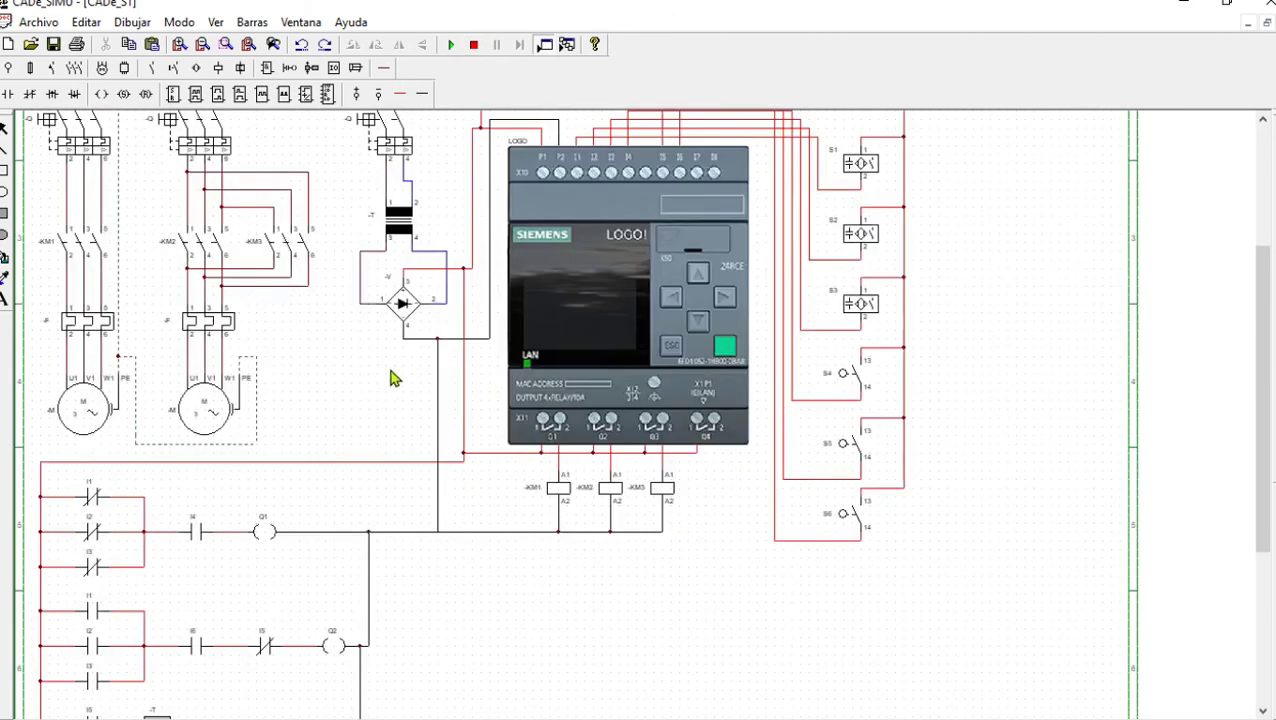
pyautogui.click(451, 45)
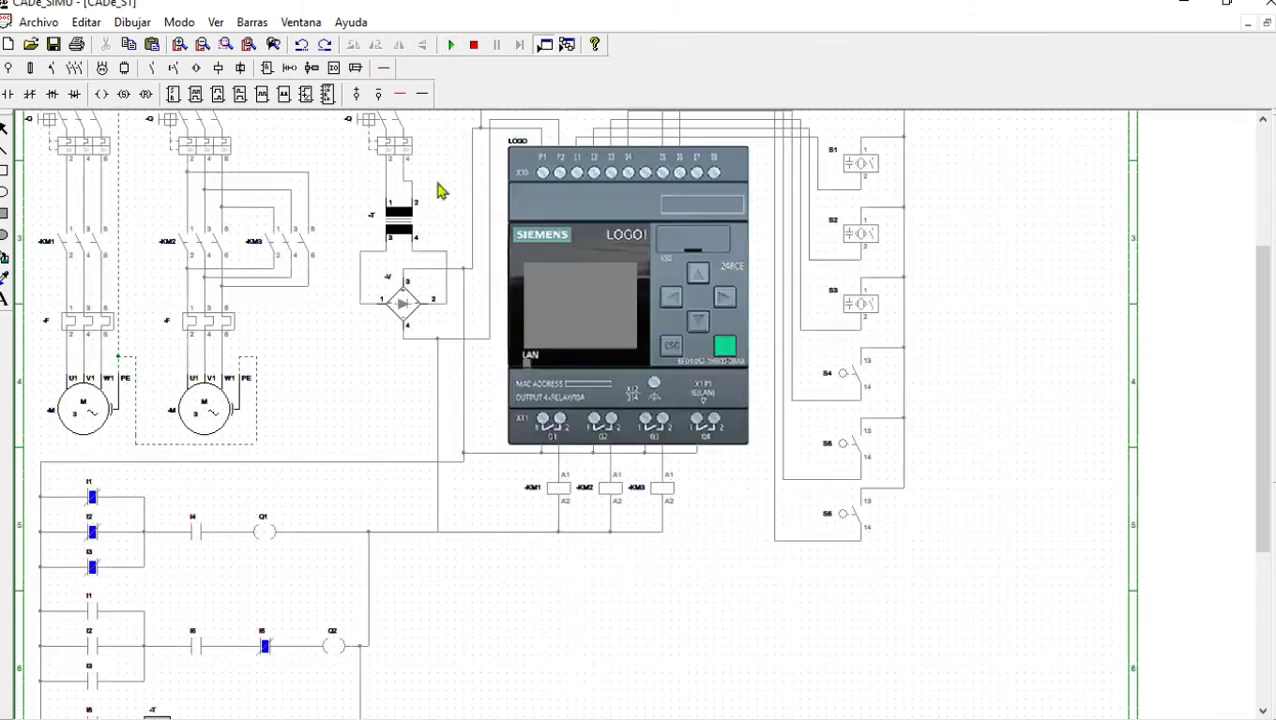
pyautogui.scroll(1, 405, 172)
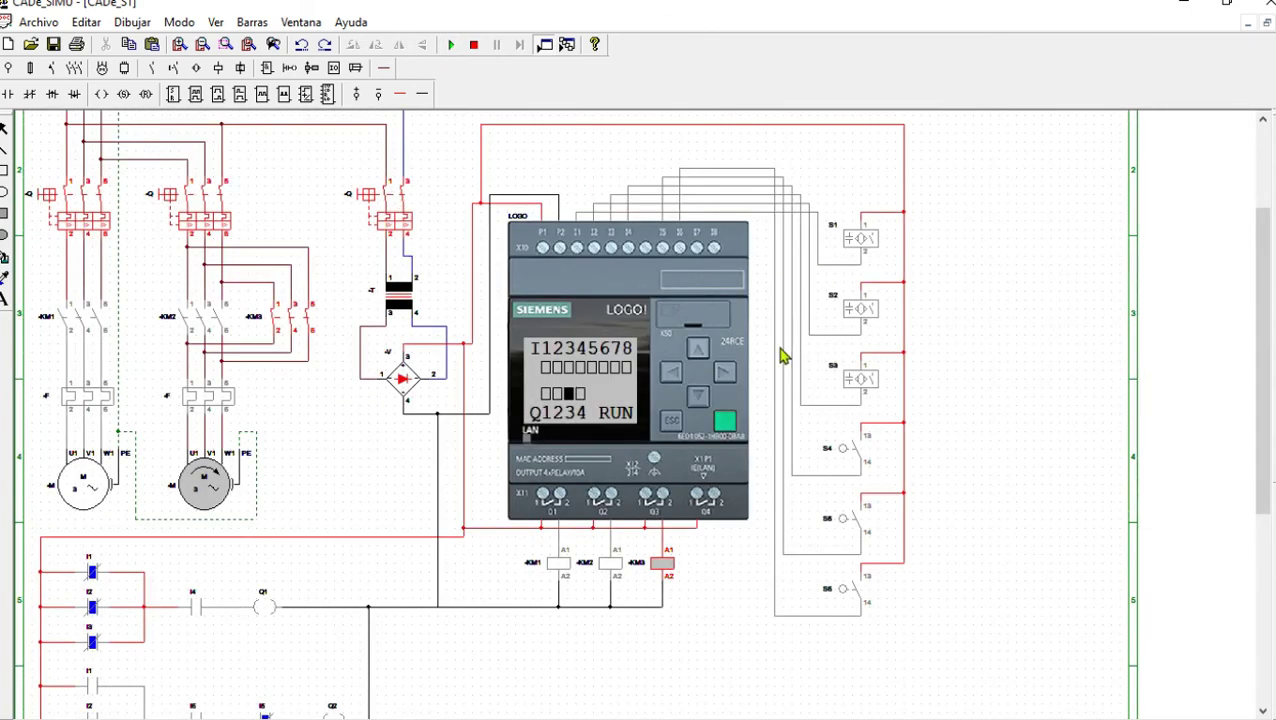
pyautogui.scroll(-1, 782, 368)
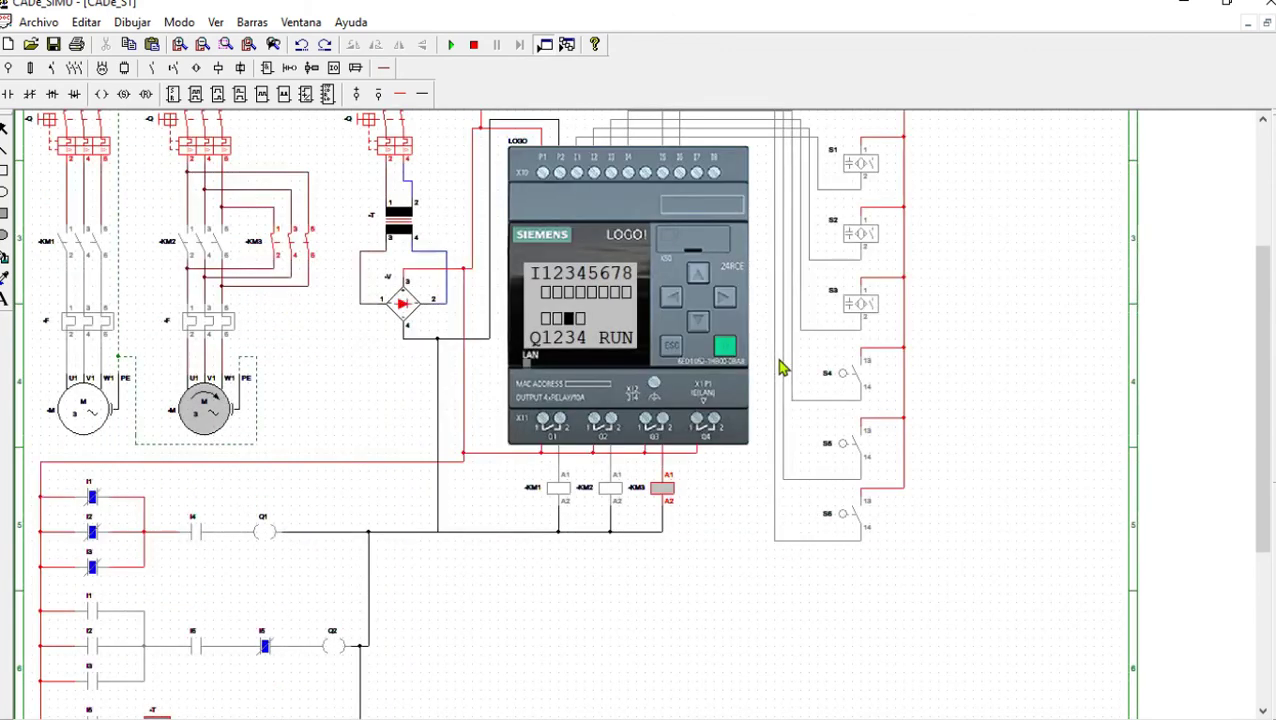
pyautogui.scroll(-1, 782, 368)
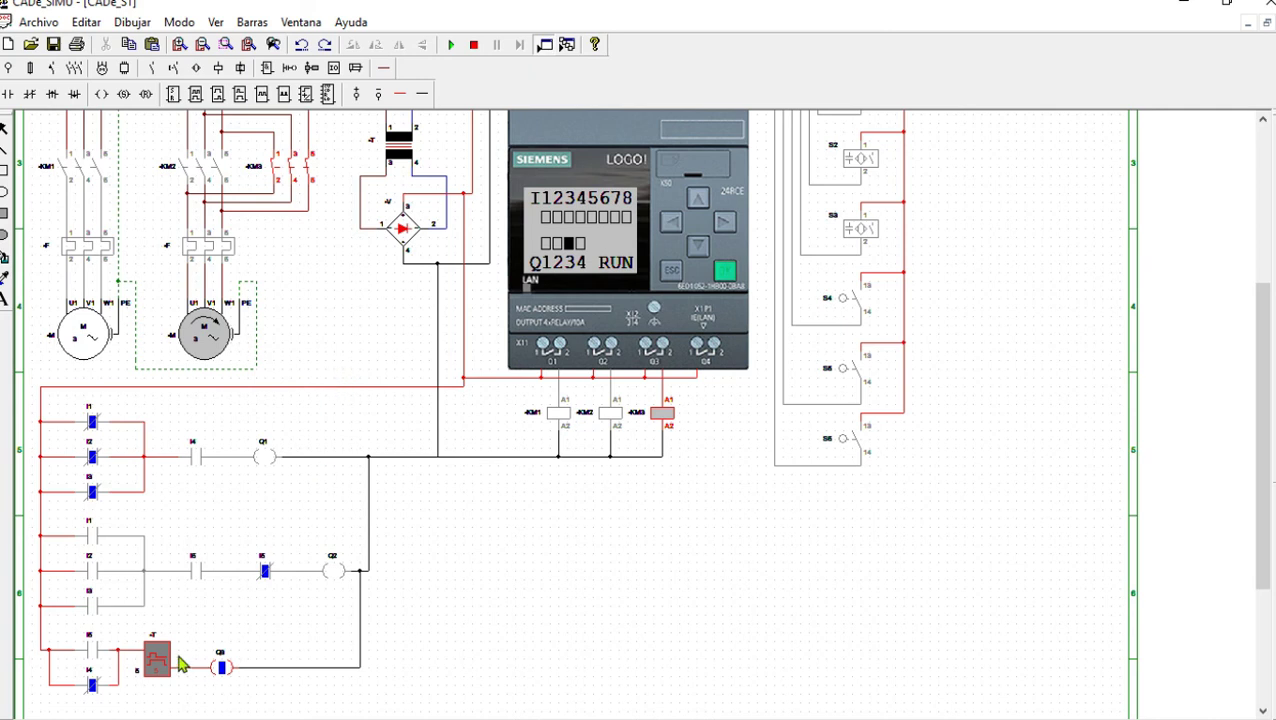
pyautogui.click(474, 46)
# Check the third rung's off-delay timer settings without changing them and delete the timer
pyautogui.click(155, 655)
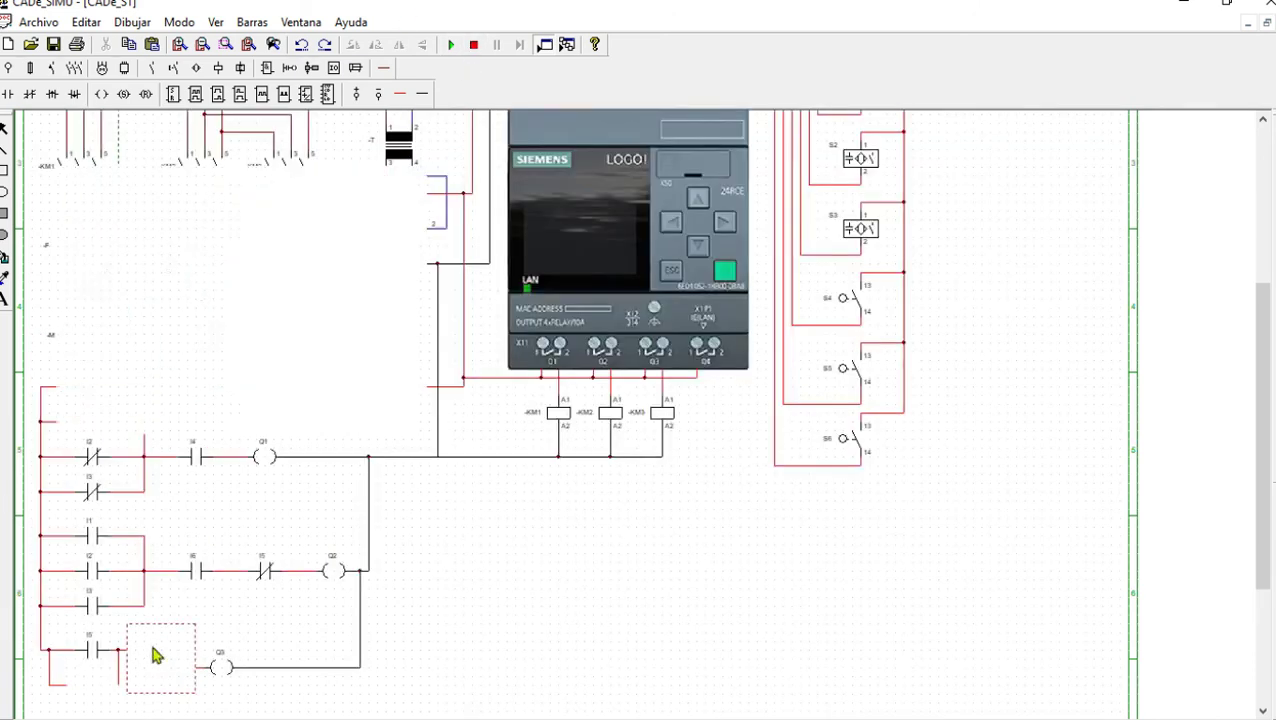
pyautogui.doubleClick(153, 648)
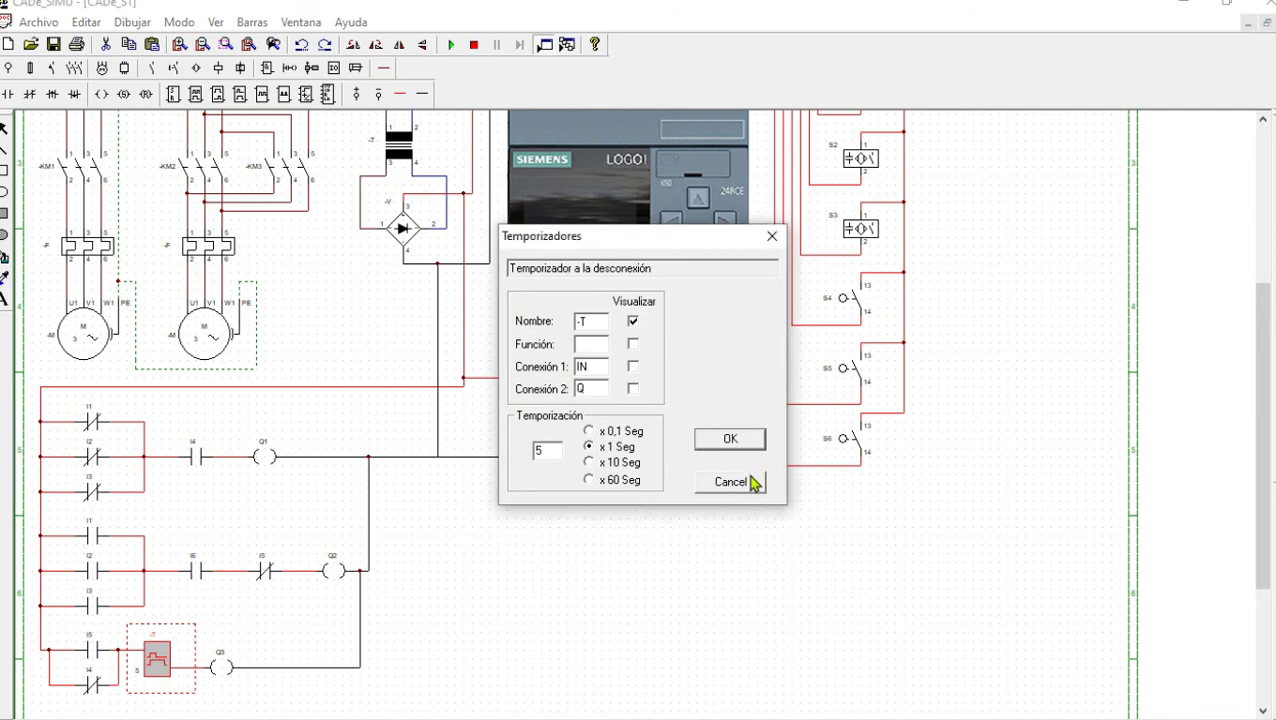
pyautogui.click(754, 483)
pyautogui.moveTo(151, 658); pyautogui.dragTo(505, 612)
pyautogui.press('Escape')
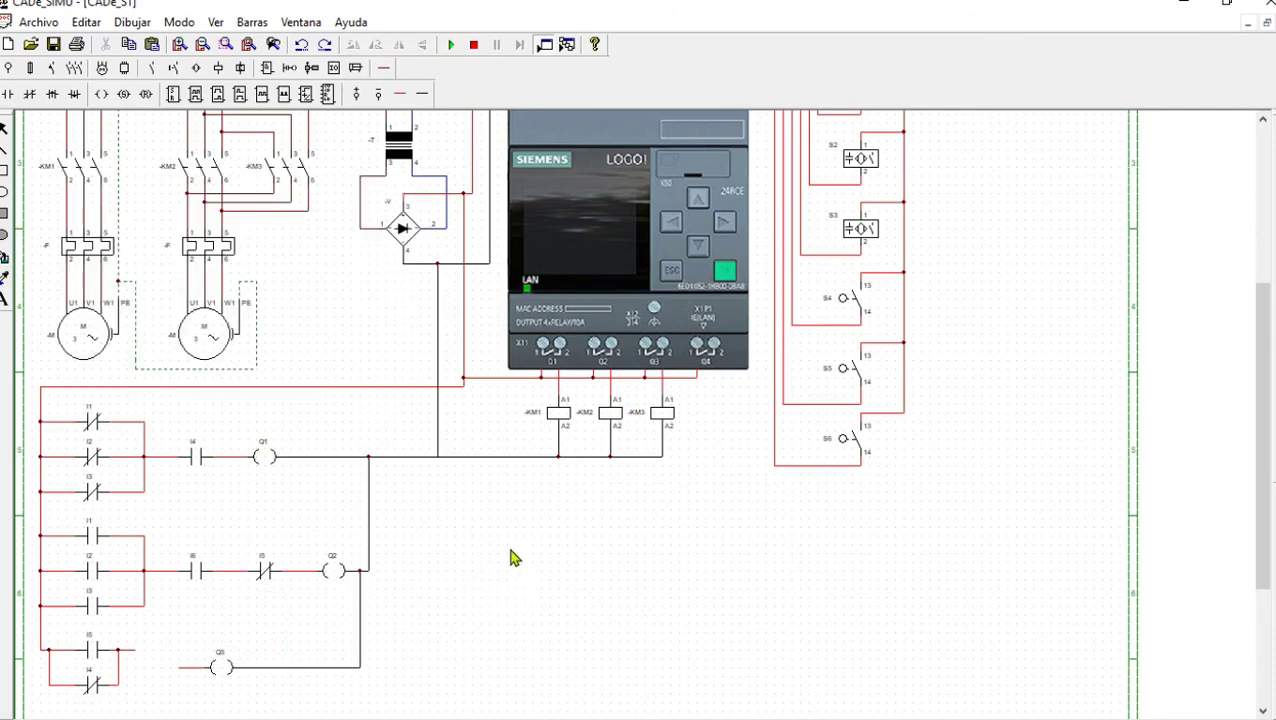
# Place an on-delay timer in the third rung's gap before coil Q3 and set its time to 5 × 1 s
pyautogui.click(218, 94)
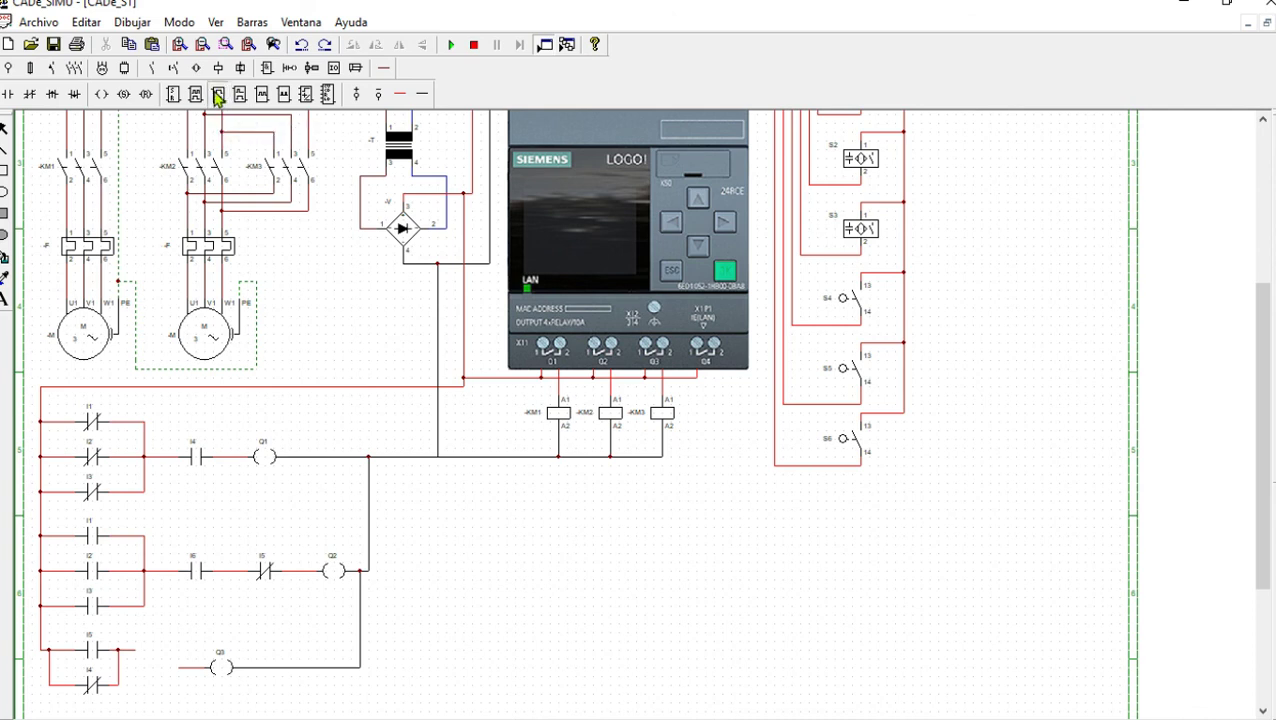
pyautogui.click(141, 656)
pyautogui.press('Escape')
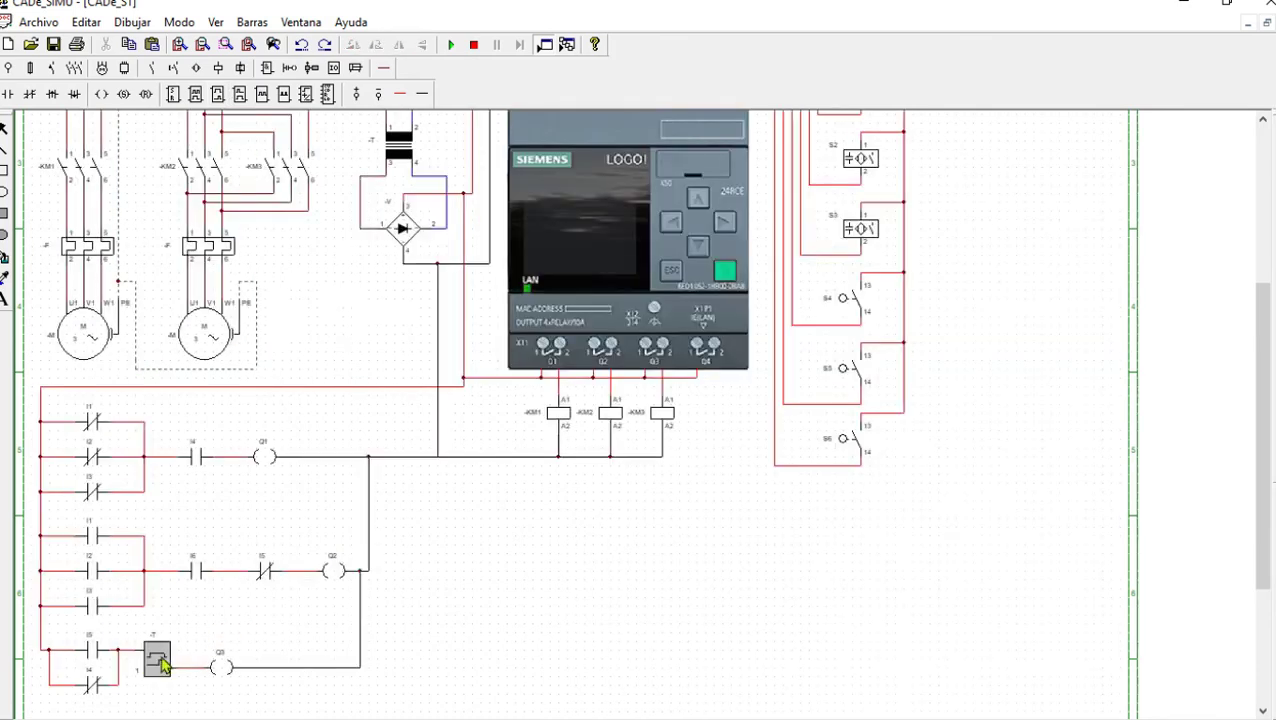
pyautogui.doubleClick(158, 660)
pyautogui.doubleClick(547, 448)
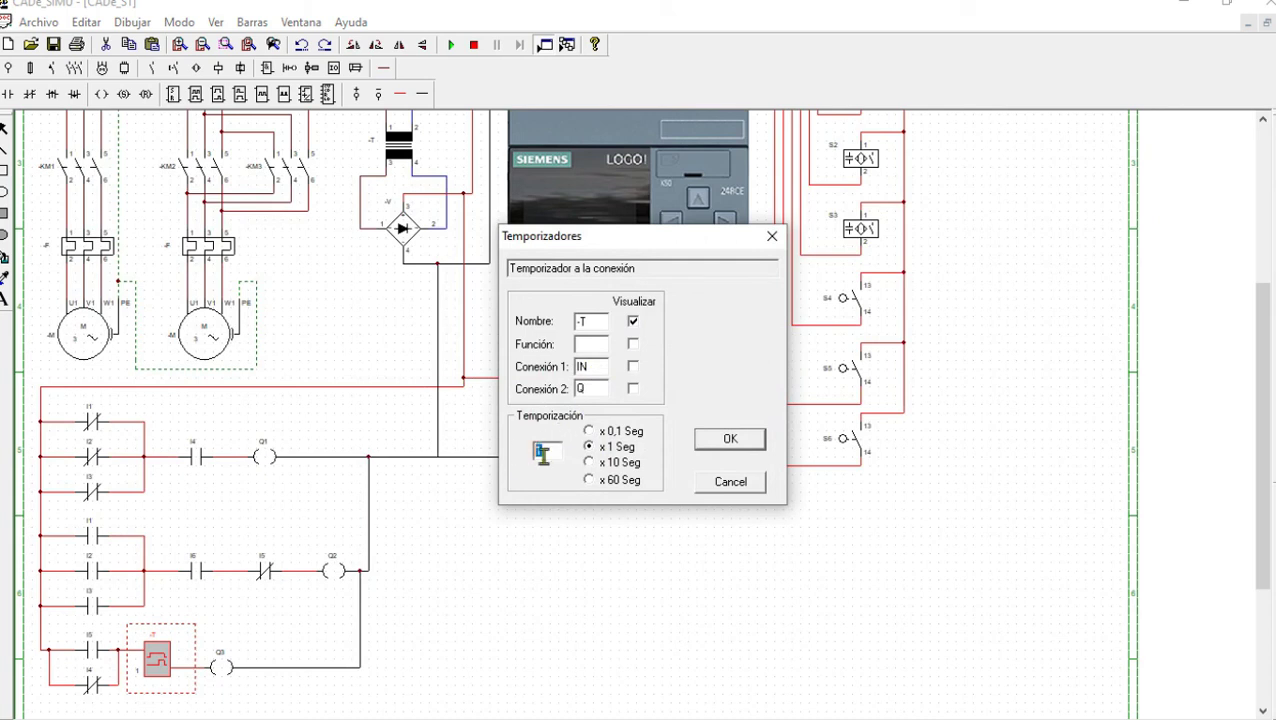
pyautogui.moveTo(547, 450); pyautogui.dragTo(503, 450)
pyautogui.write('5')
pyautogui.click(712, 437)
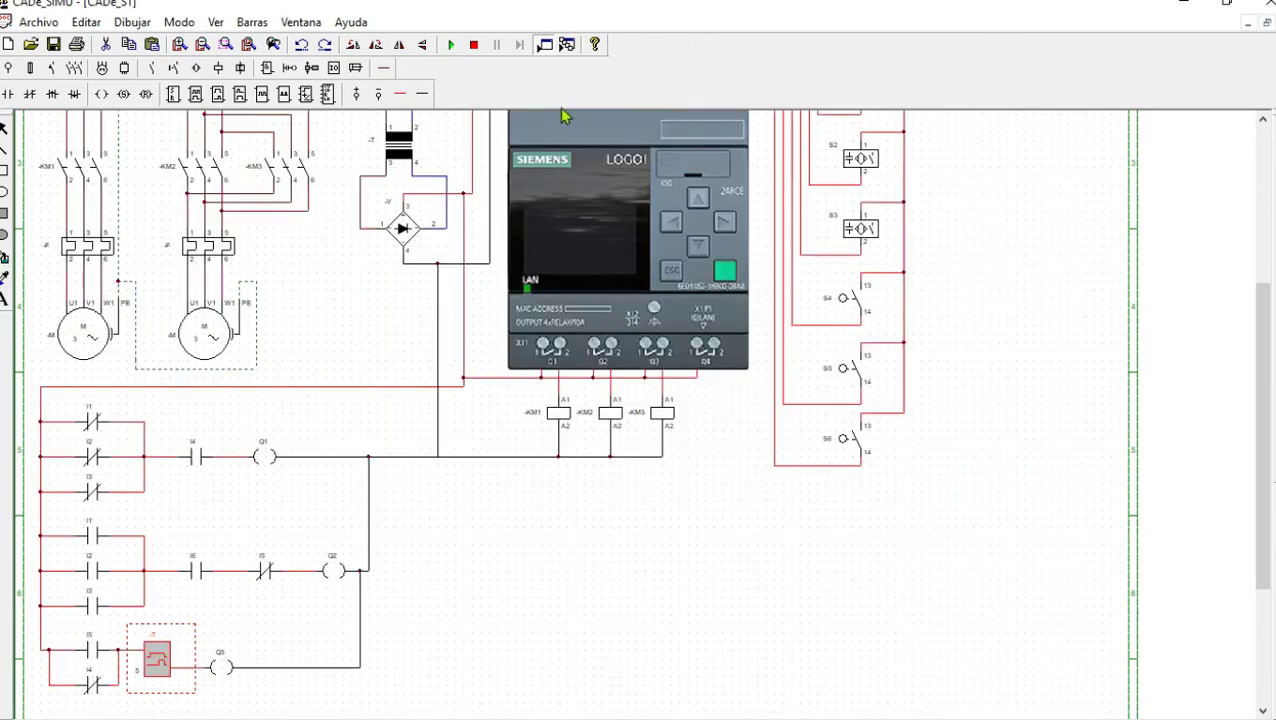
# Run the simulation, close the control transformer's breaker and examine the on-delay timer and coil Q3 in the third rung
pyautogui.click(450, 47)
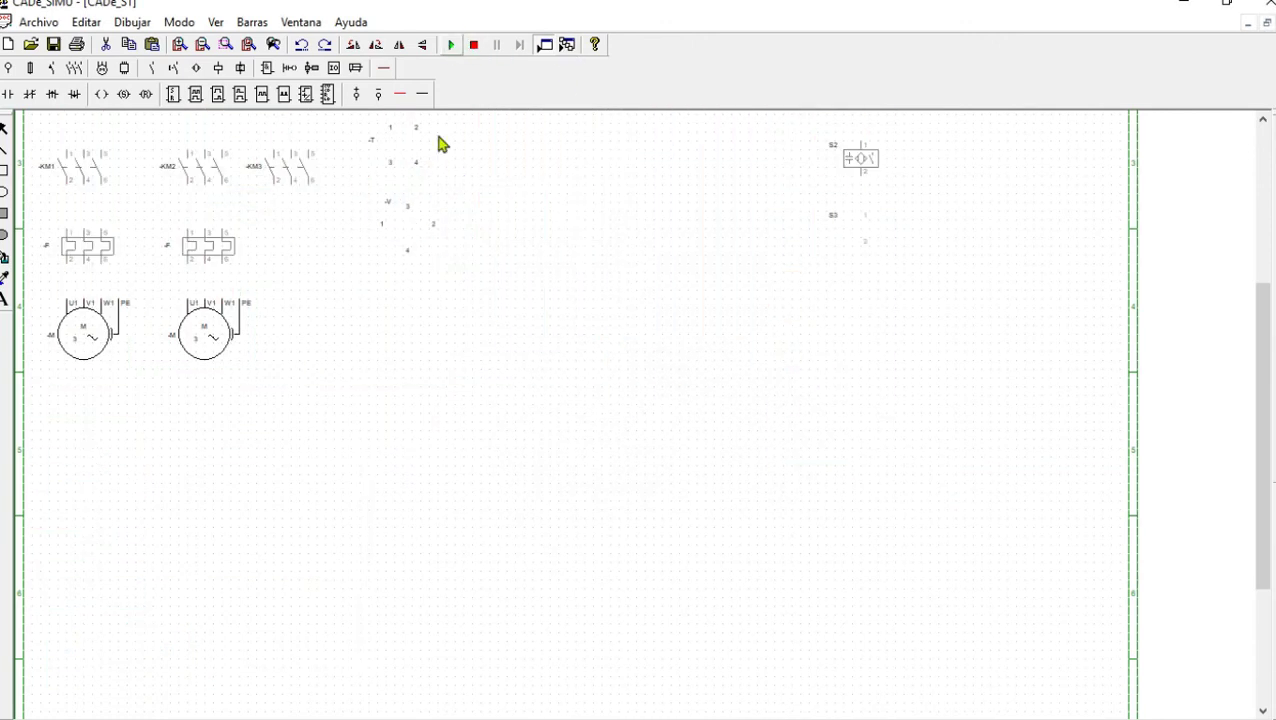
pyautogui.scroll(3, 400, 217)
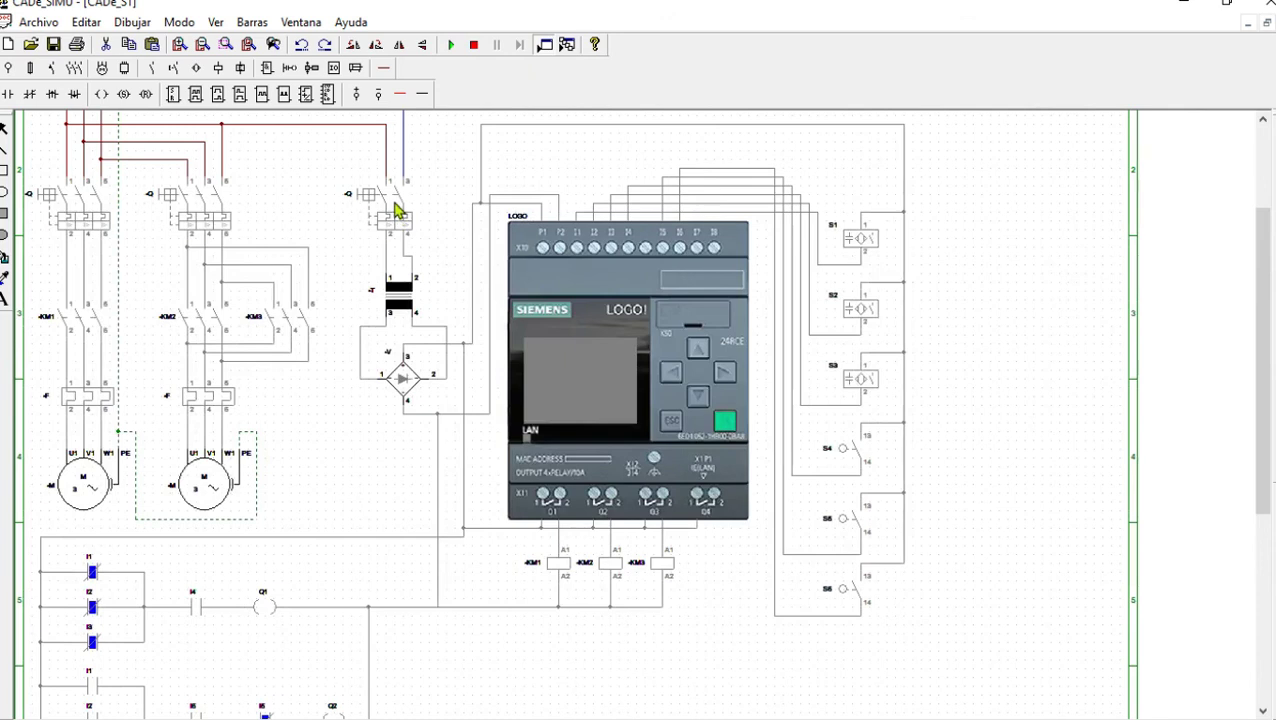
pyautogui.click(396, 212)
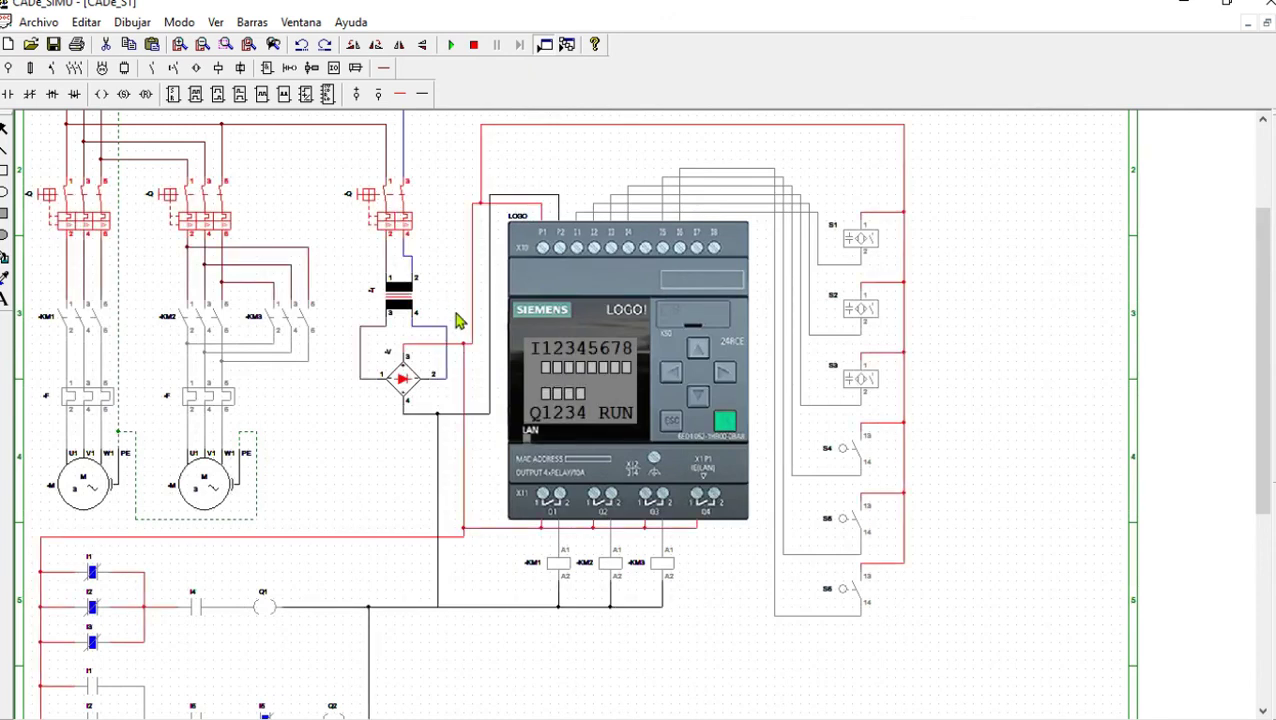
pyautogui.scroll(-1, 456, 320)
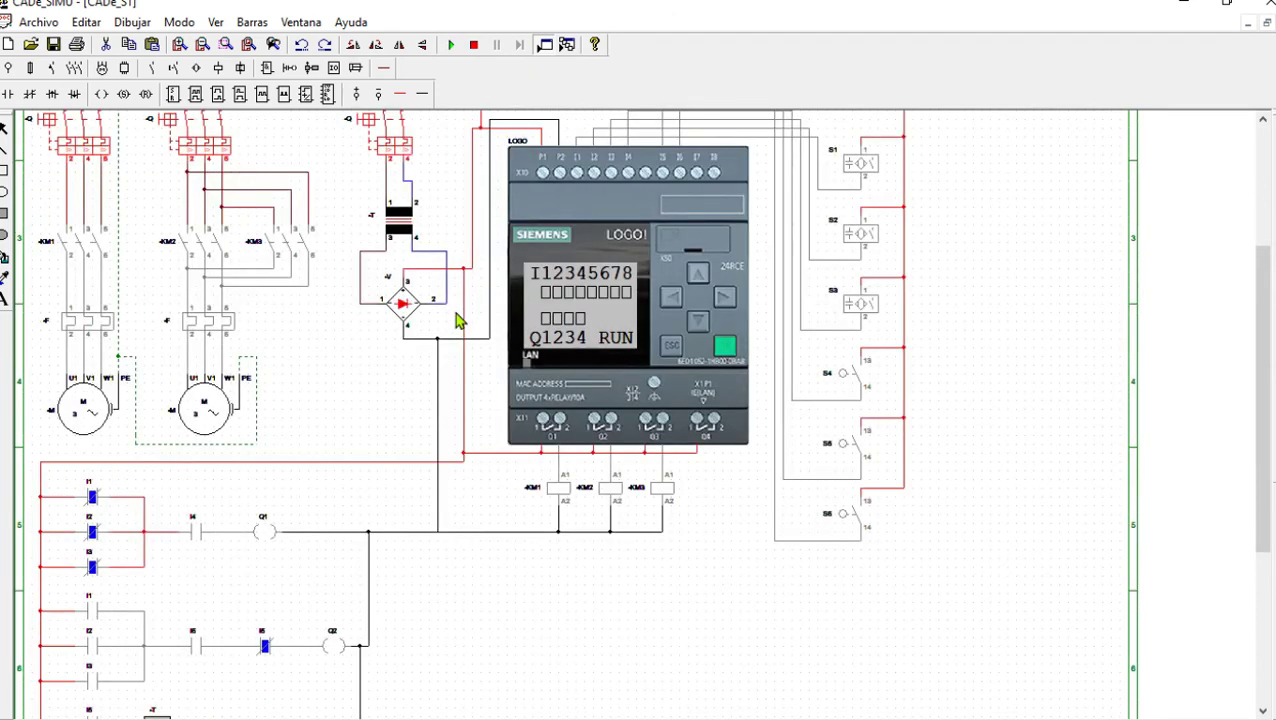
pyautogui.scroll(-1, 456, 320)
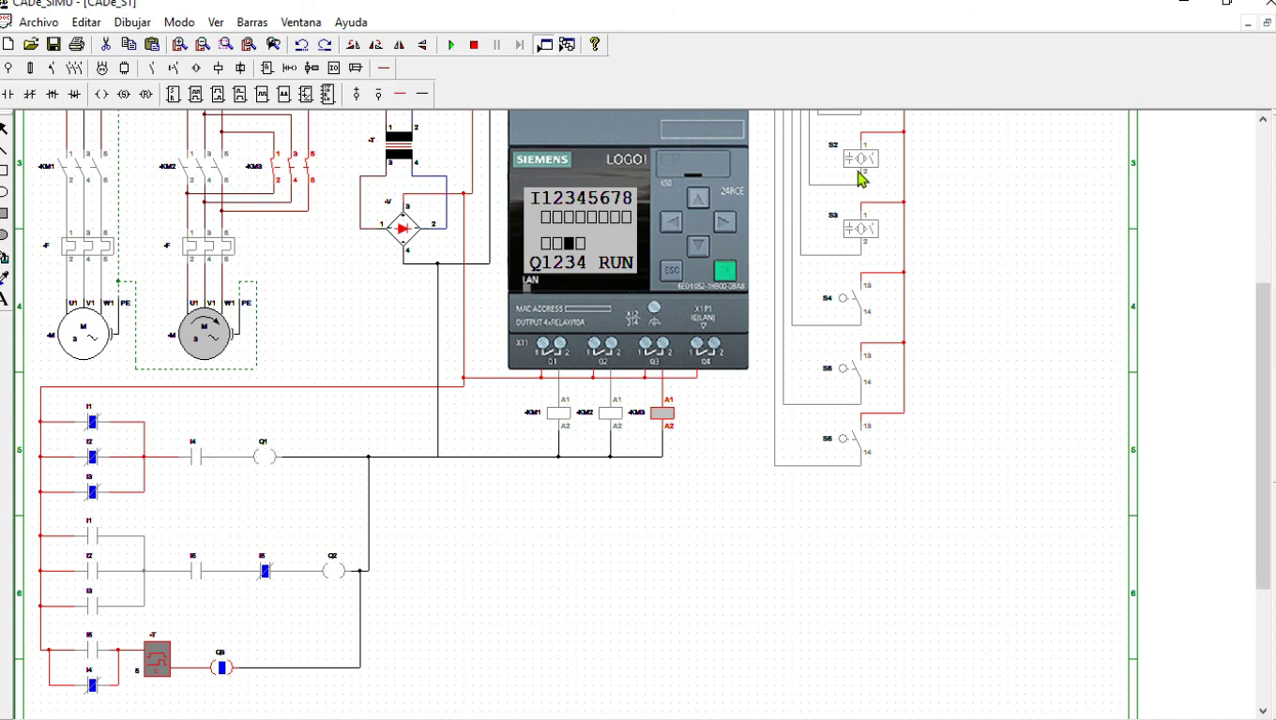
# Switch on S4 to test M1 and its effect on the third rung and M2
pyautogui.click(843, 303)
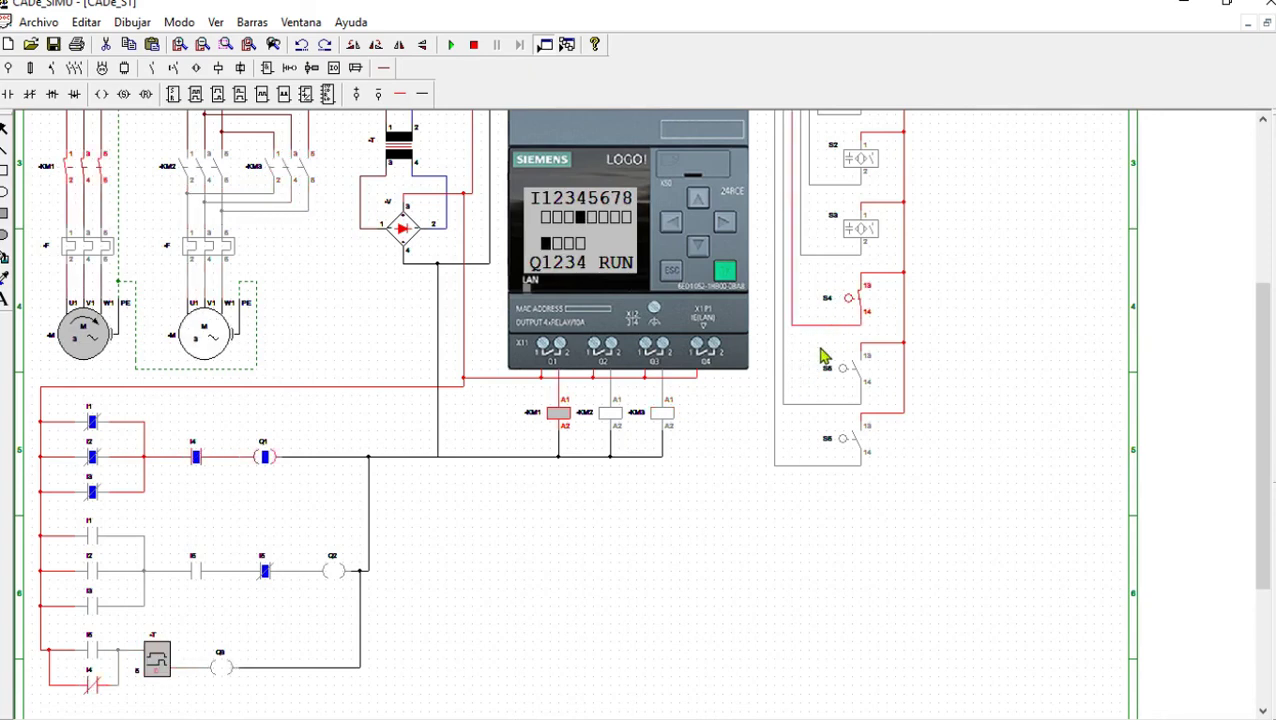
pyautogui.moveTo(843, 300); pyautogui.dragTo(836, 312)
pyautogui.scroll(1, 925, 372)
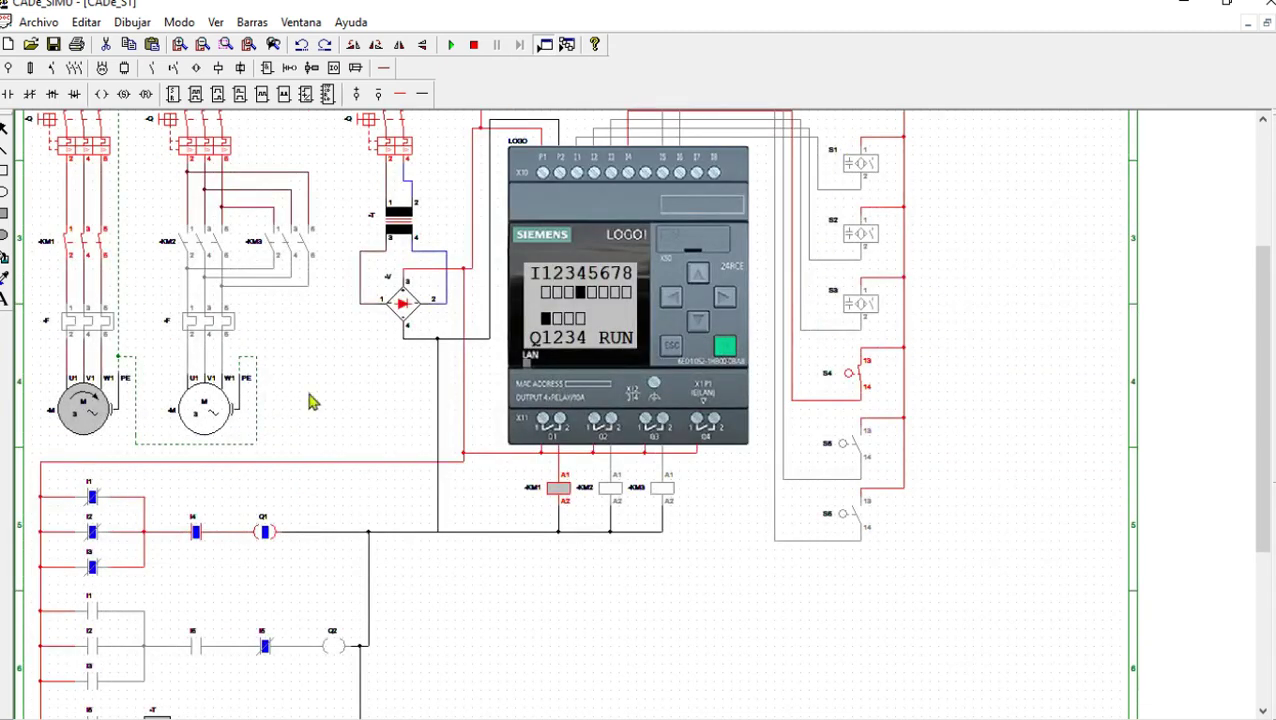
# Activate sensors S3, S2 and S1 to test stopping M1, and switch on S6 to test starting M2
pyautogui.click(873, 310)
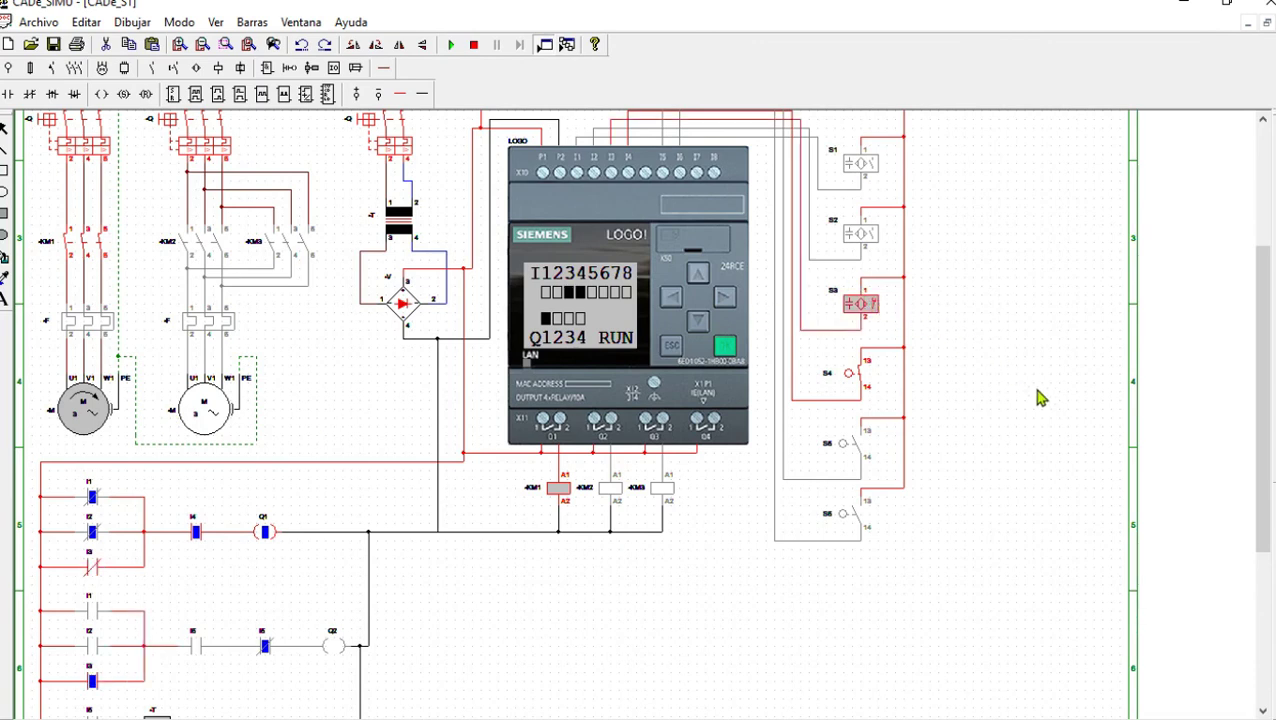
pyautogui.click(868, 238)
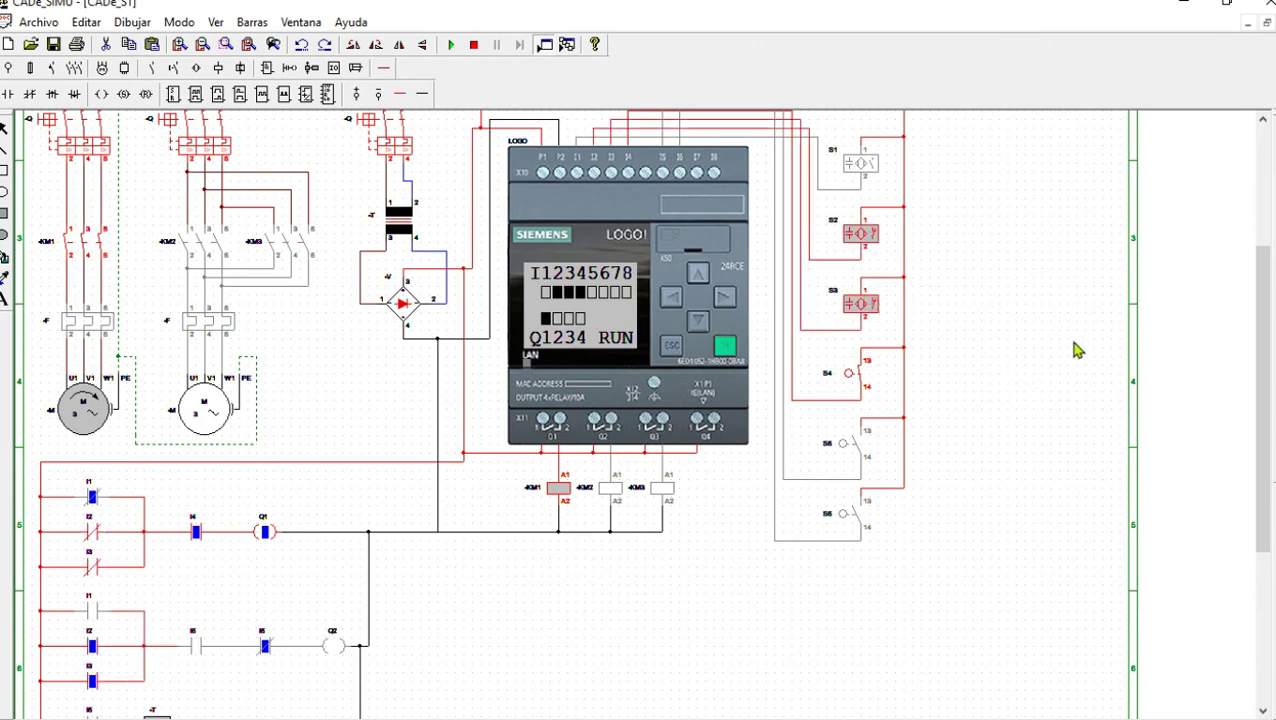
pyautogui.click(866, 166)
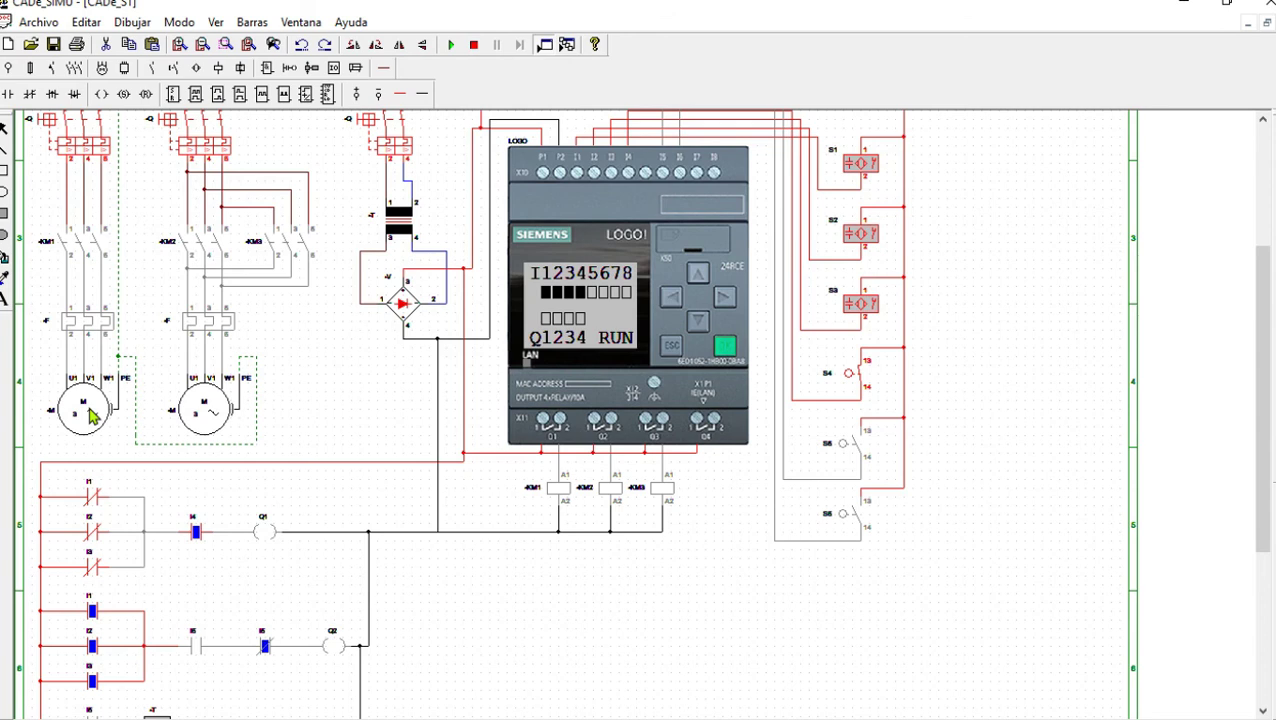
pyautogui.click(853, 519)
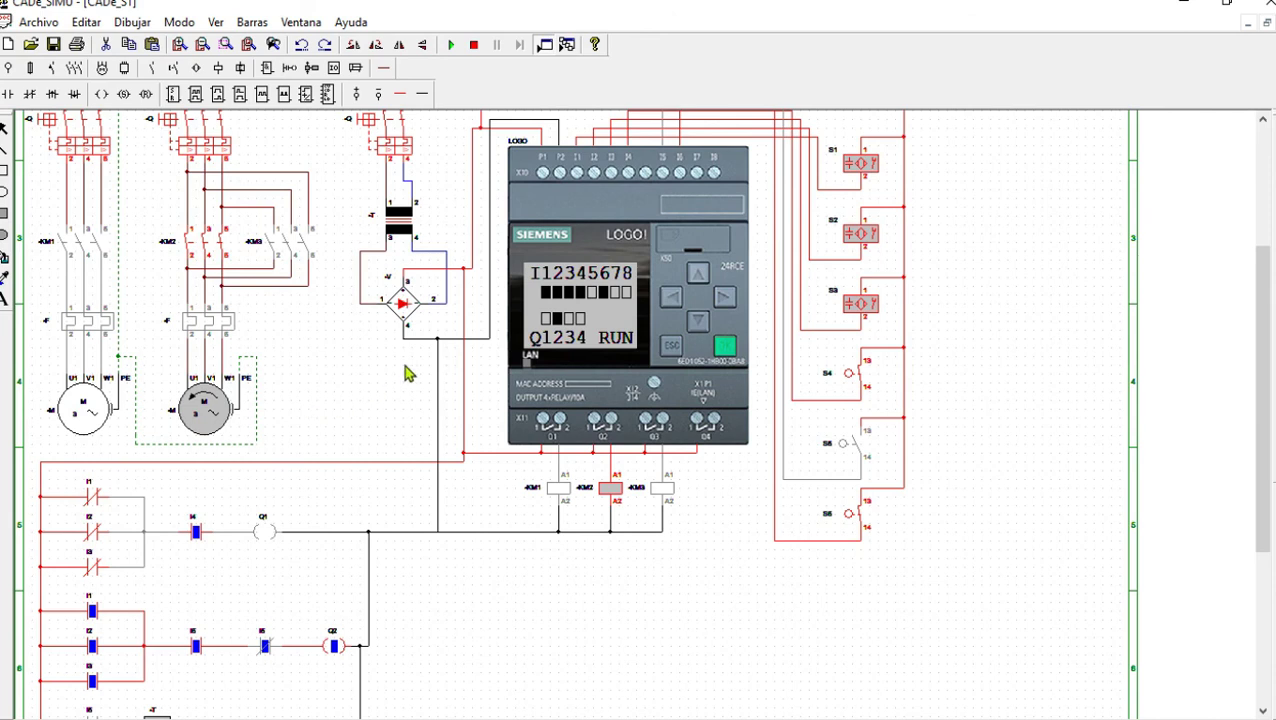
pyautogui.scroll(-1, 683, 405)
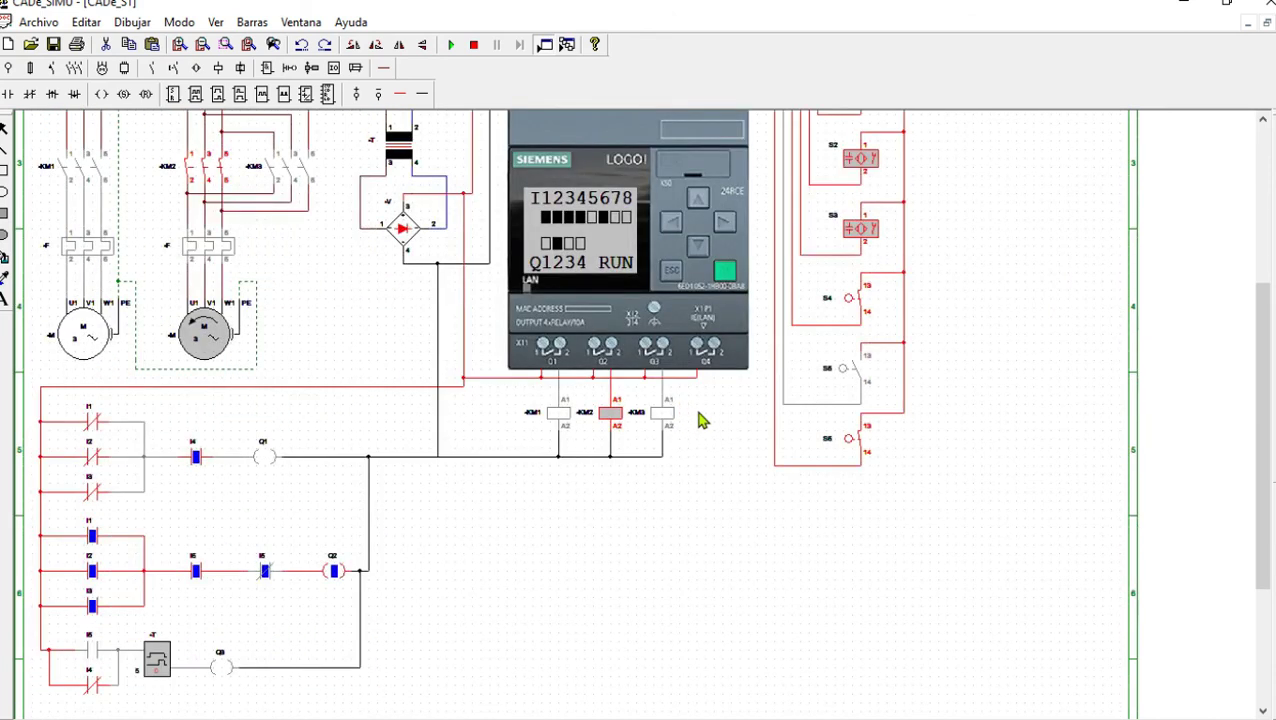
# Switch off S4 and switch on S5 to test the on-delay timer and the timed reversal of M2 through coil Q3
pyautogui.click(849, 306)
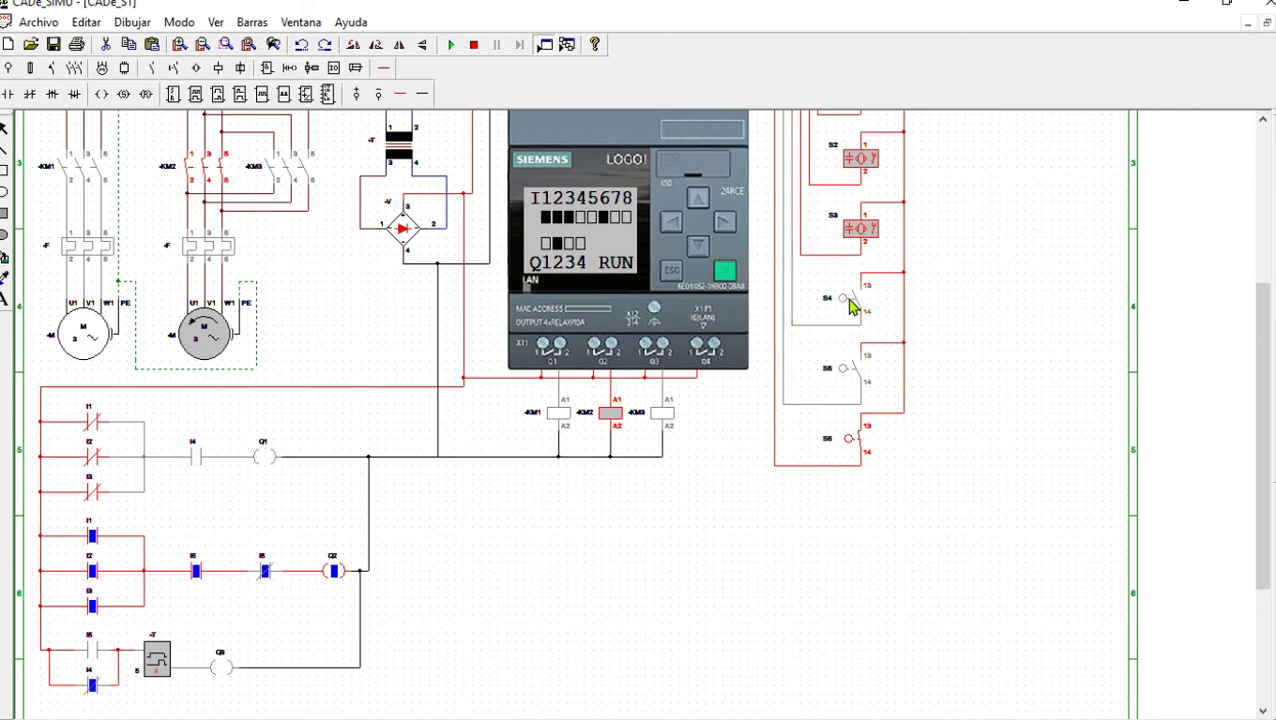
pyautogui.click(857, 381)
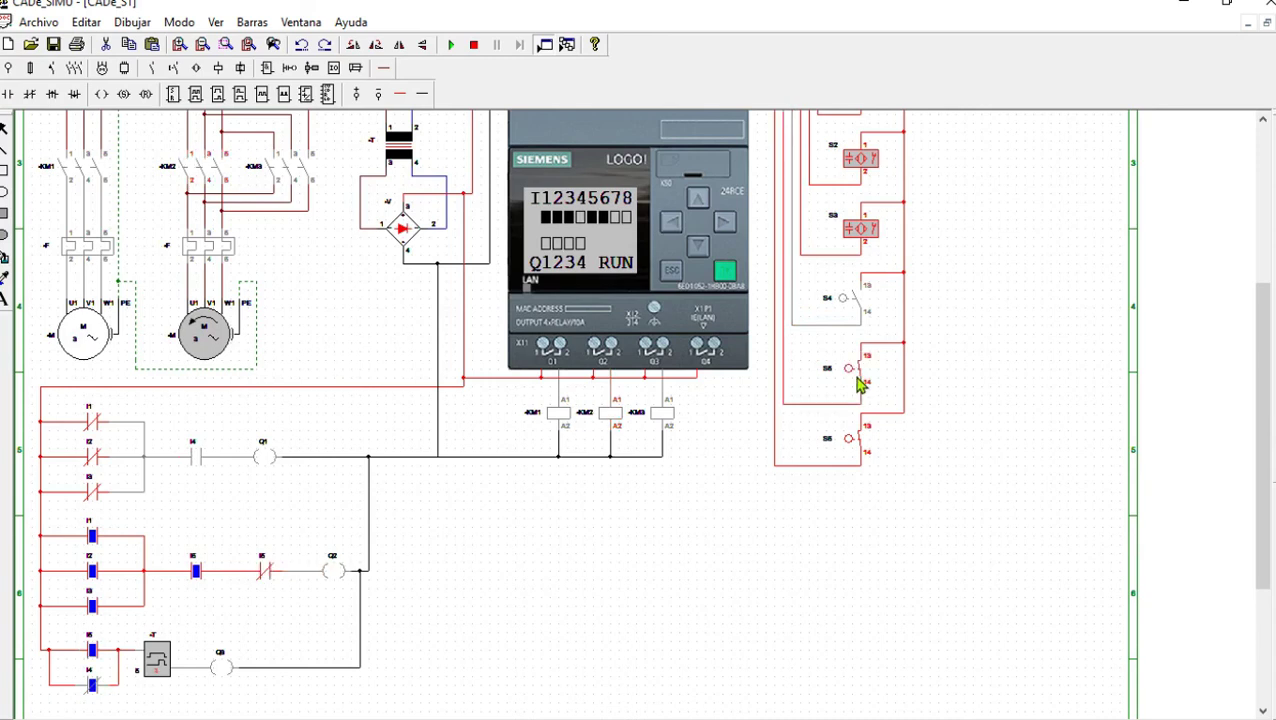
pyautogui.click(860, 380)
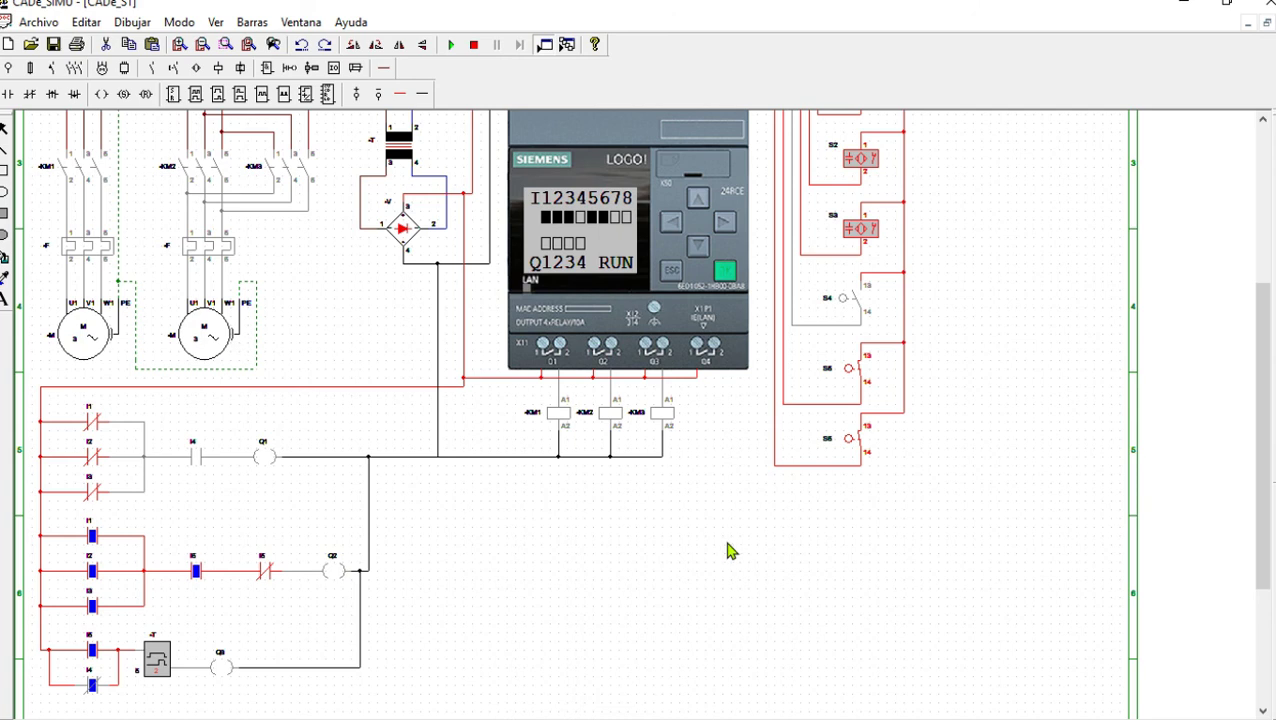
pyautogui.click(172, 676)
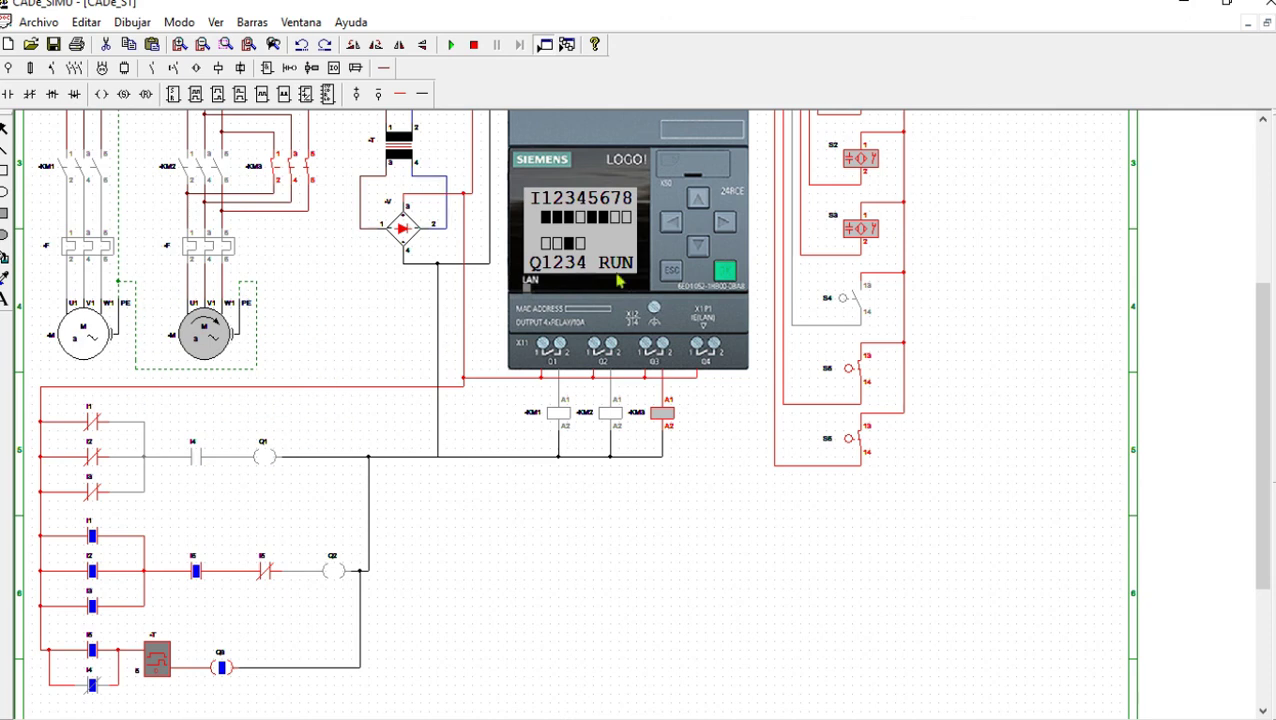
# Switch off S6 and S5 and switch S4 back on to test stopping M2's reverse run
pyautogui.click(860, 375)
pyautogui.click(855, 453)
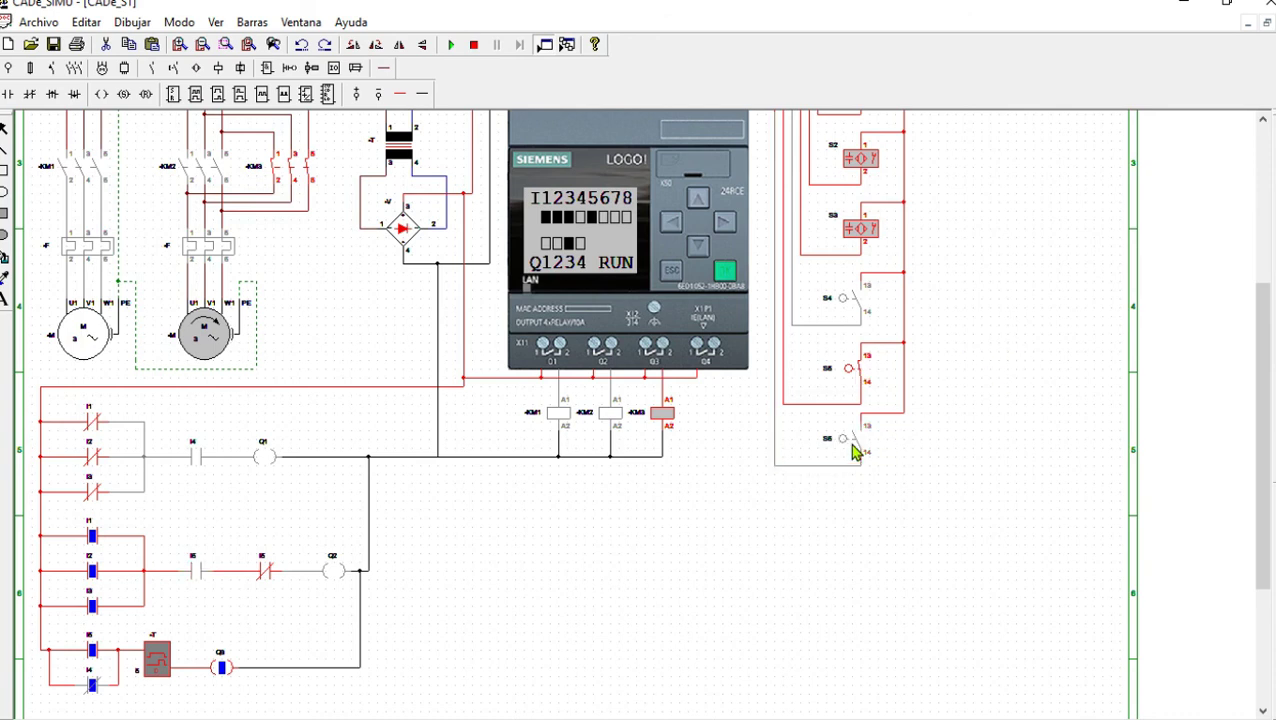
pyautogui.click(860, 375)
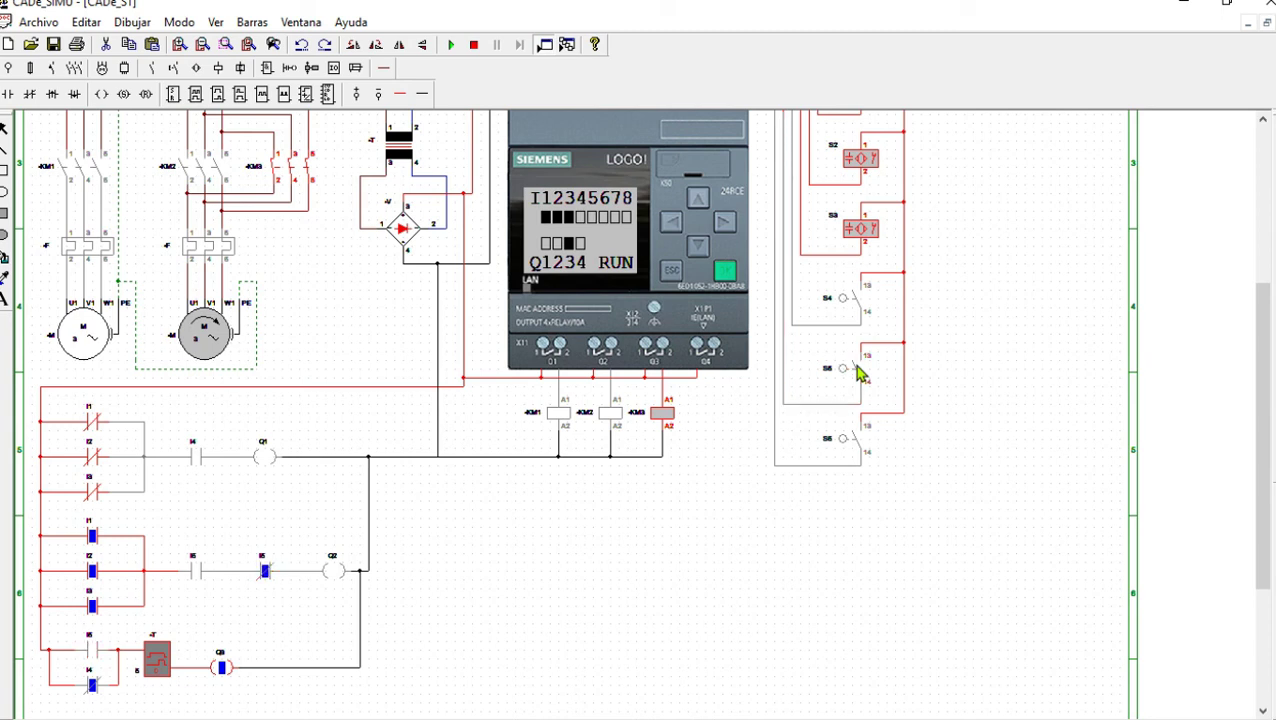
pyautogui.click(853, 300)
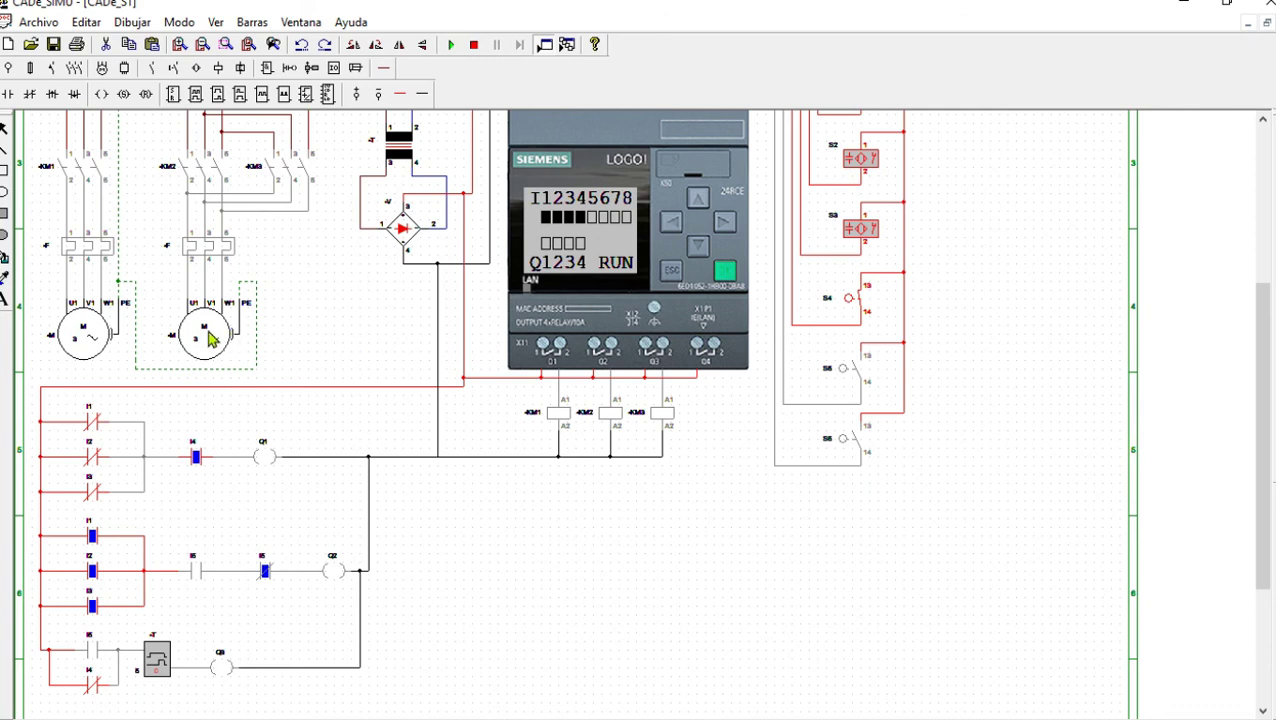
# Deactivate sensors S1, S2 and S3 to test restarting M1, and examine the ladder rungs and power circuit
pyautogui.scroll(1, 954, 265)
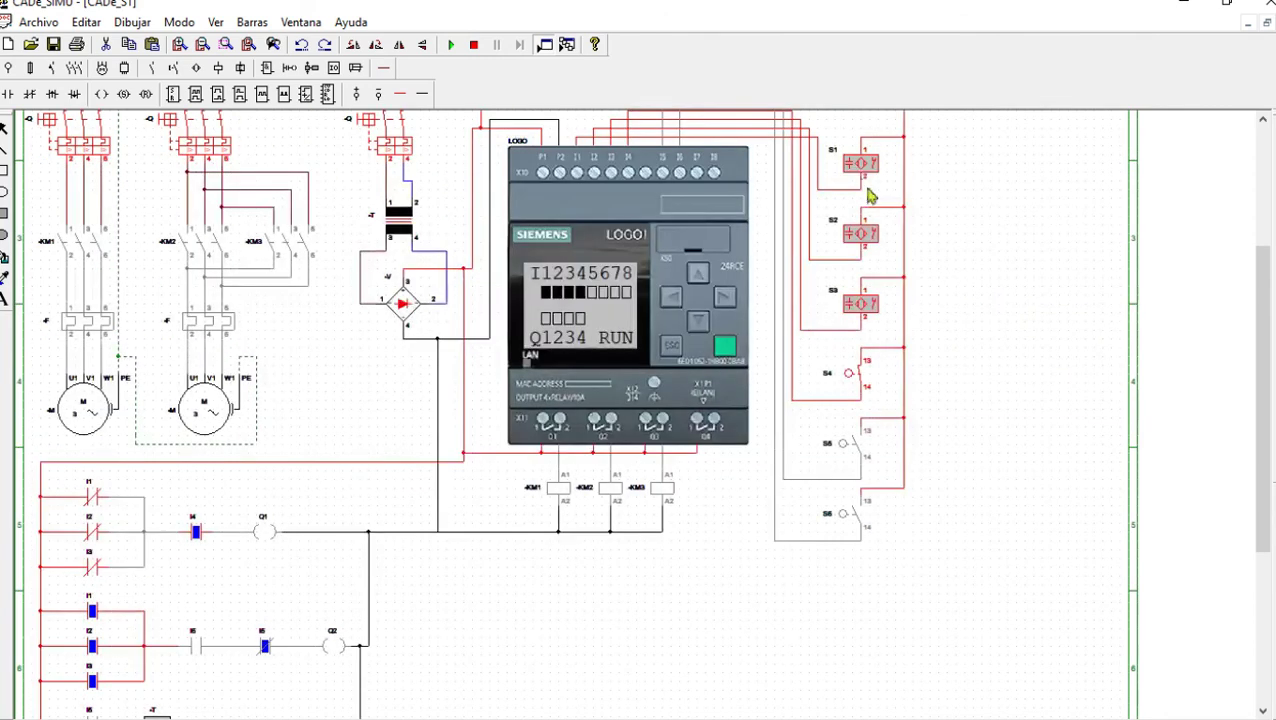
pyautogui.click(858, 166)
pyautogui.click(866, 236)
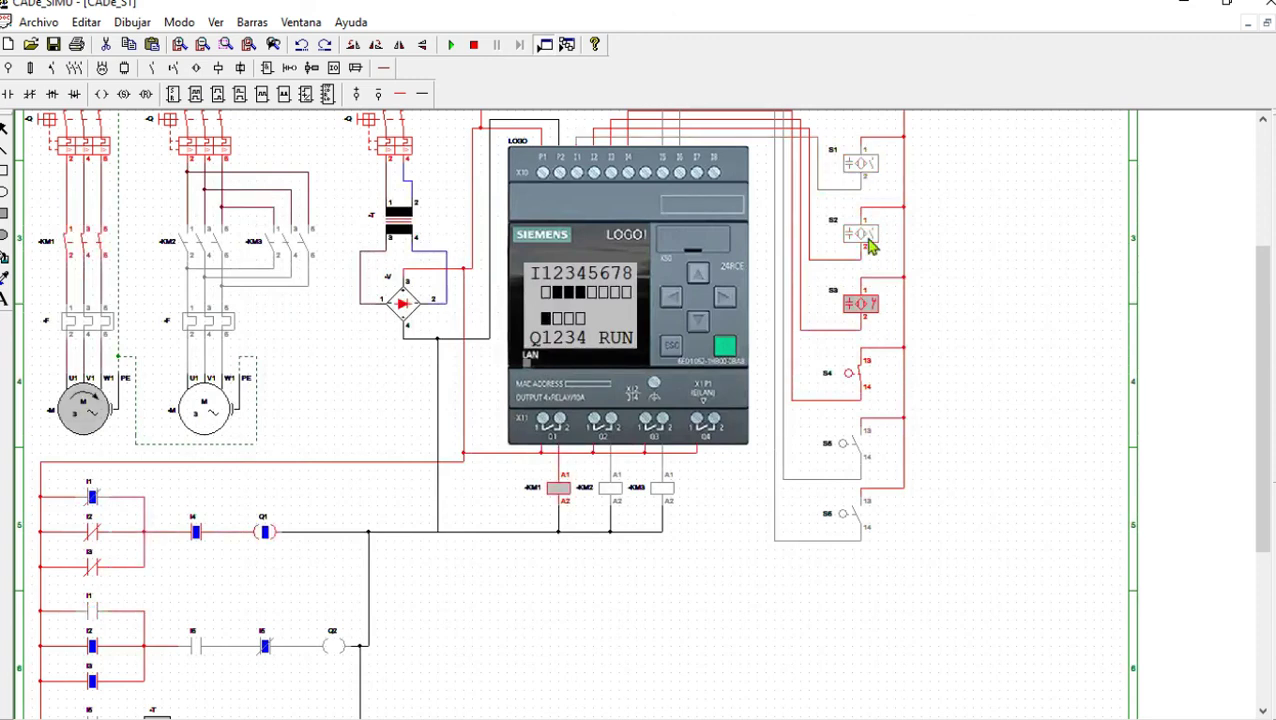
pyautogui.click(868, 302)
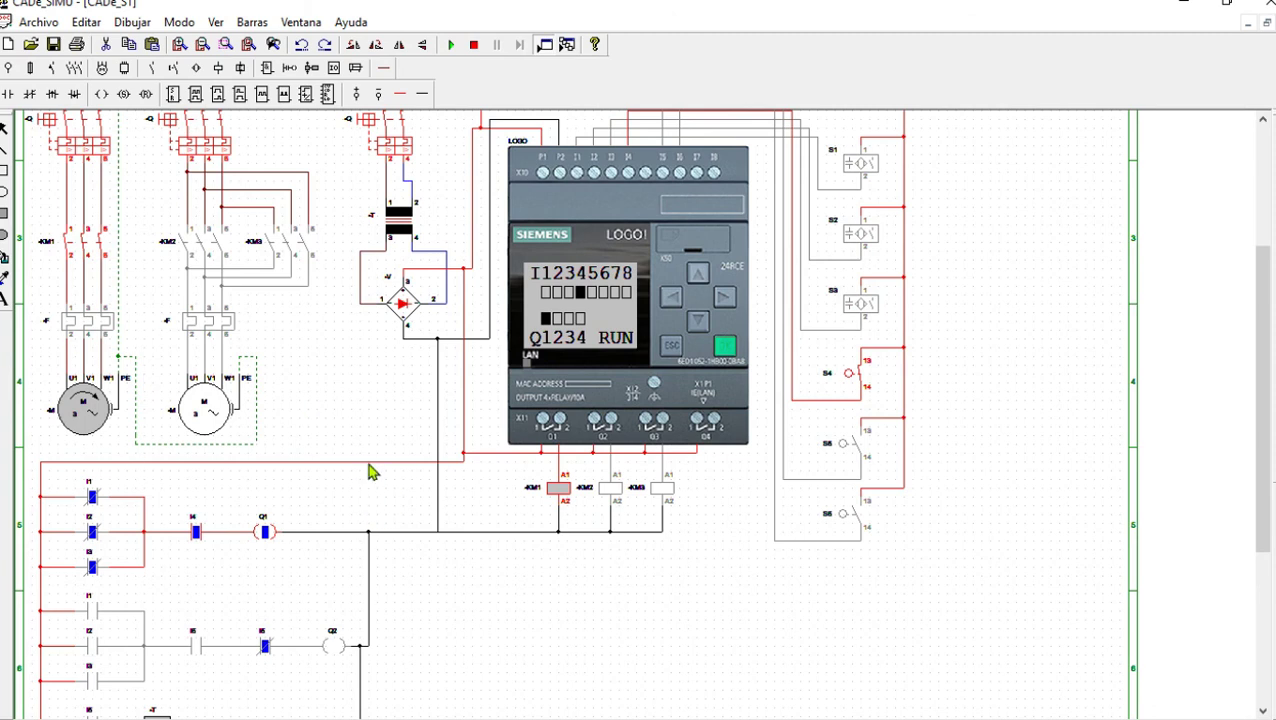
pyautogui.scroll(-3, 415, 452)
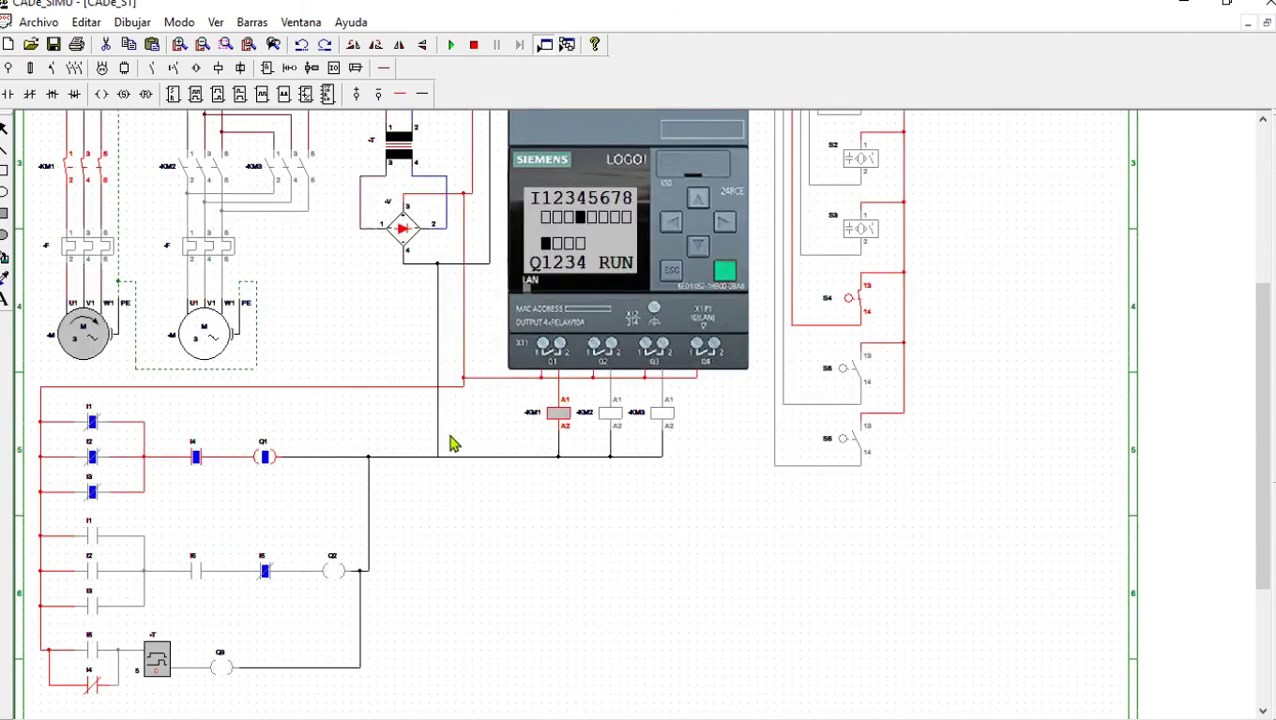
pyautogui.scroll(3, 450, 444)
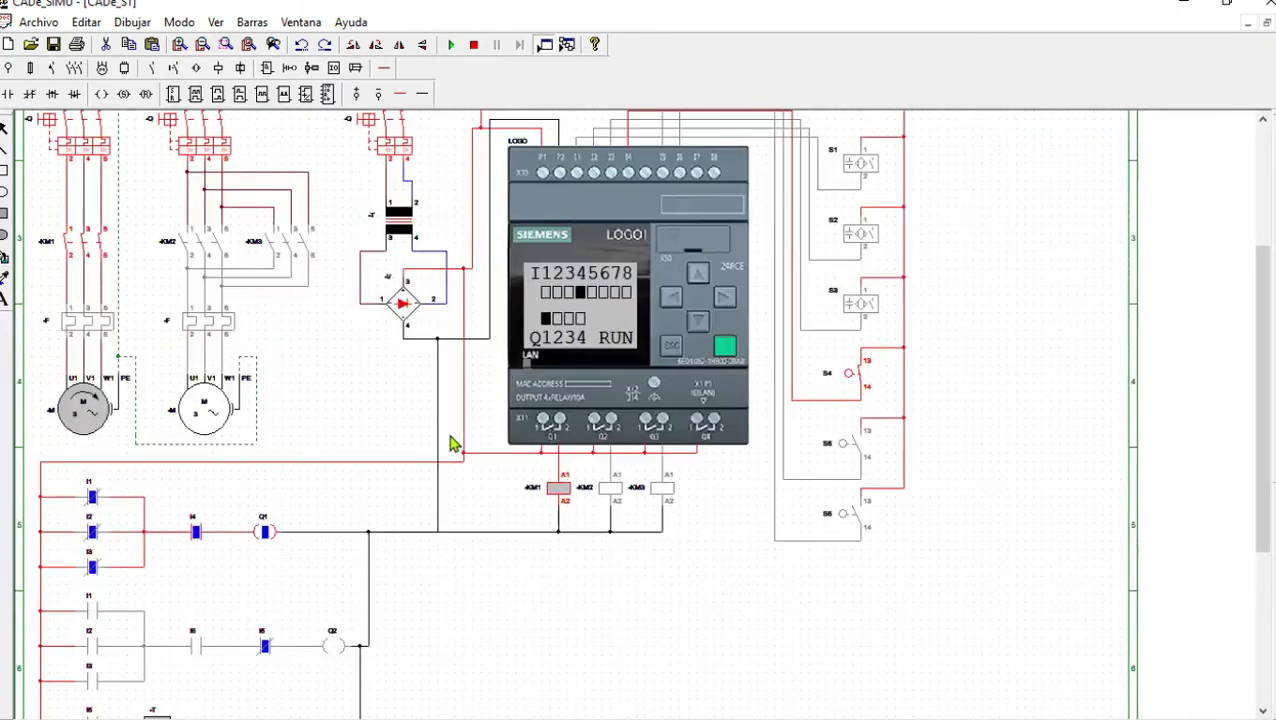
pyautogui.scroll(3, 450, 444)
pyautogui.scroll(3, 450, 444)
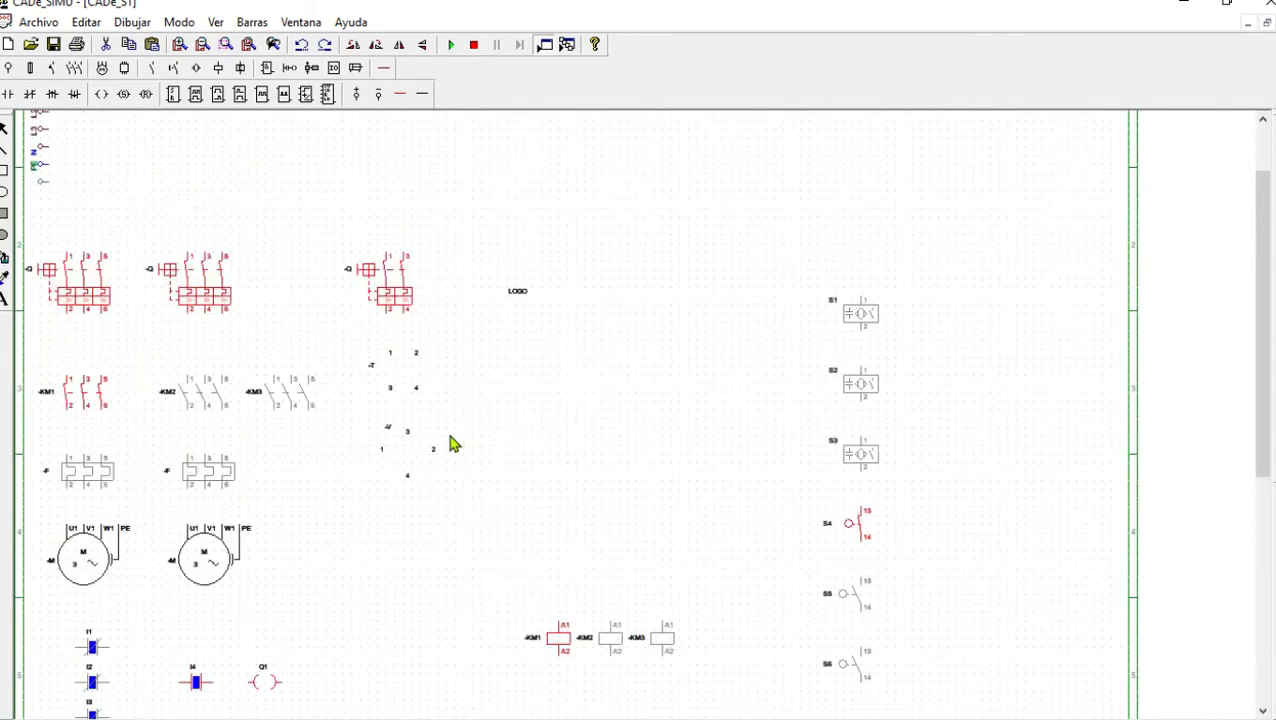
pyautogui.scroll(3, 450, 444)
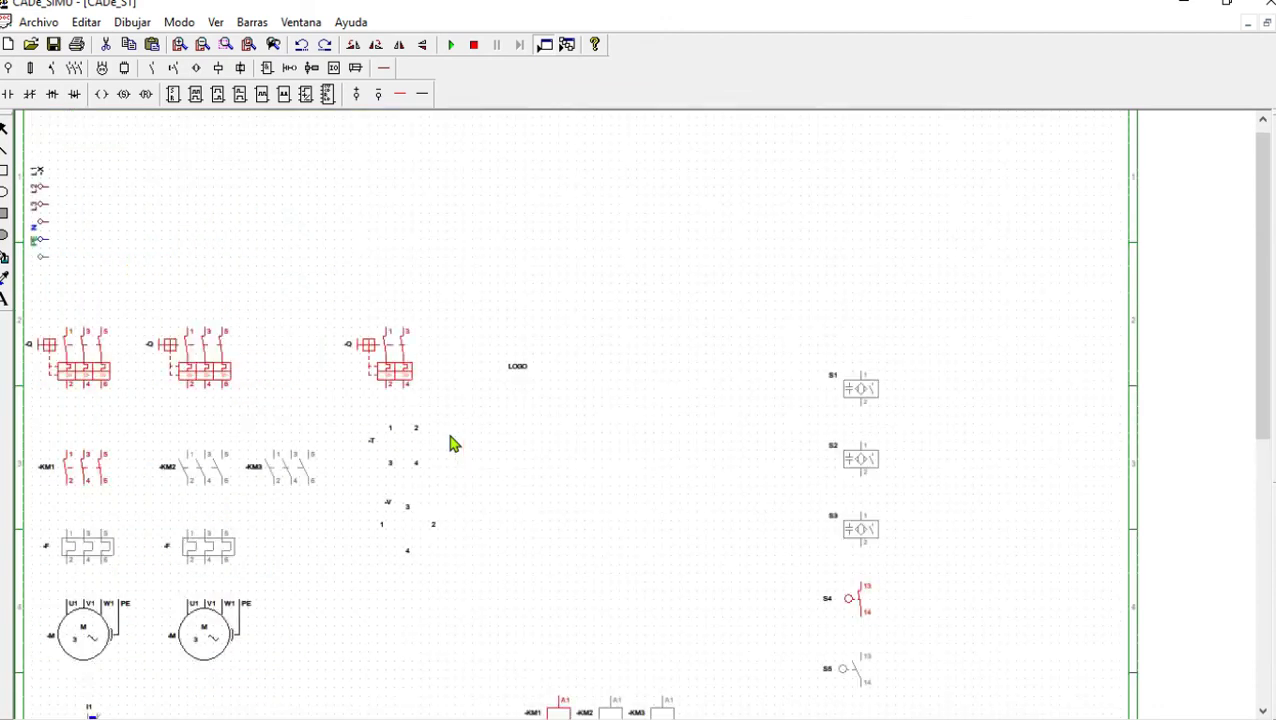
pyautogui.scroll(-3, 450, 444)
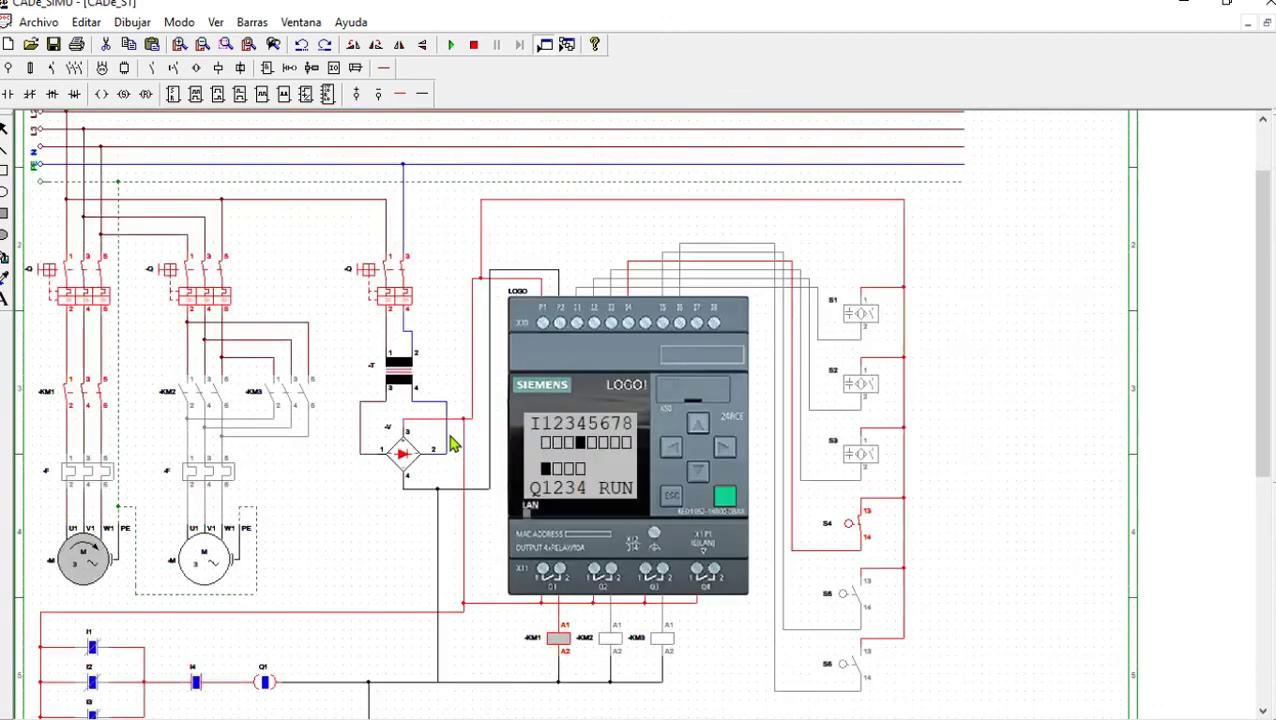